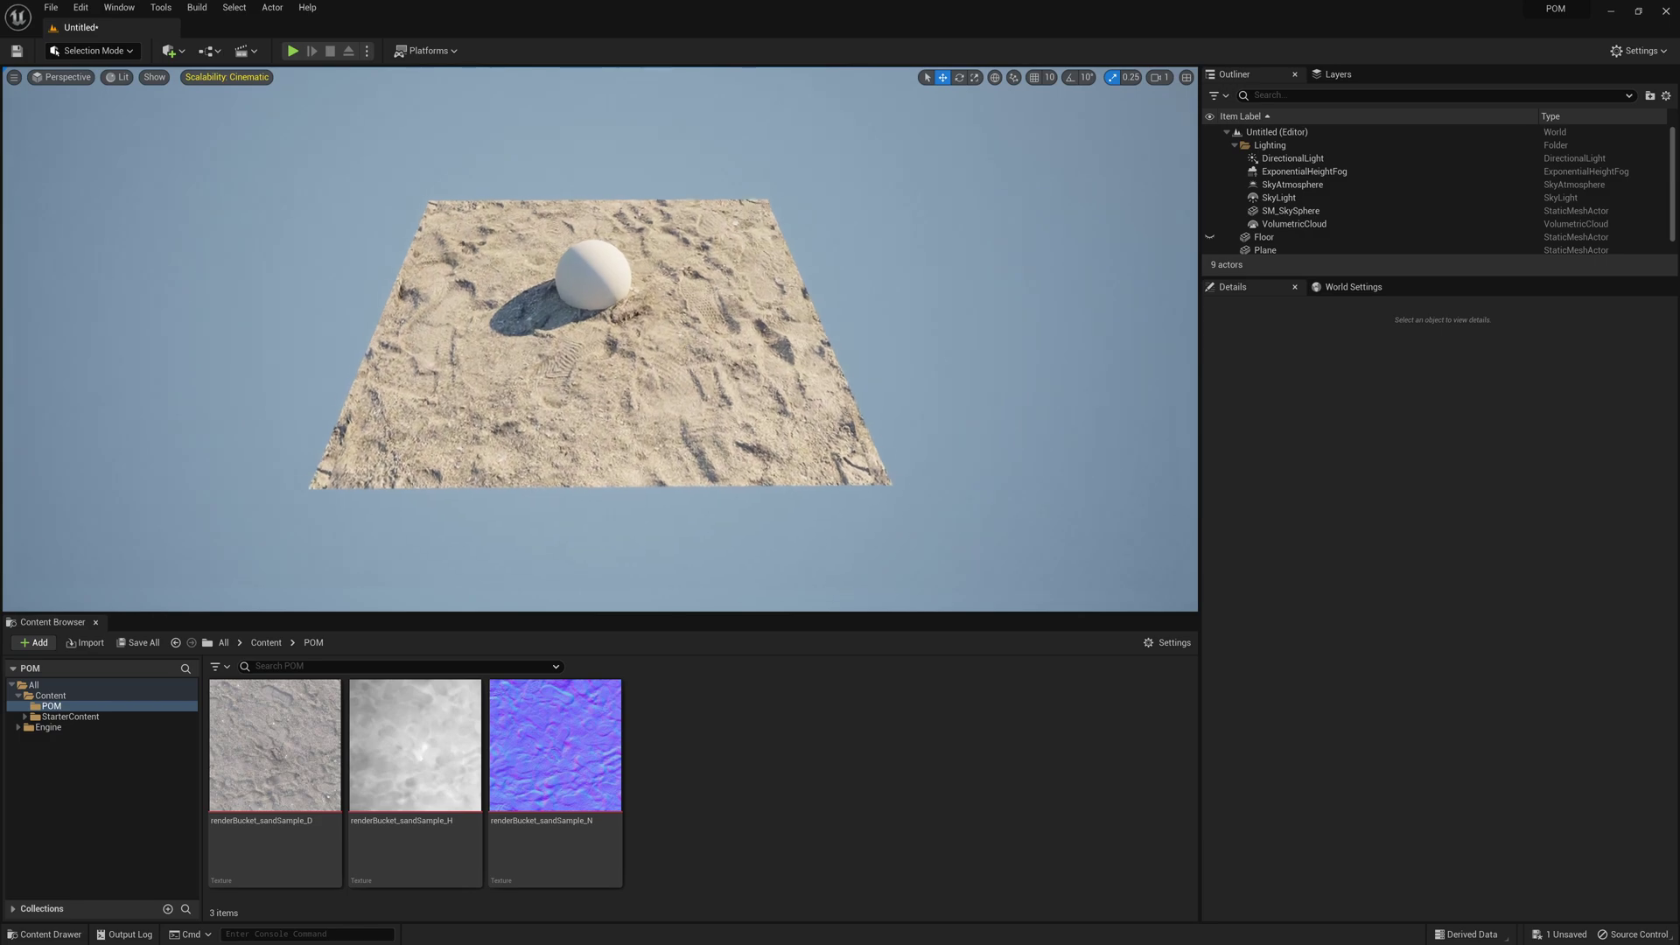
- Inspect the sand plane's geometry up close in Wireframe view mode, and return the viewport to Lit
key("w")
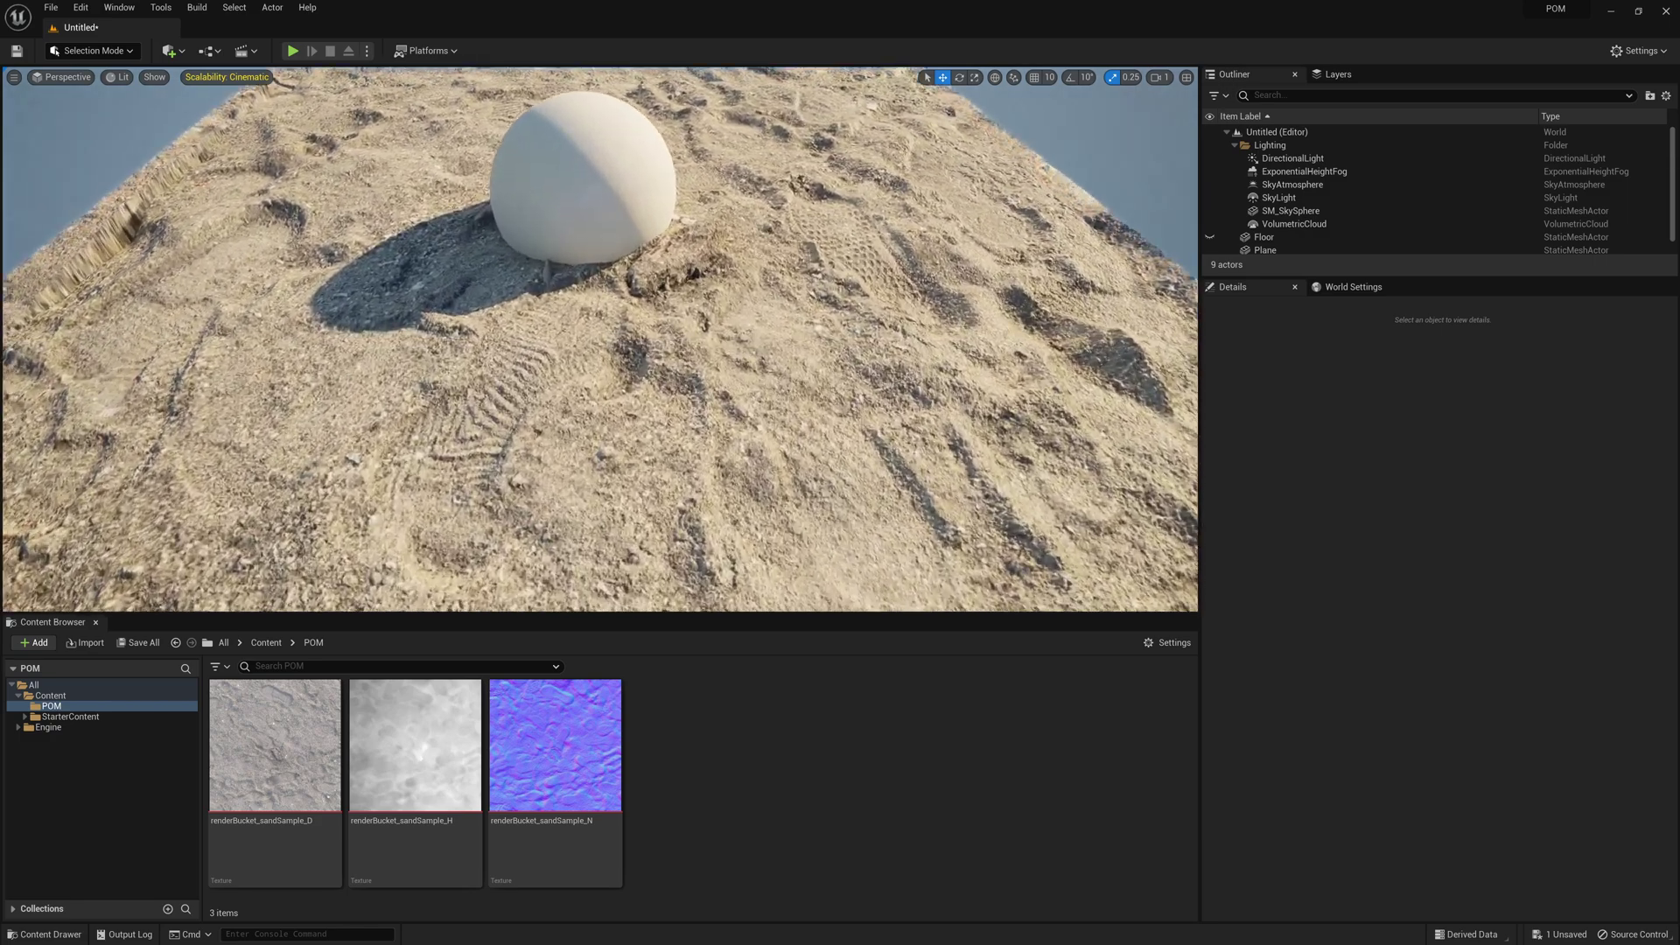
key("d")
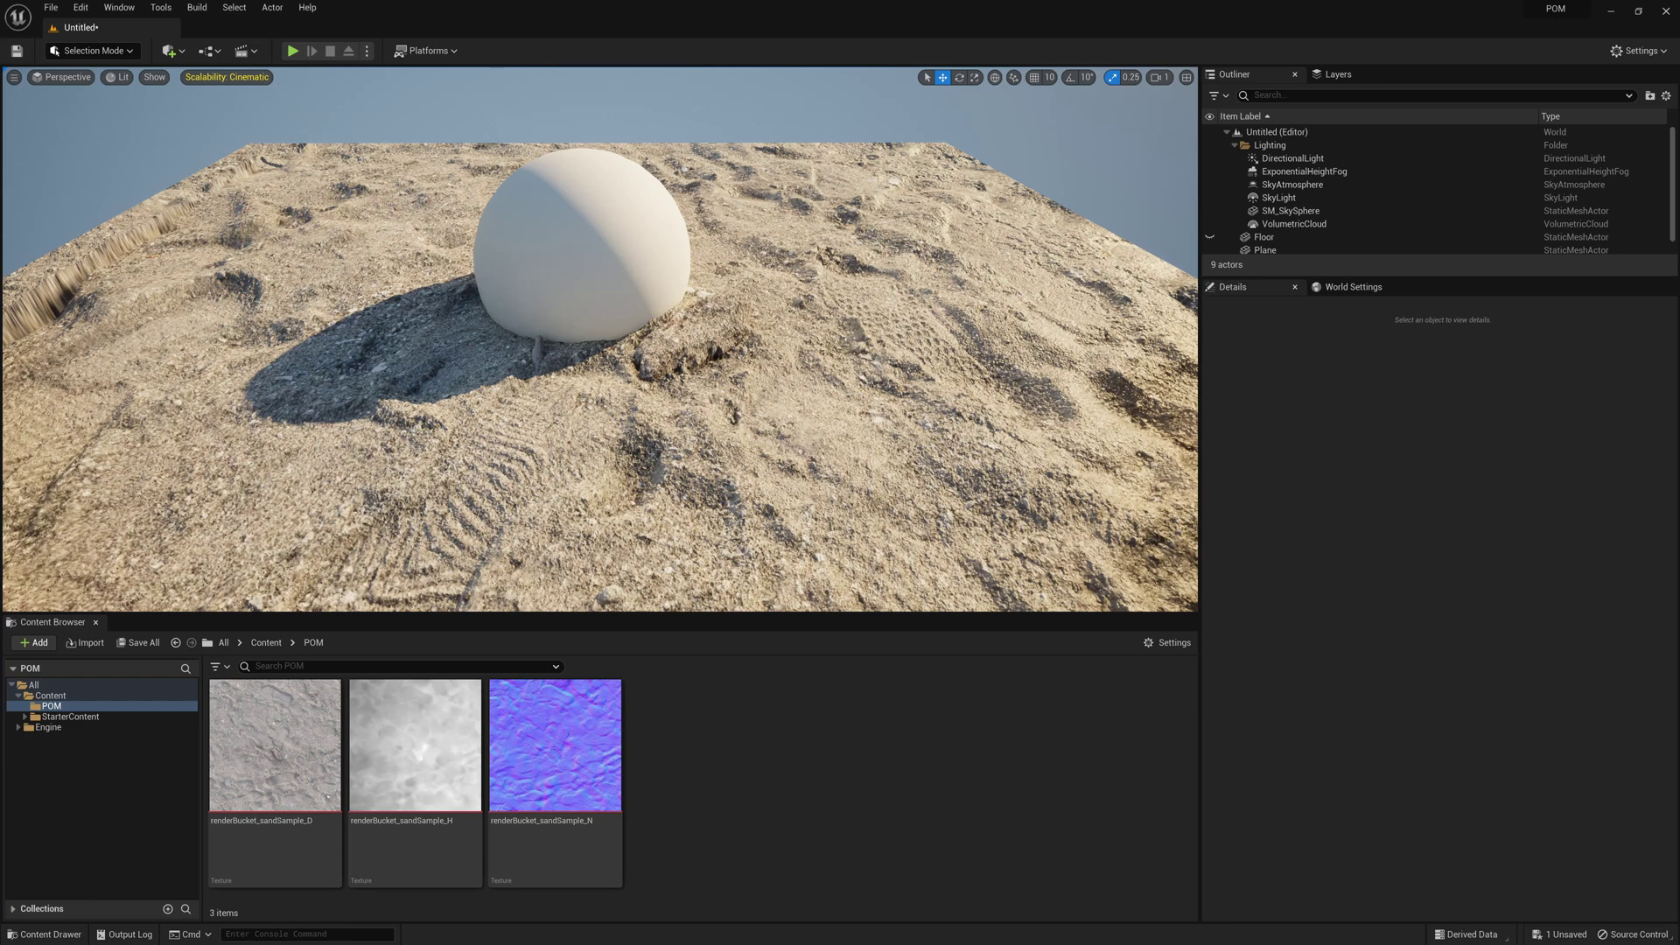
left_click(581, 245)
mouse_move(606, 246)
left_mouse_down()
mouse_move(716, 259)
mouse_move(604, 247)
left_mouse_up()
left_click(362, 251)
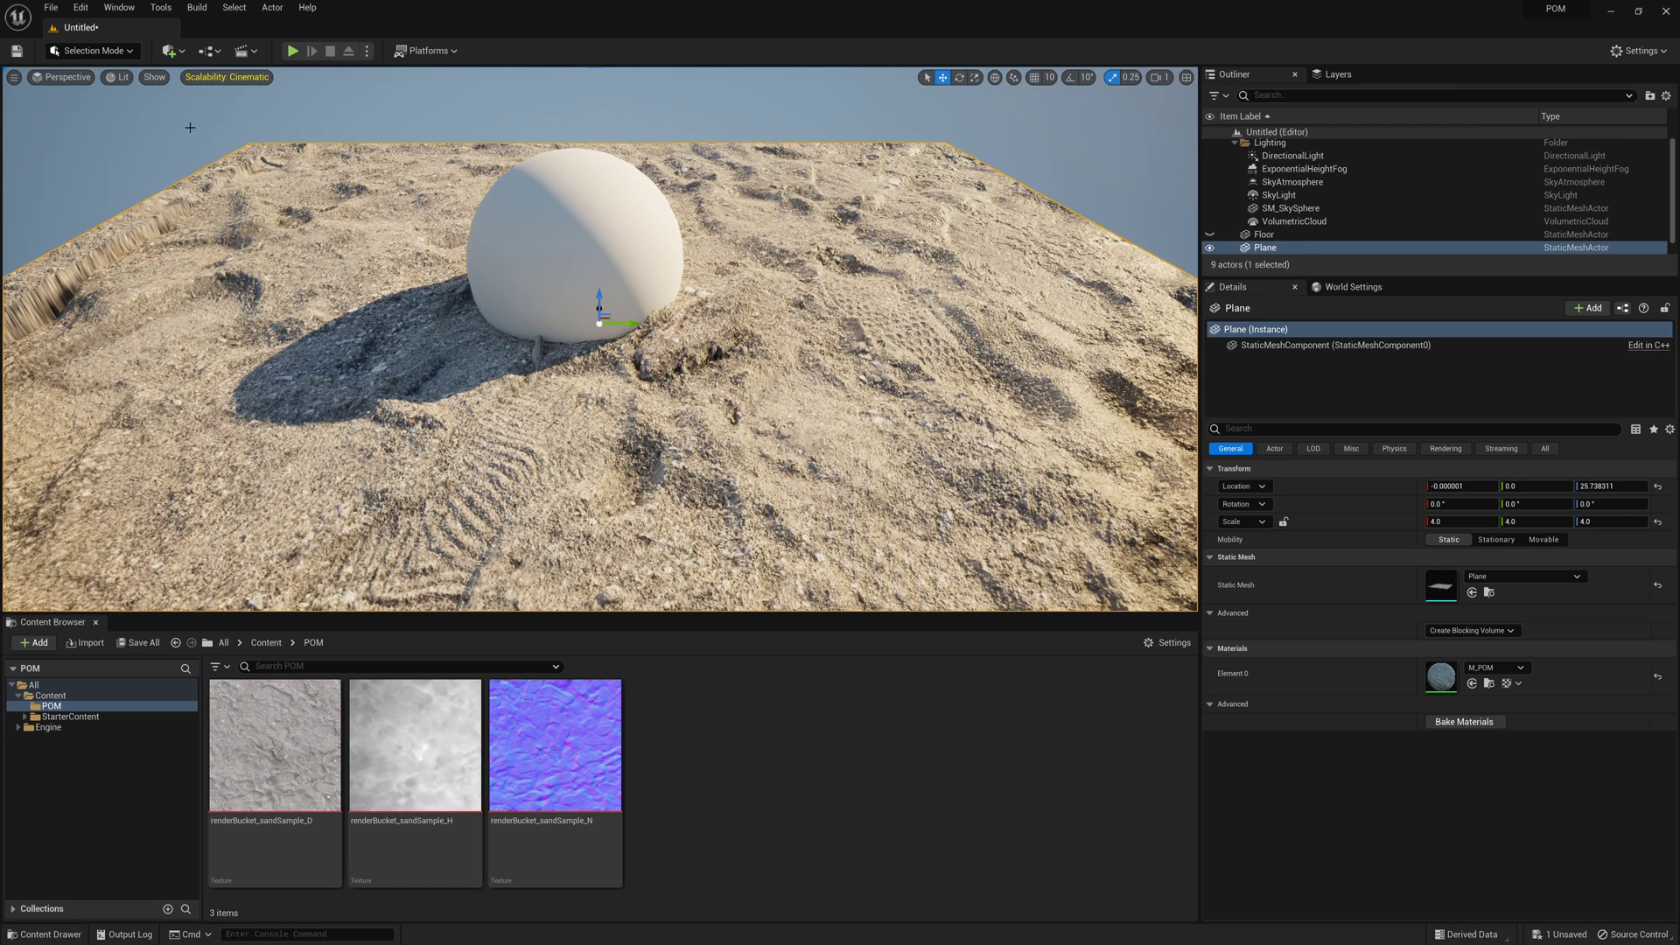
left_click(125, 78)
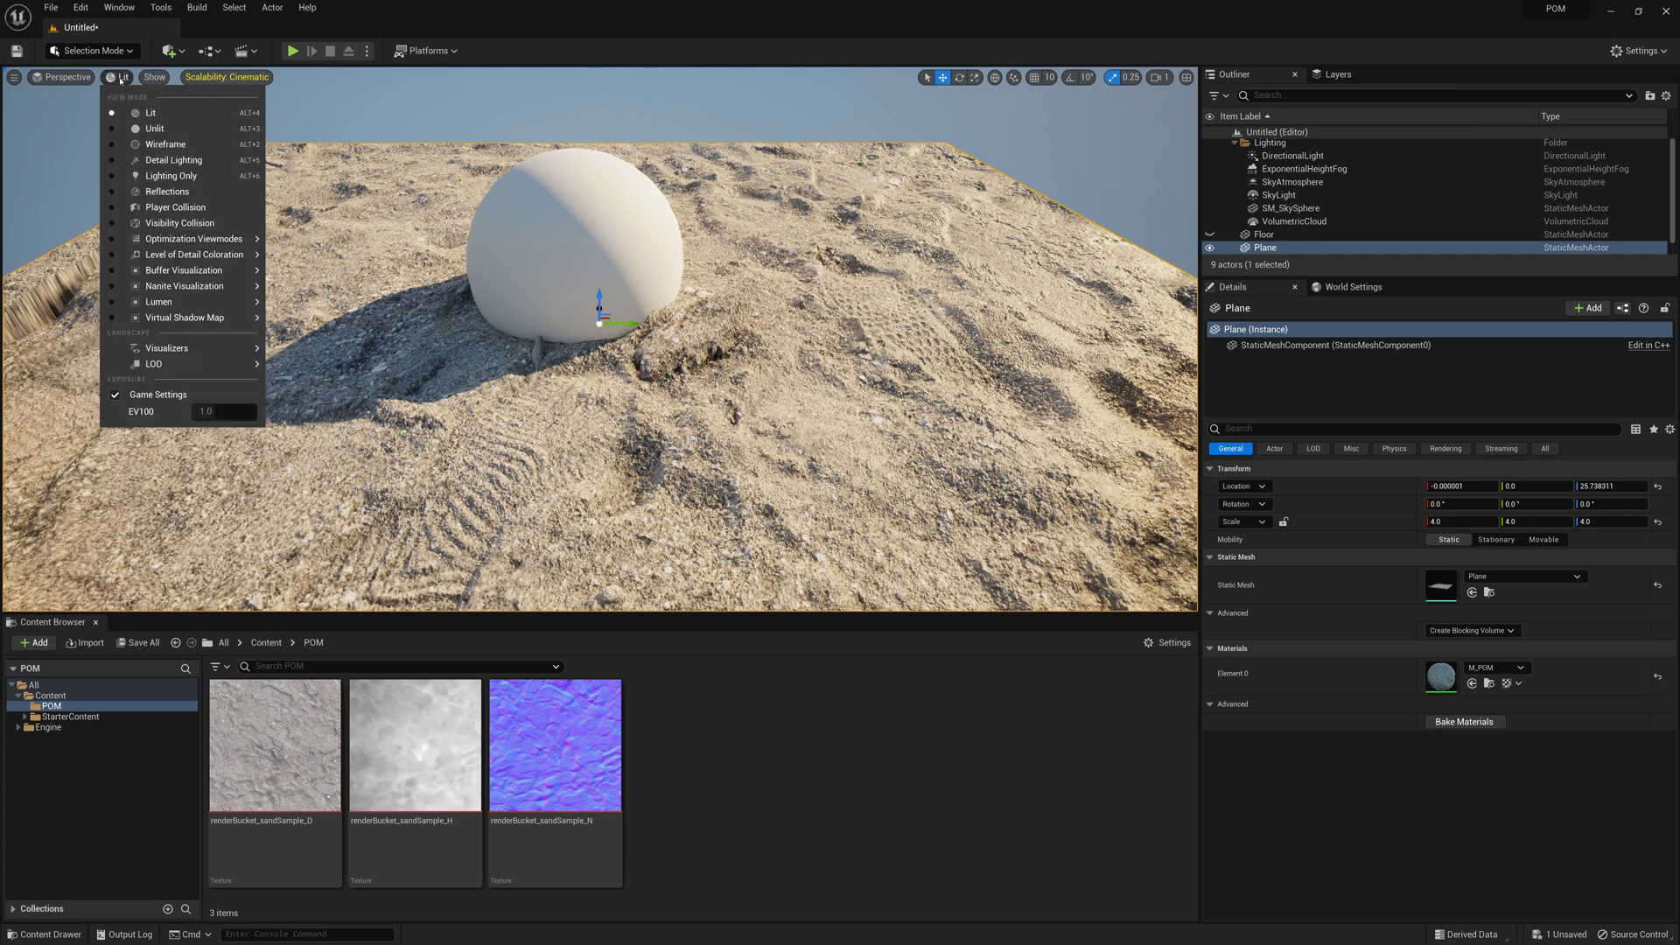
left_click(154, 148)
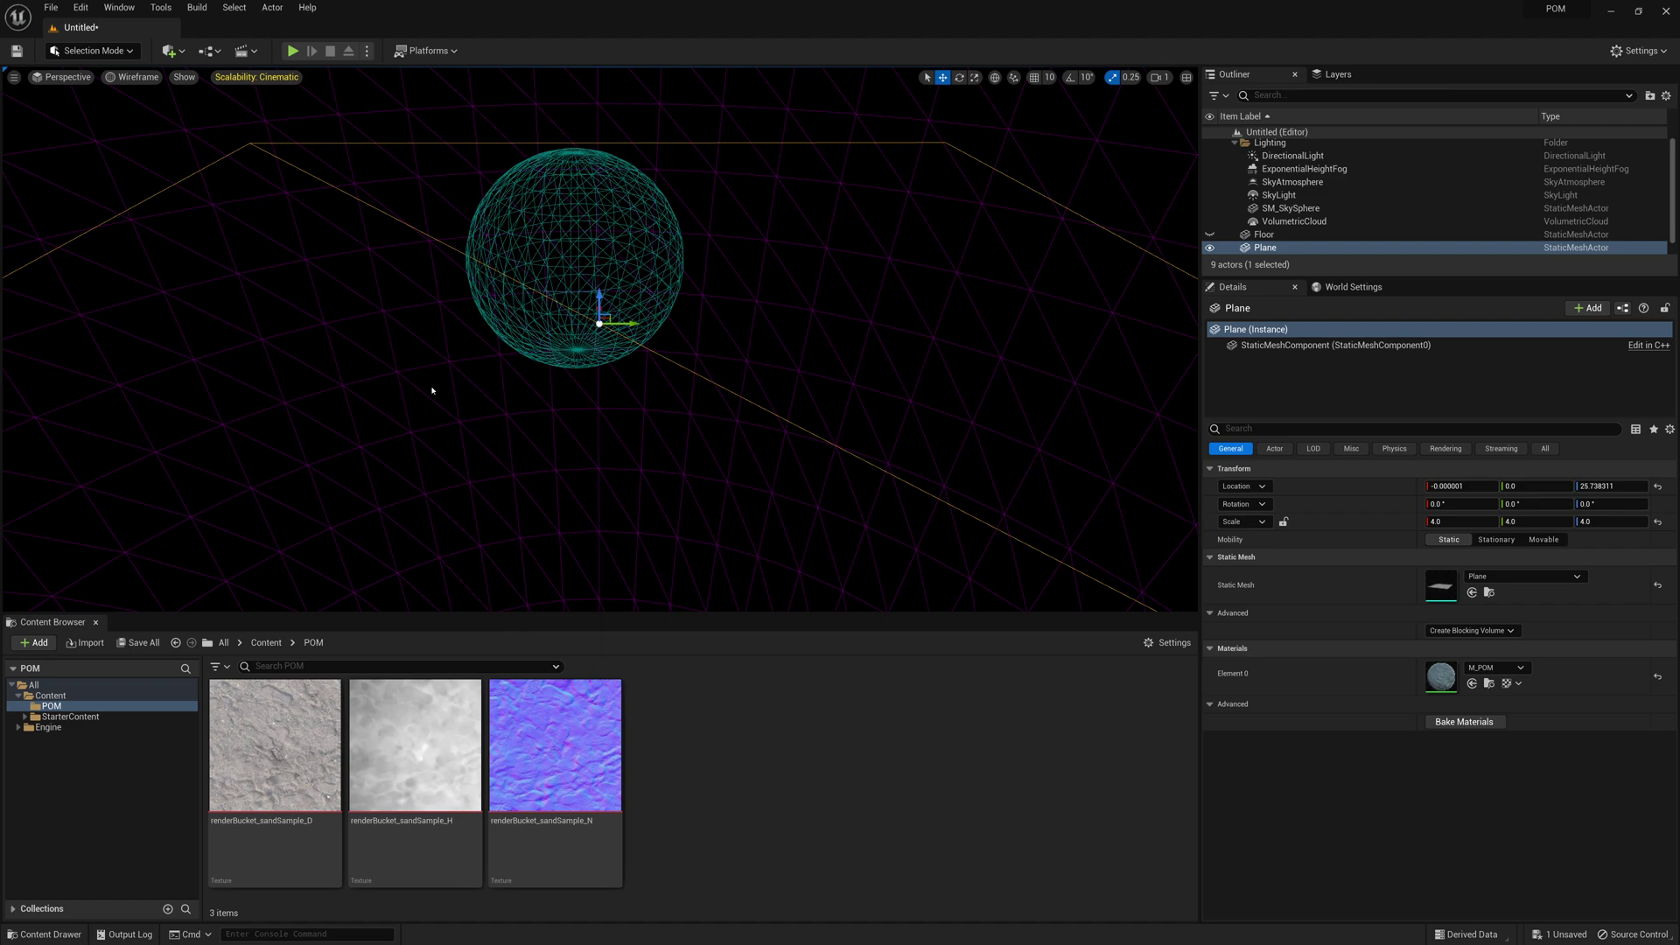
left_click(134, 77)
left_click(202, 114)
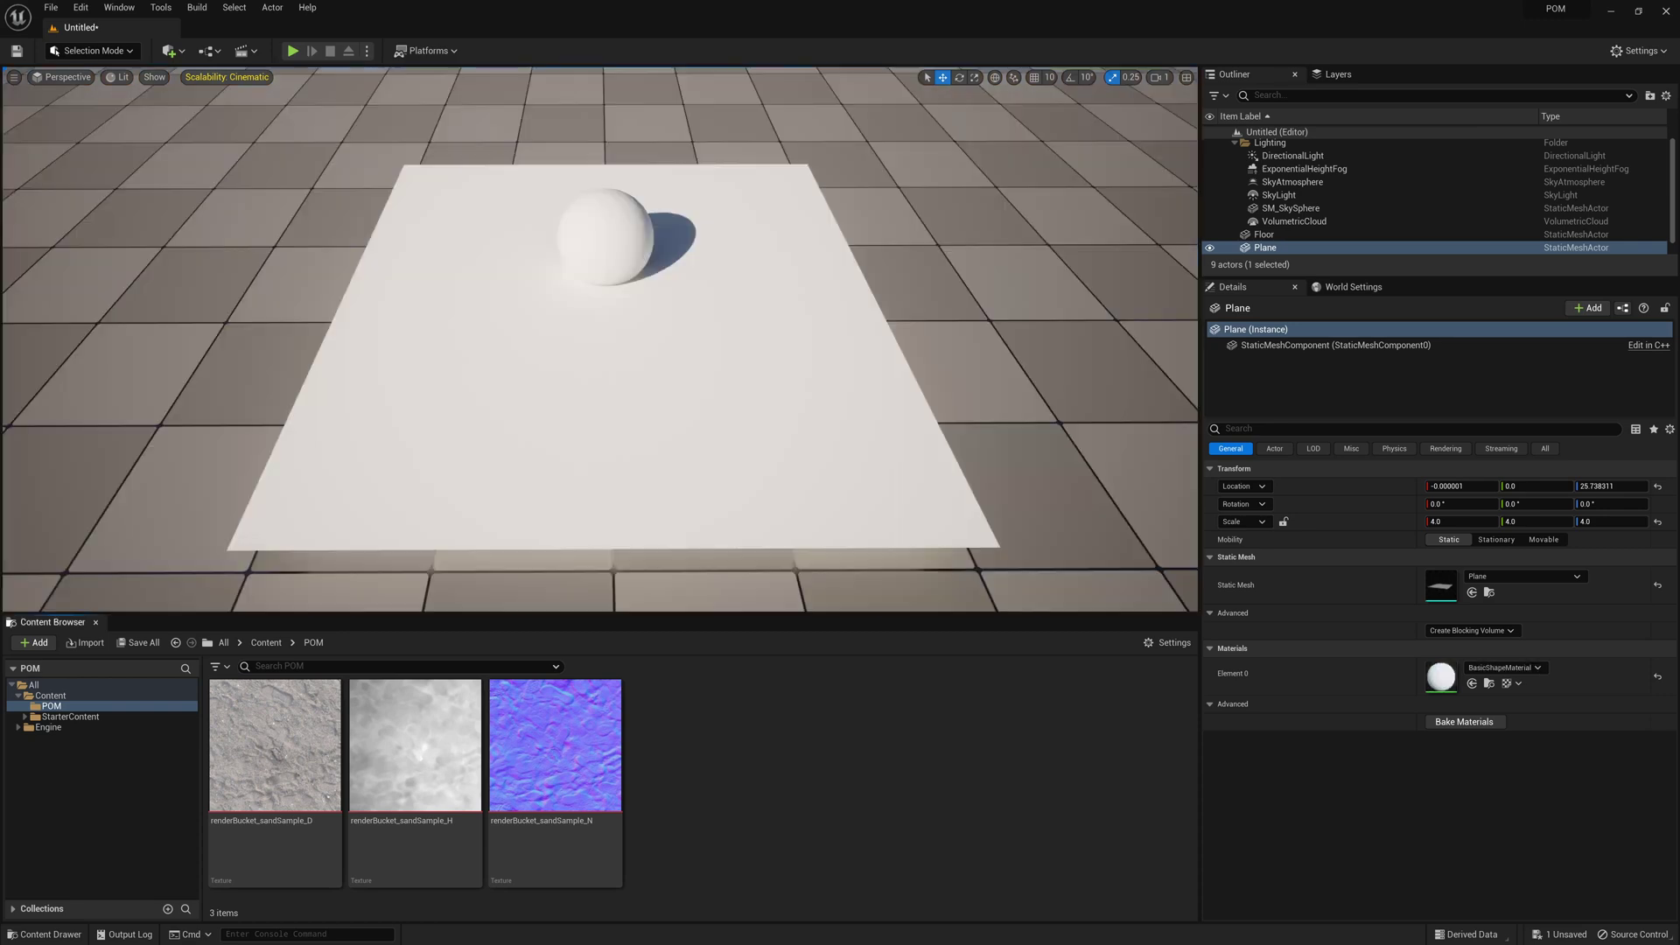
- Open the texture renderBucket_sandSample_D and enlarge its editor window to examine the sand colour map
left_click(477, 475)
double_click(275, 771)
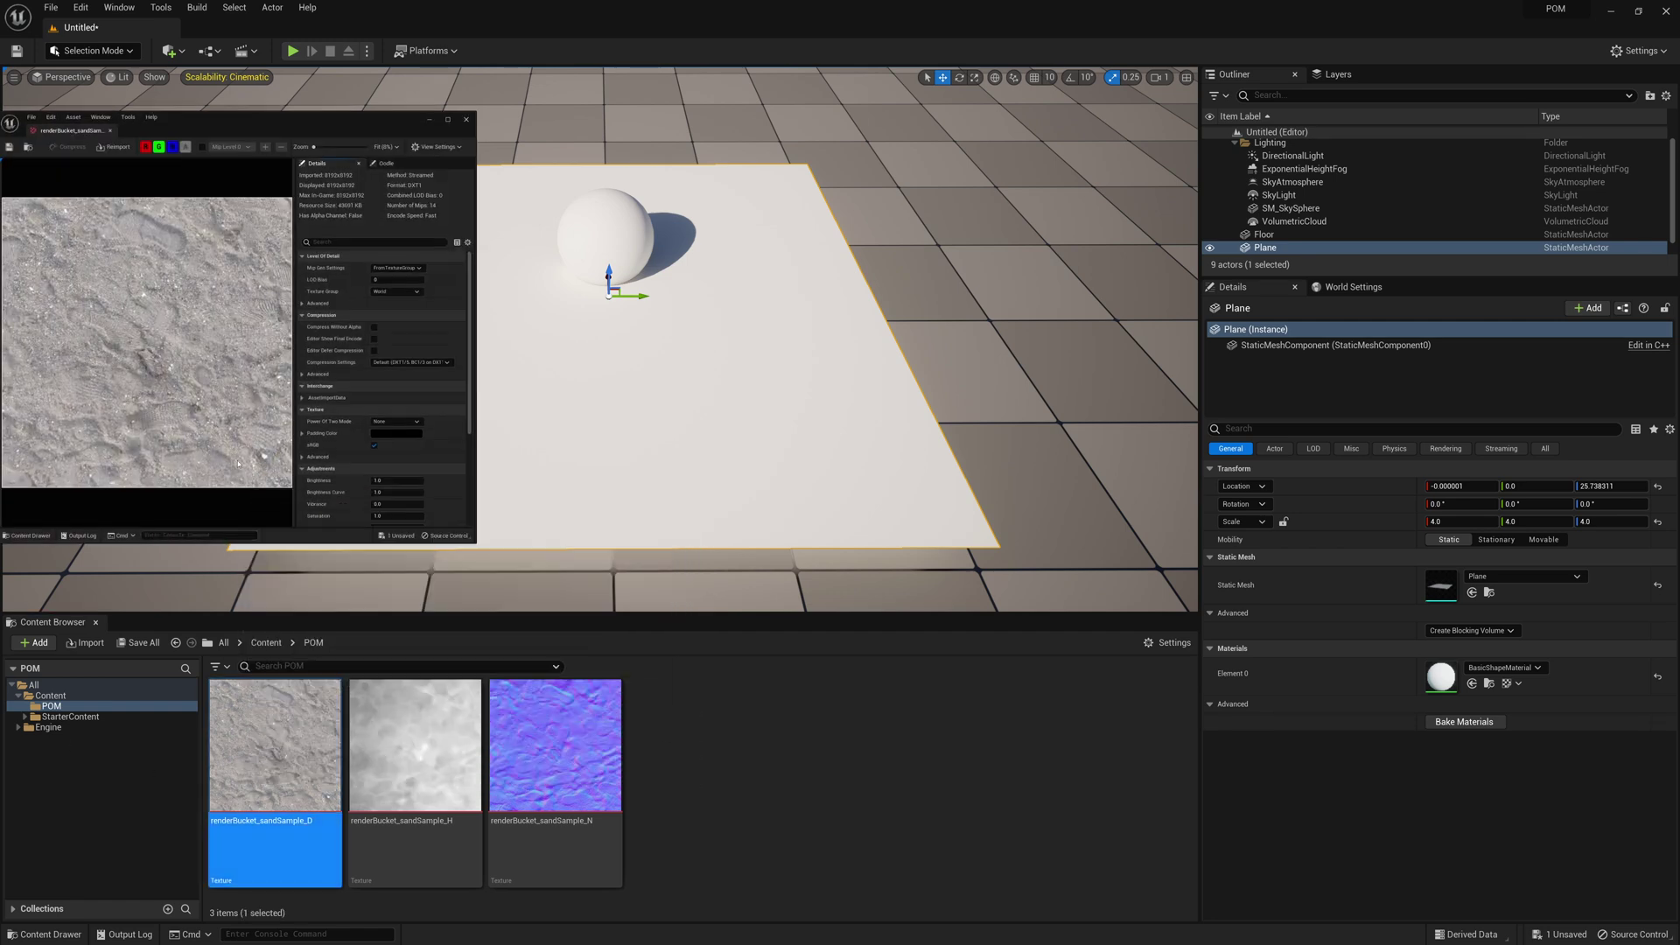
left_click_drag(262, 119, 490, 107)
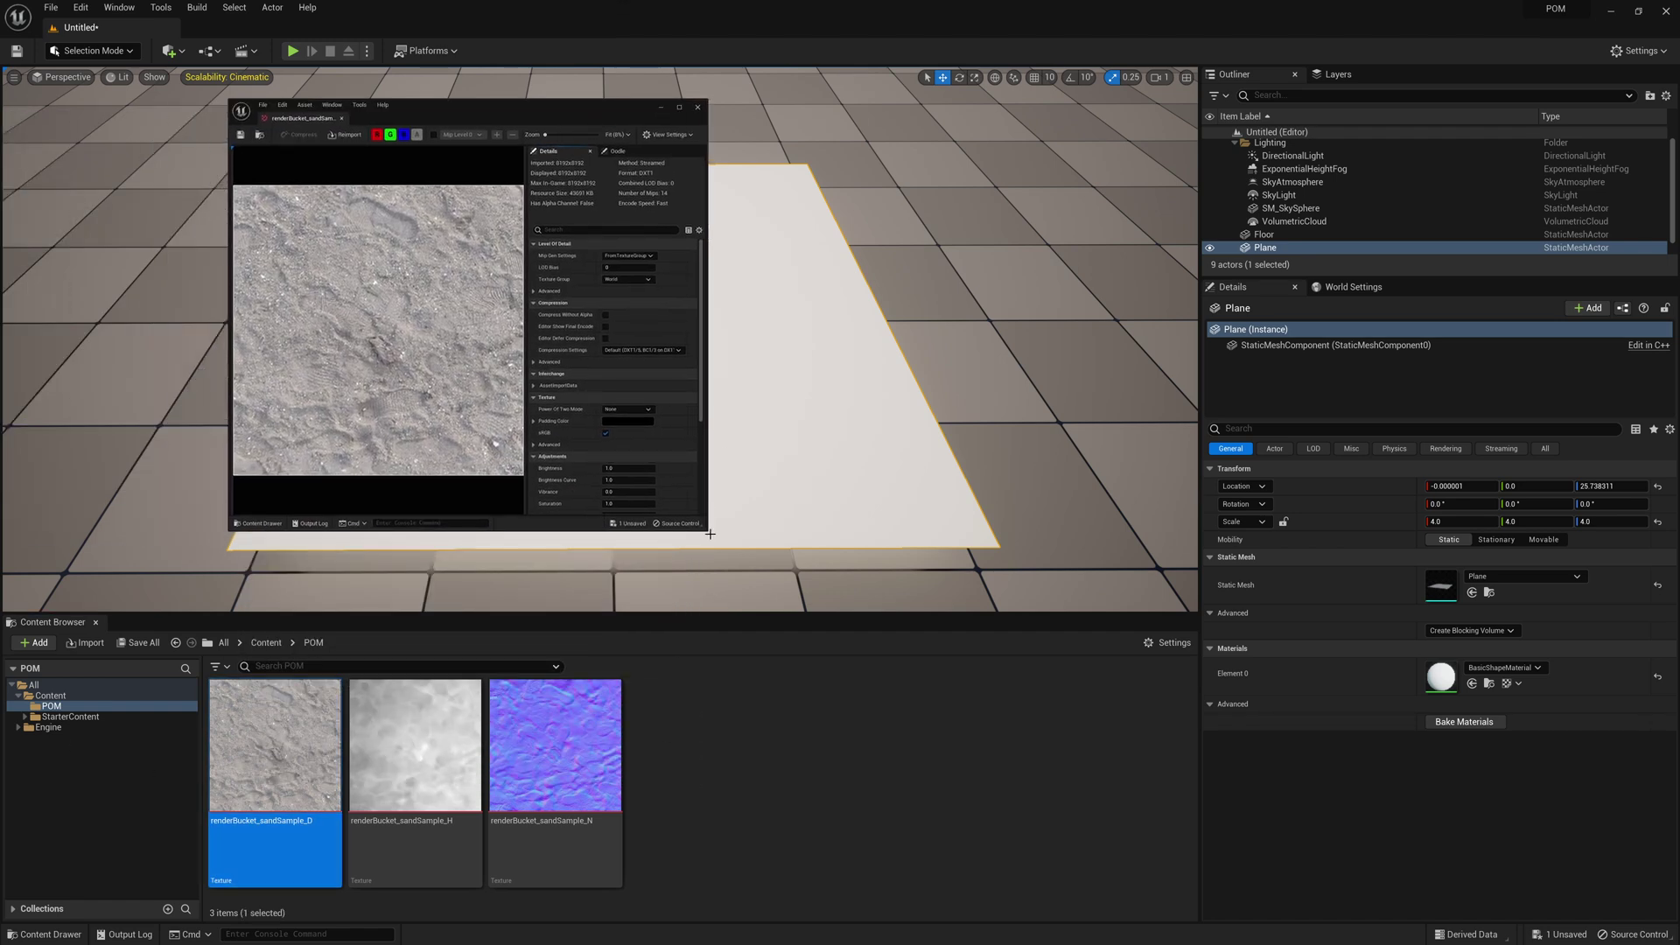
left_click(698, 107)
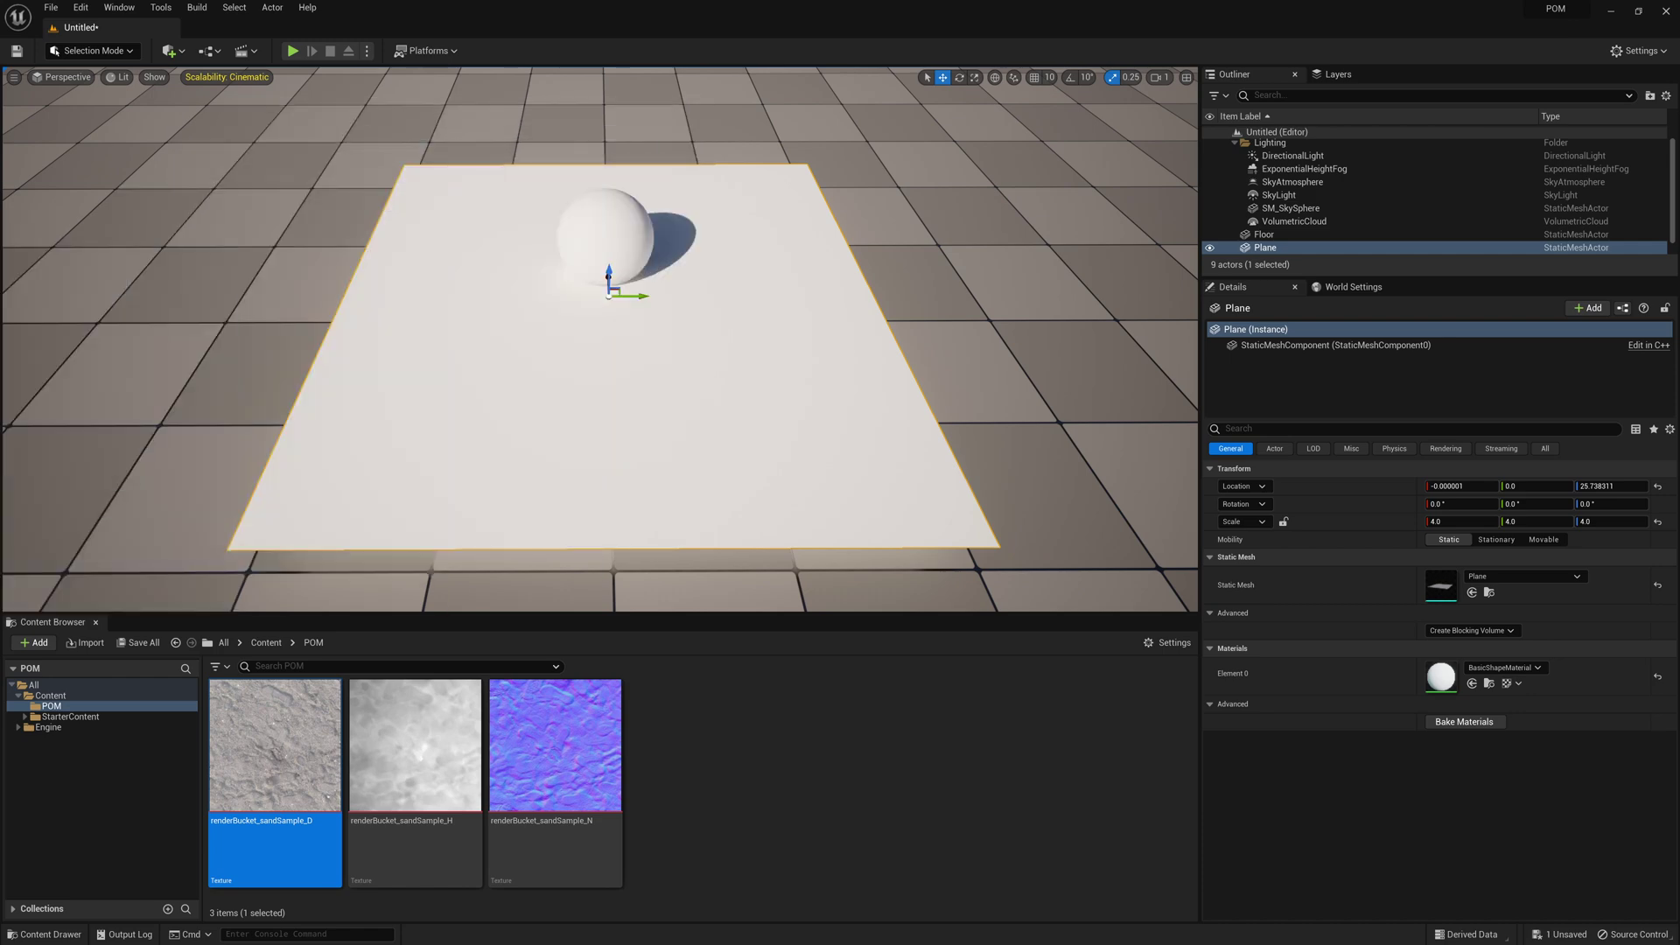
left_click_drag(746, 601, 774, 552)
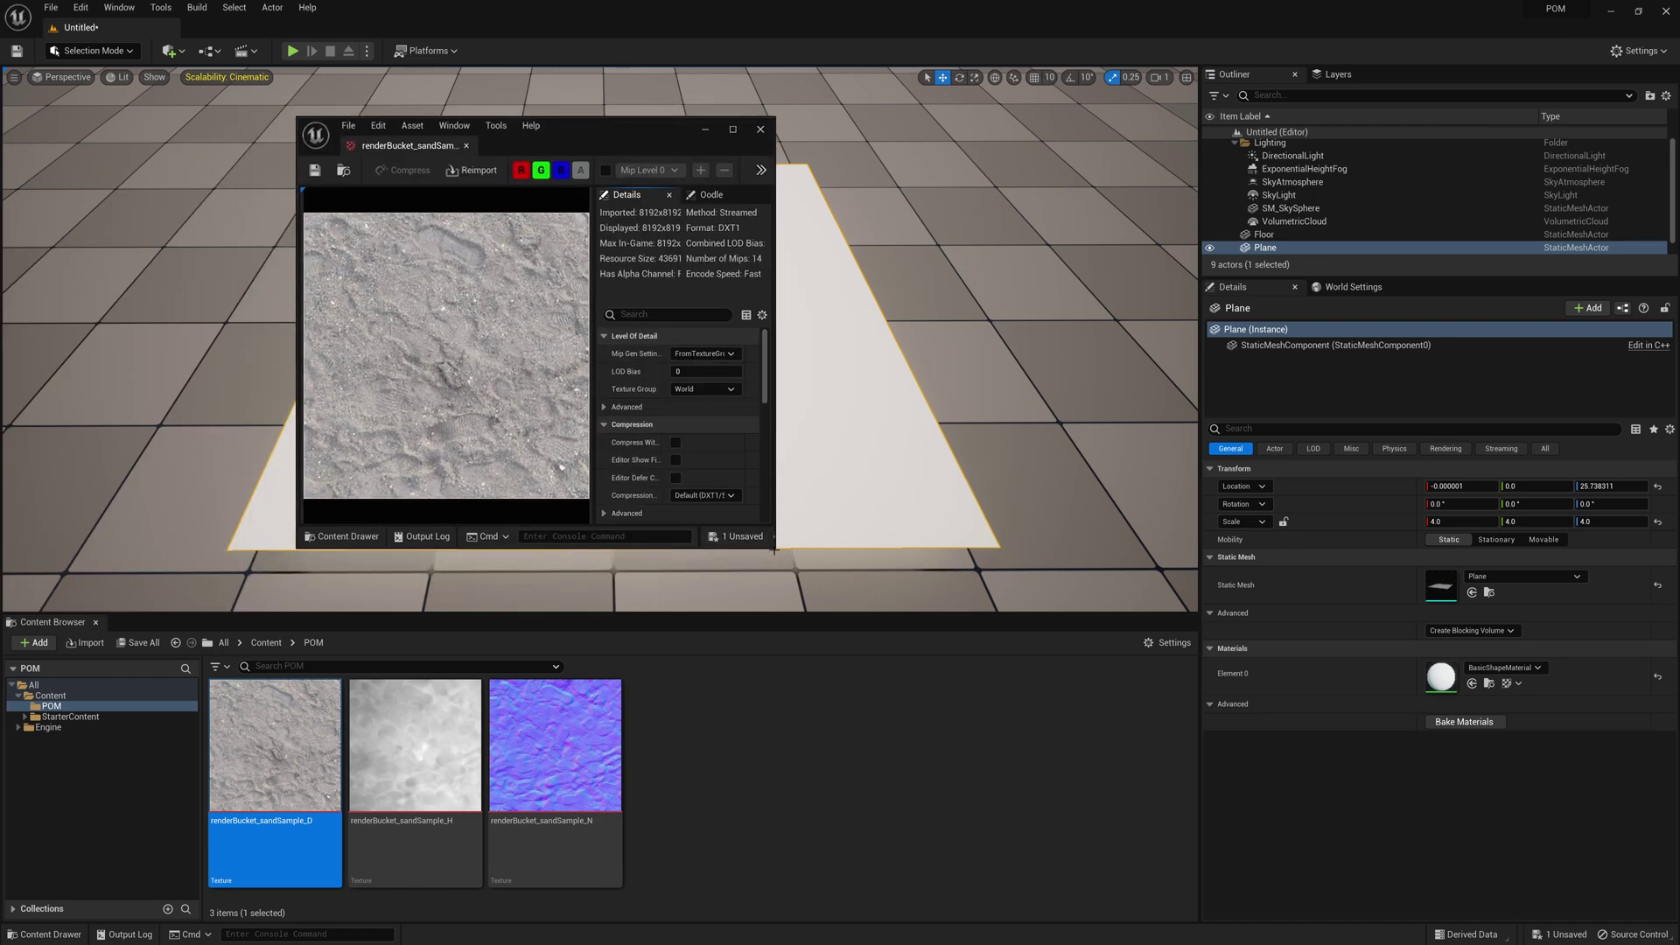
left_click_drag(774, 552, 1162, 785)
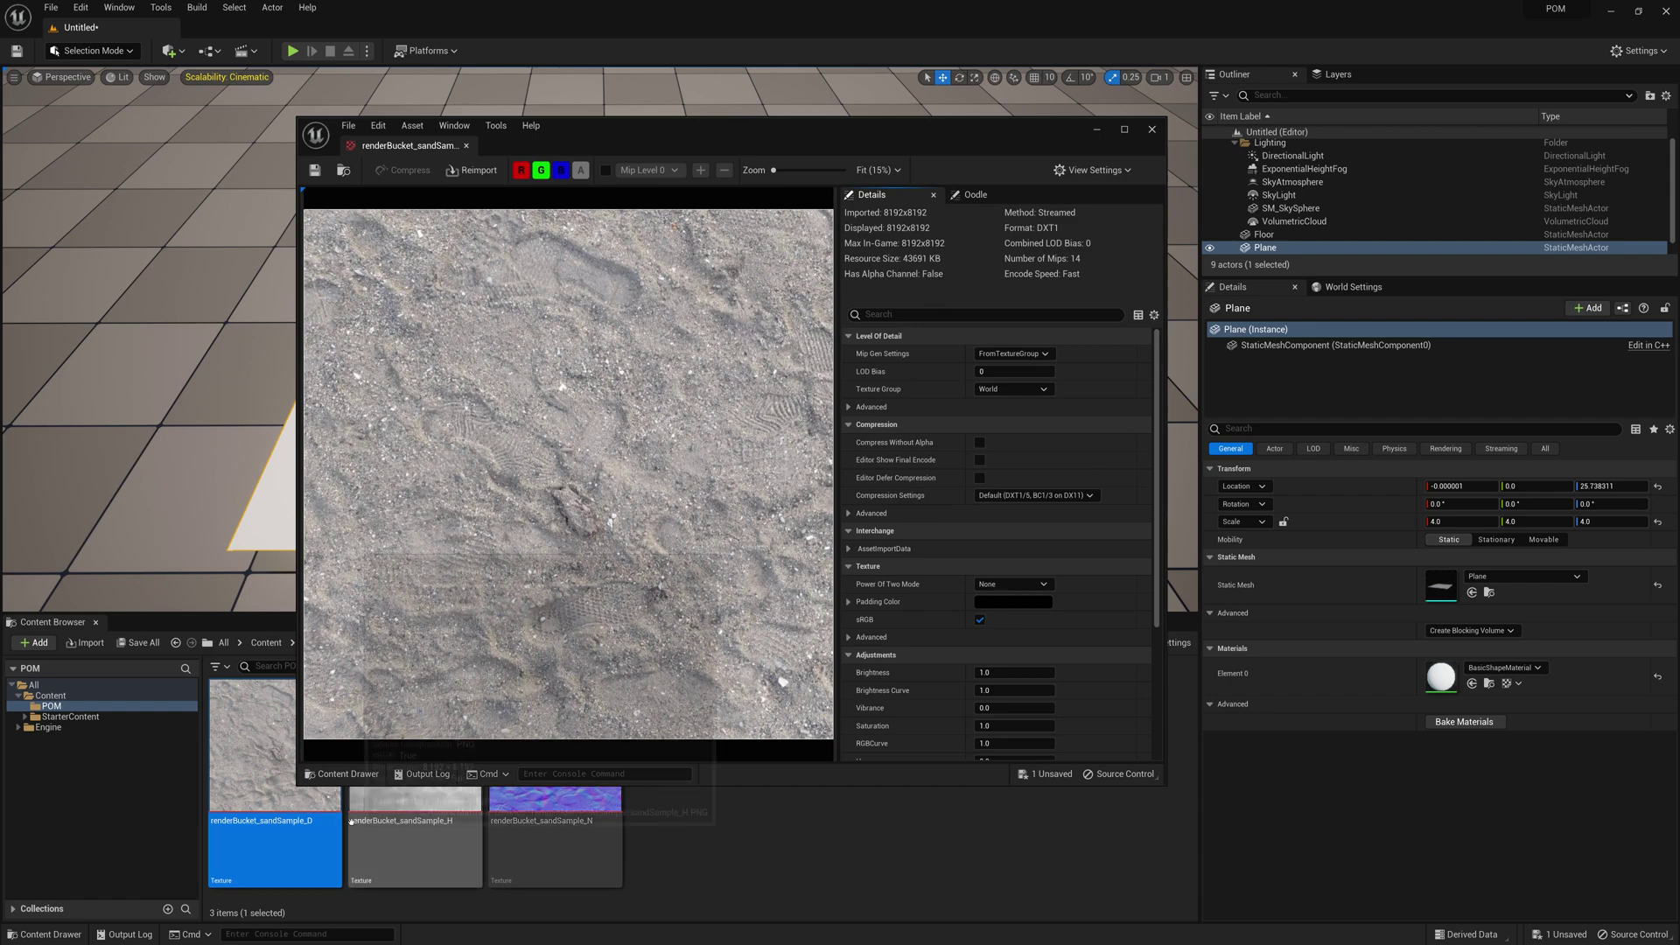
- View the height texture renderBucket_sandSample_H and the normal texture renderBucket_sandSample_N, and close the texture editor
left_click(416, 841)
double_click(415, 840)
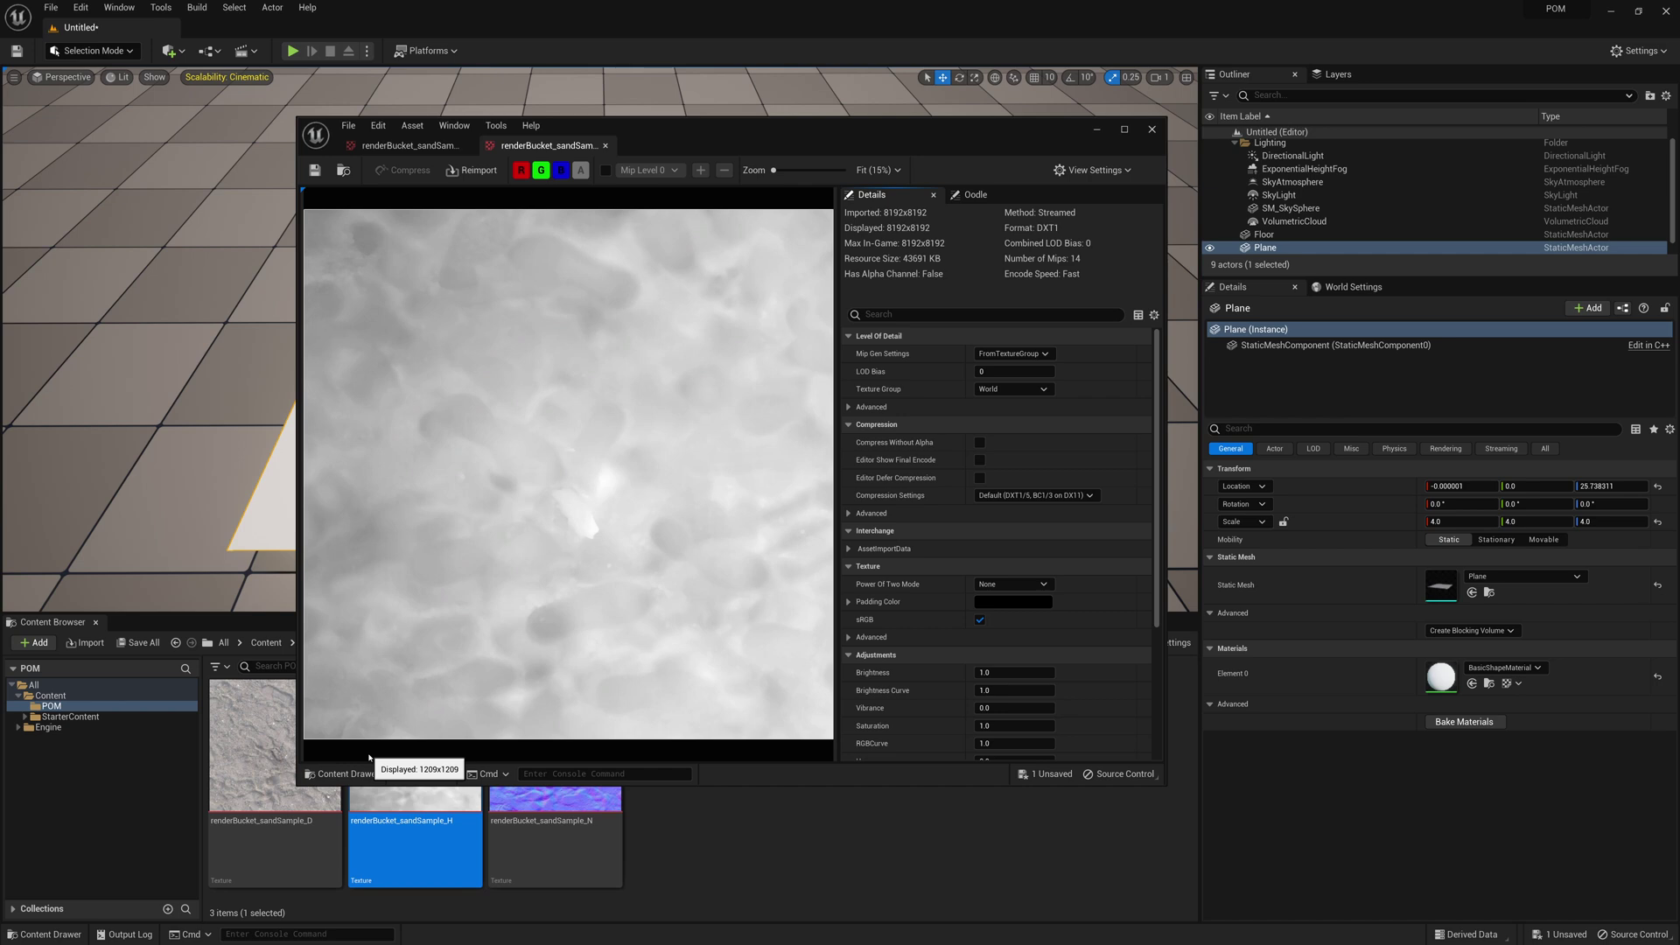
left_click(506, 814)
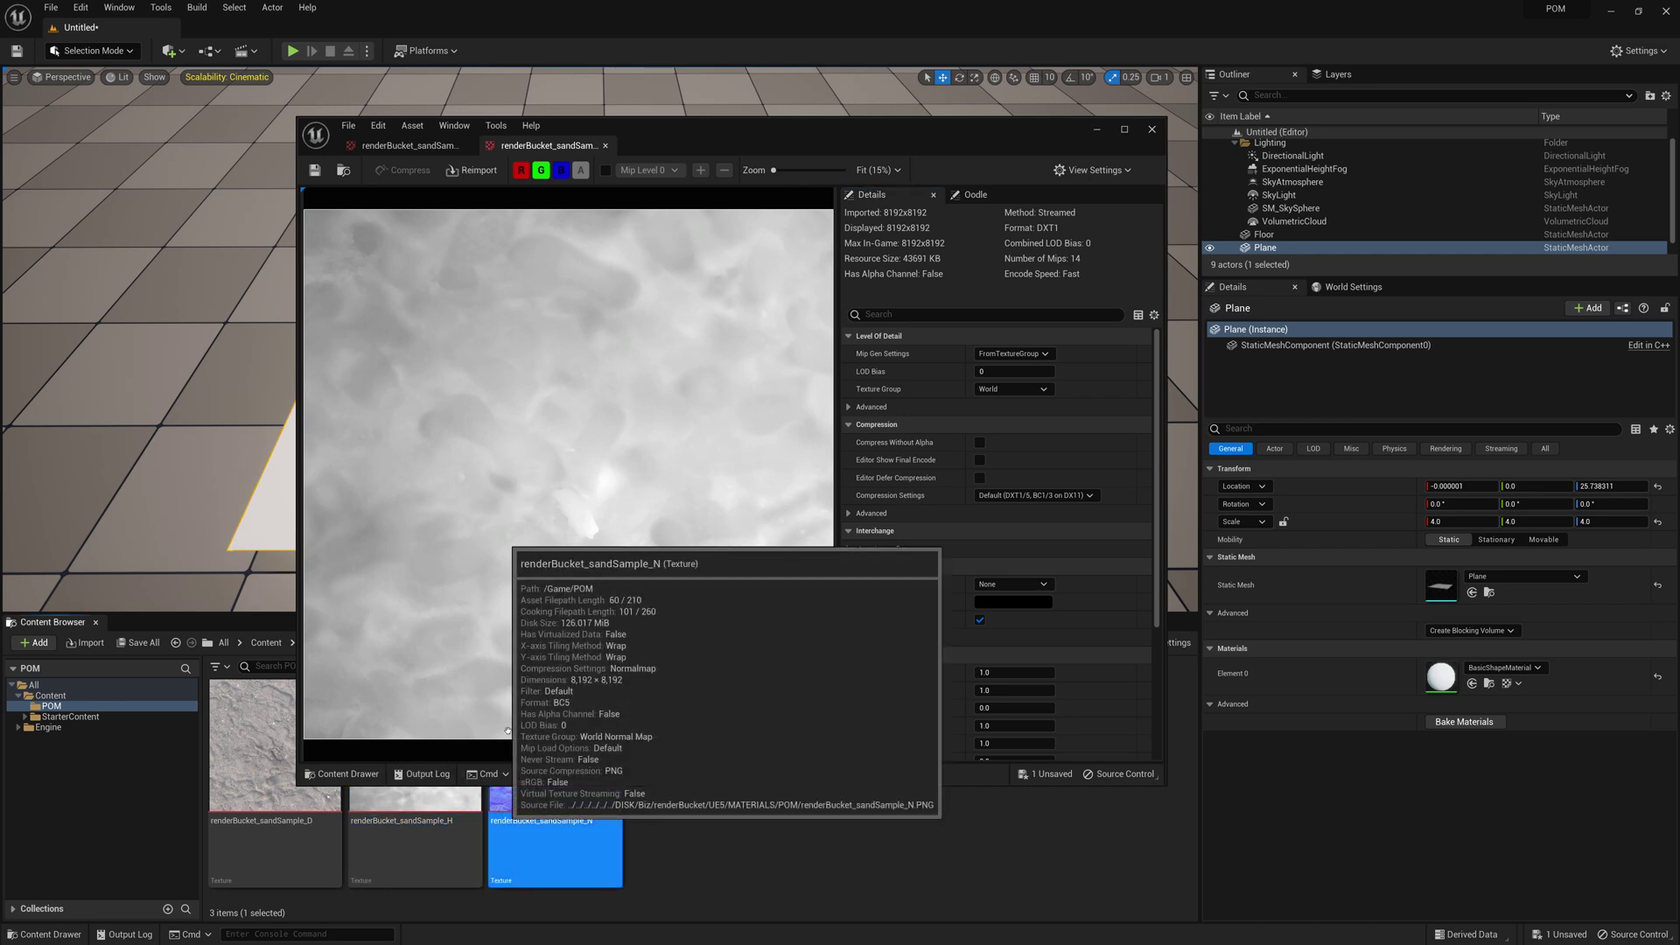
double_click(521, 815)
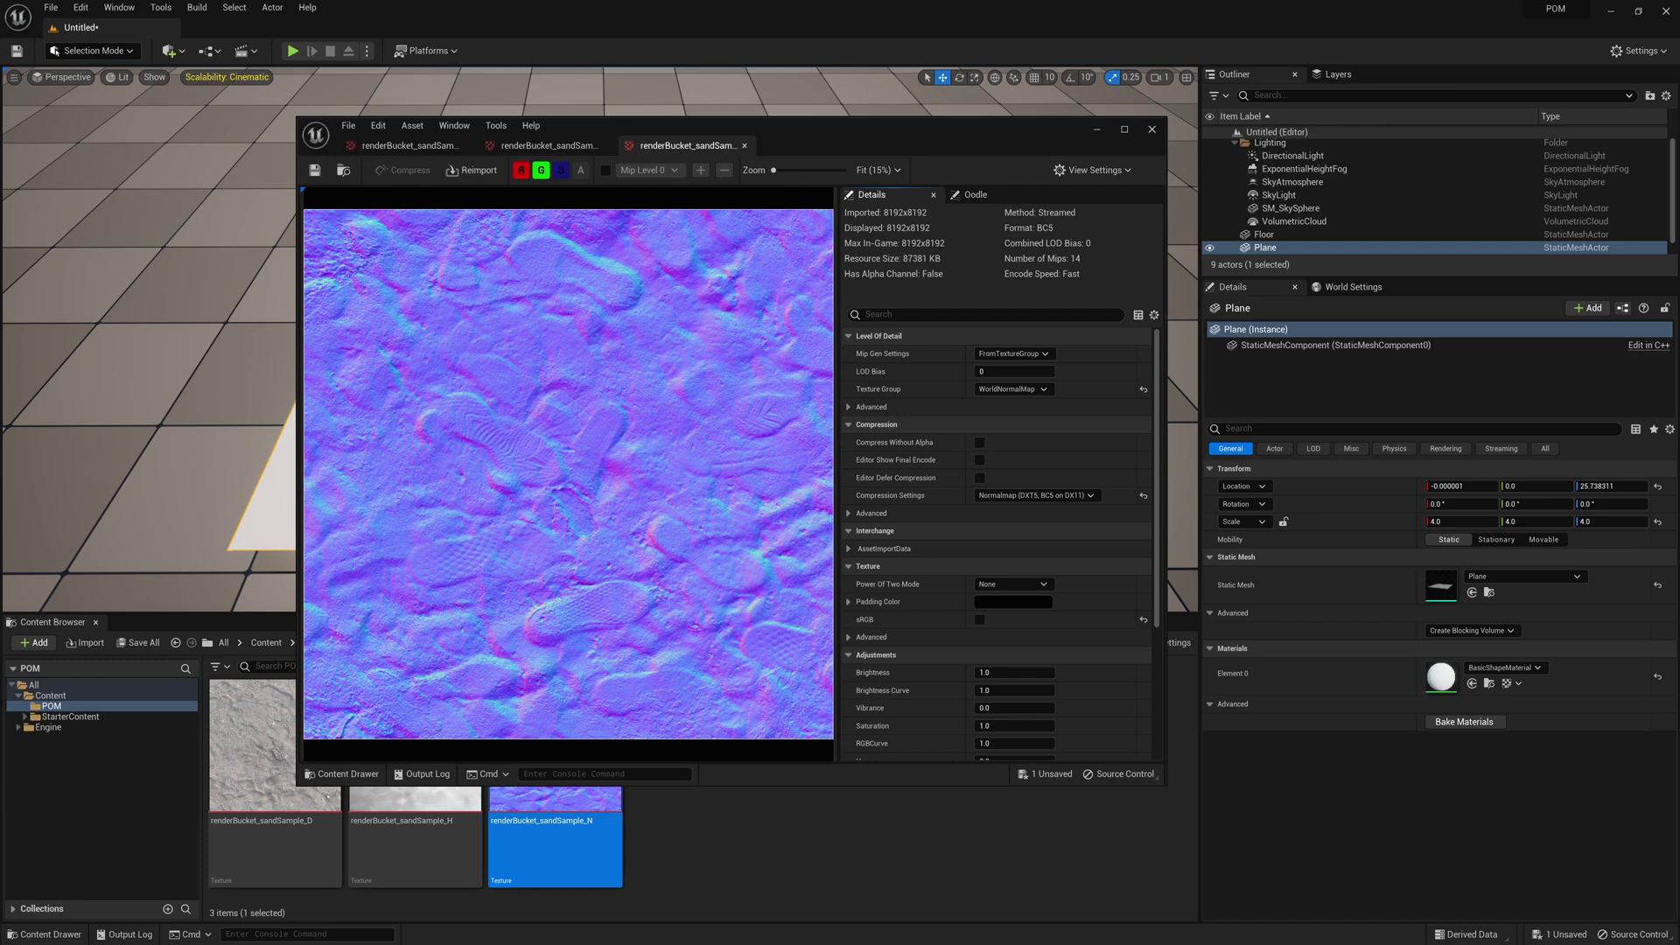
left_click(1152, 129)
- Create a material named M_POM in the POM folder and open it in a maximized material editor
right_click(775, 725)
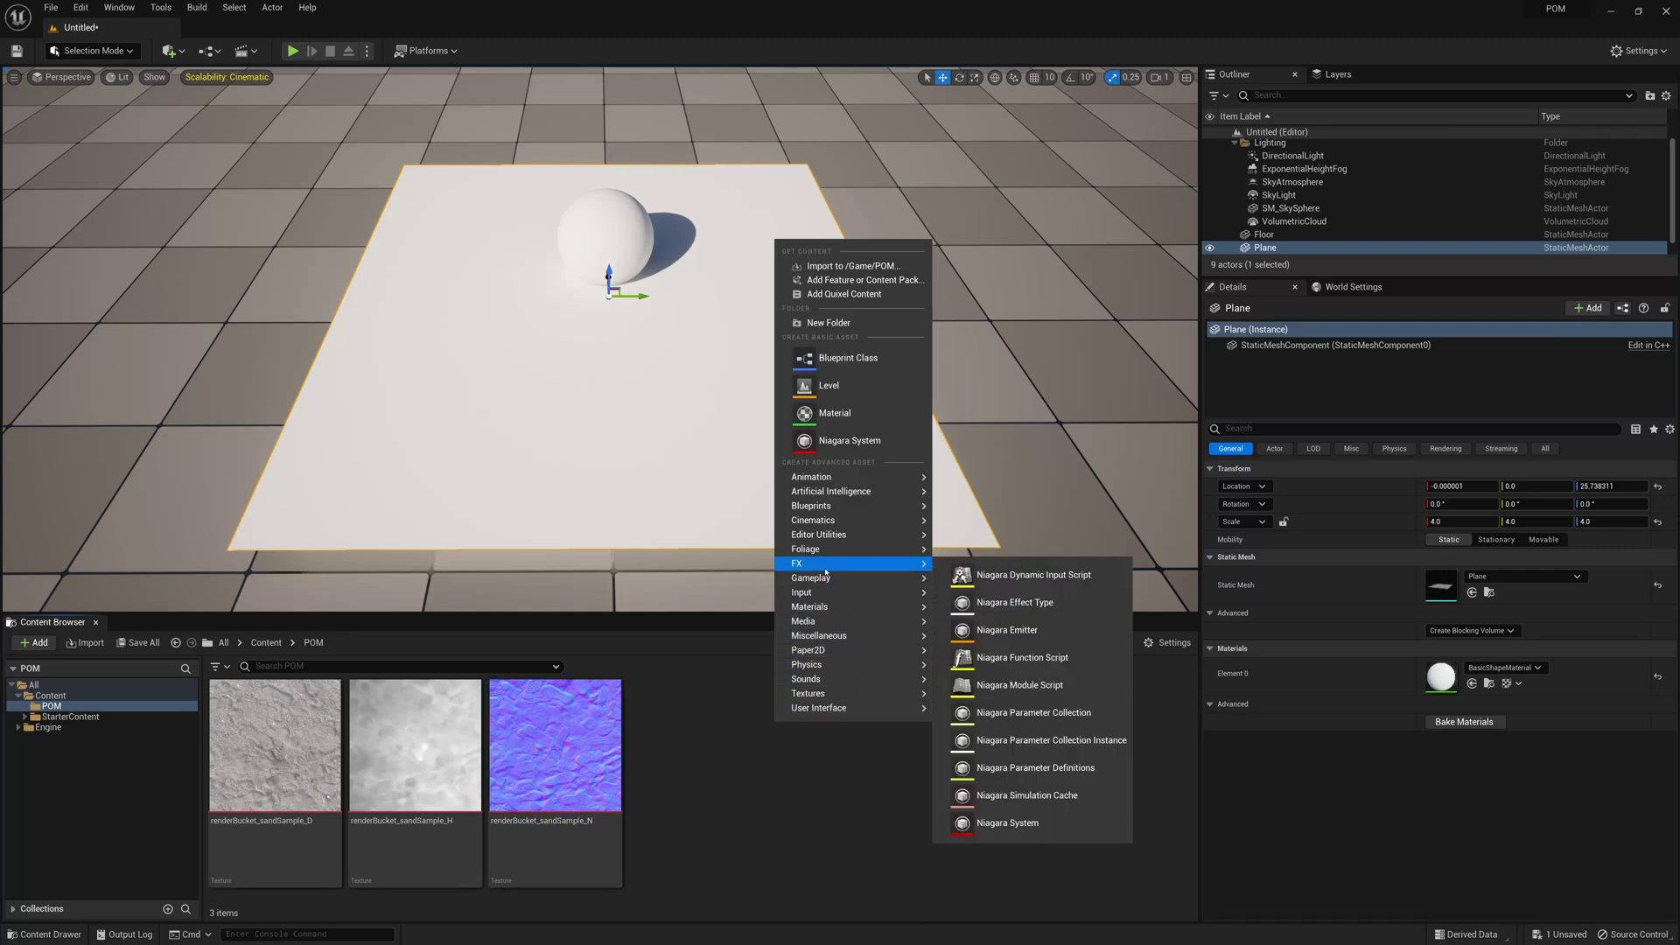
mouse_move(835, 598)
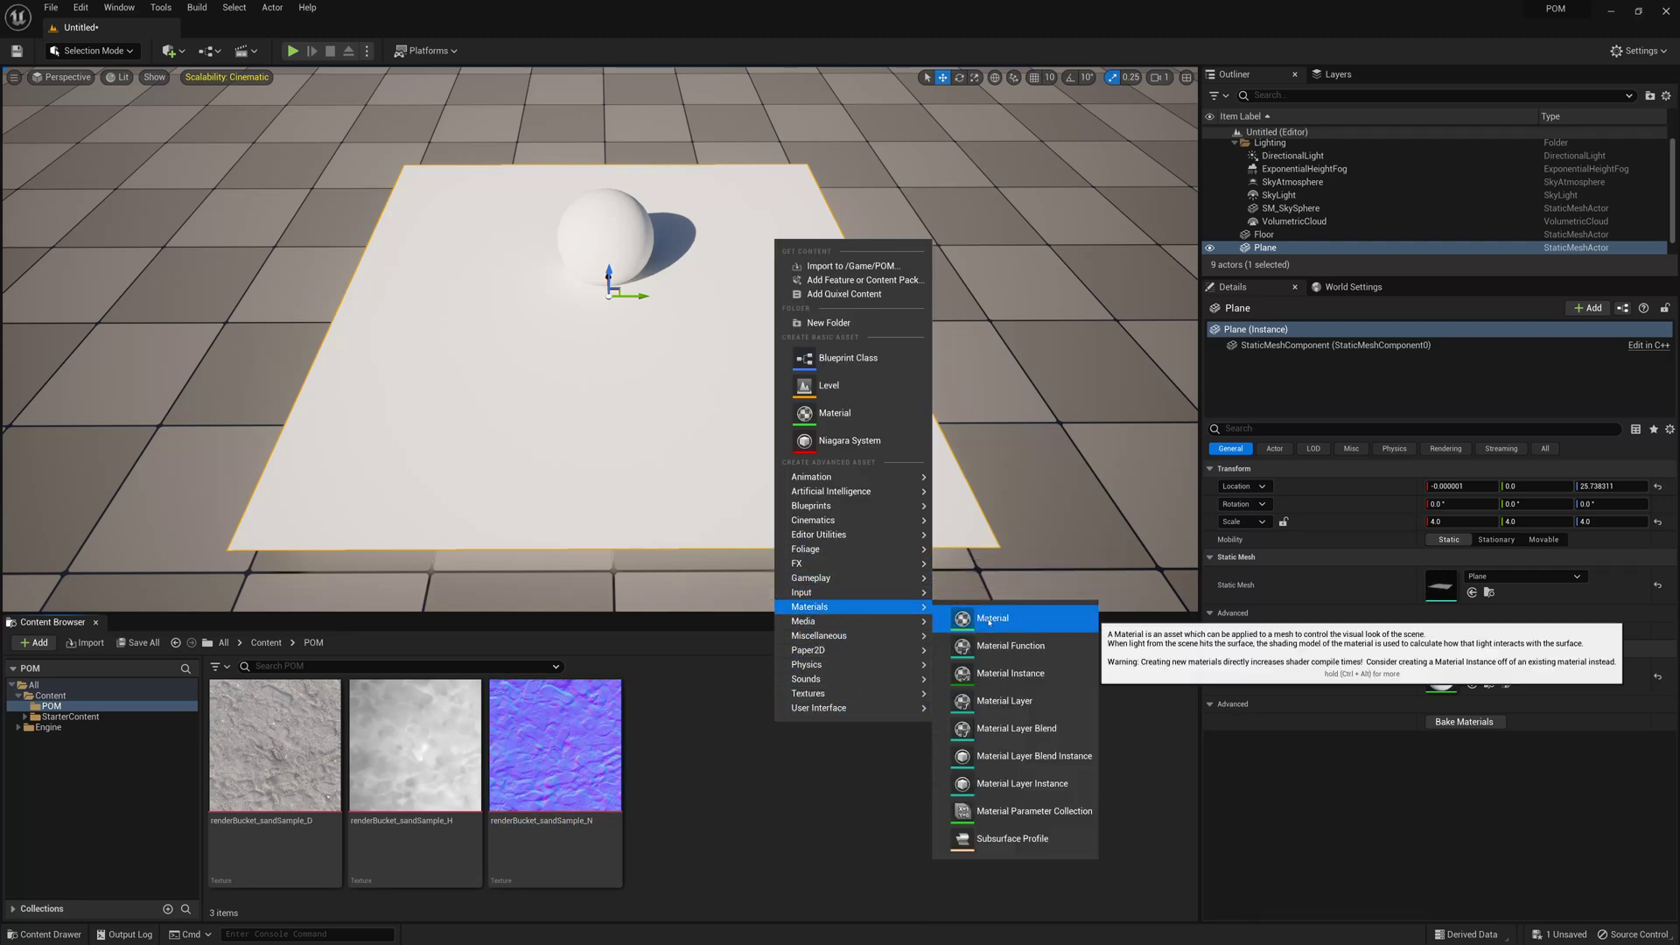
left_click(984, 615)
type("M_POM")
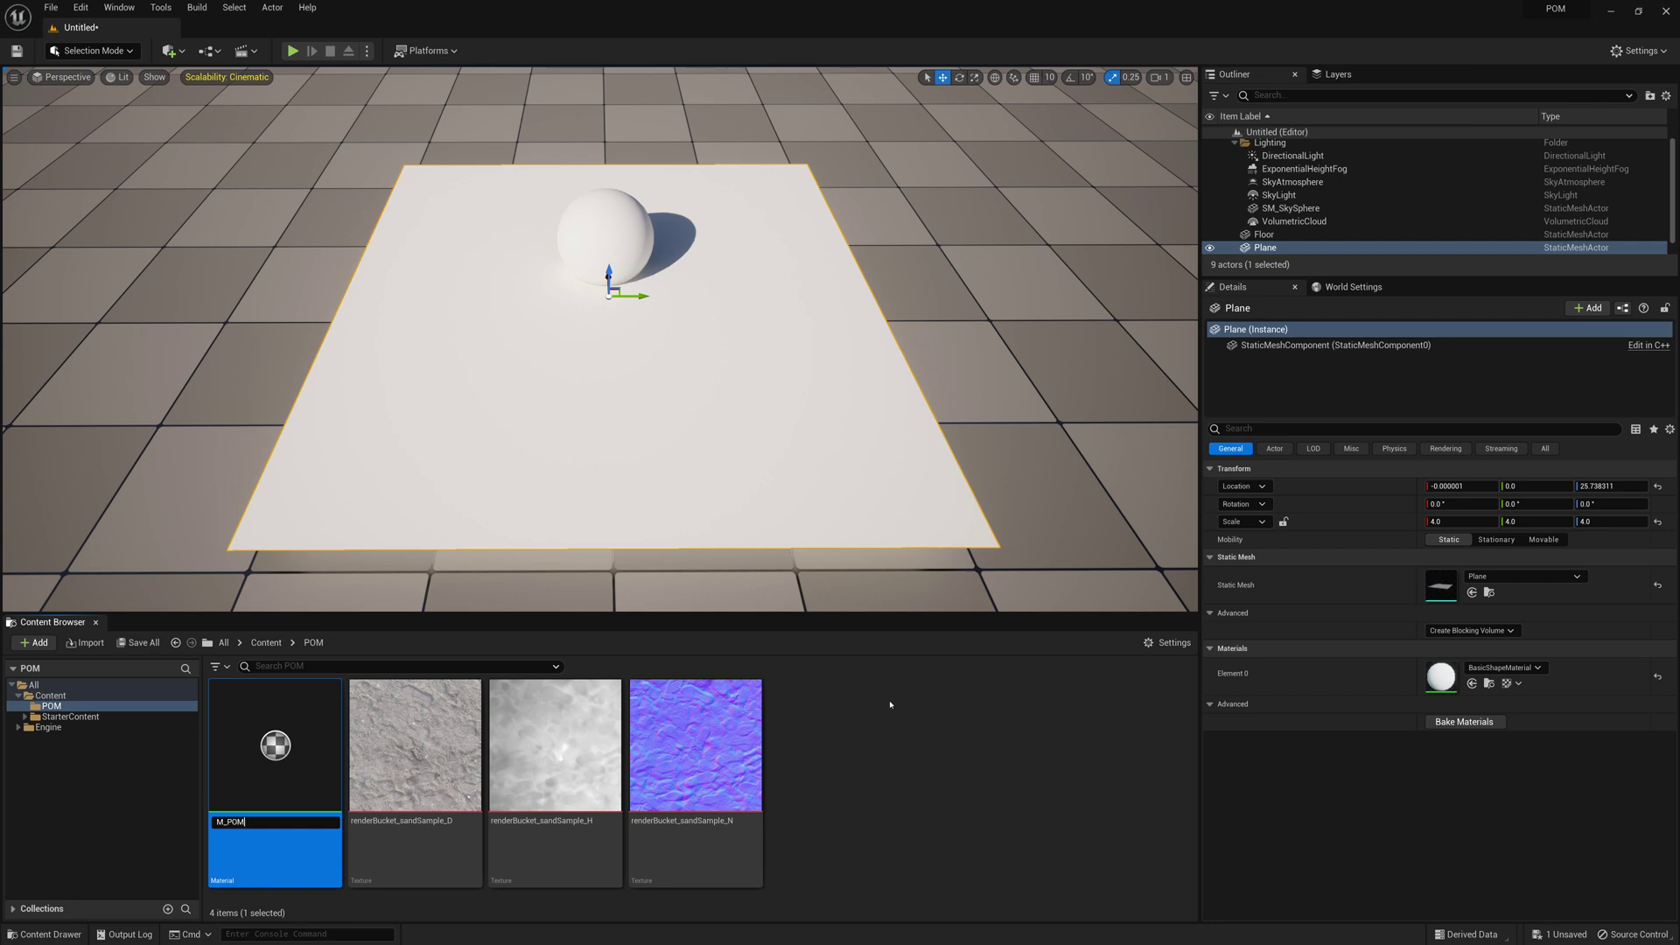
key("Return")
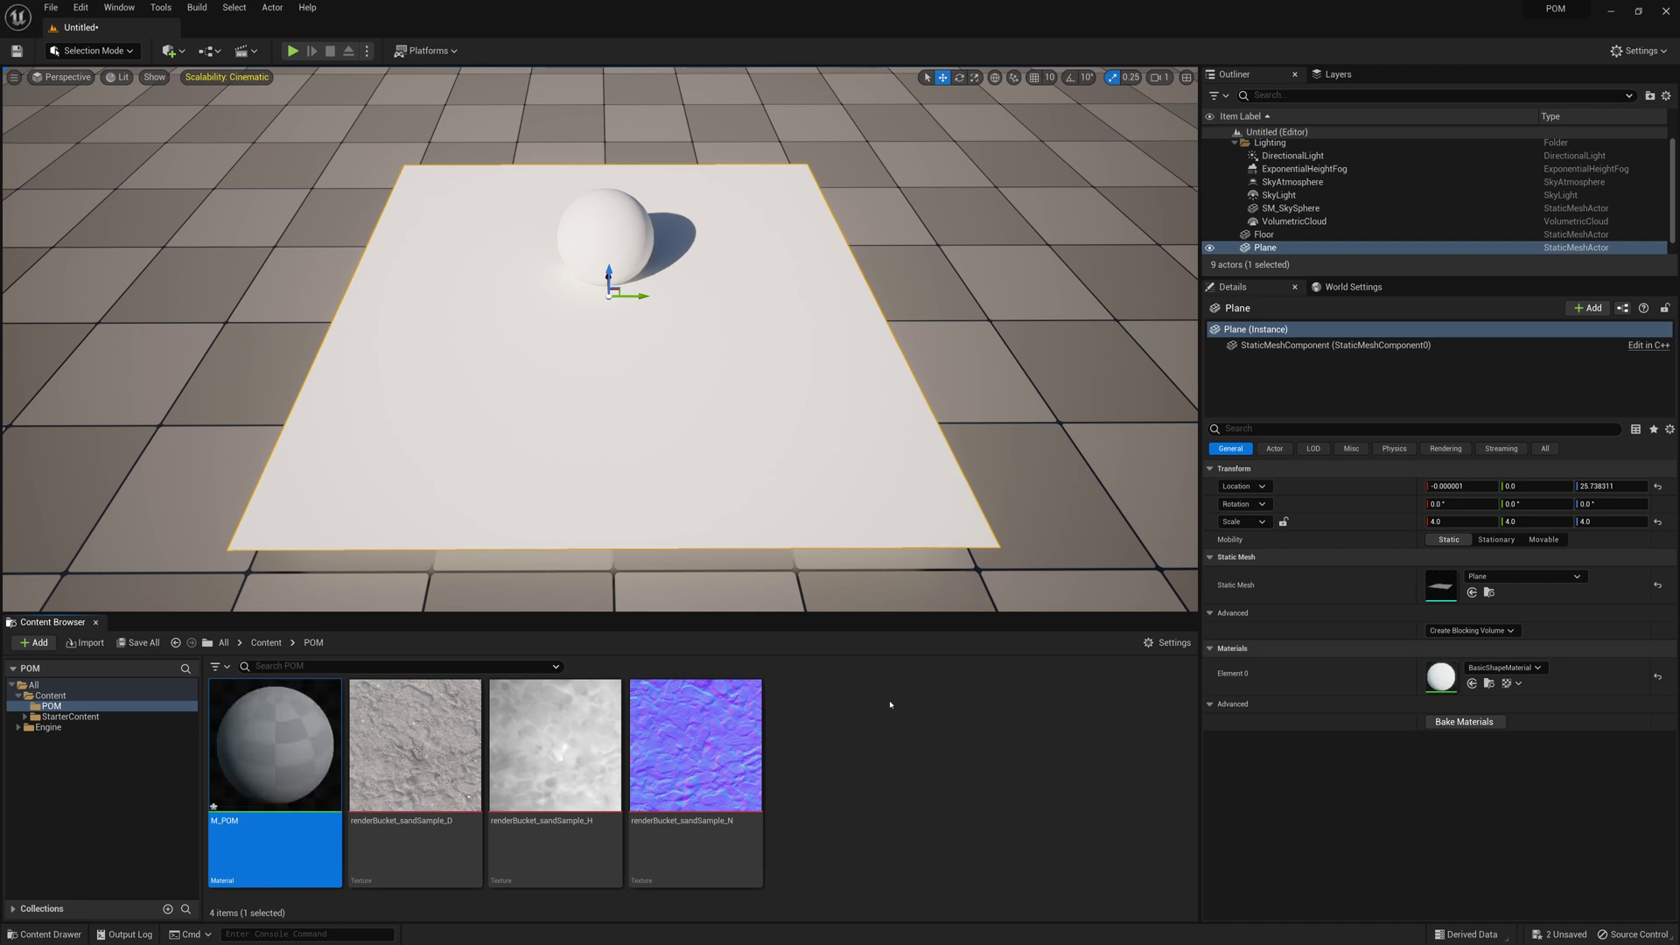
key("Return")
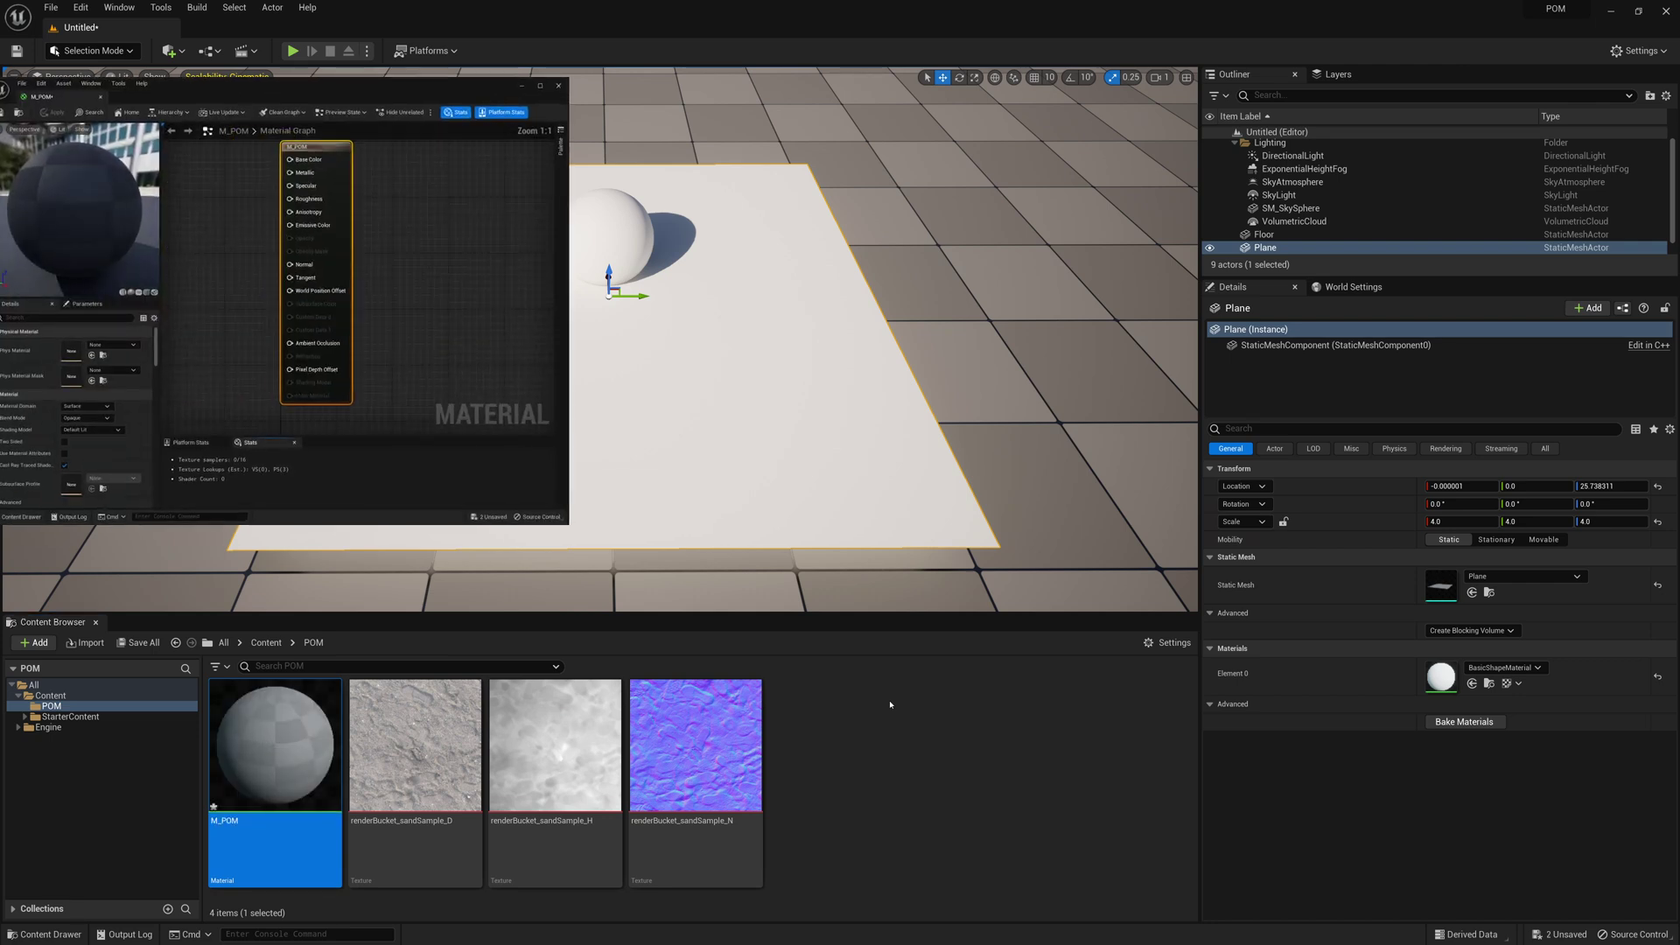
left_click_drag(267, 84, 267, 152)
double_click(267, 152)
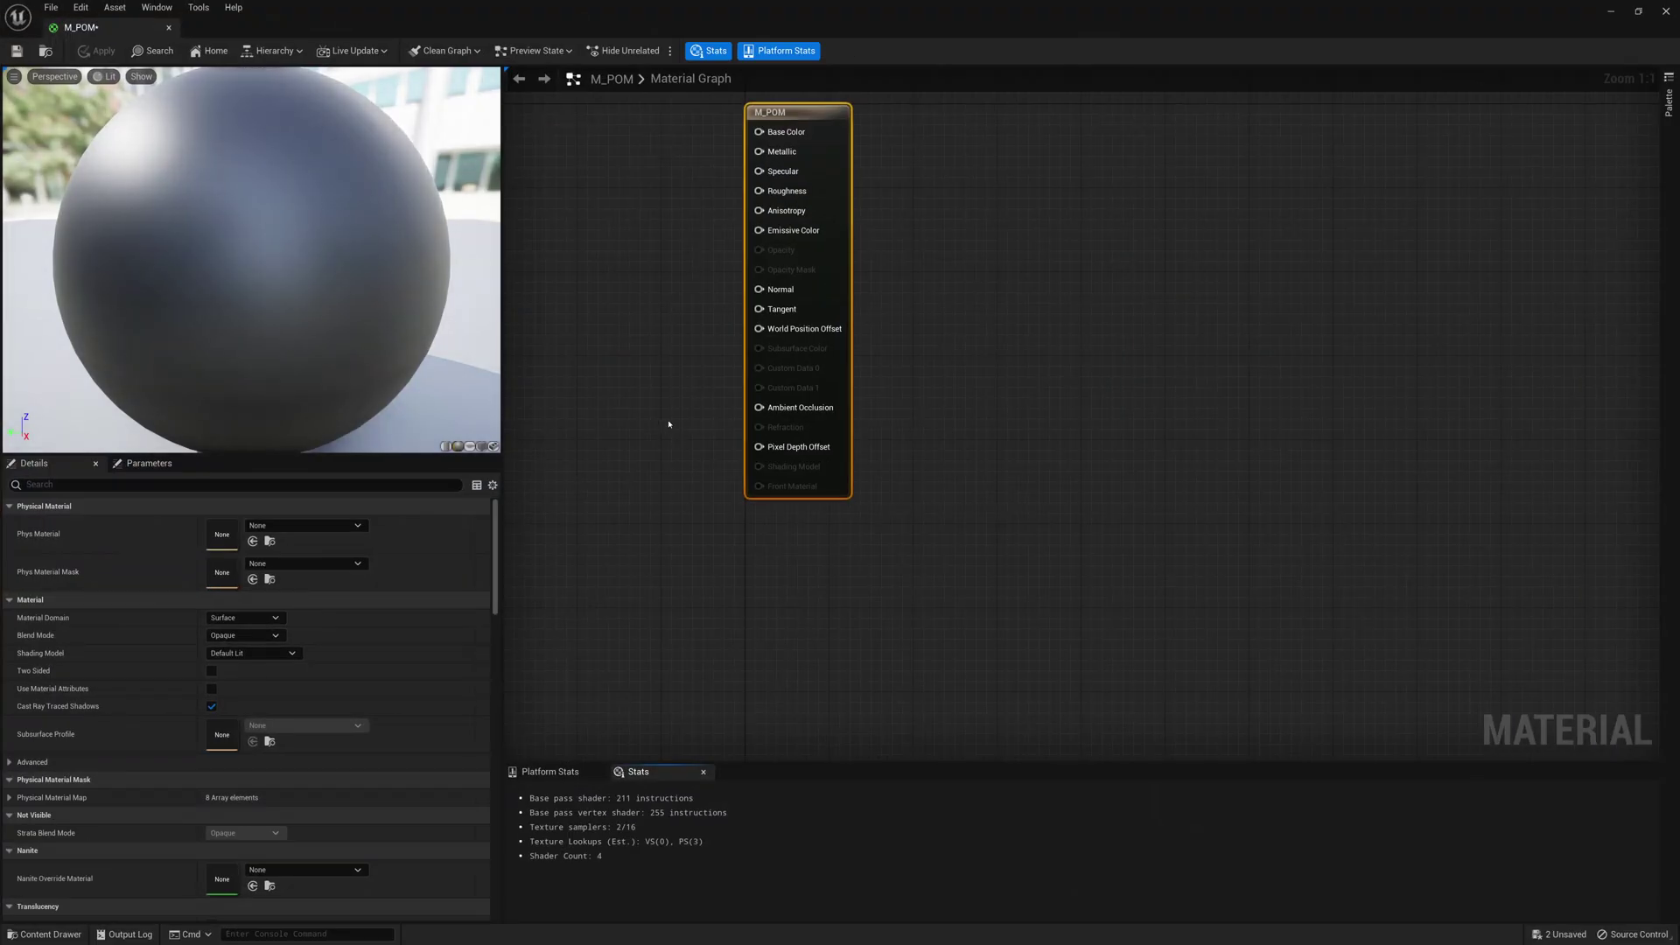
- Add a ParallaxOcclusionMapping node to the material graph and place it to the left of the M_POM output node with space between them
right_click(668, 424)
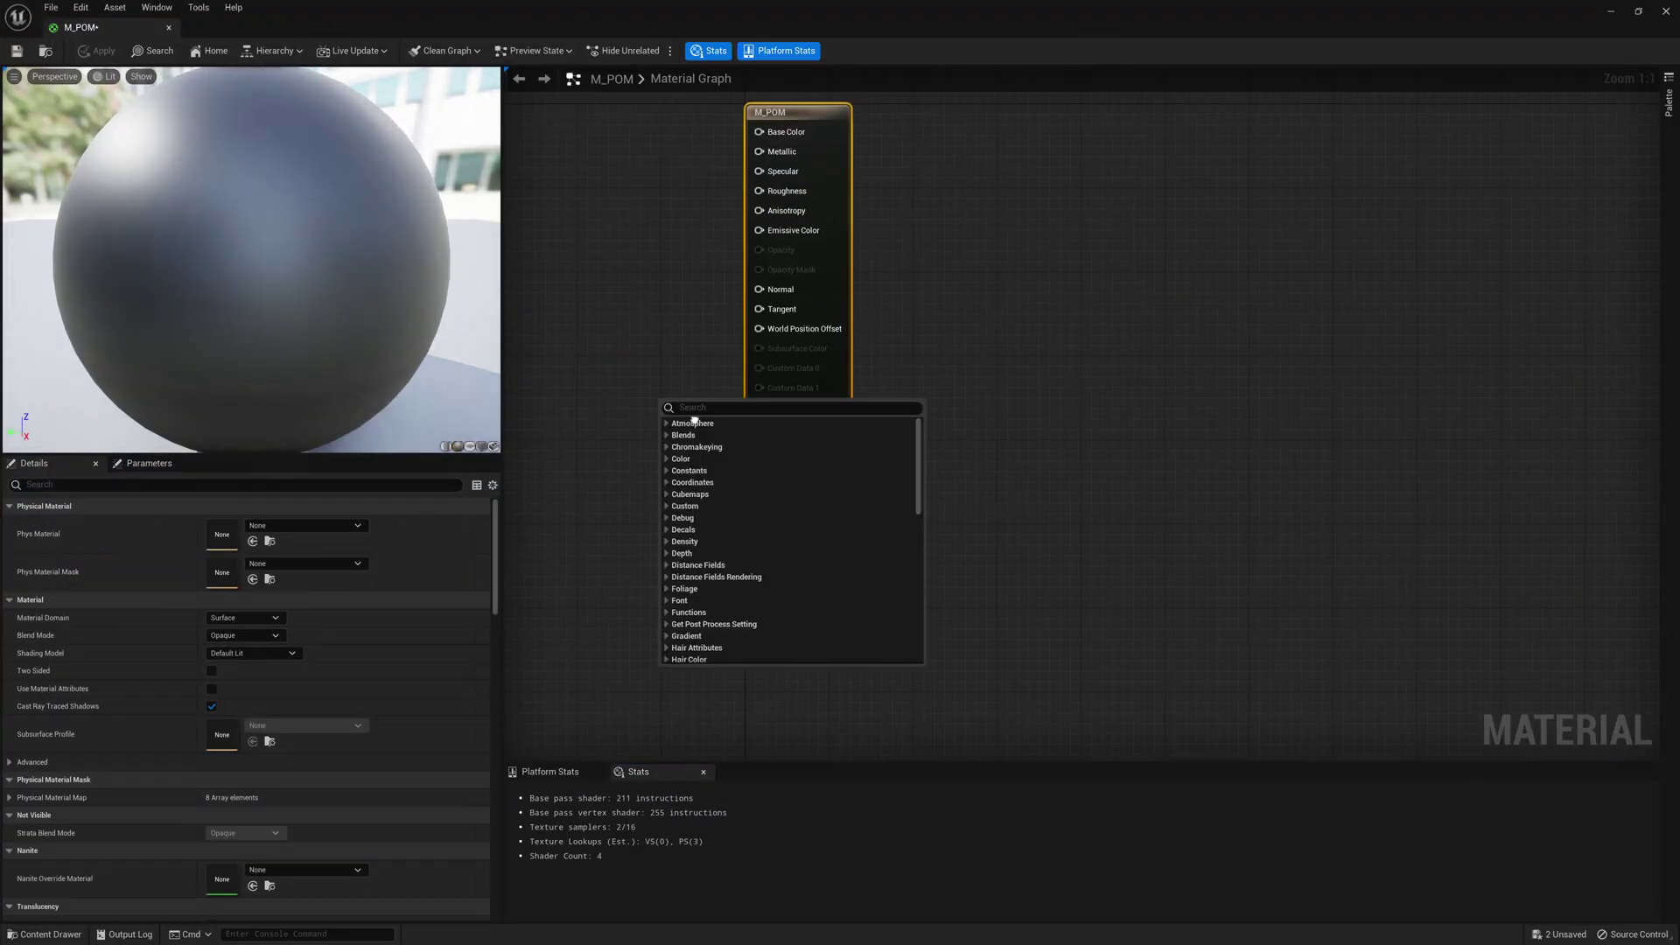
scroll(709, 525, "down", 3)
right_click_drag(677, 341, 1129, 443)
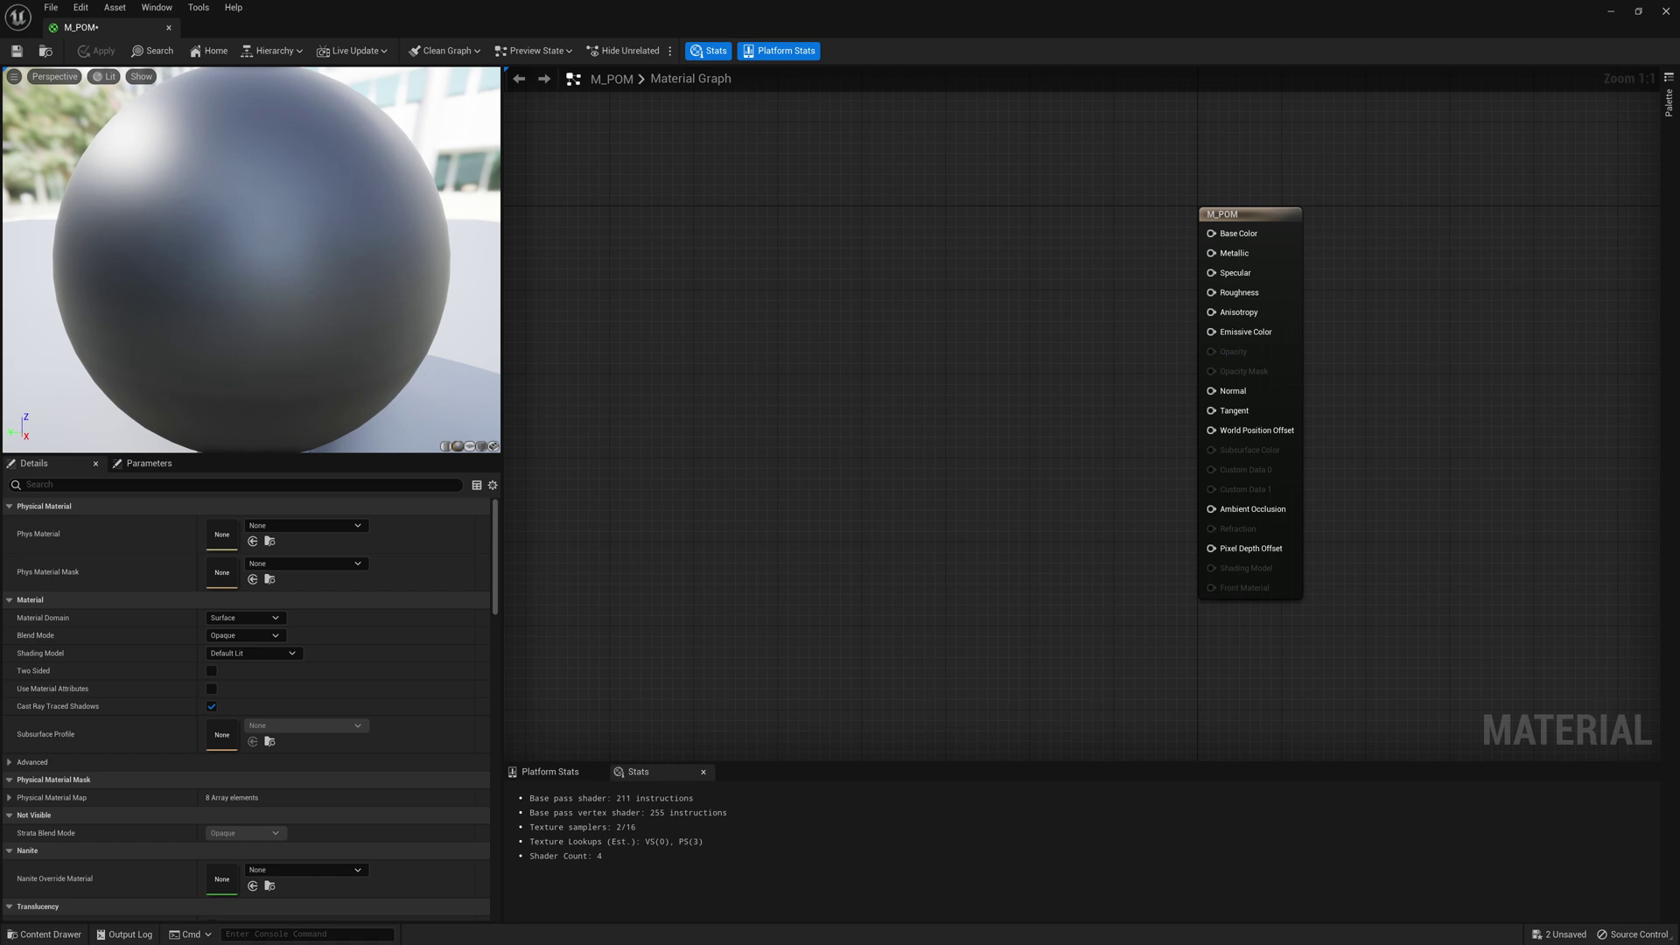
right_click(823, 318)
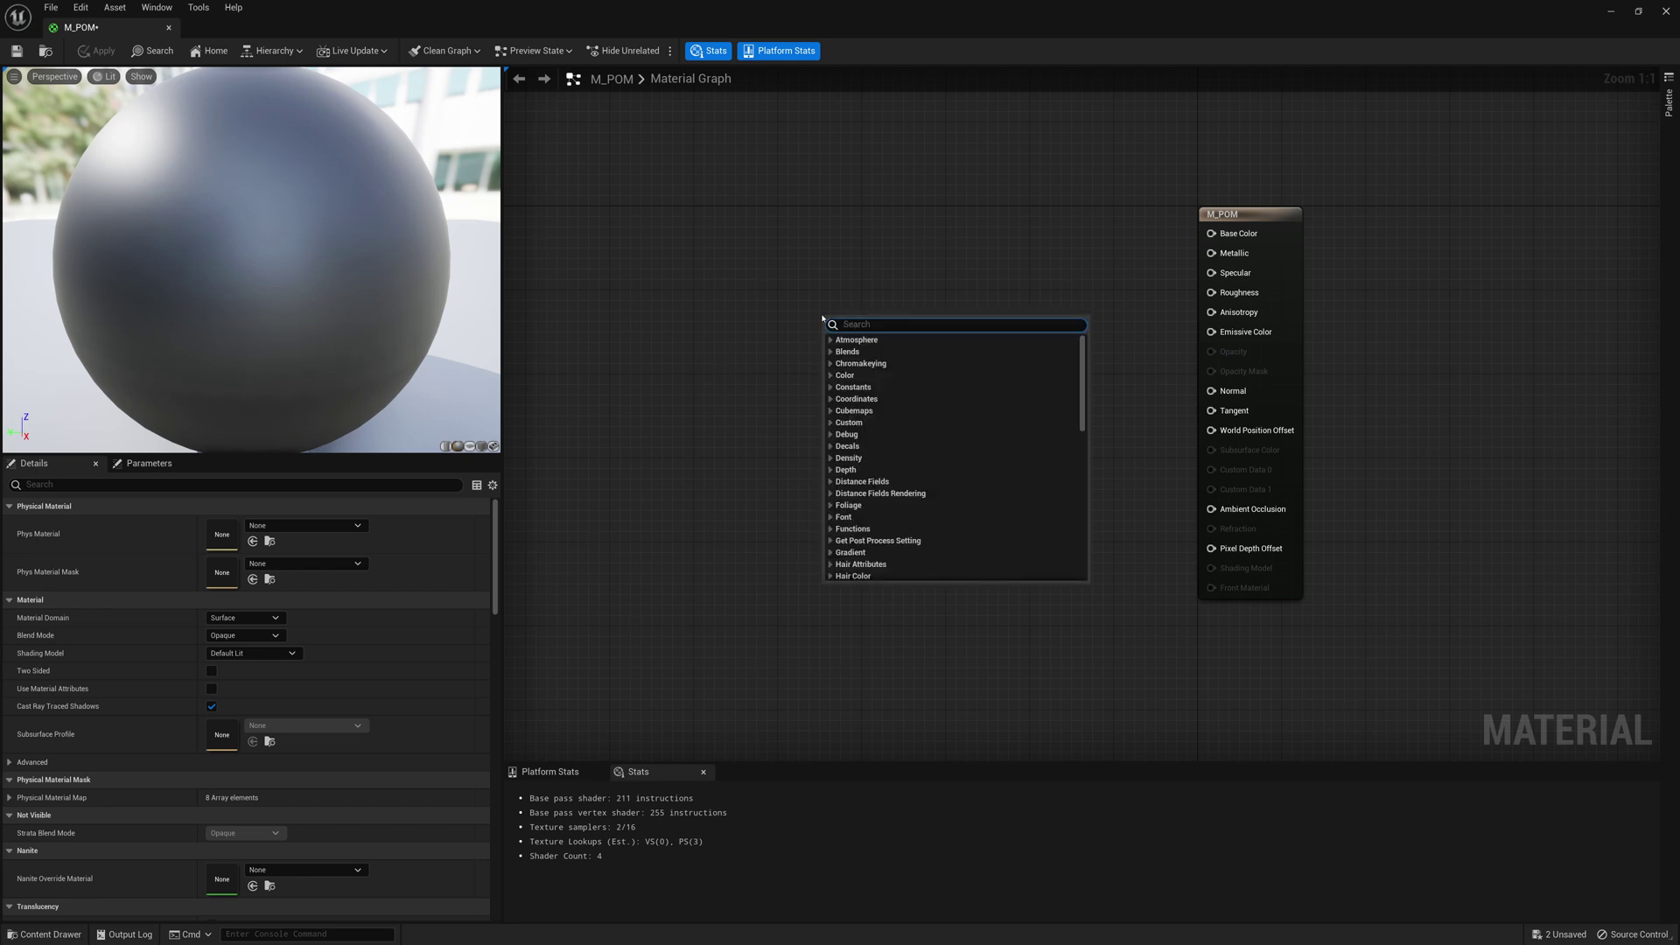
type("Parallax")
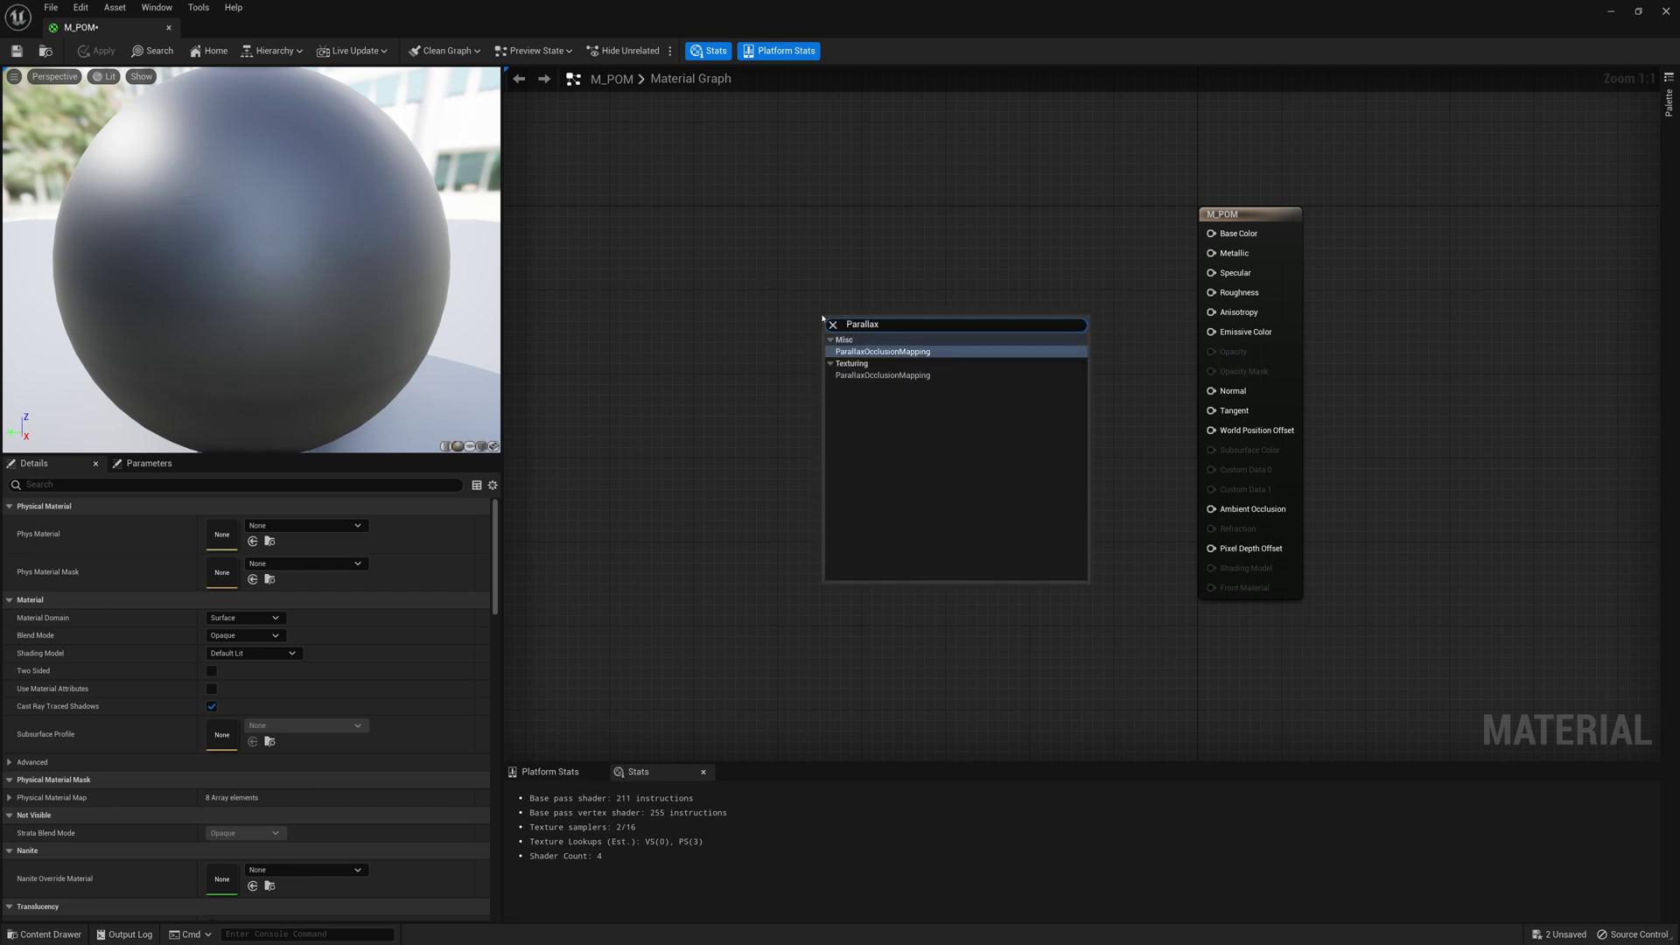
key("Return")
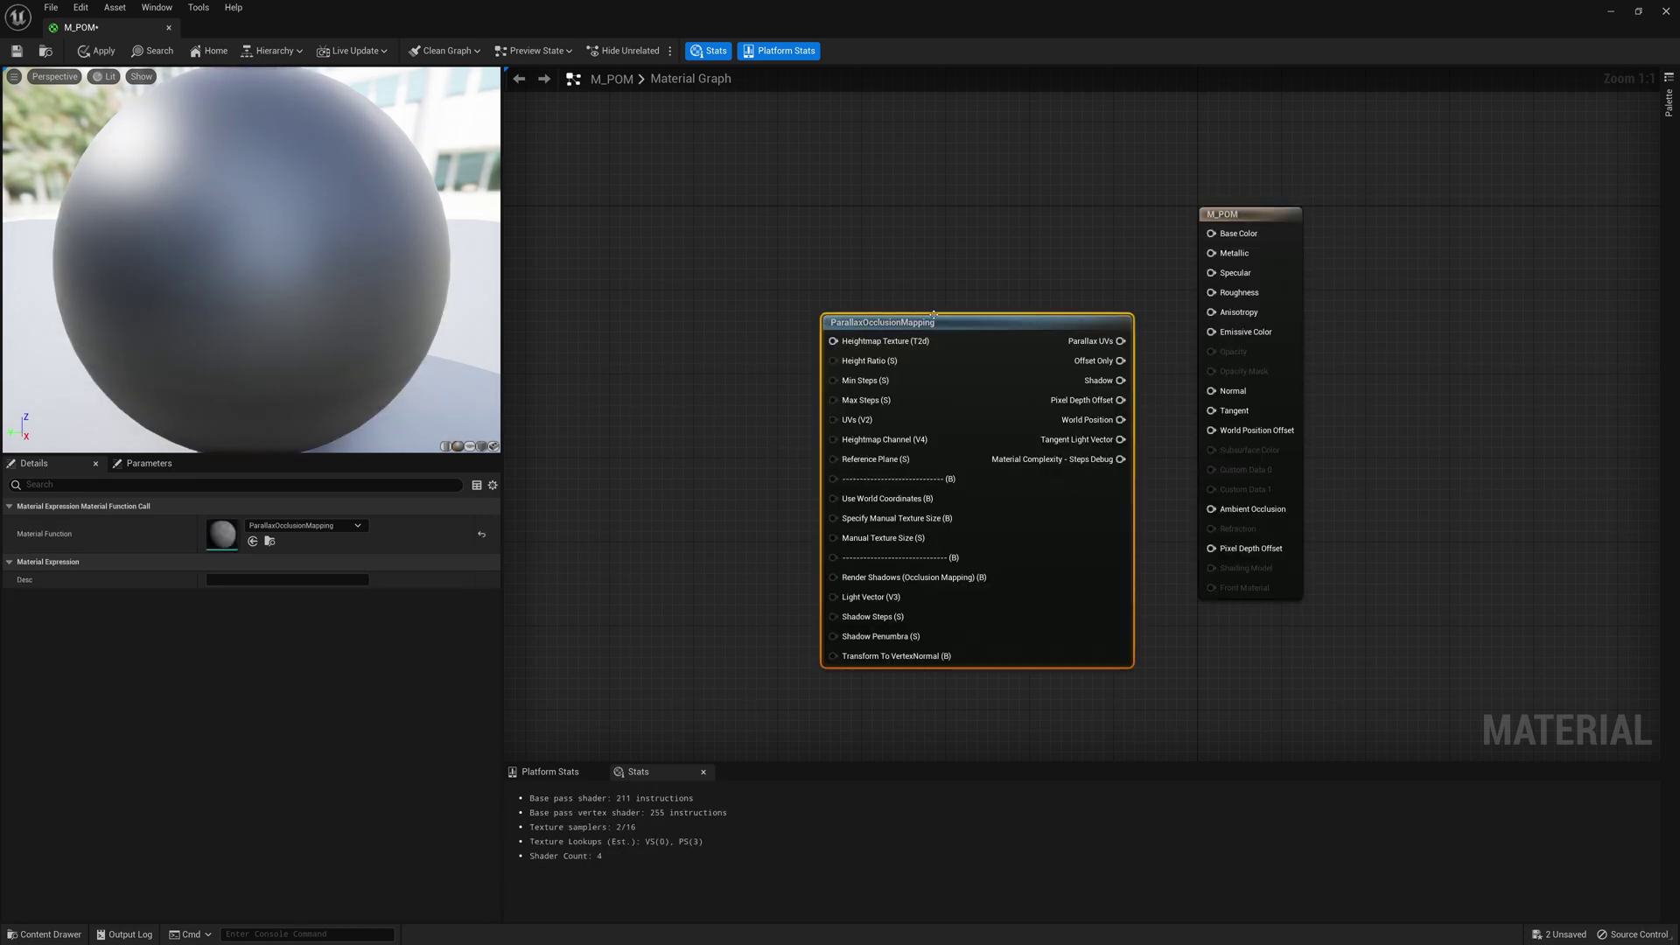
left_click_drag(933, 315, 836, 221)
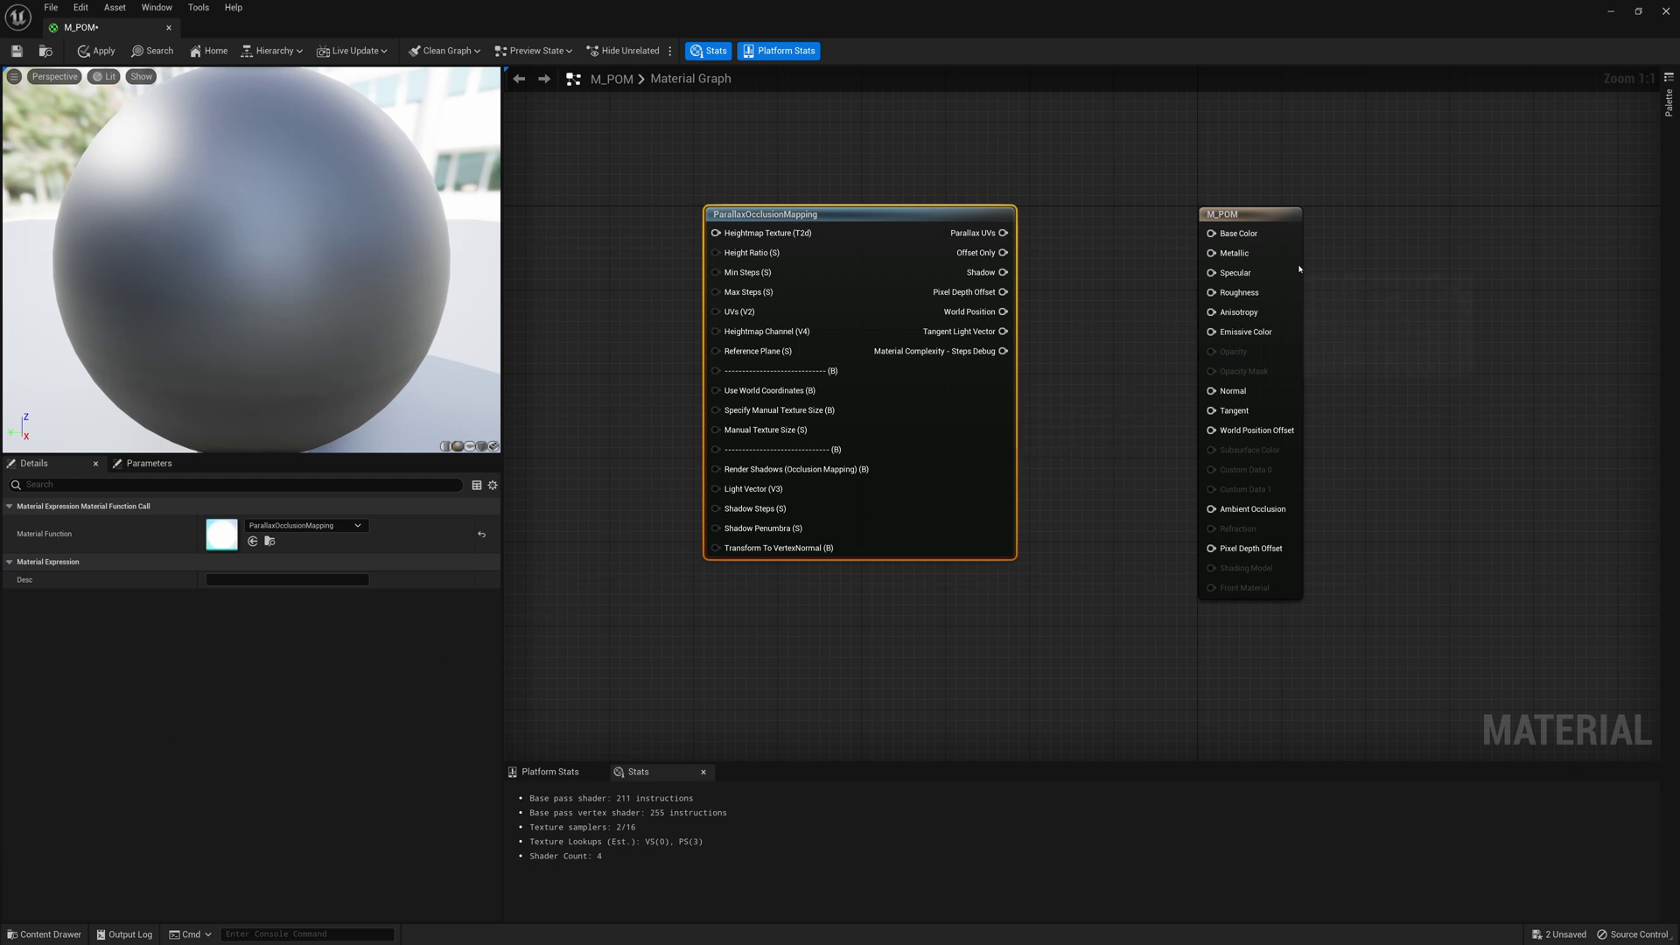
left_click(1366, 267)
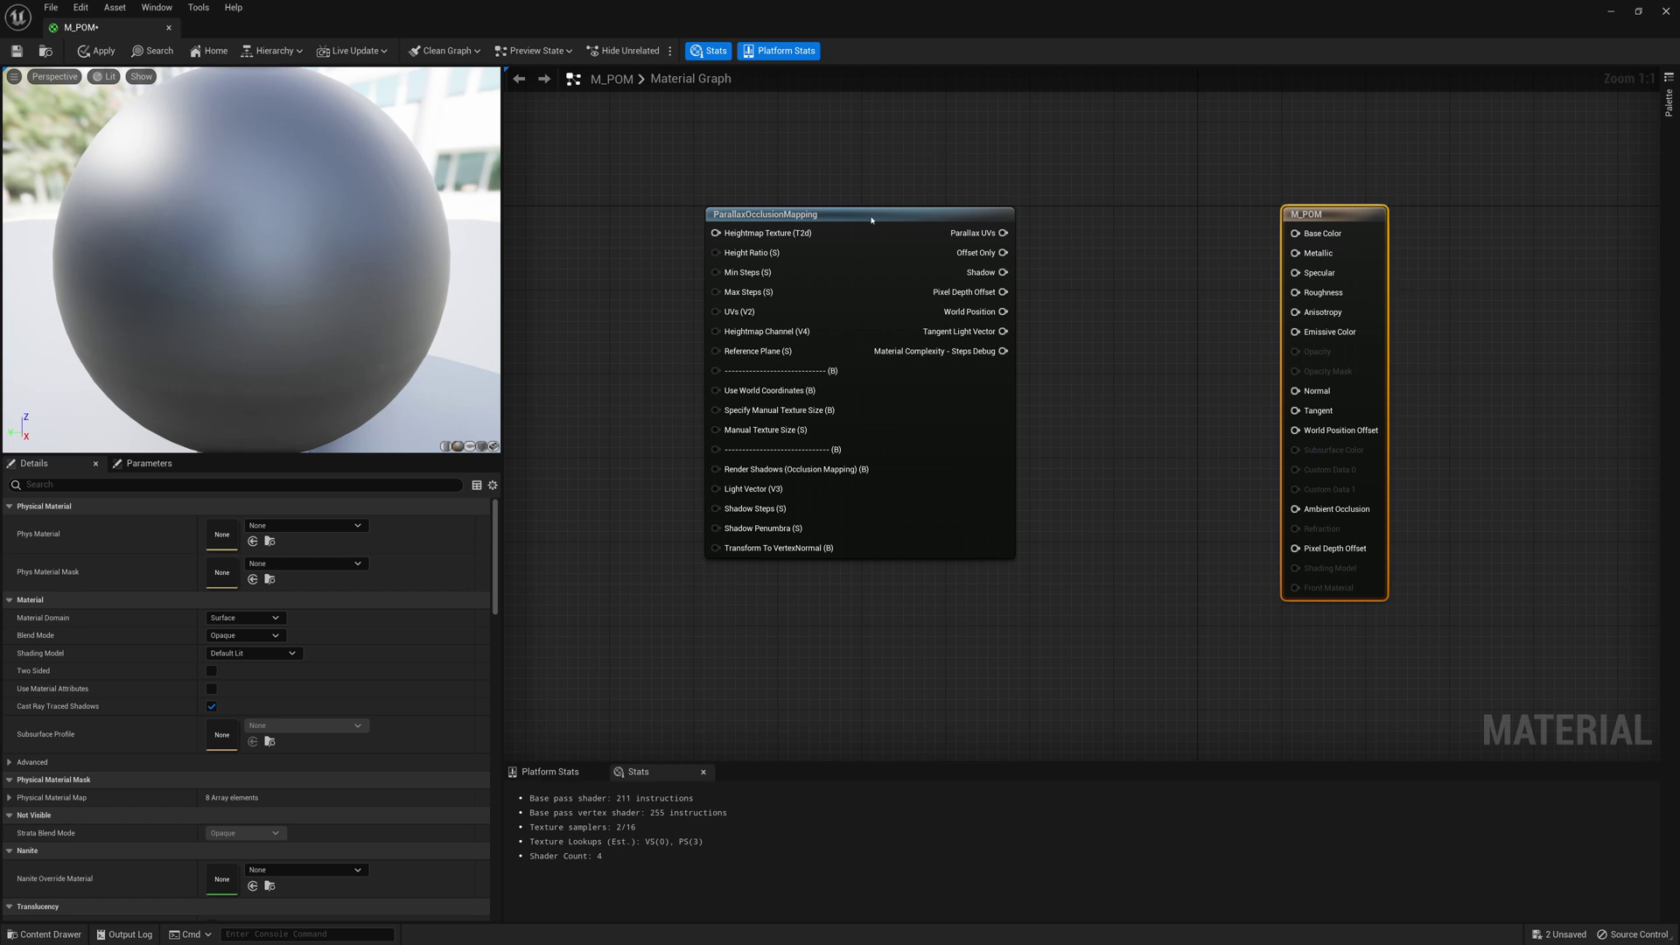
- Bring the renderBucket_sandSample_D, _H and _N textures into the M_POM graph as Texture Sample nodes
left_click_drag(840, 13, 629, 102)
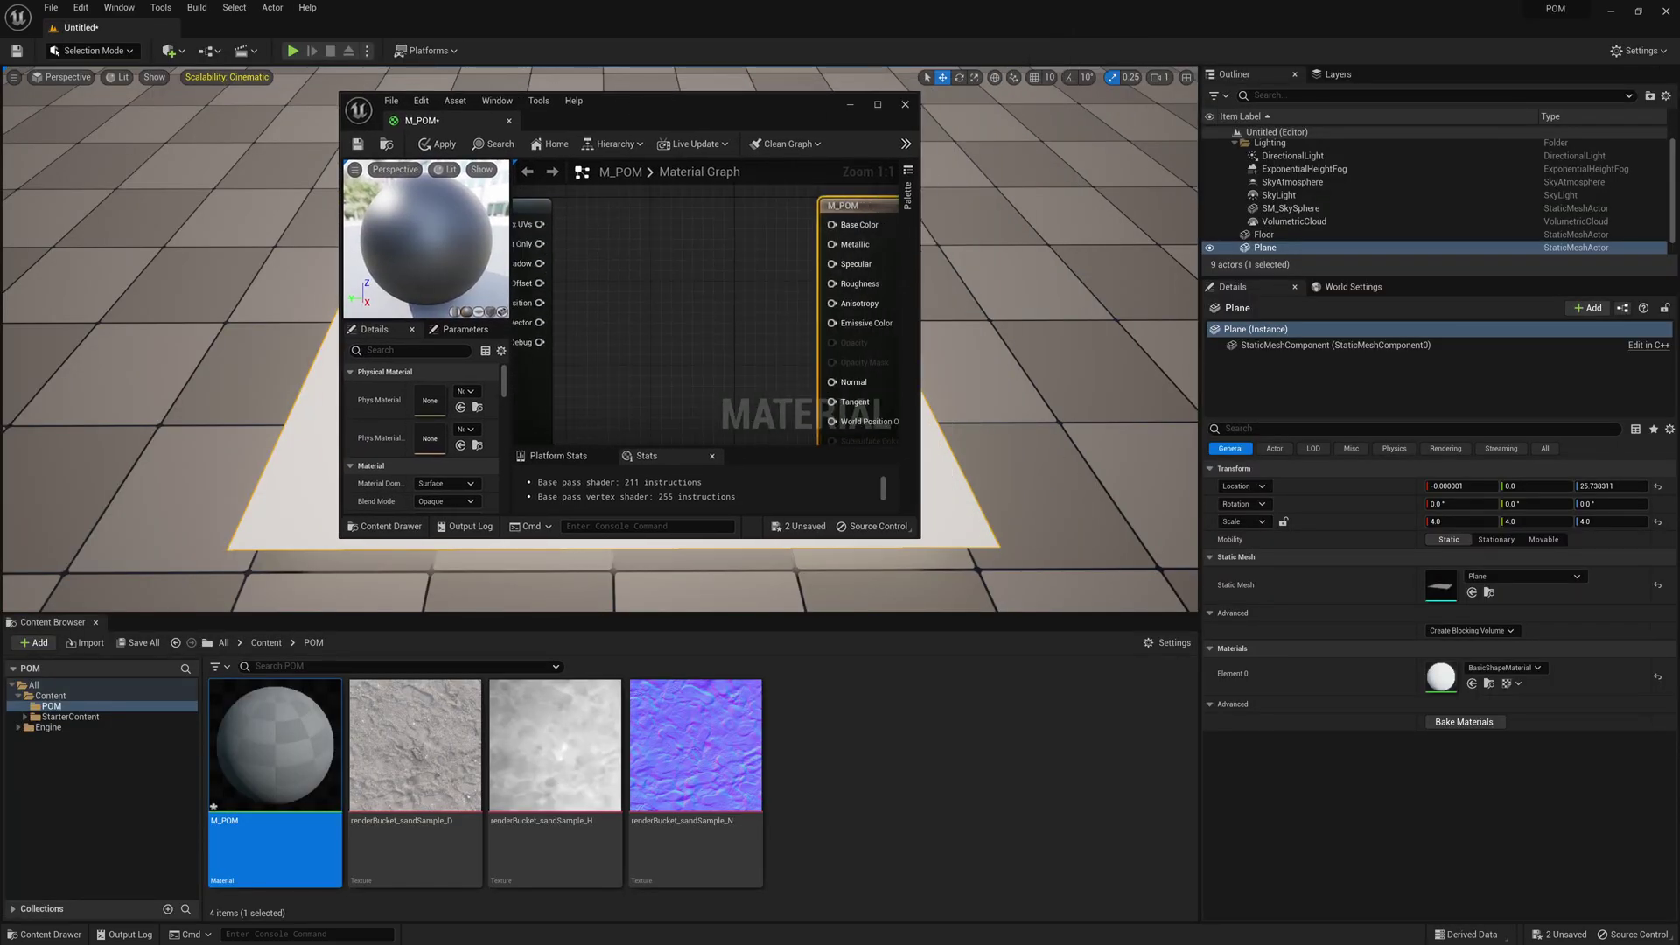
left_click_drag(413, 746, 617, 249)
left_click_drag(555, 744, 570, 368)
left_click_drag(696, 753, 574, 250)
left_click(878, 104)
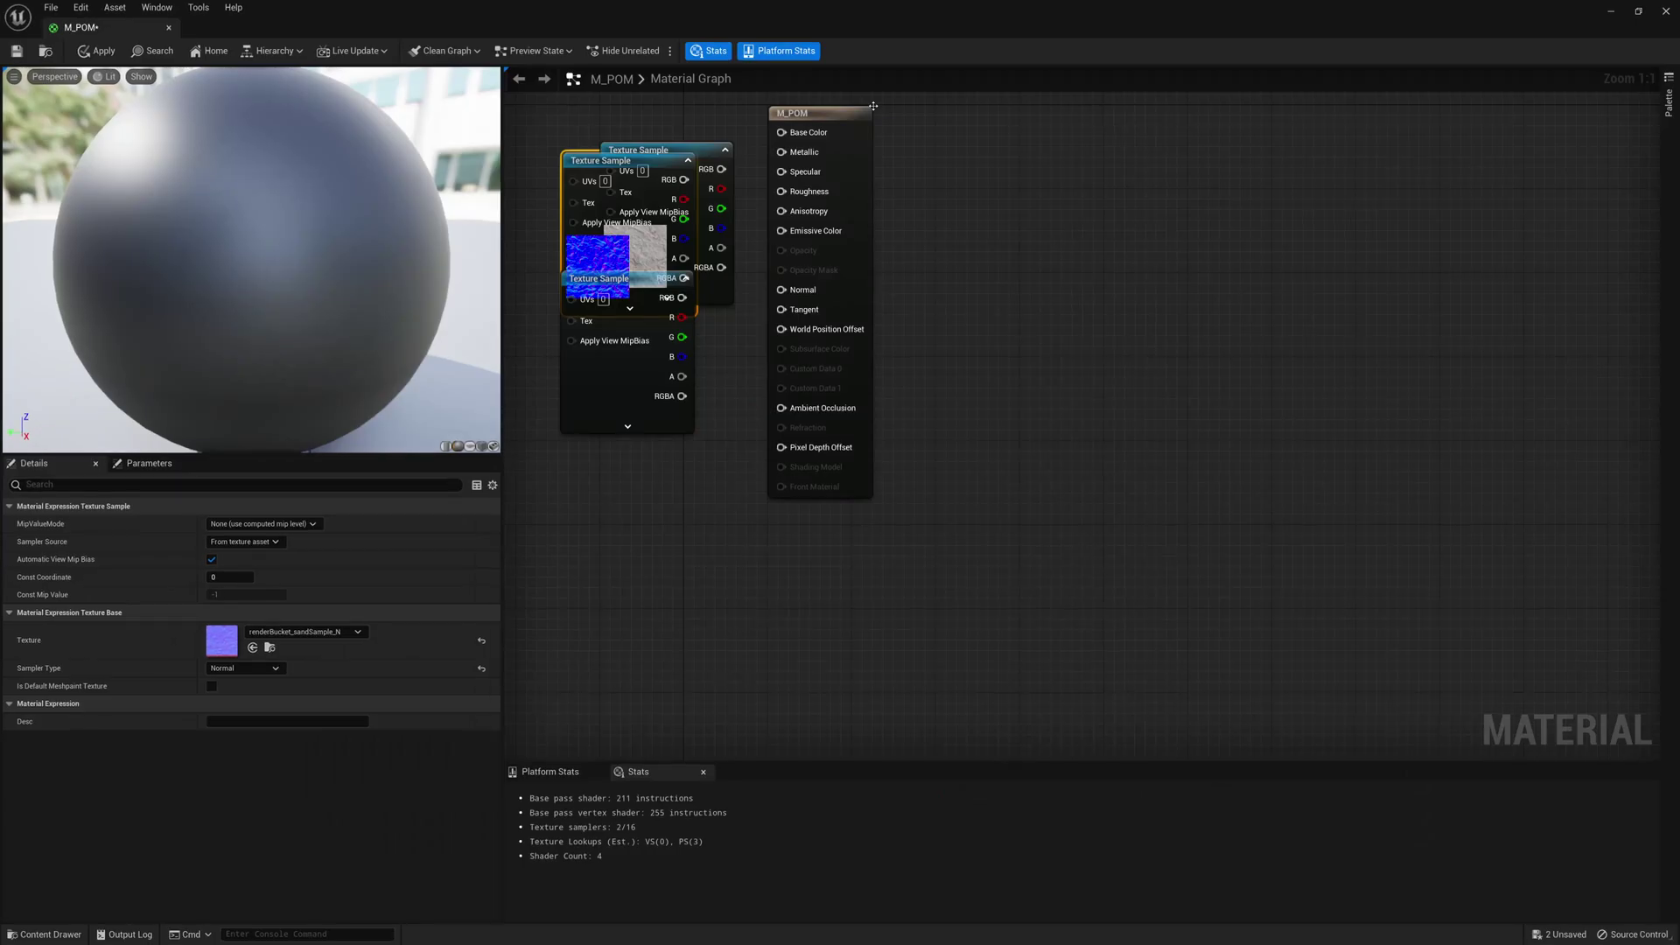
right_click_drag(992, 210, 1388, 295)
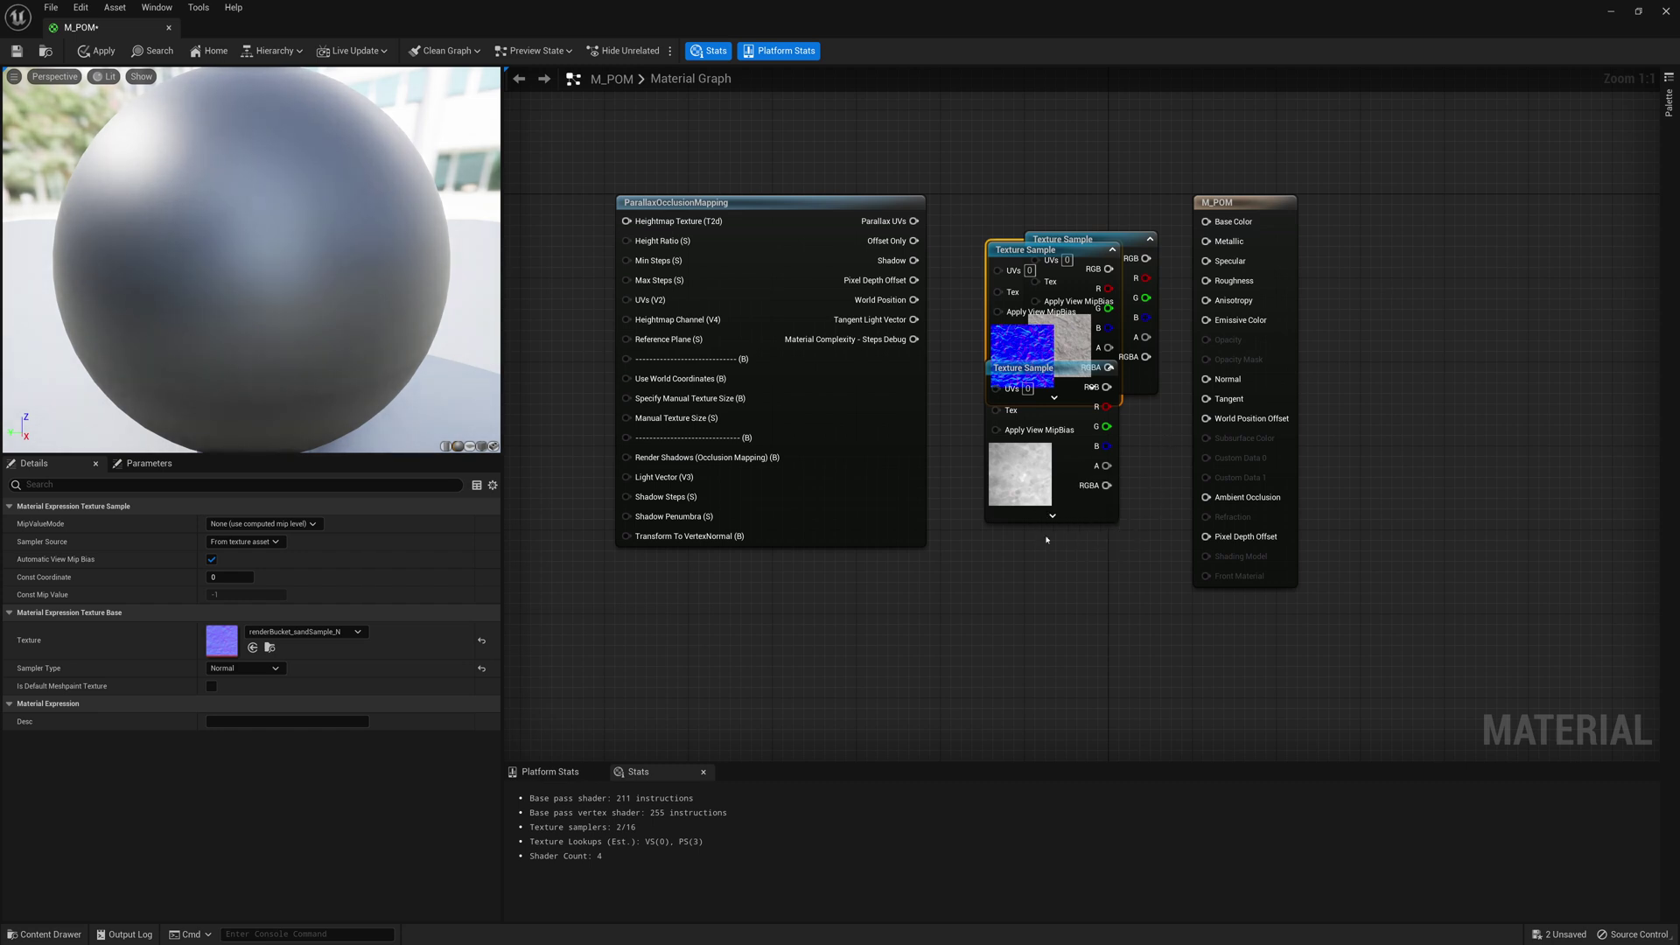
- Arrange the height sample left of ParallaxOcclusionMapping and the colour sample above the normal sample, between that node and the M_POM output
right_click_drag(1059, 548, 1114, 580)
left_click_drag(1121, 531, 589, 369)
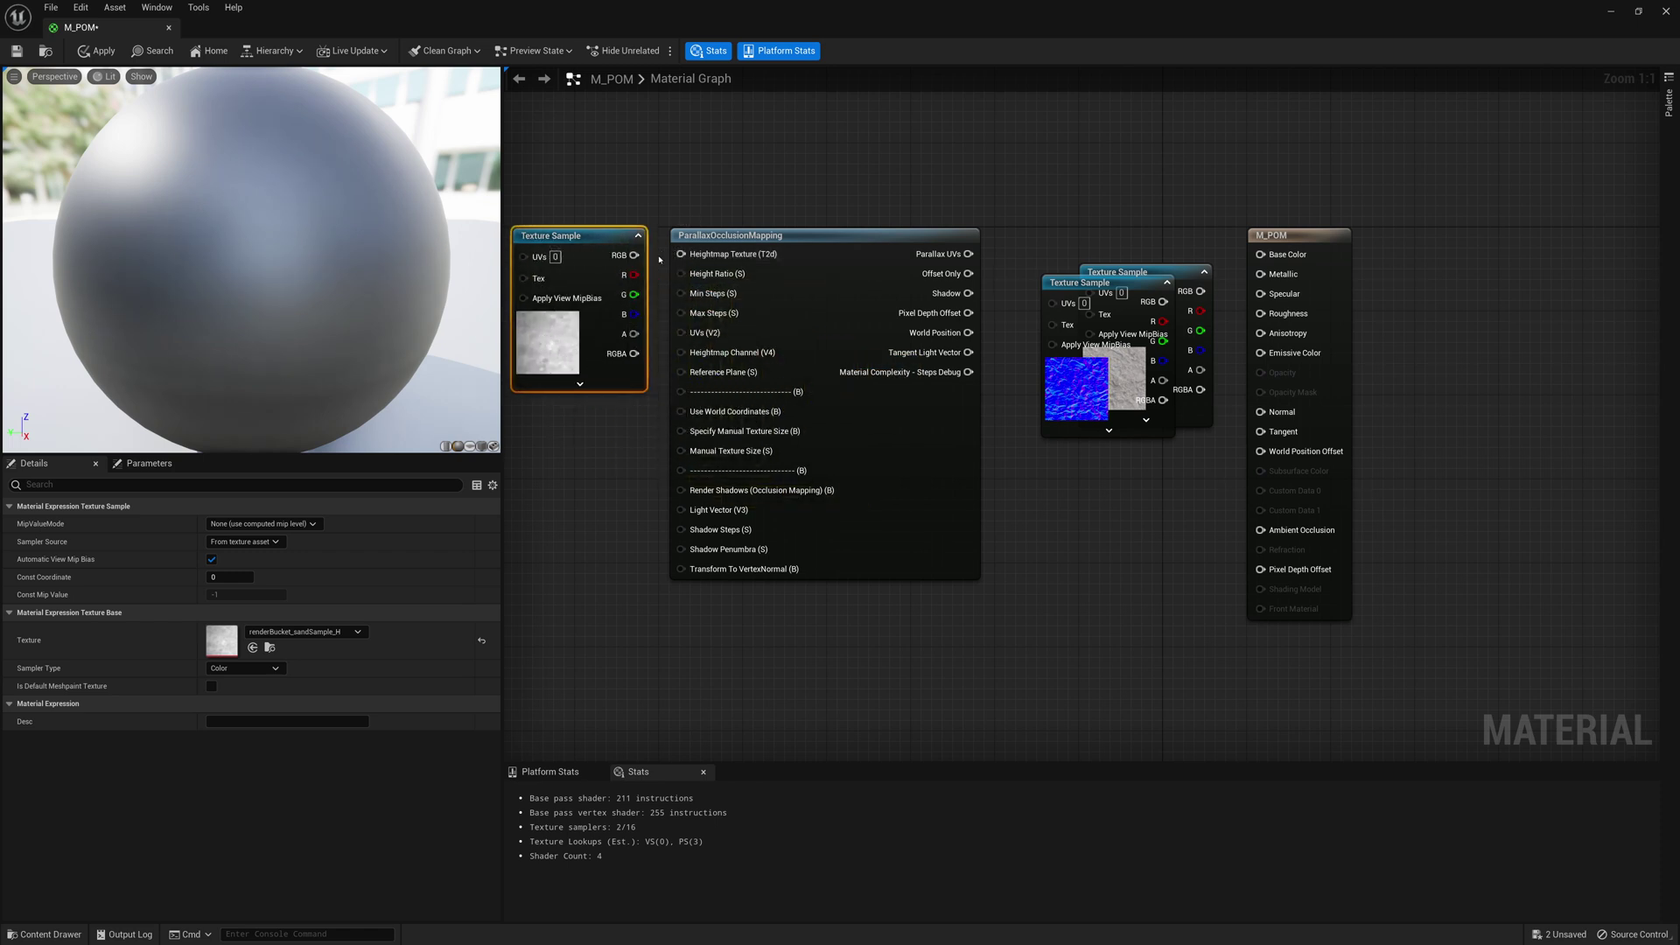
left_click_drag(1104, 302, 1131, 505)
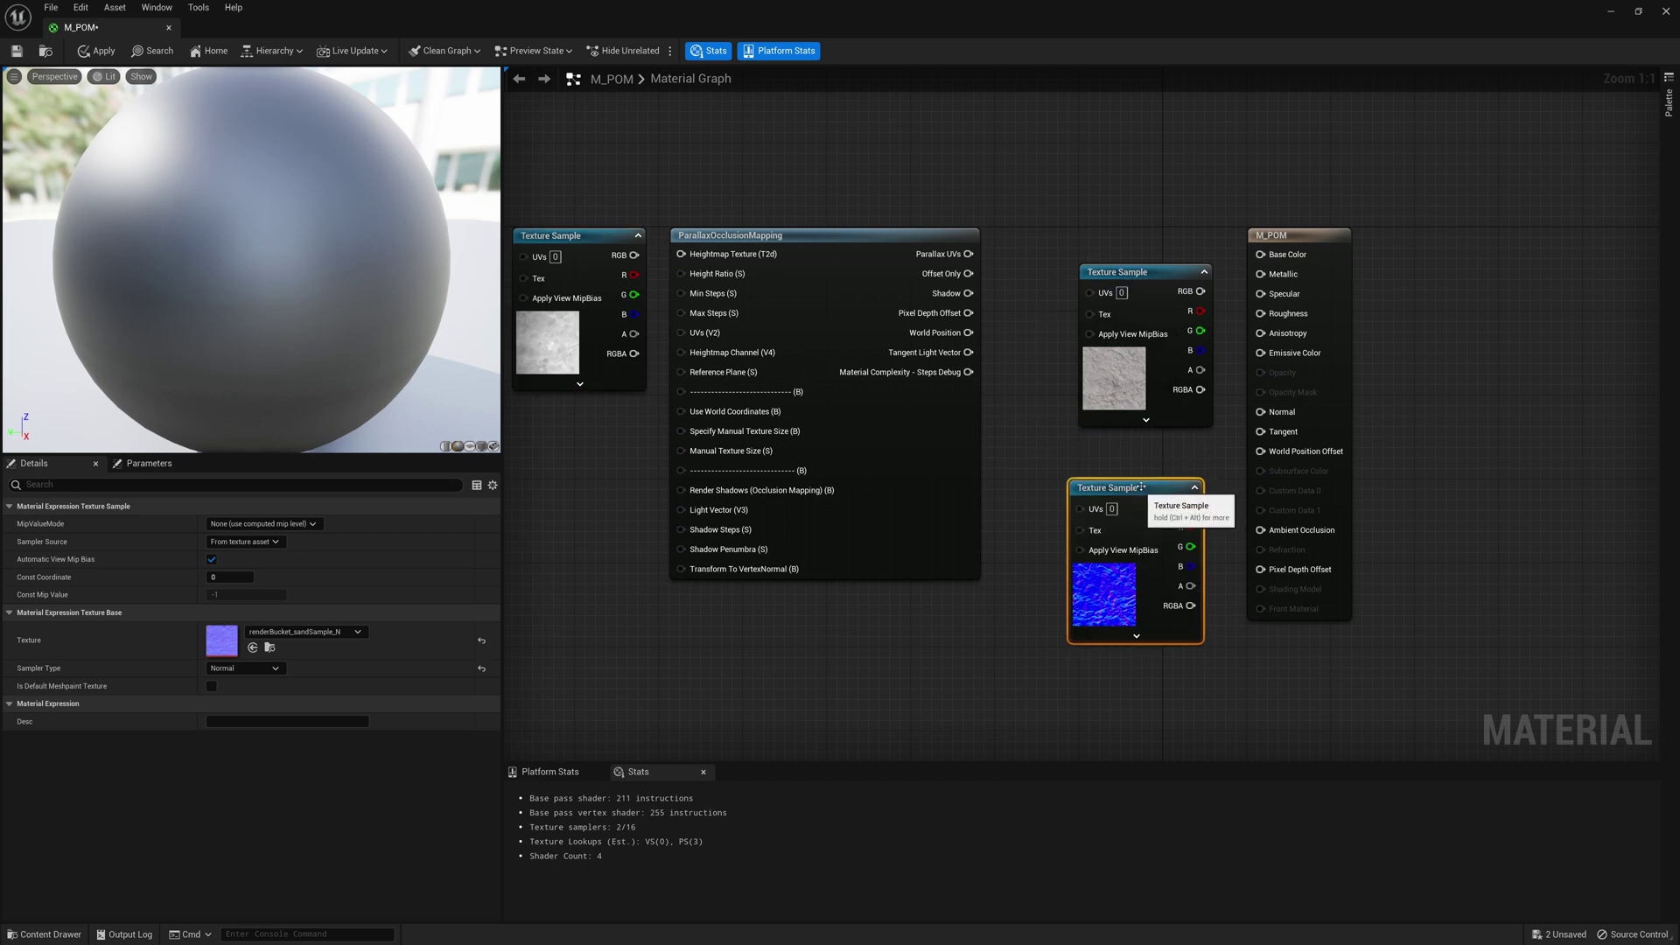
left_click_drag(1121, 358, 1098, 341)
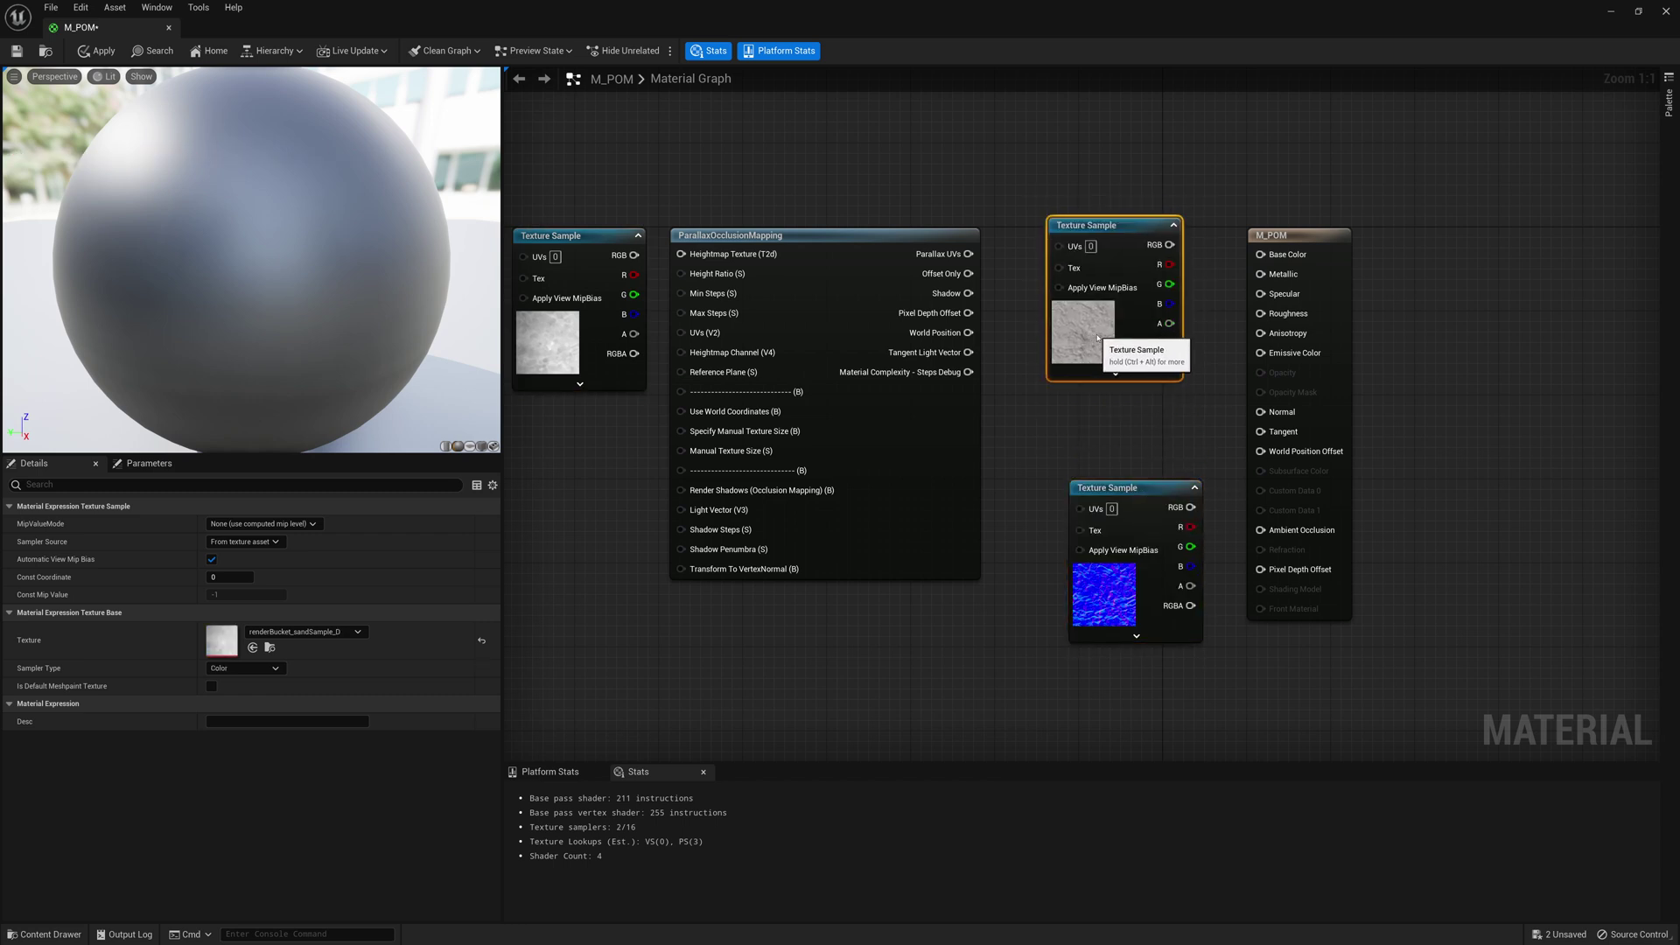
- Connect the colour sample's RGB to Base Color and the normal sample's RGB to Normal, and align the normal sample under the colour sample
left_click_drag(1170, 254, 1265, 257)
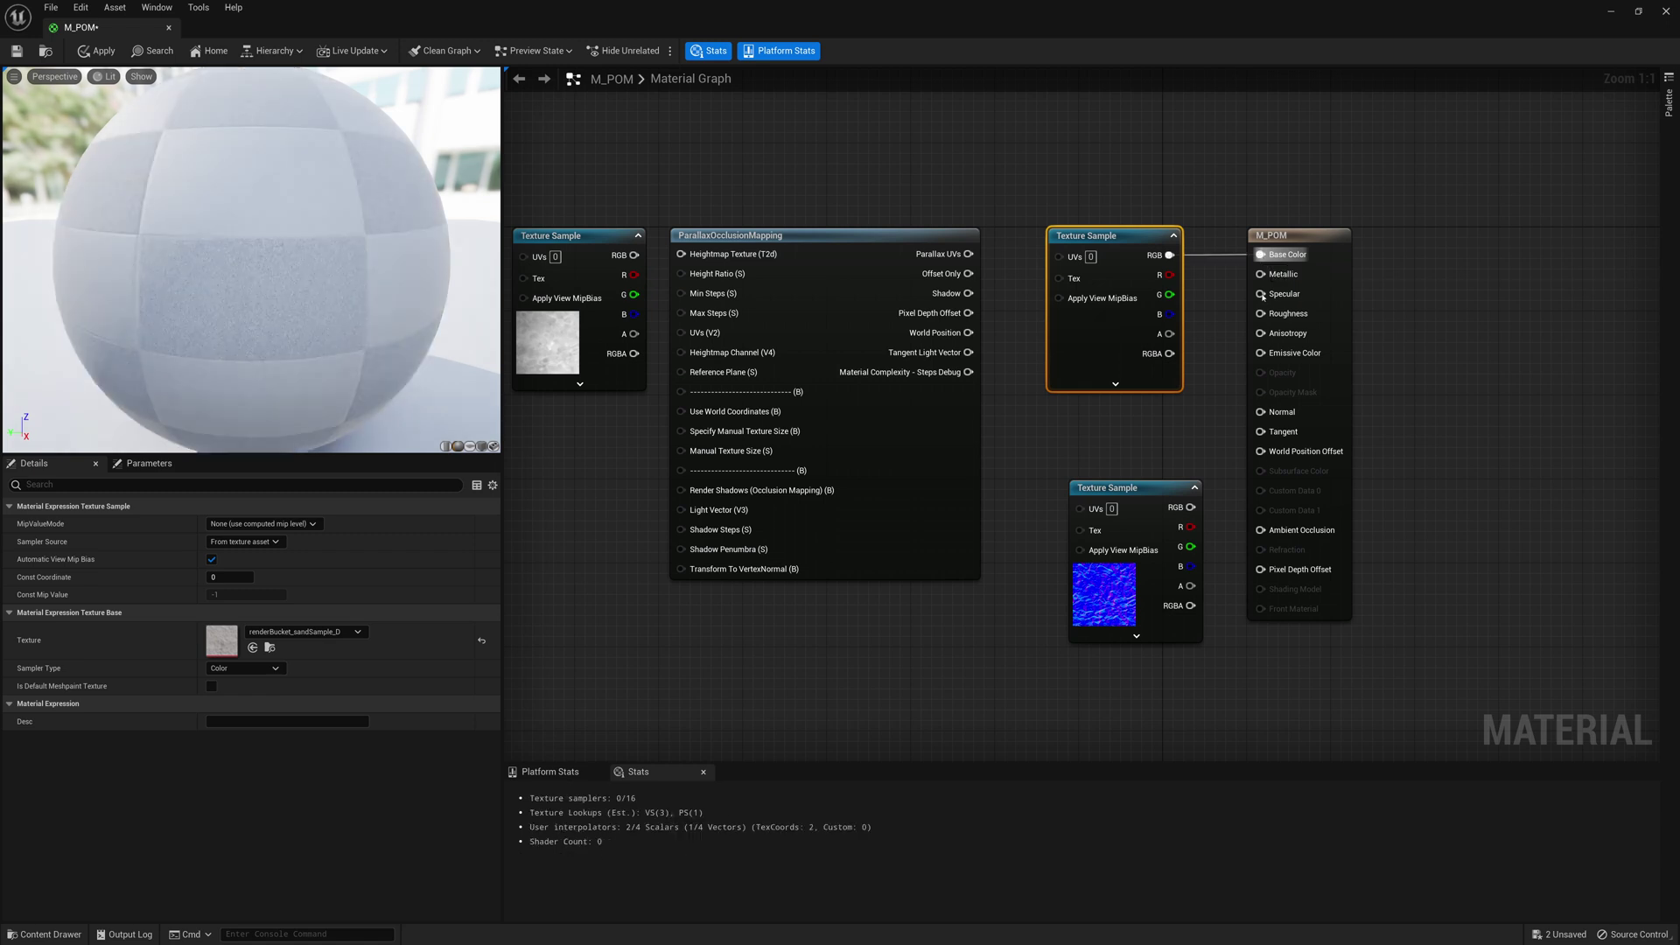
left_click_drag(1214, 484, 1261, 412)
left_click_drag(1168, 490, 1146, 493)
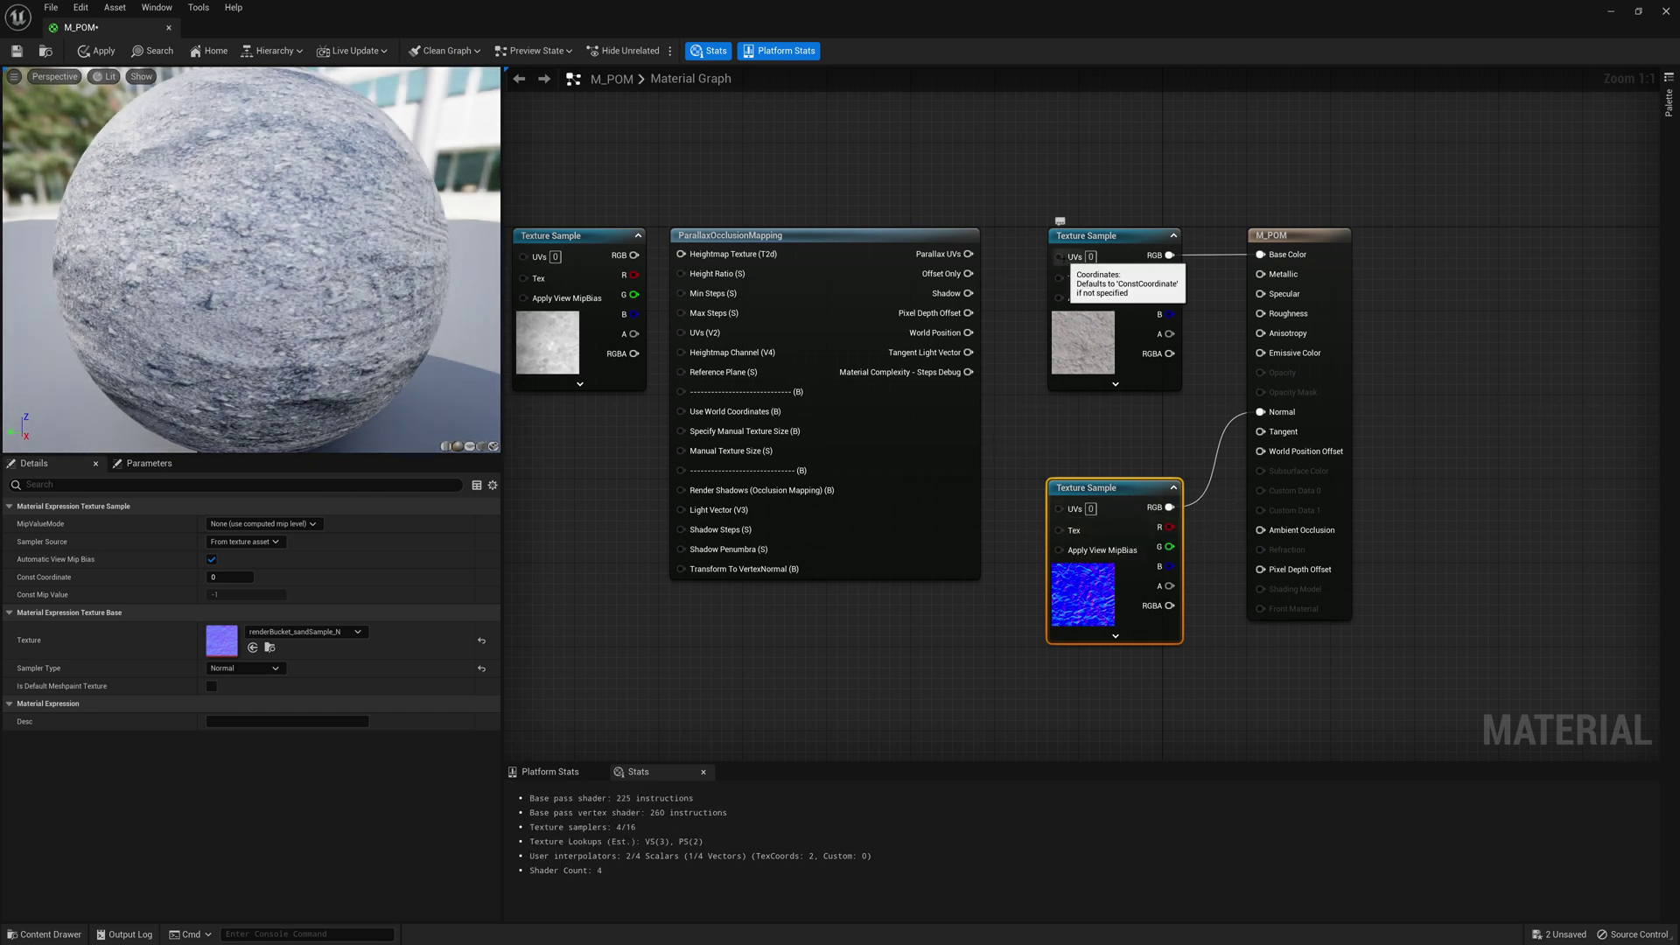
- Connect the Parallax UVs output of ParallaxOcclusionMapping to the UVs inputs of both the colour and normal Texture Samples
right_click_drag(1054, 196, 1136, 187)
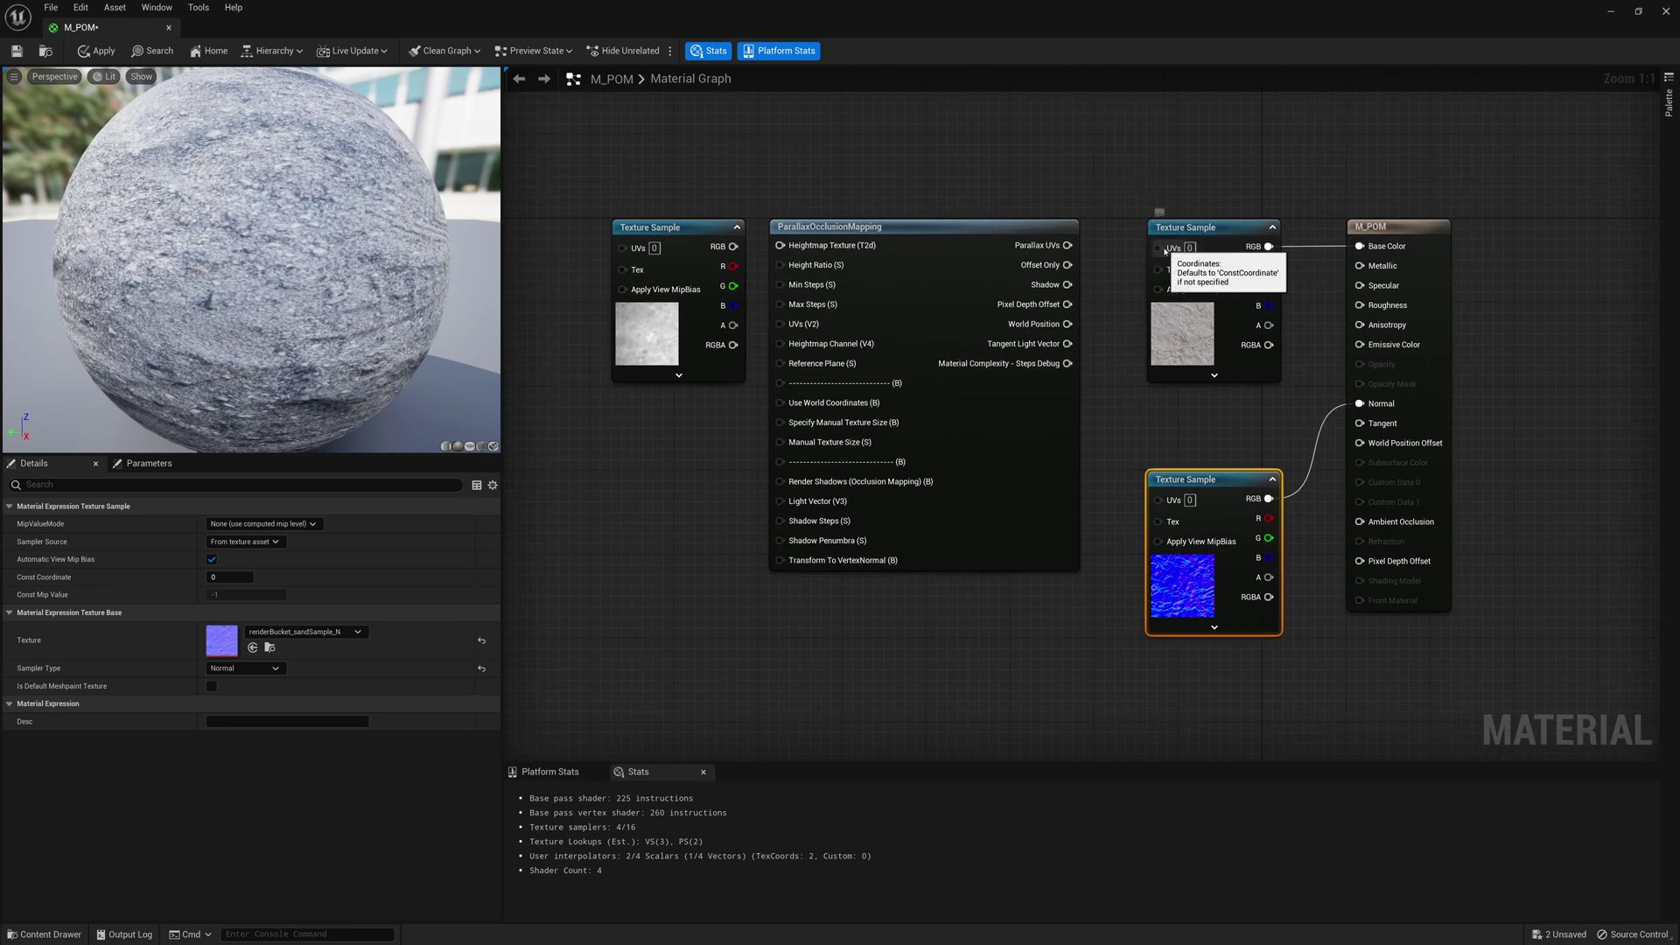
left_click_drag(1161, 248, 1070, 248)
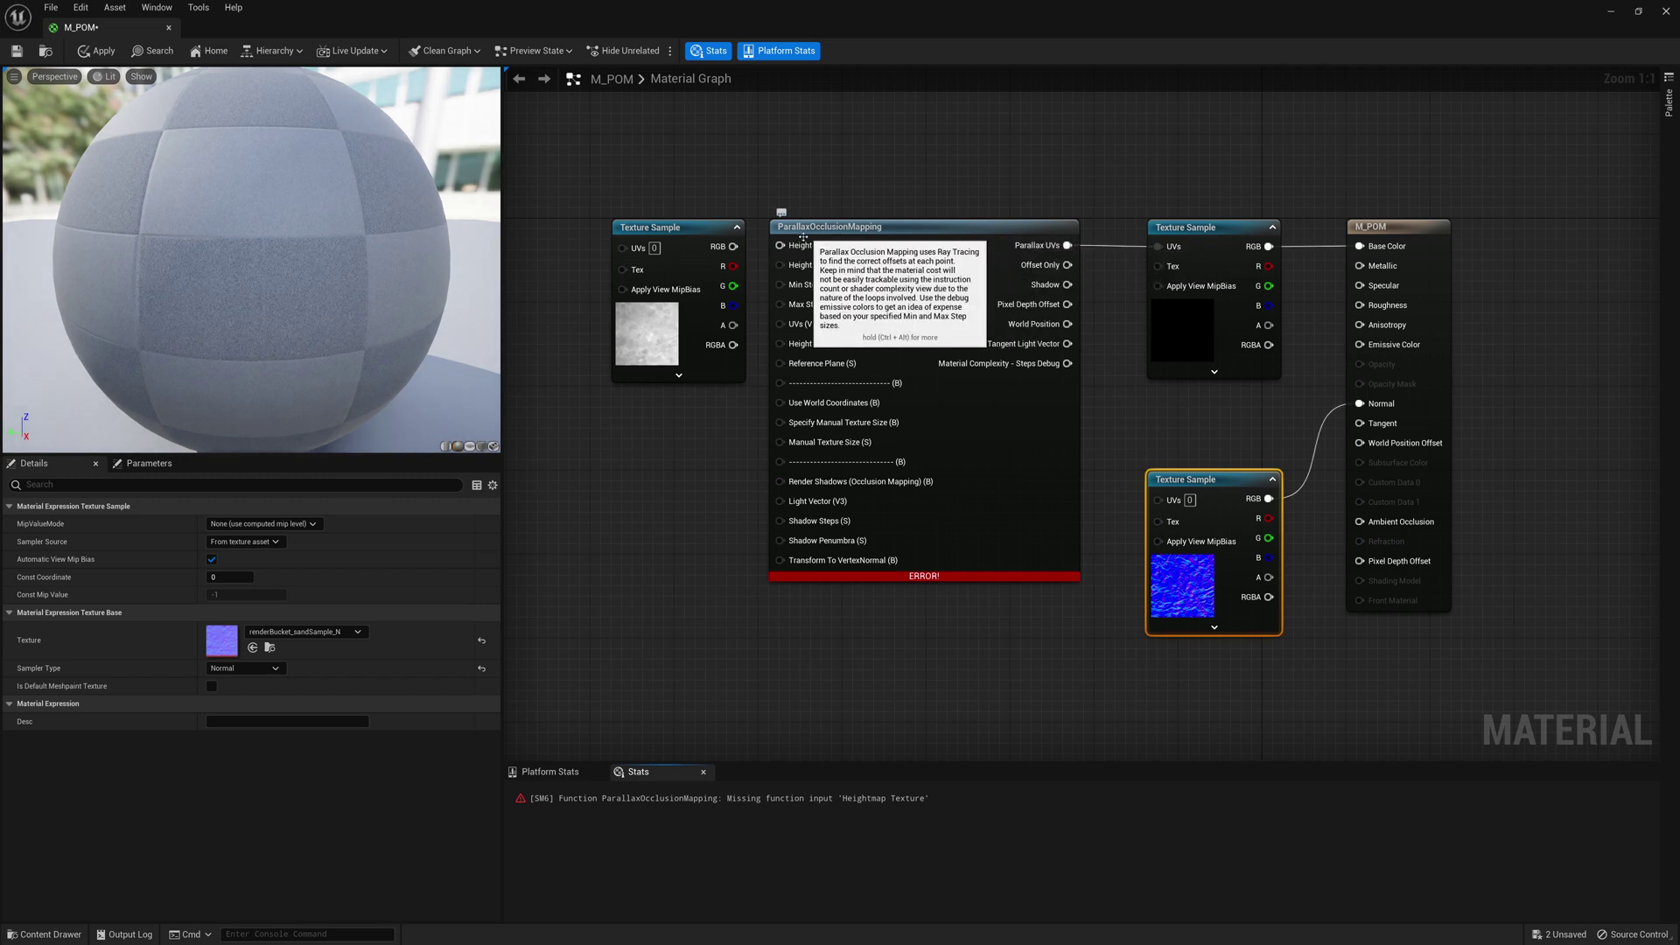
left_click_drag(1067, 246, 1164, 504)
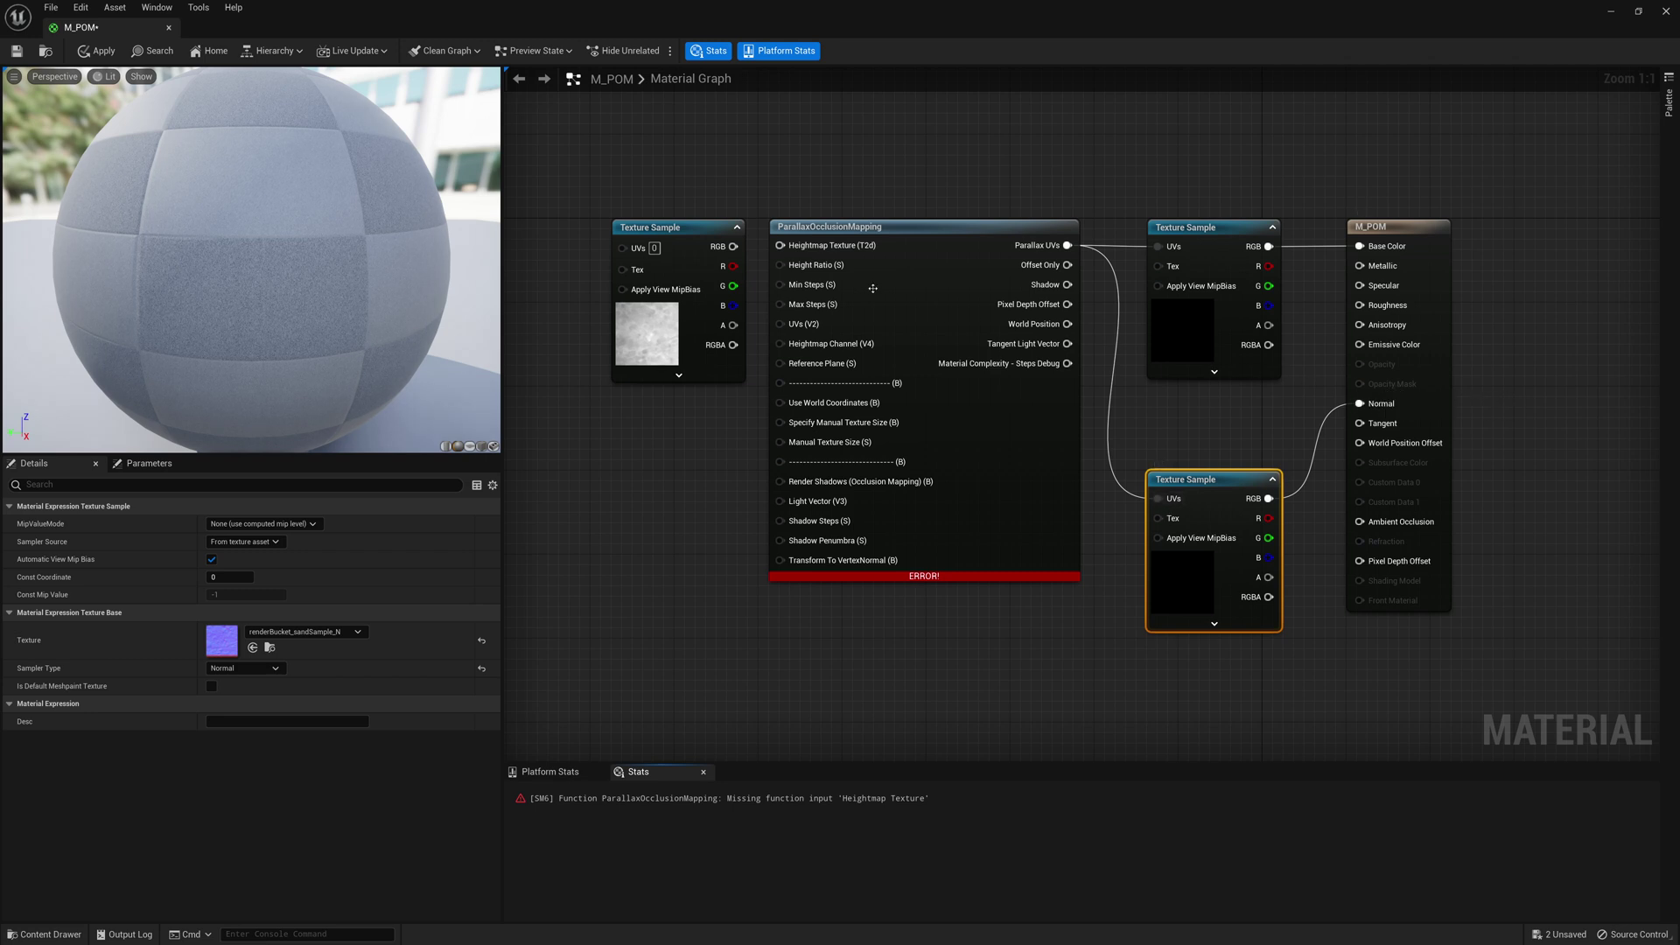
- Convert the height Texture Sample to a Texture Object, space it out from ParallaxOcclusionMapping, and connect it to Heightmap Texture
left_click_drag(678, 246, 785, 253)
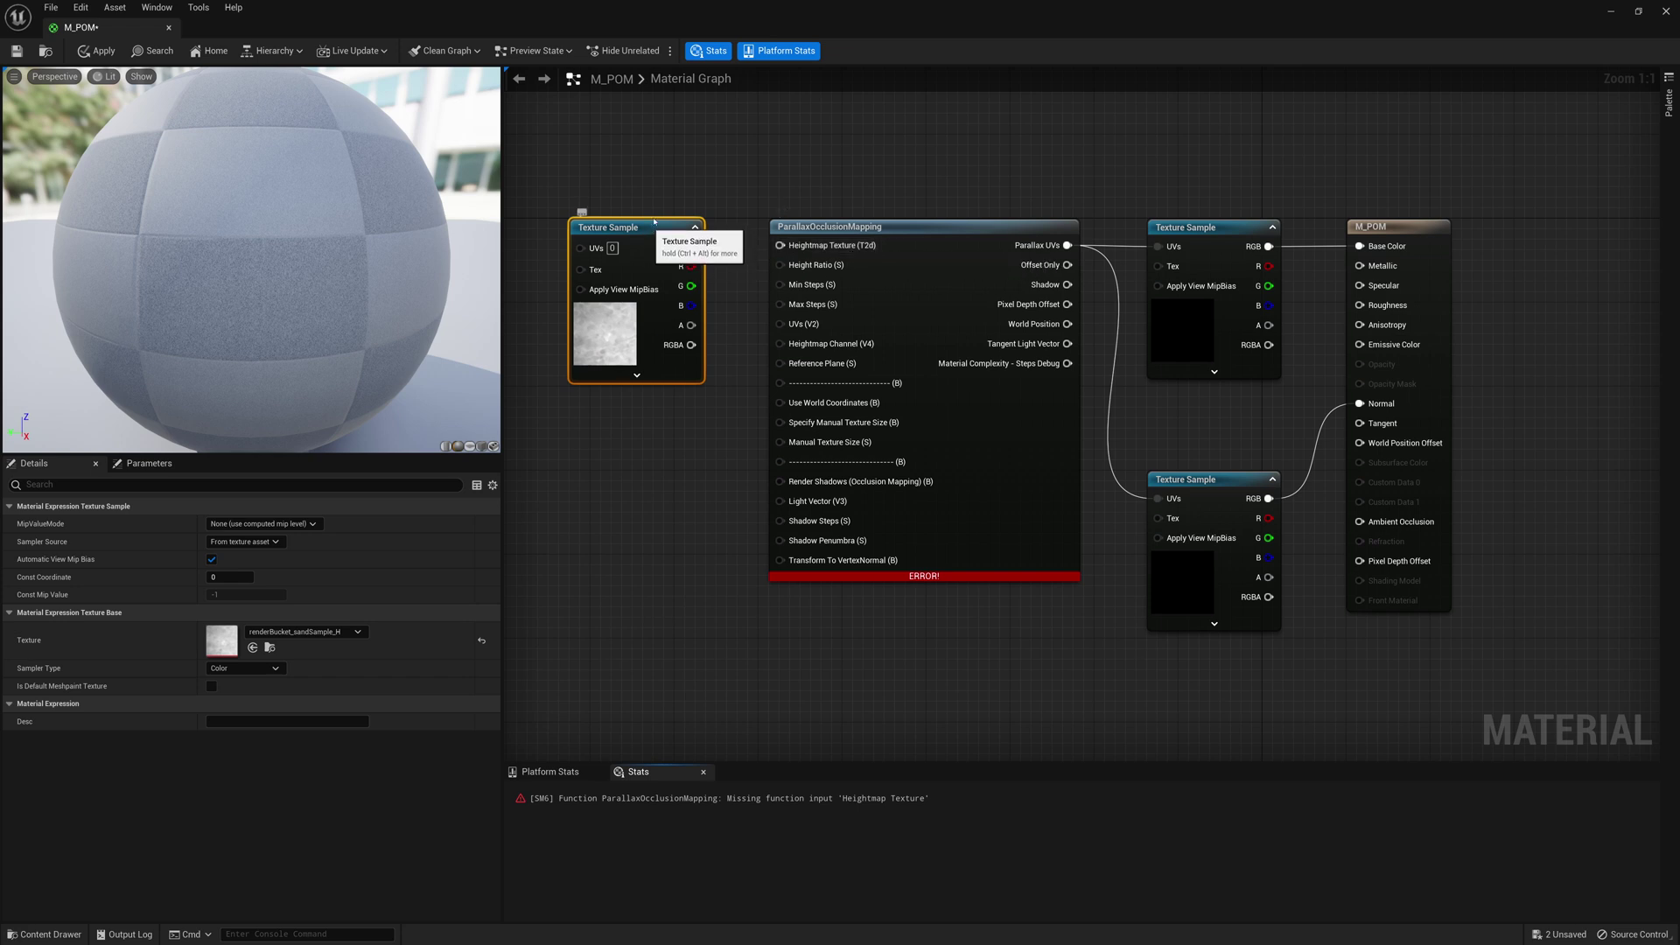
mouse_move(662, 230)
left_mouse_down()
mouse_move(652, 210)
mouse_move(642, 231)
left_mouse_up()
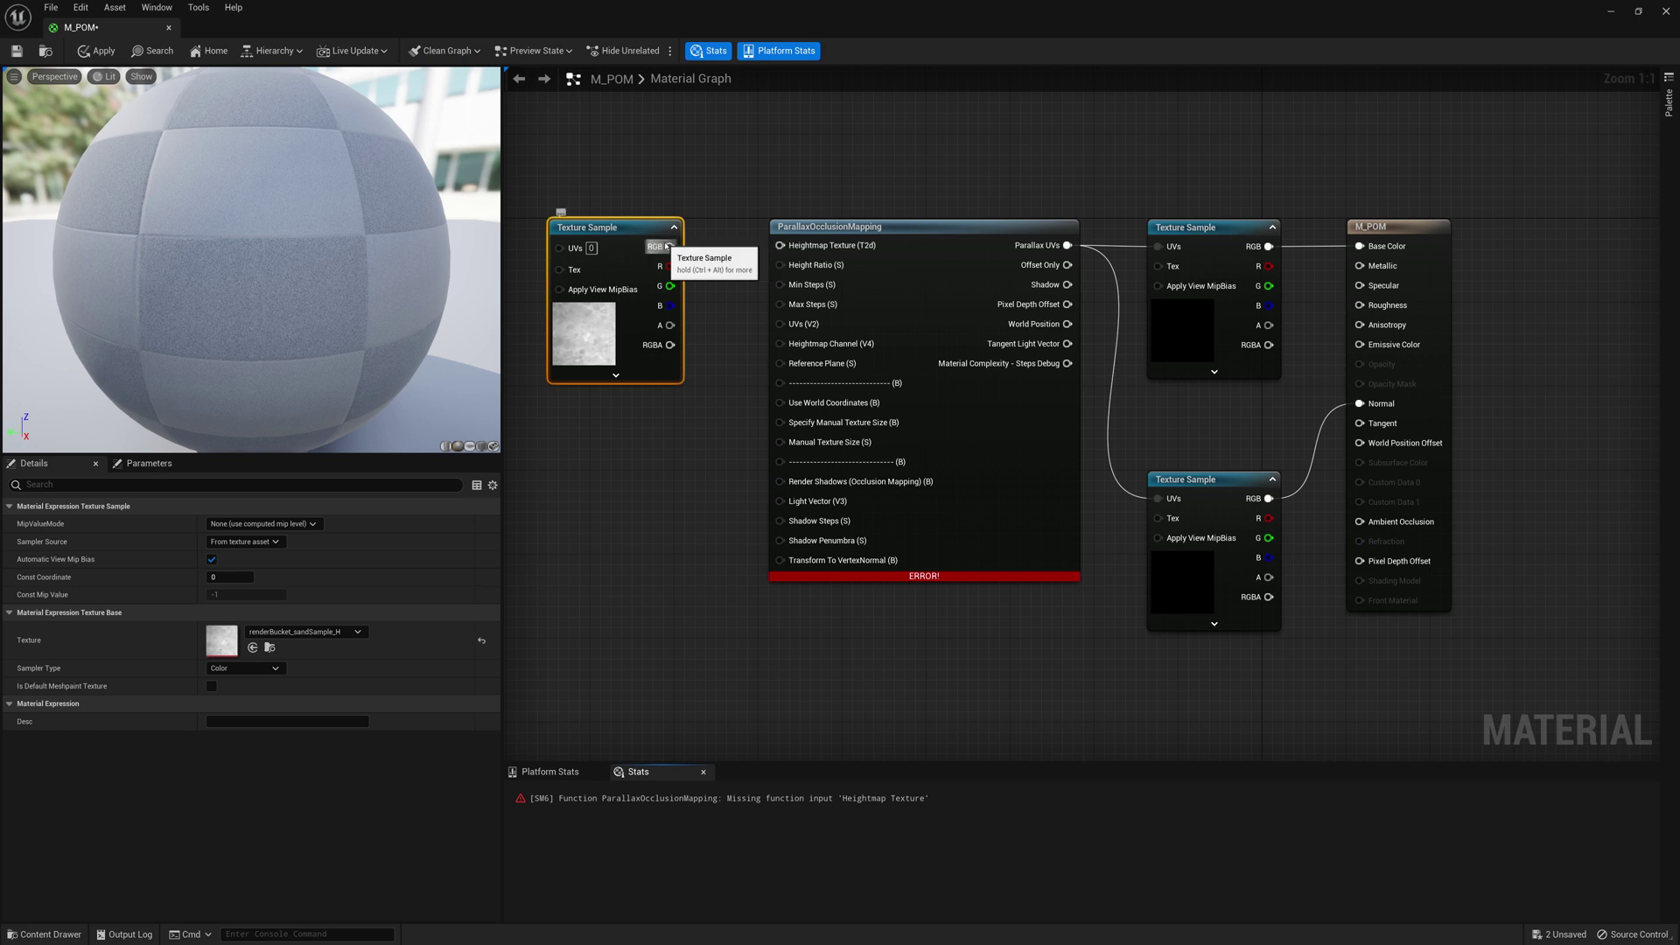
right_click(616, 230)
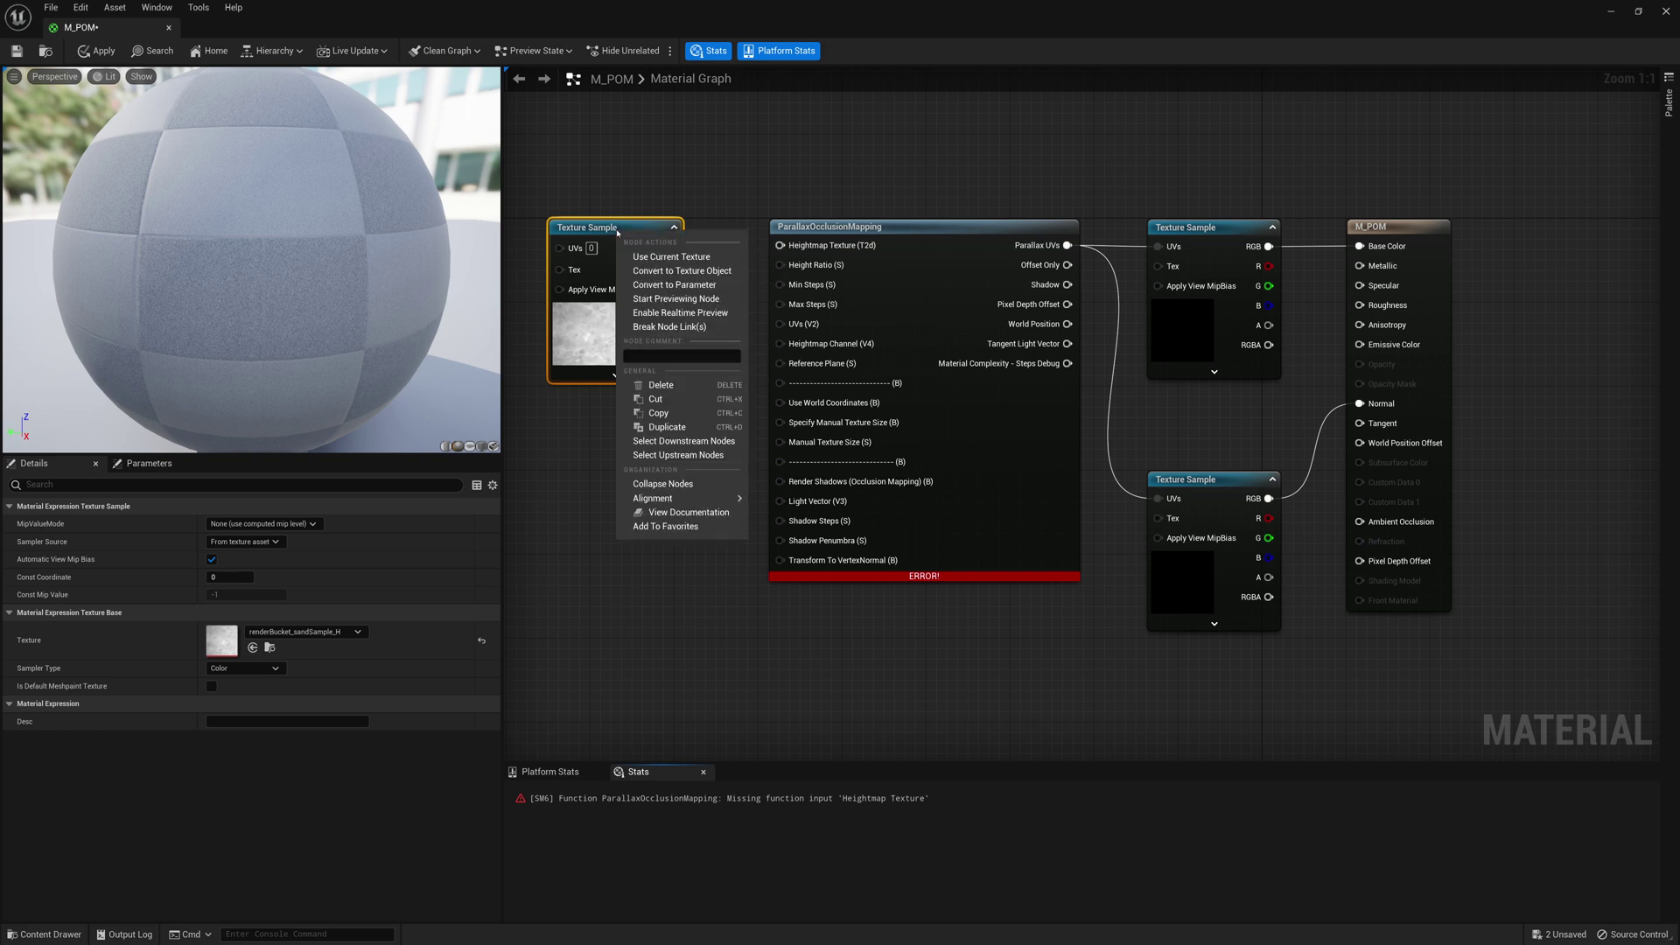
left_click(678, 270)
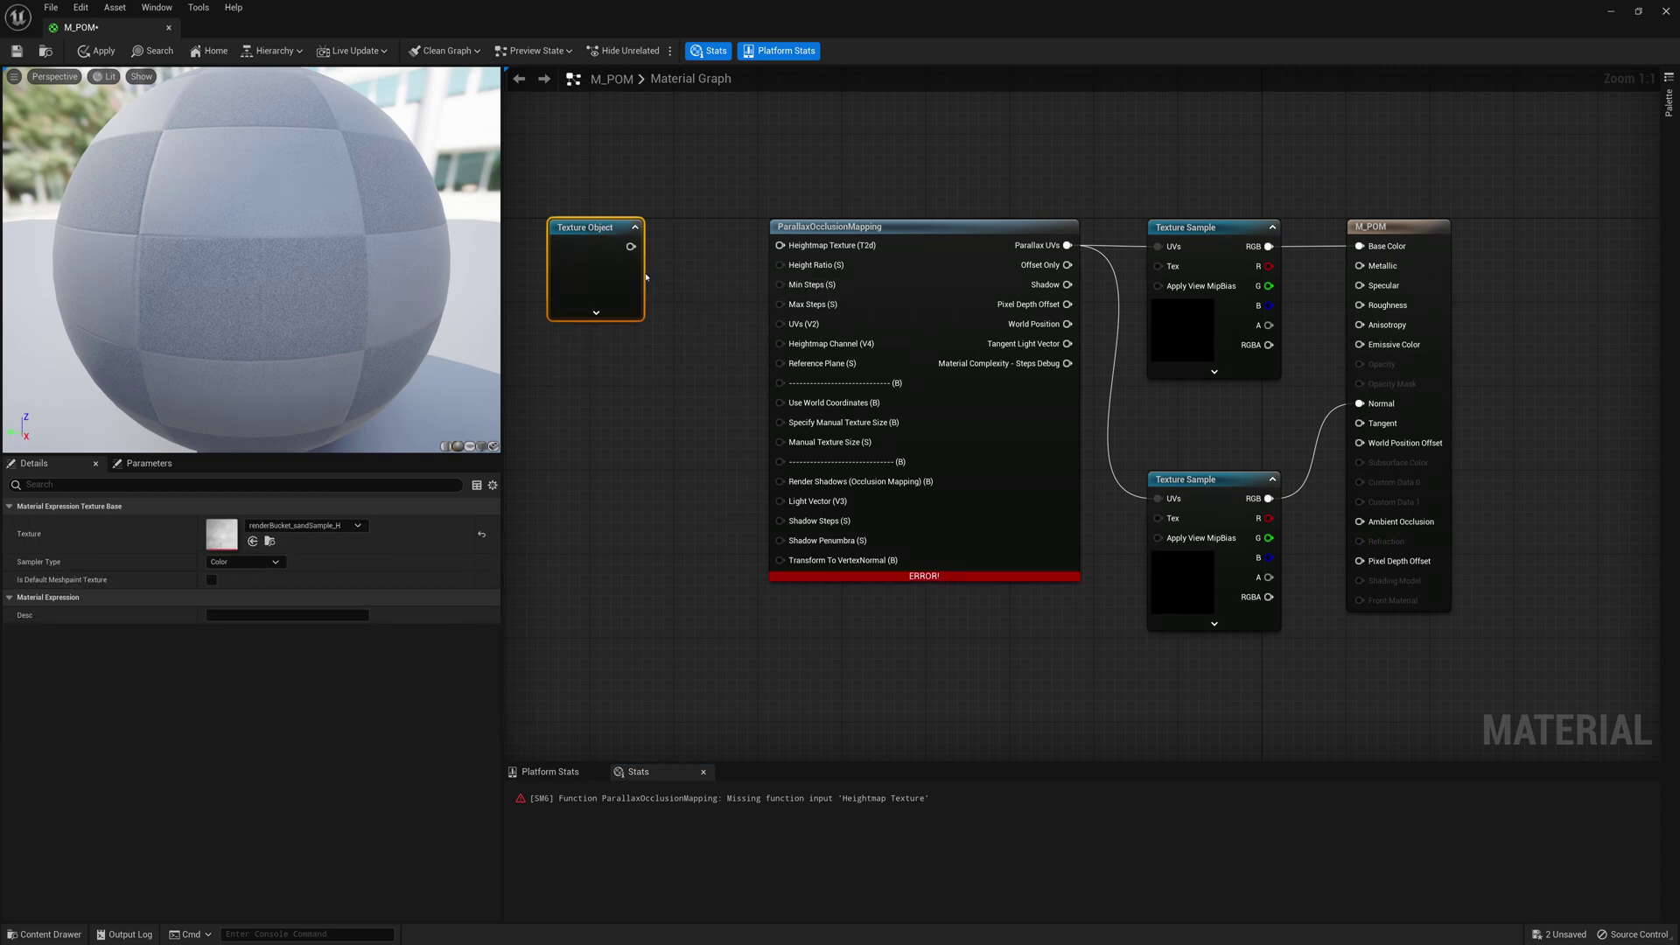
left_click_drag(598, 238, 608, 238)
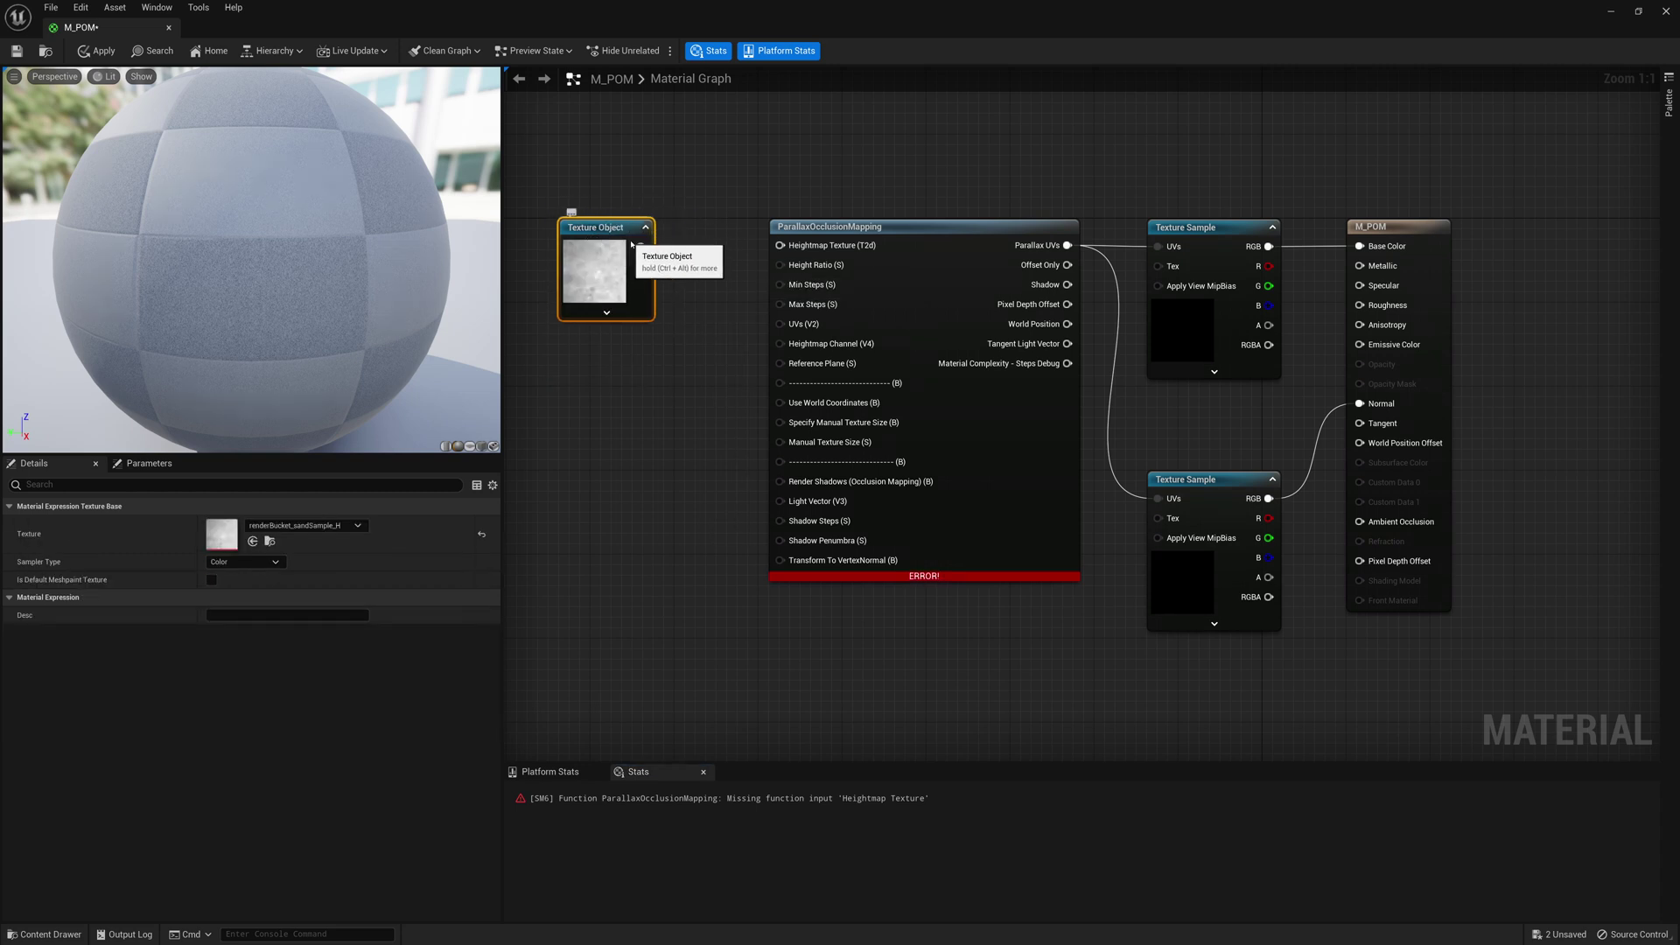
left_click_drag(641, 247, 785, 250)
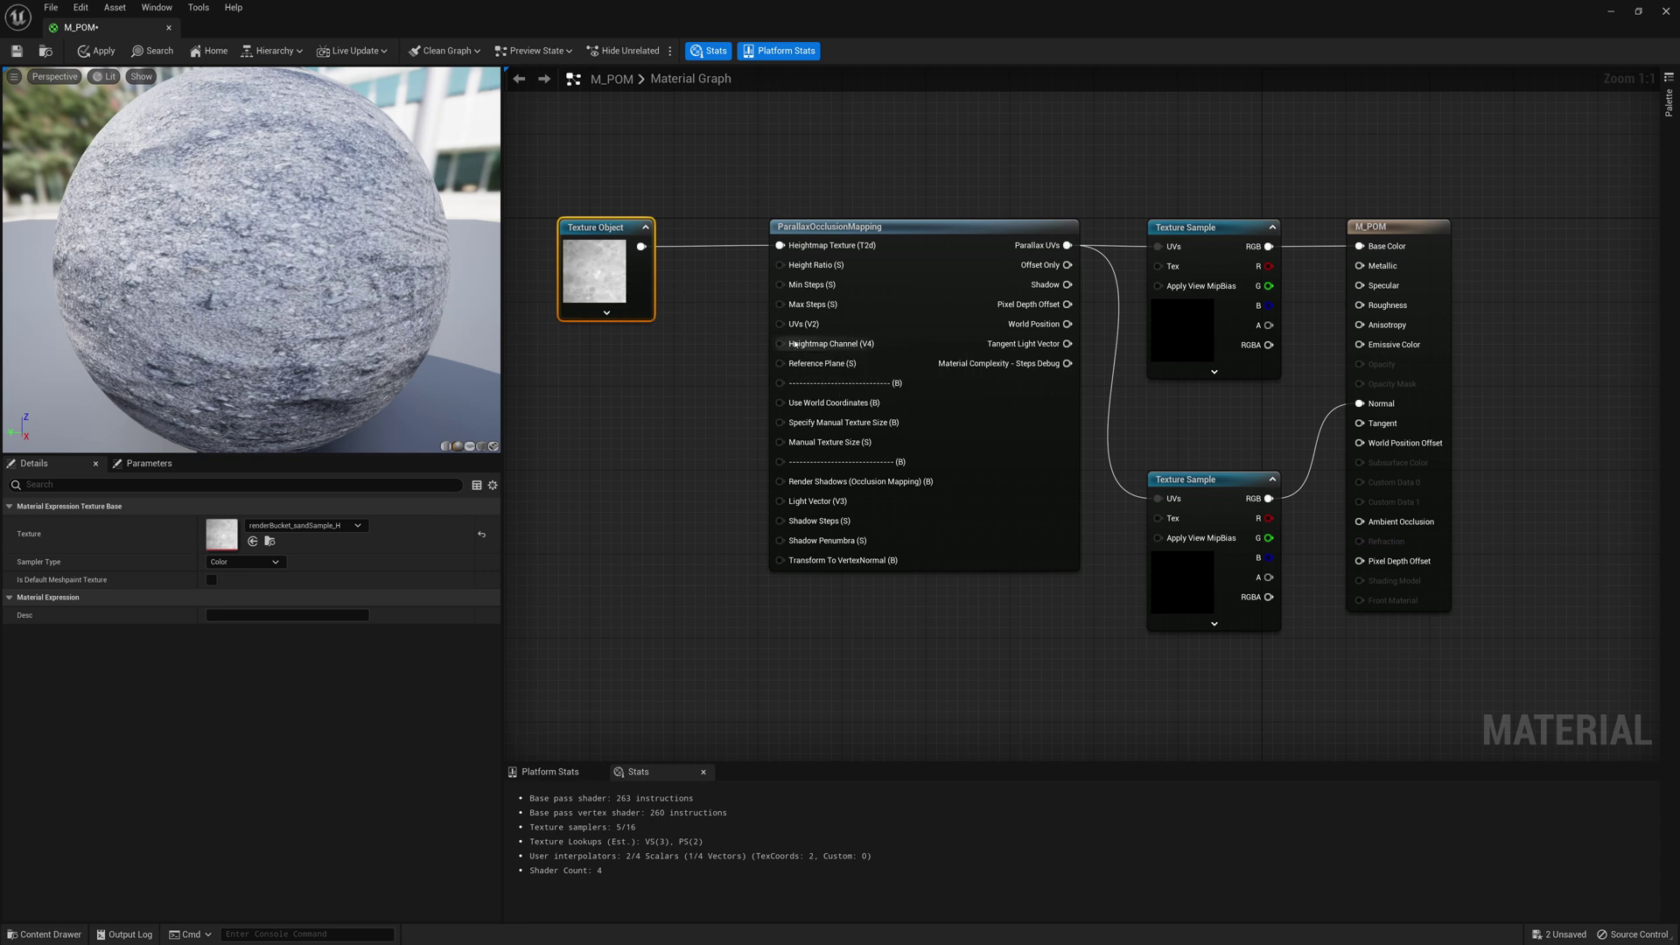
- Add a Constant3Vector node feeding the Heightmap Channel input and place it under the Texture Object
left_click_drag(798, 347, 626, 433)
type("conster")
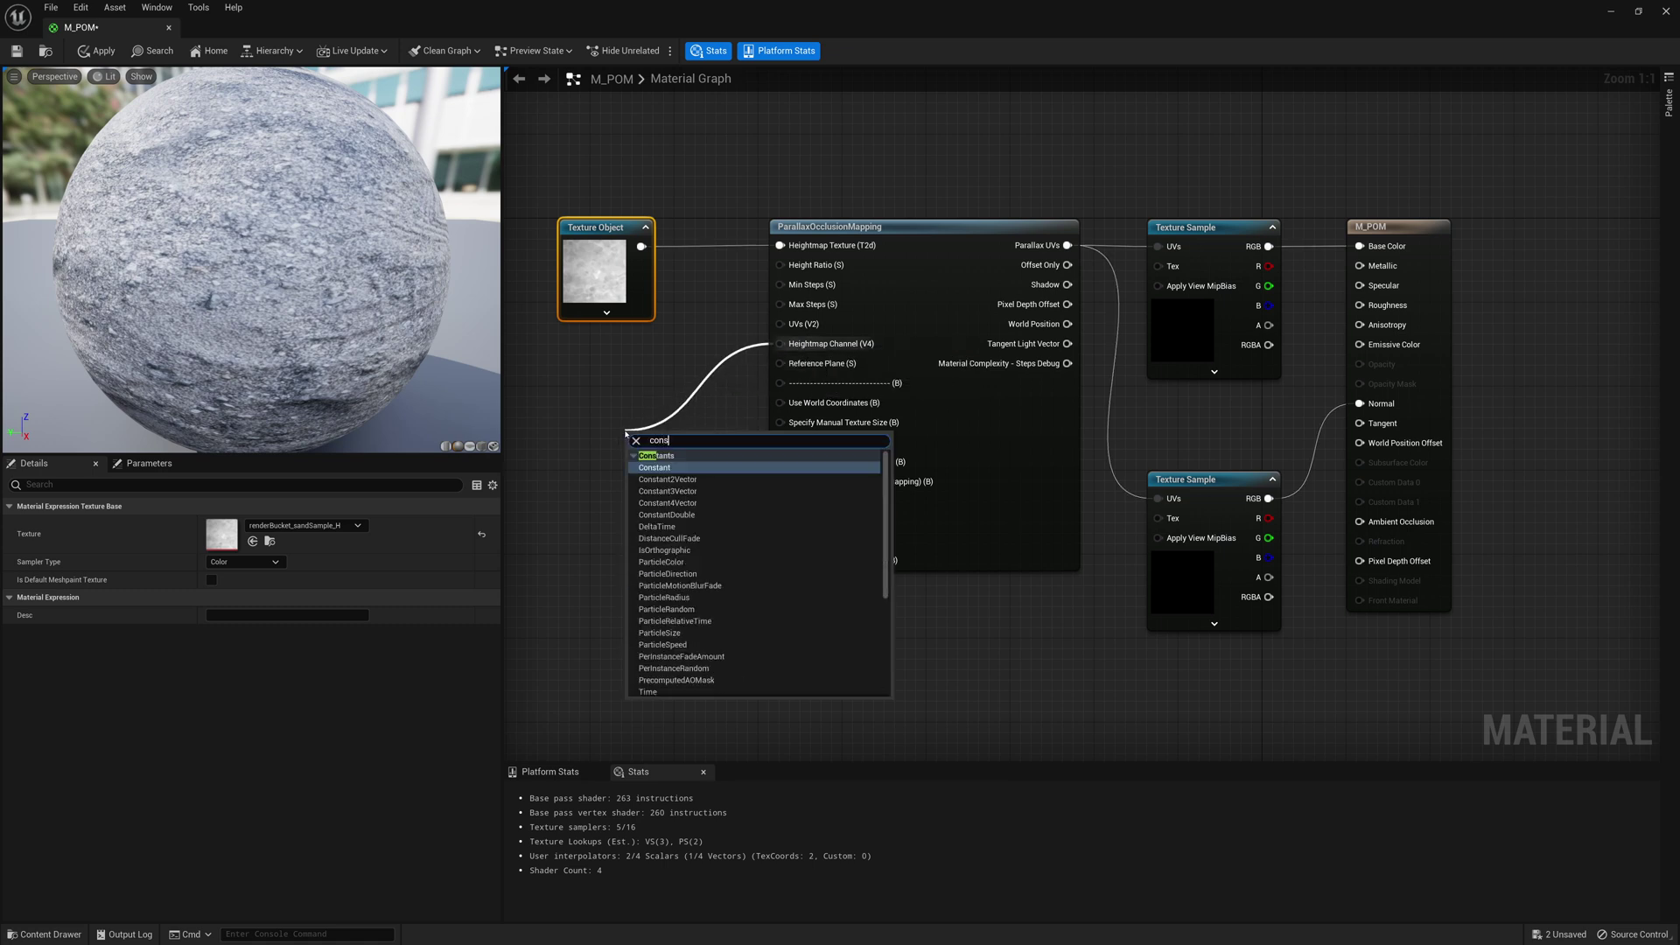
key("BackSpace")
key("Down")
key("Down")
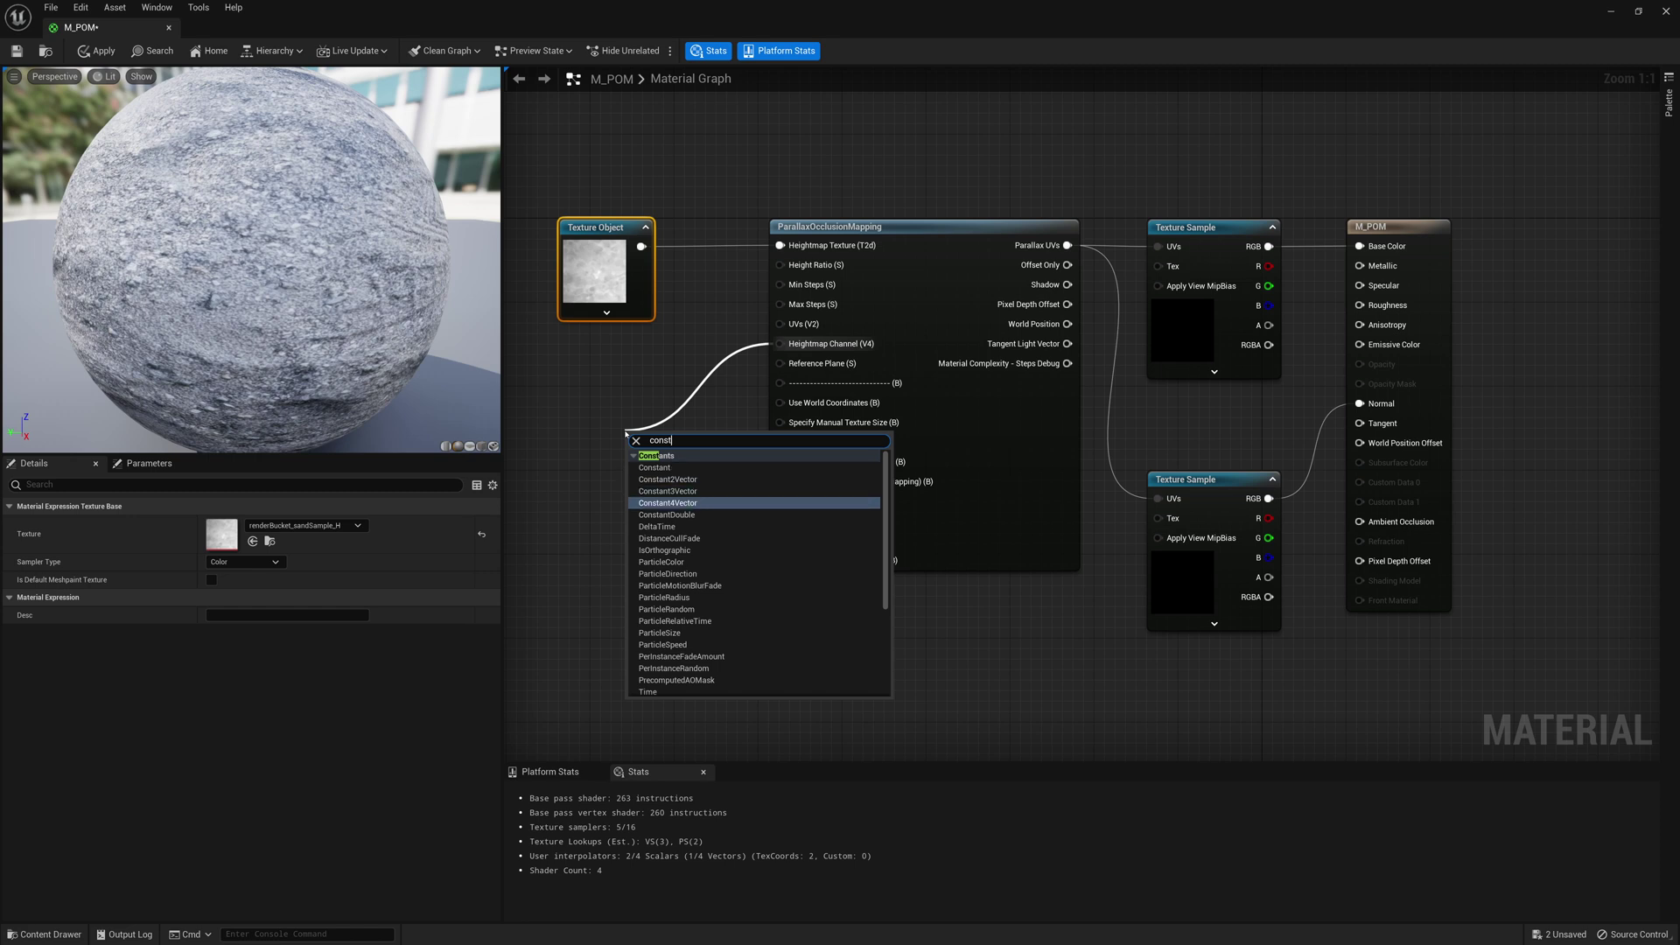
key("Return")
left_click_drag(626, 432, 561, 368)
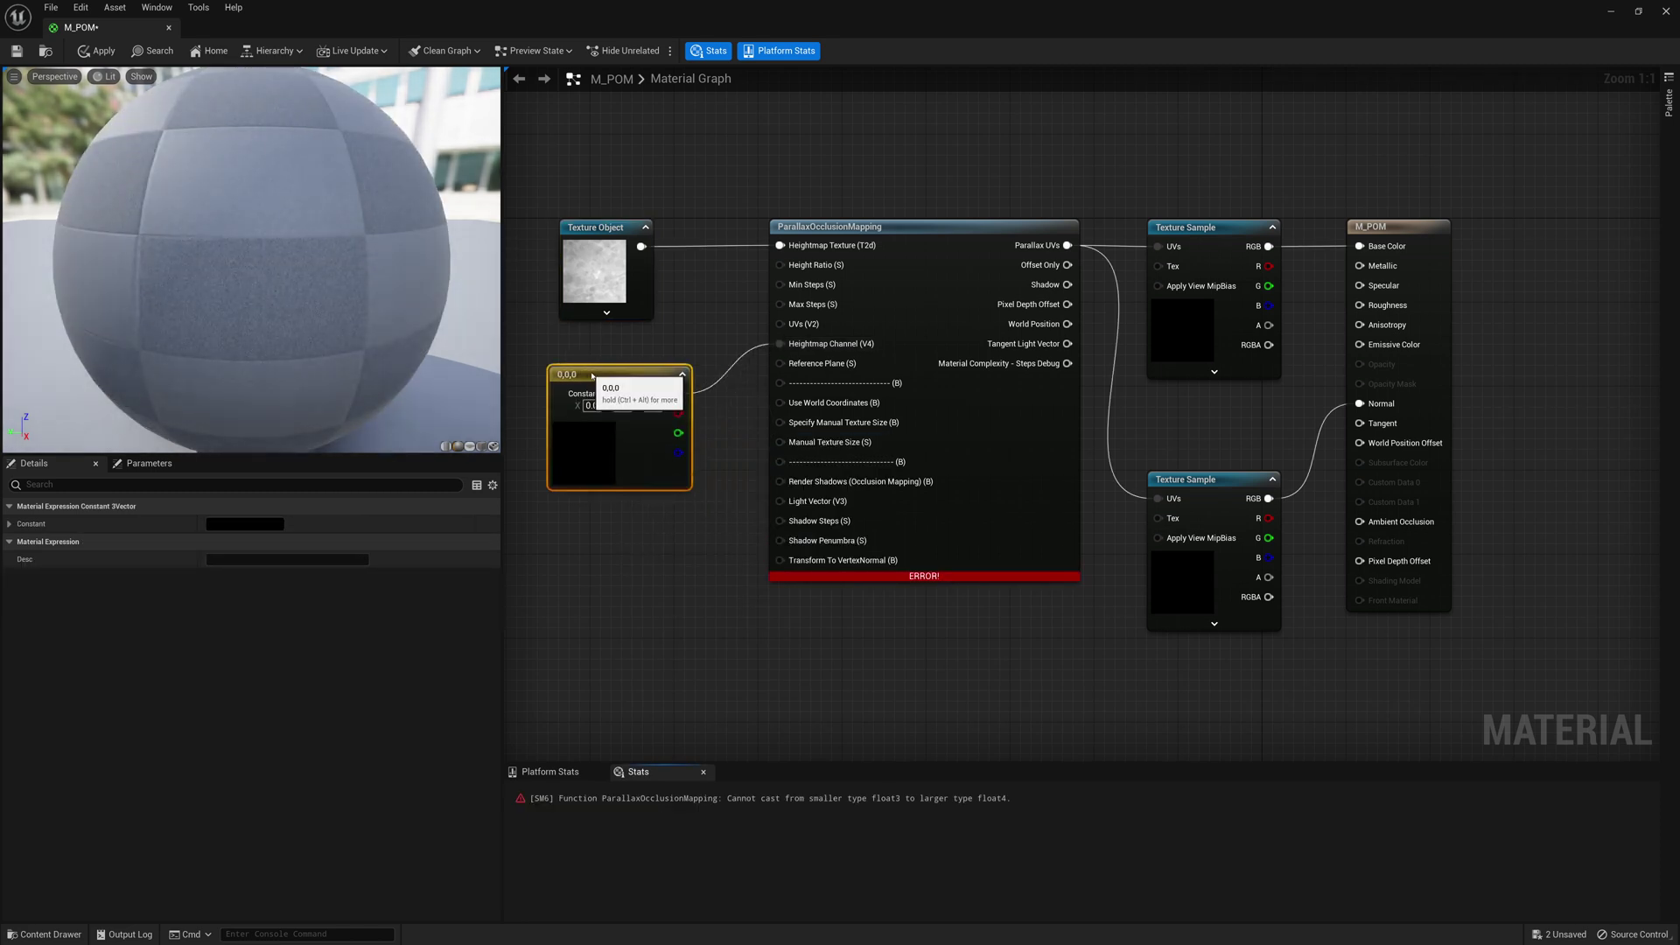
- Set the Constant3Vector's X value to 1 and move the node slightly lower, leaving room beneath the Texture Object
left_click(602, 405)
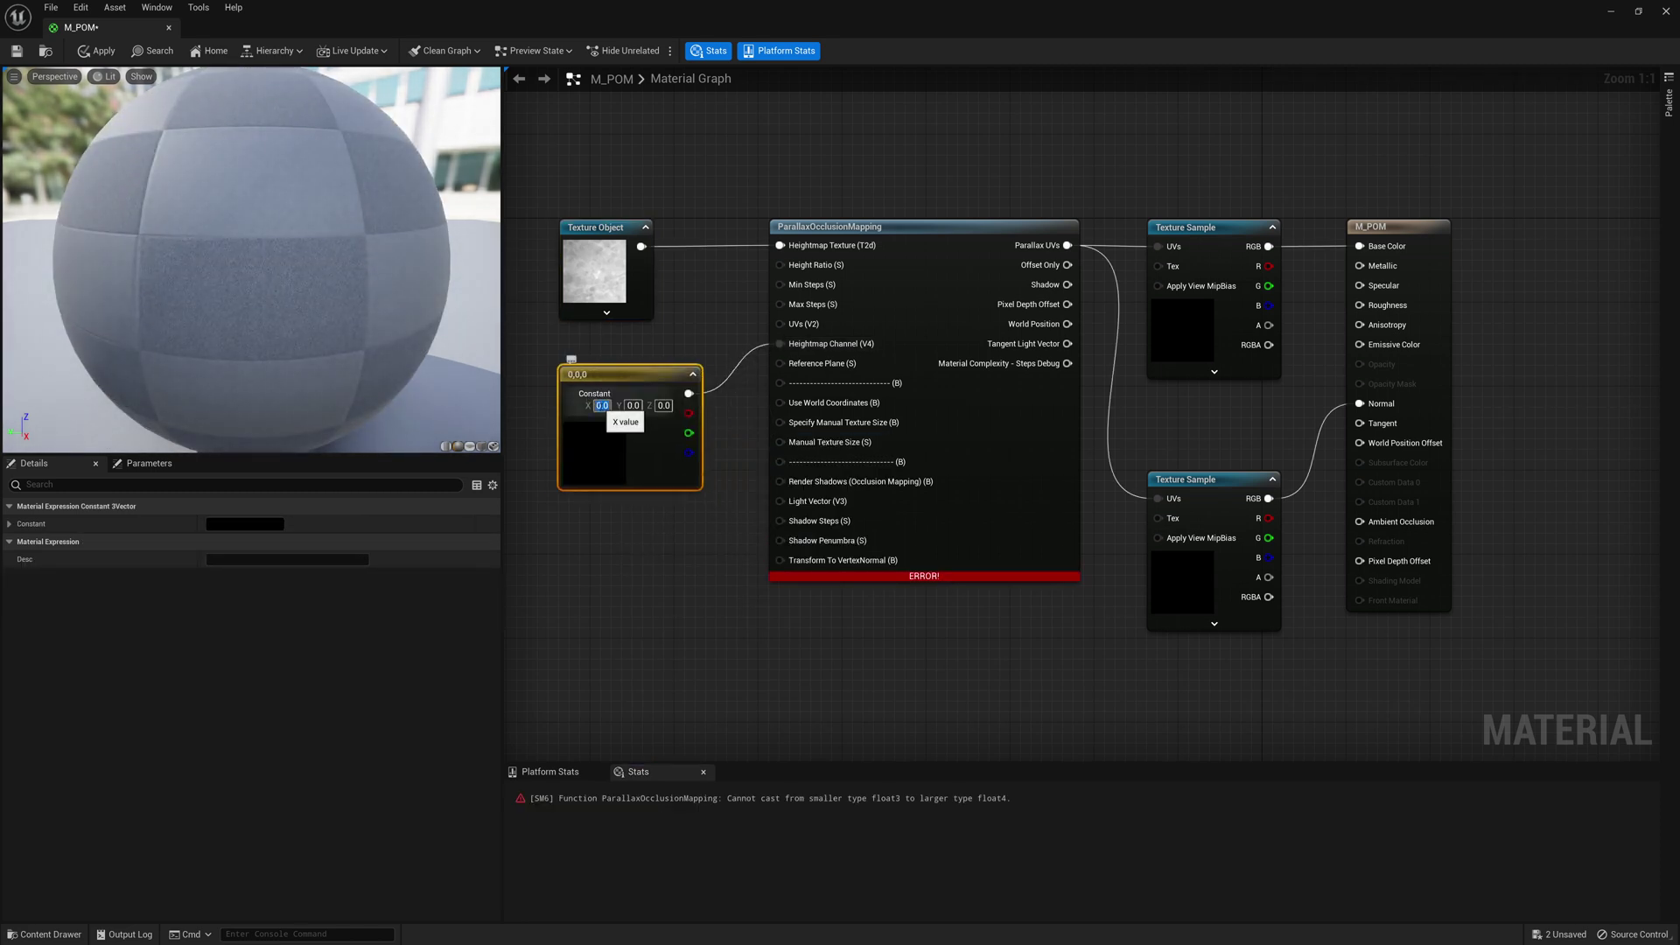
type("1")
key("Return")
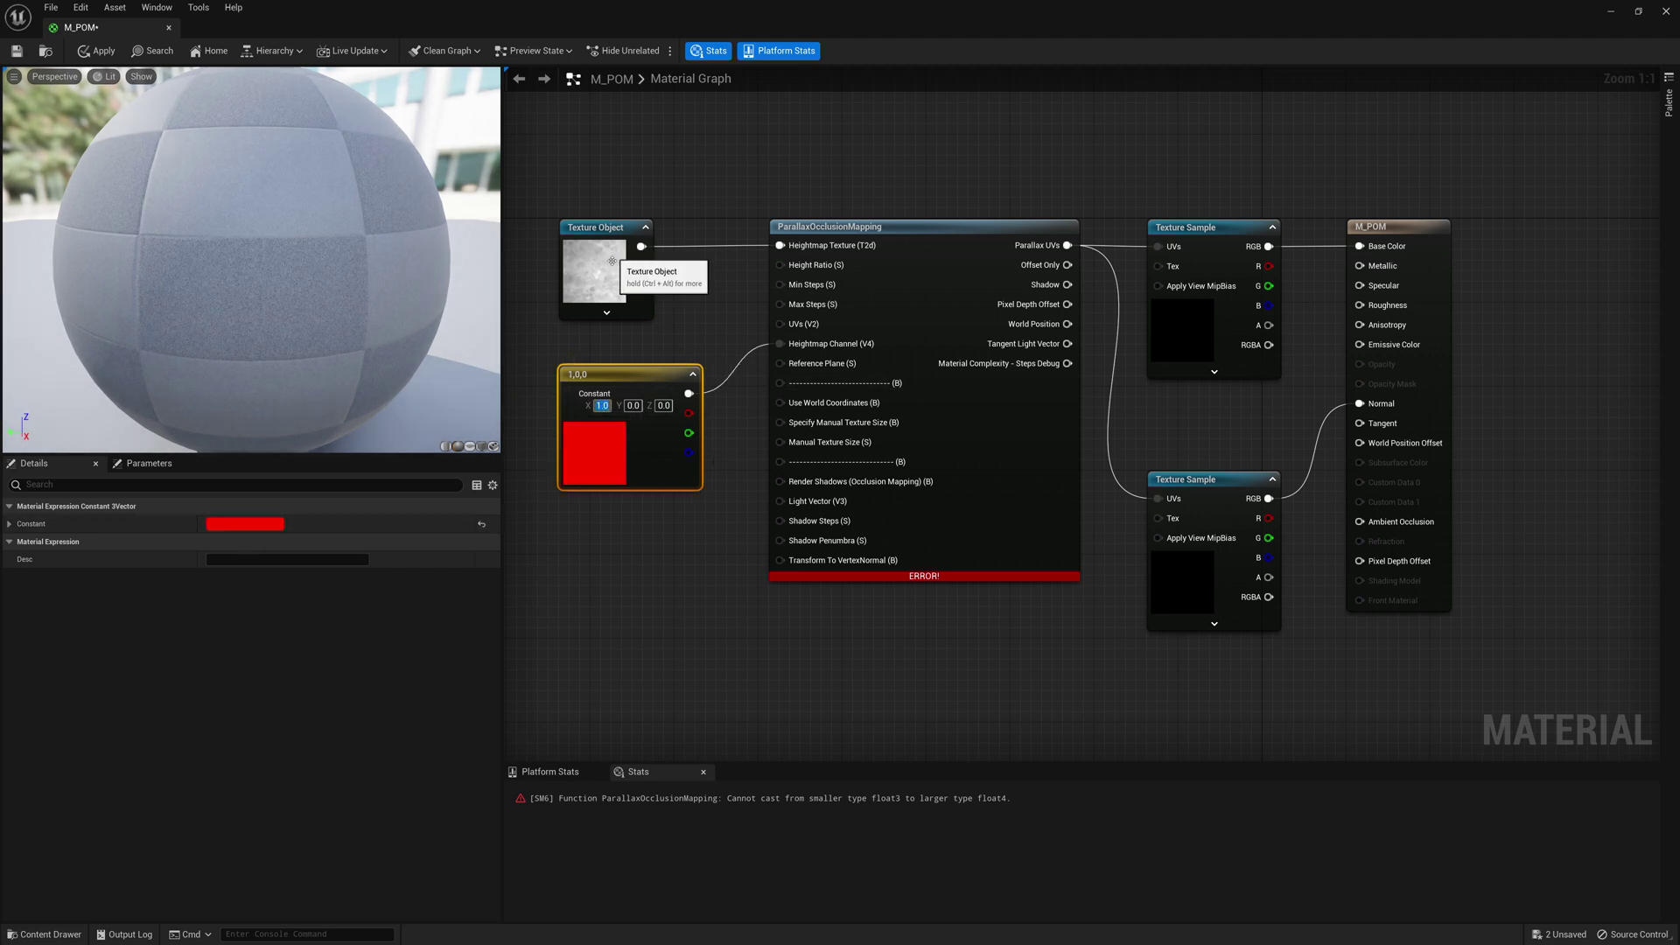
left_click_drag(603, 372, 601, 404)
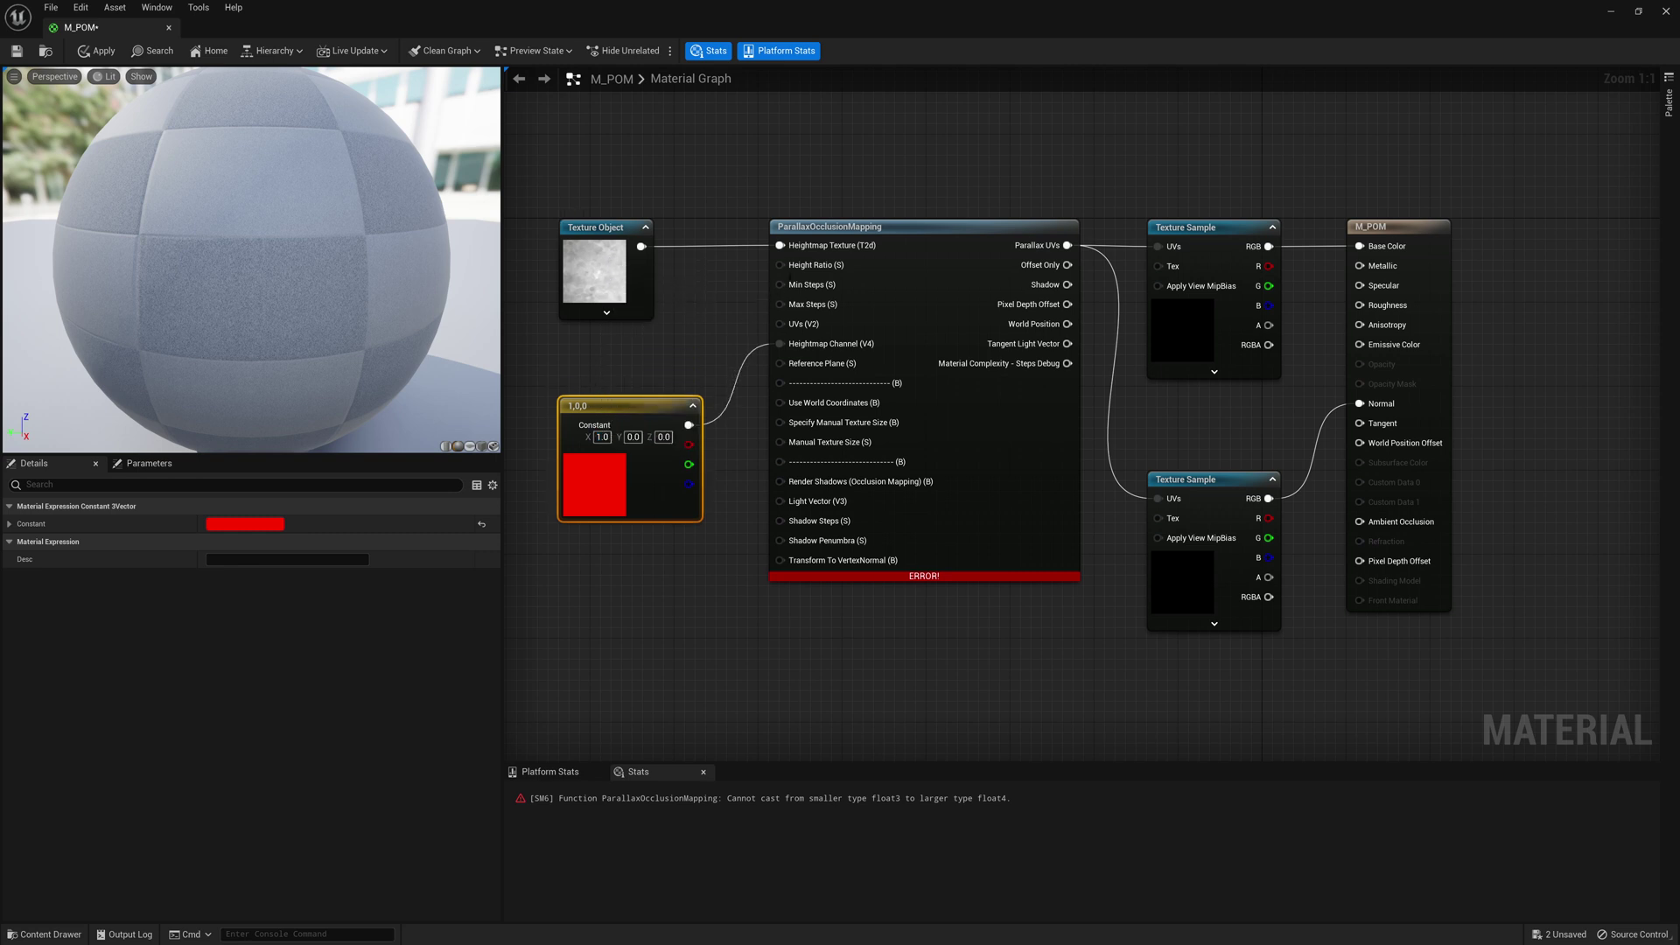
- Add a Constant node feeding Height Ratio and set its value to 0.1
mouse_move(800, 269)
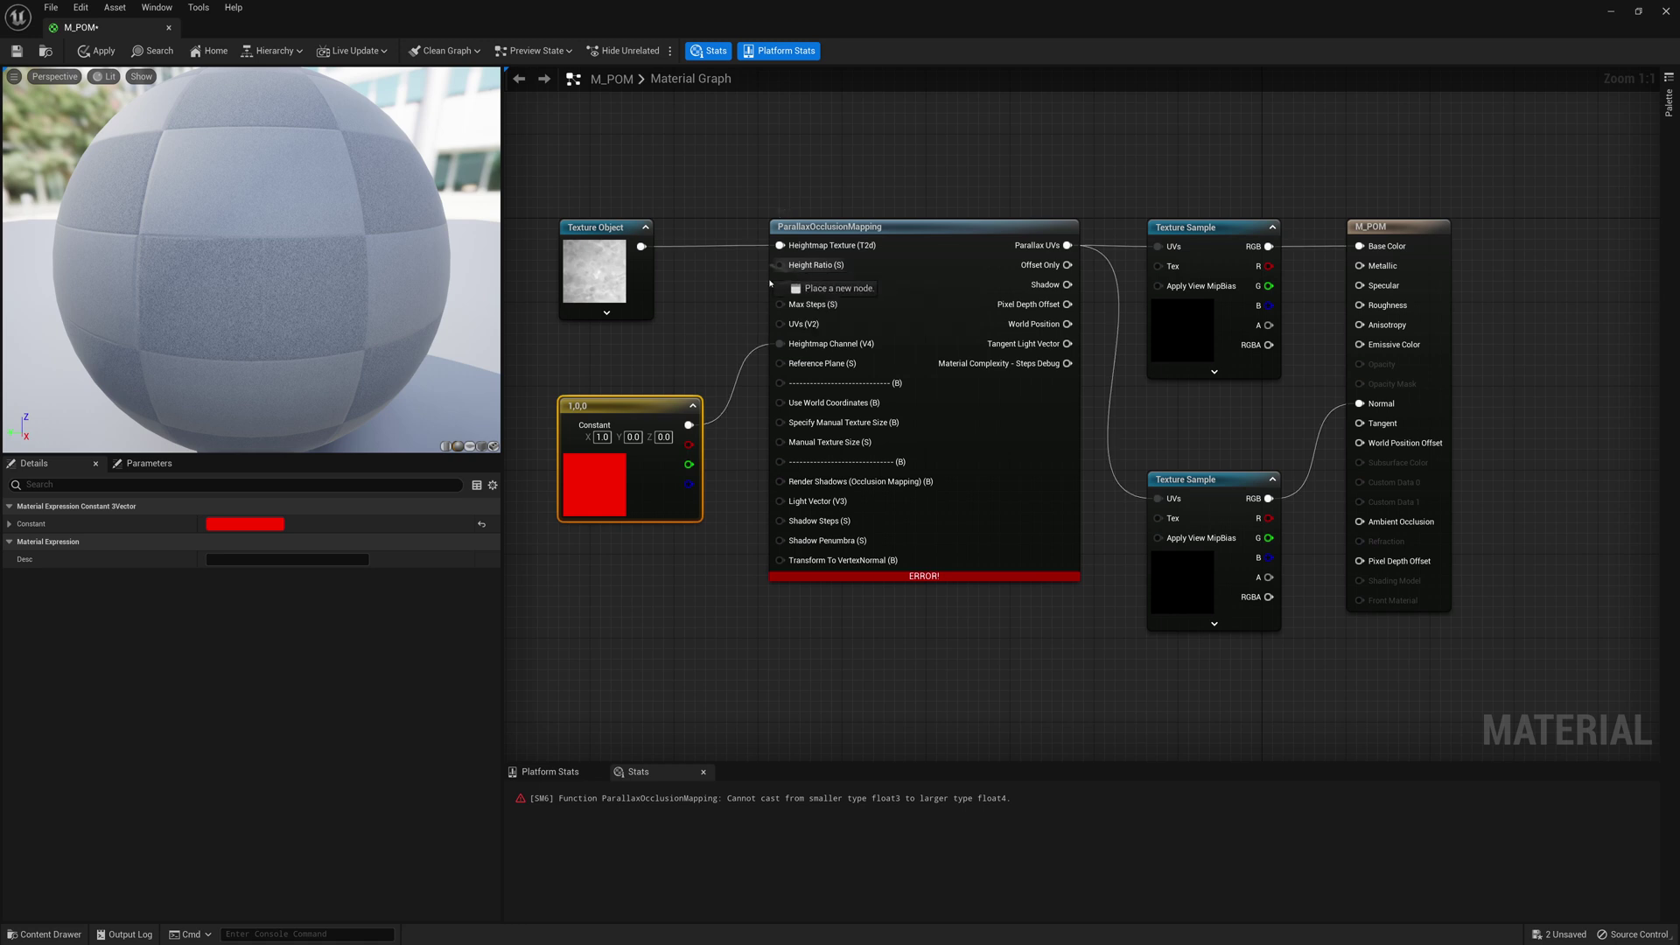
left_click_drag(799, 267, 655, 353)
type("const")
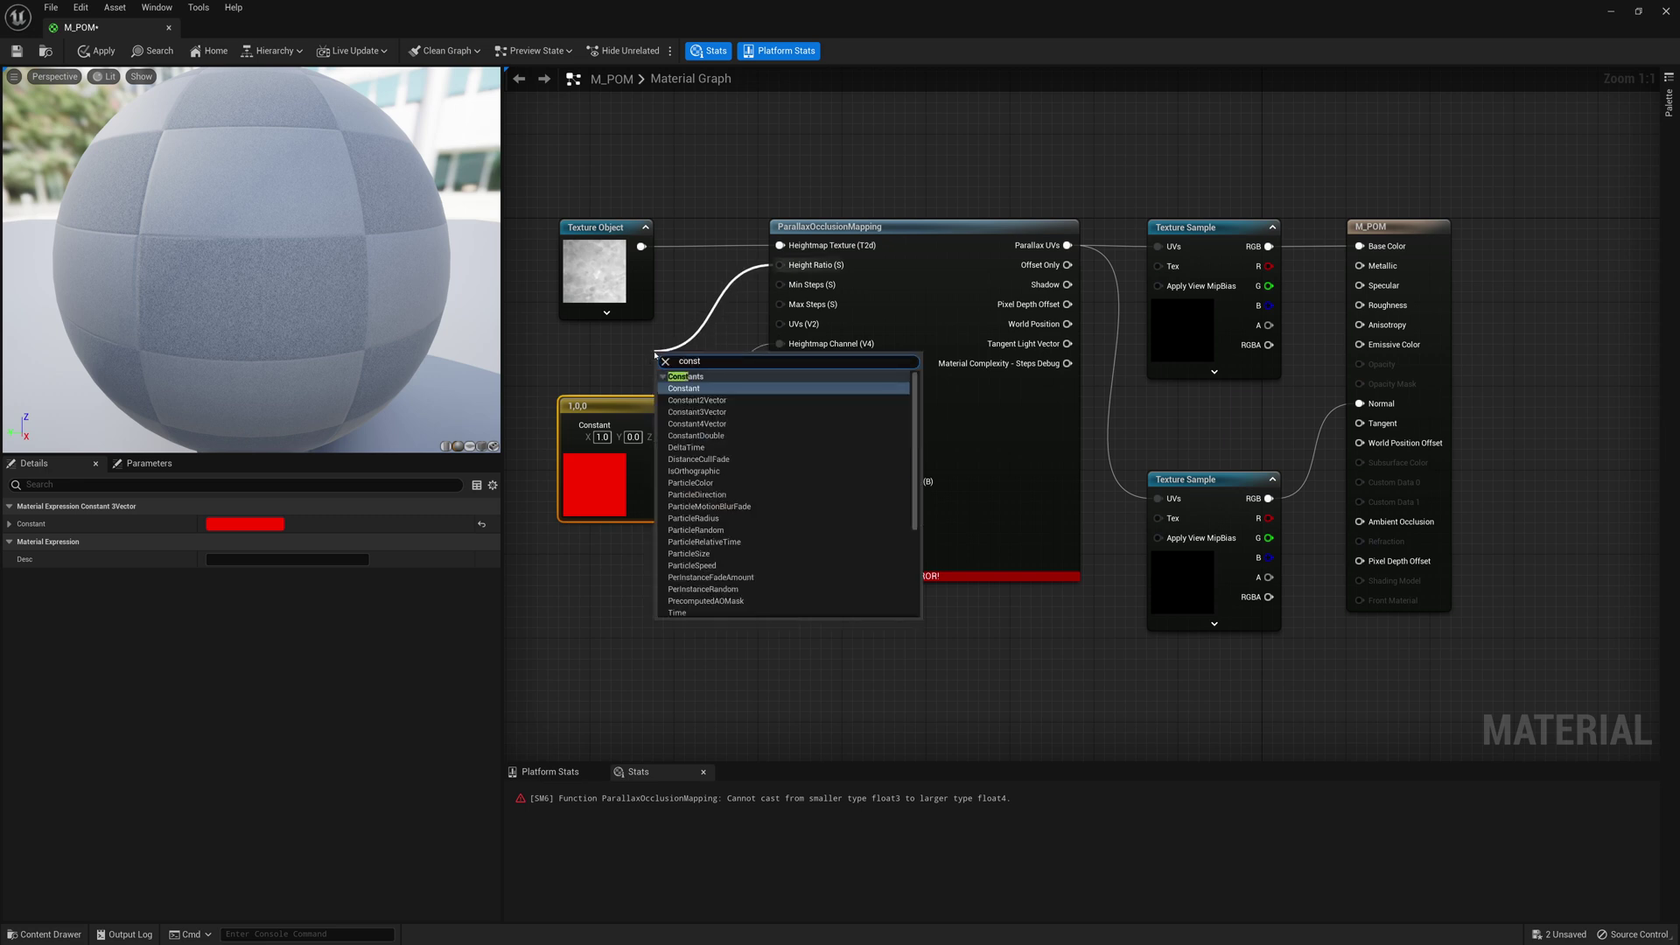
key("Return")
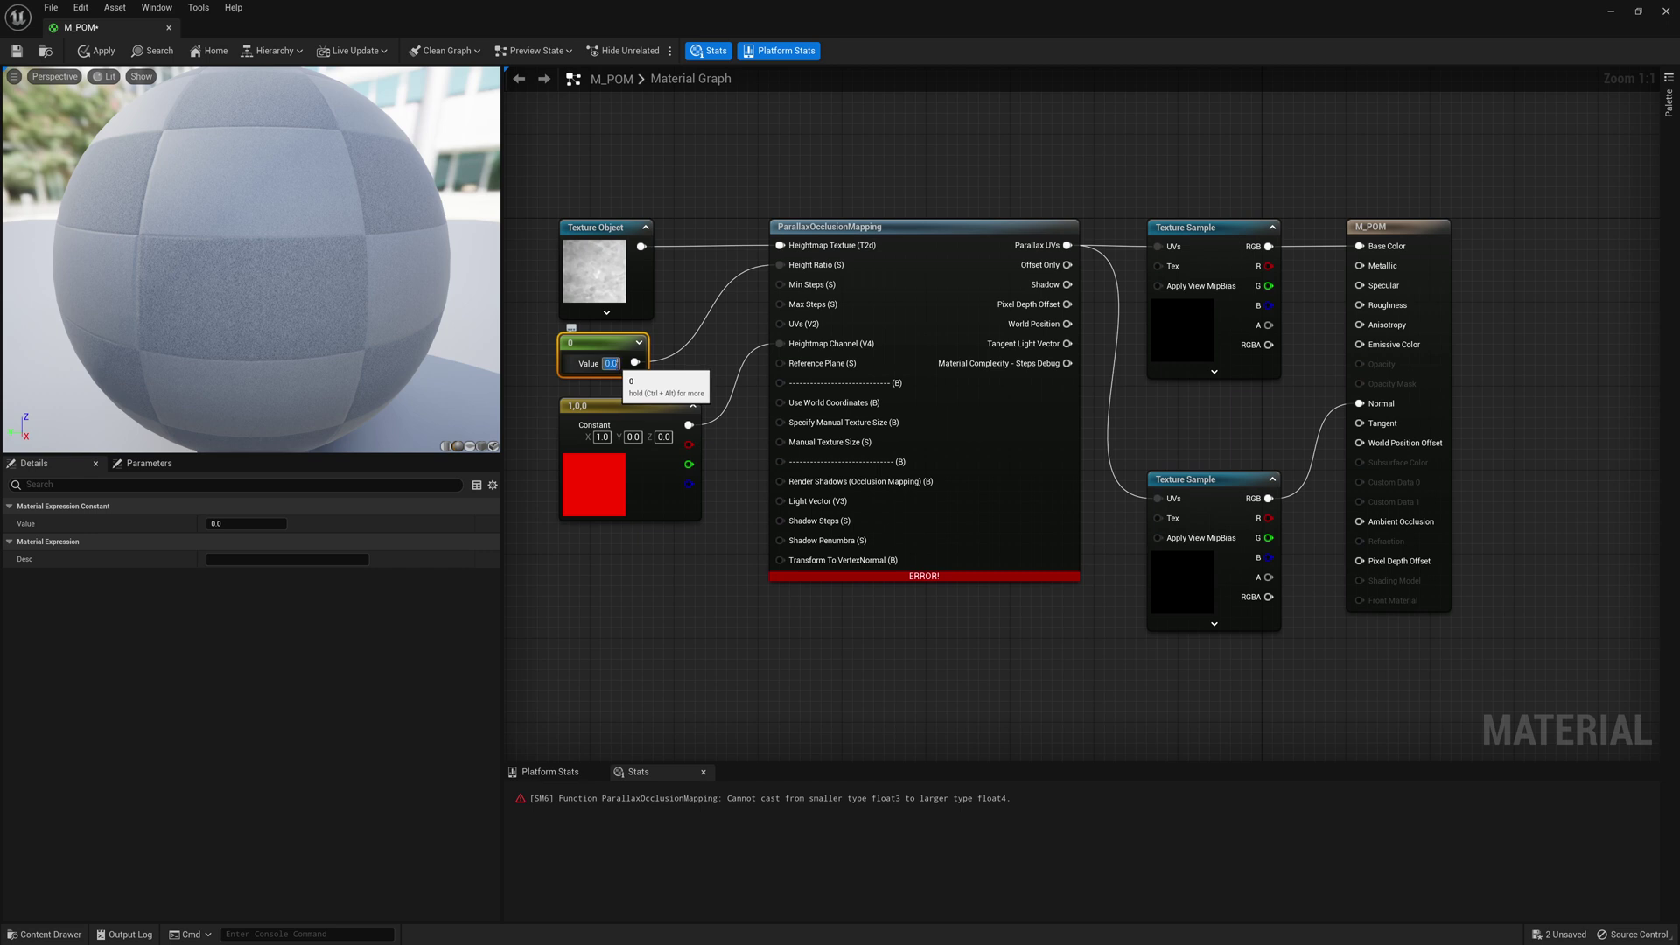
left_click(611, 364)
type("1")
key("Return")
type("0.1")
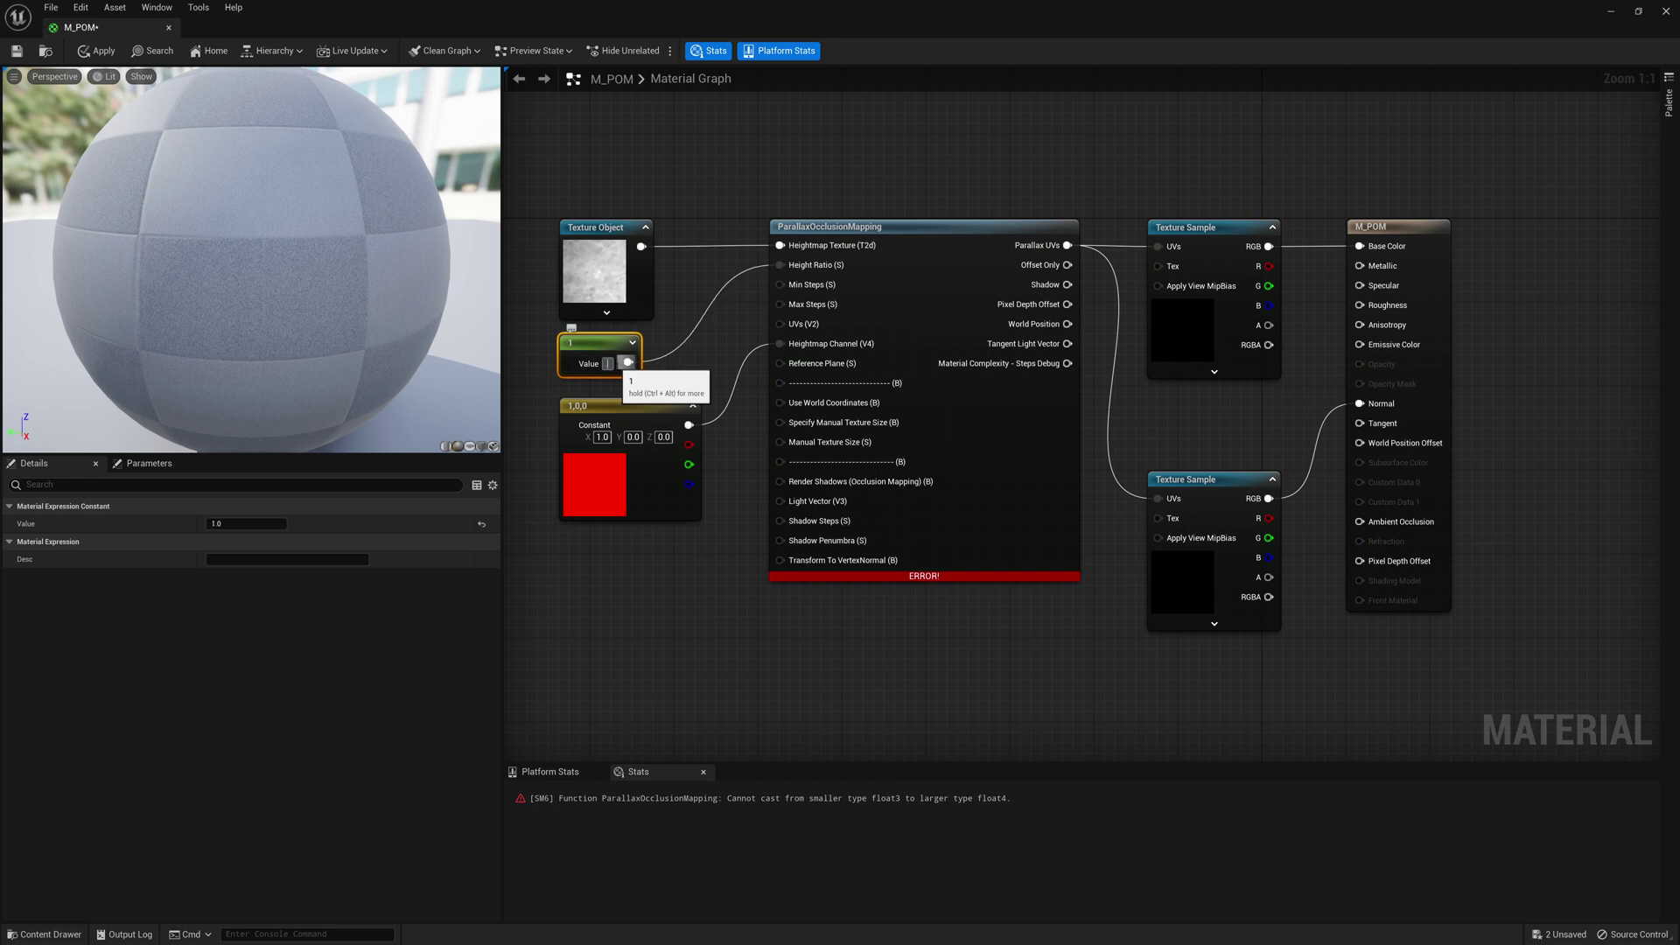
key("Return")
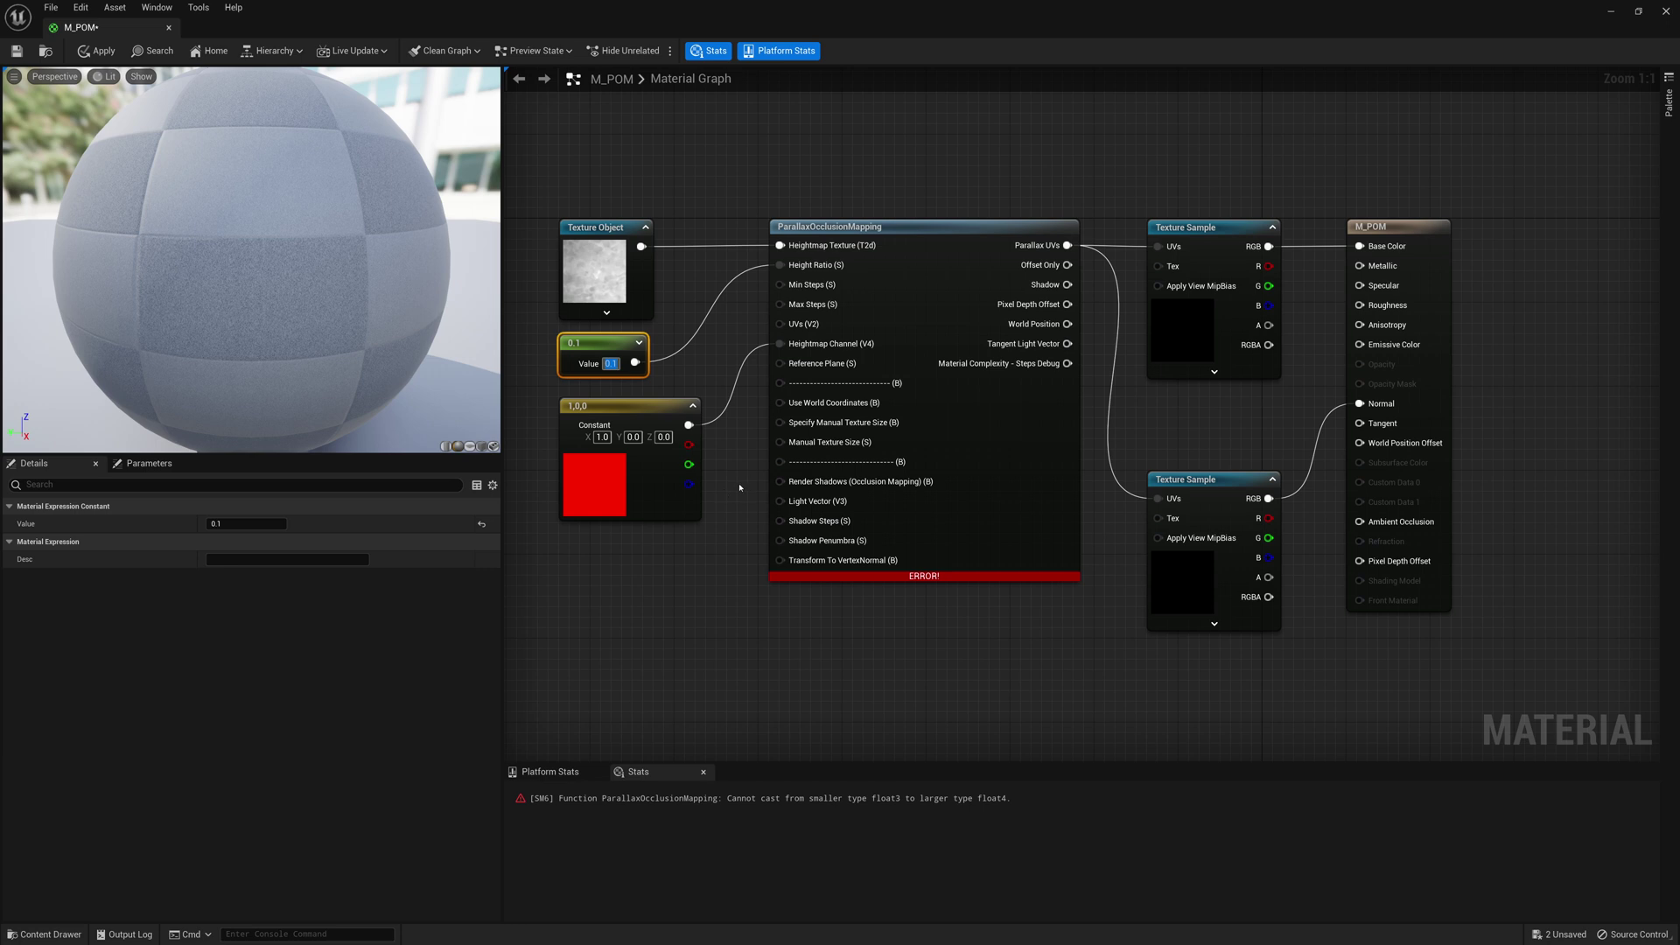
- Move the Texture Object and the 0.1 constant up and the Constant3Vector down, opening a gap between them
scroll(739, 488, "down", 1)
right_click_drag(740, 488, 881, 477)
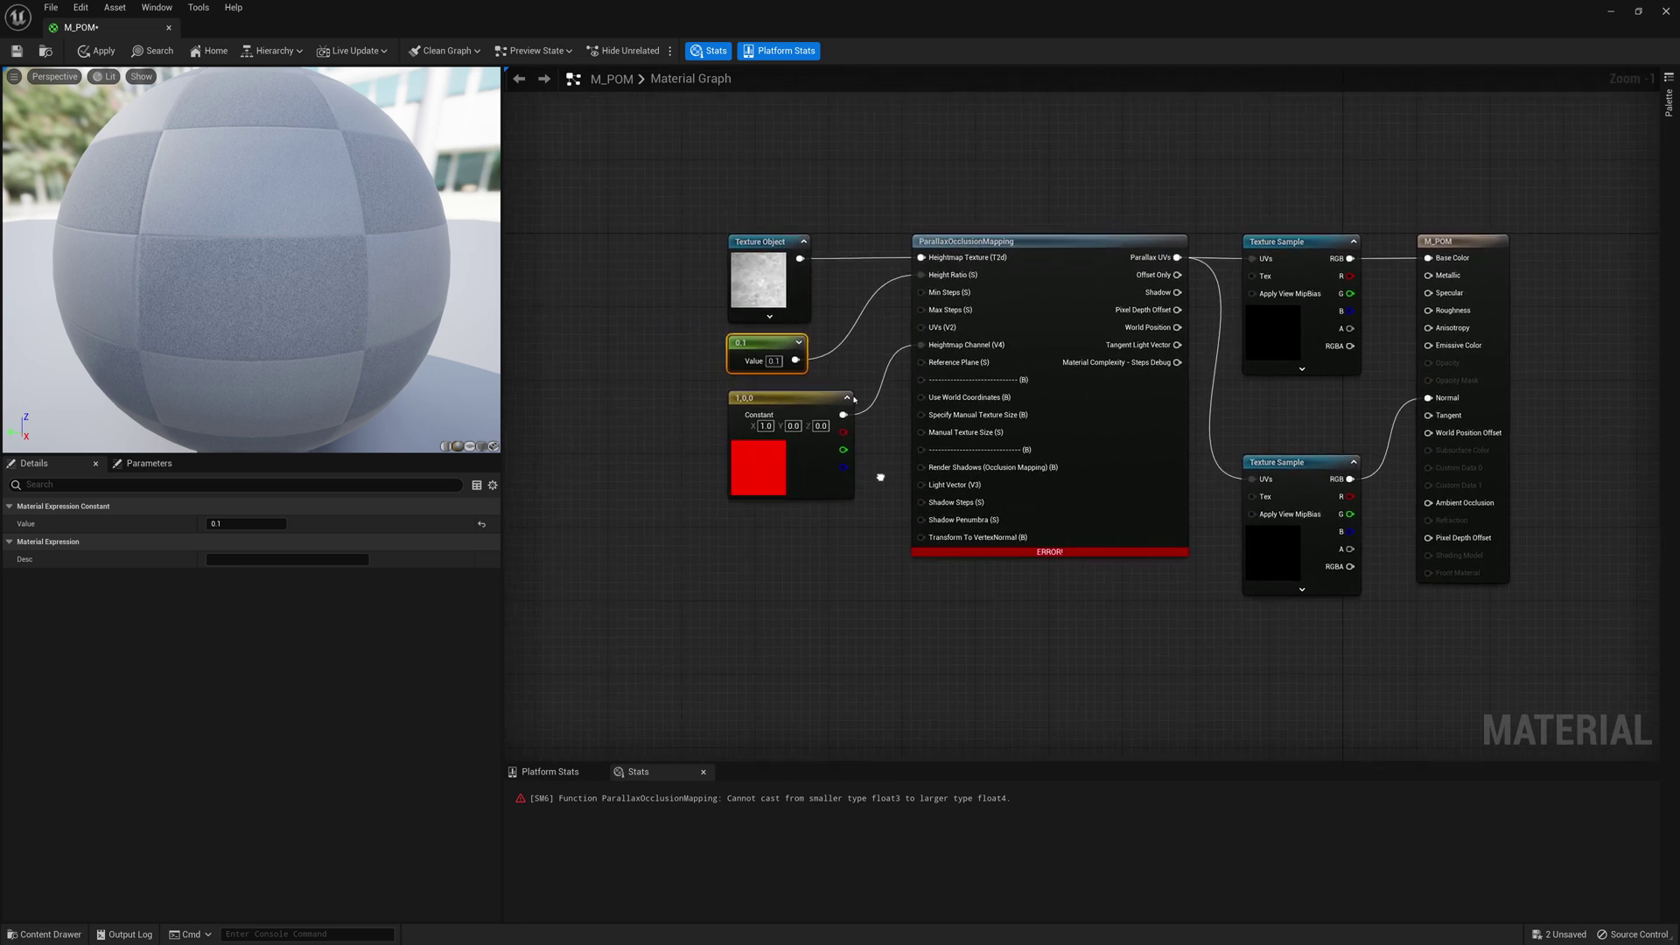
left_click_drag(848, 178, 735, 366)
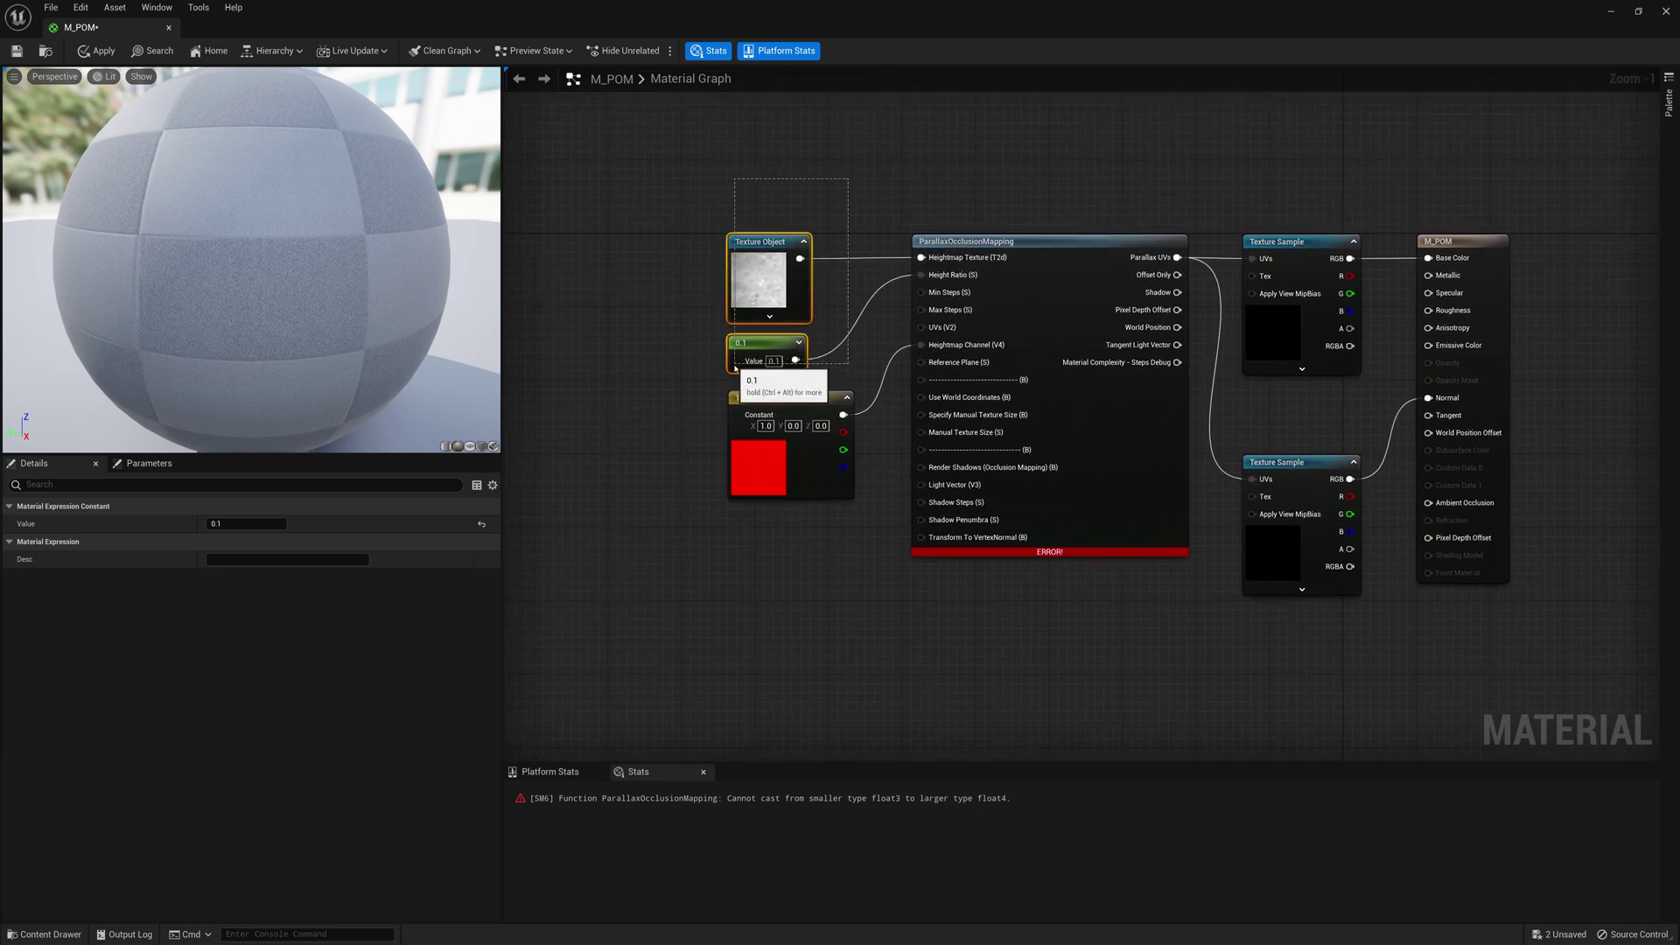
left_click_drag(765, 298, 749, 253)
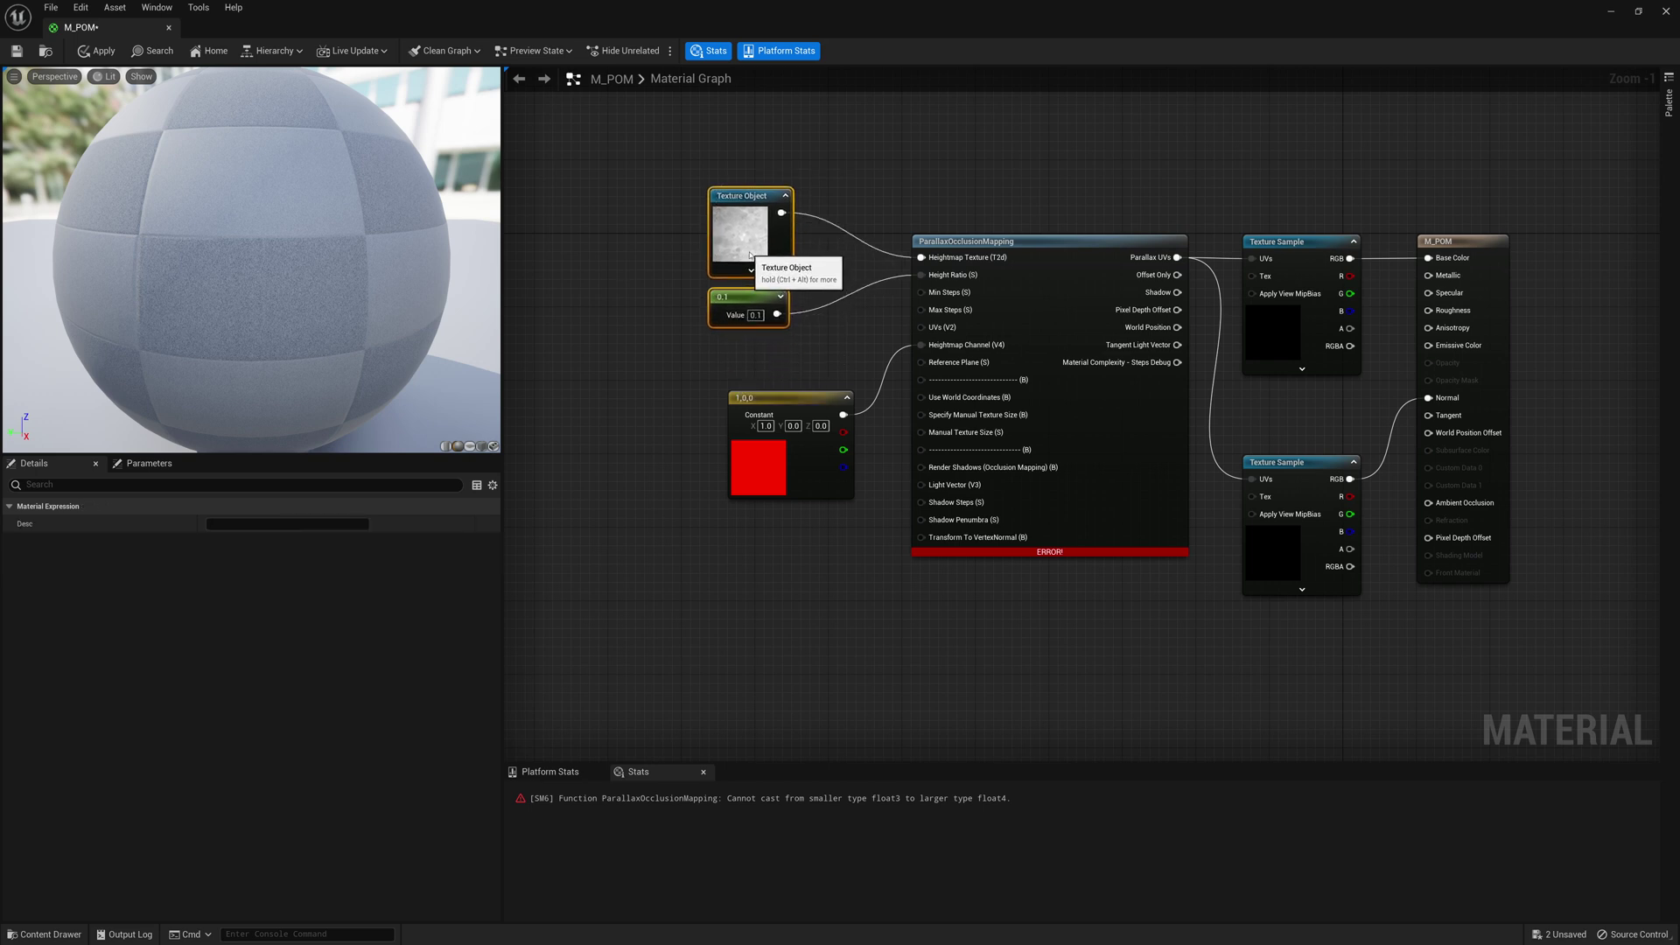
left_click_drag(787, 397, 767, 441)
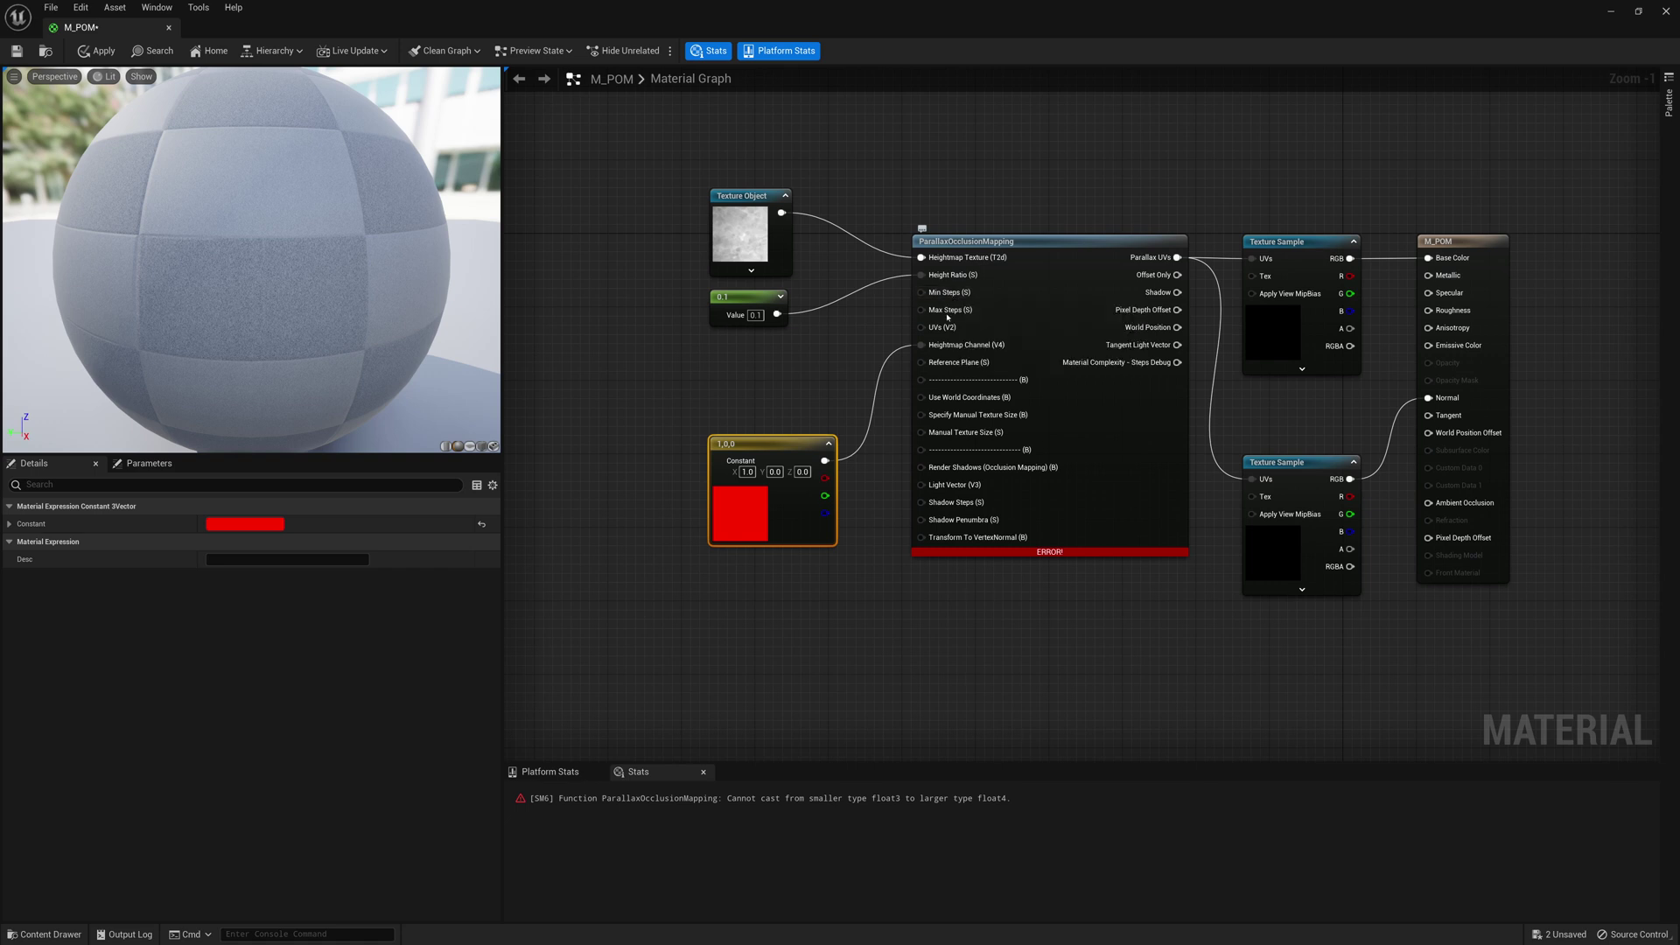
- Add a Constant node for Min Steps and another for Max Steps, stacked between the 0.1 constant and the Constant3Vector
left_click_drag(934, 298, 774, 357)
type("constant")
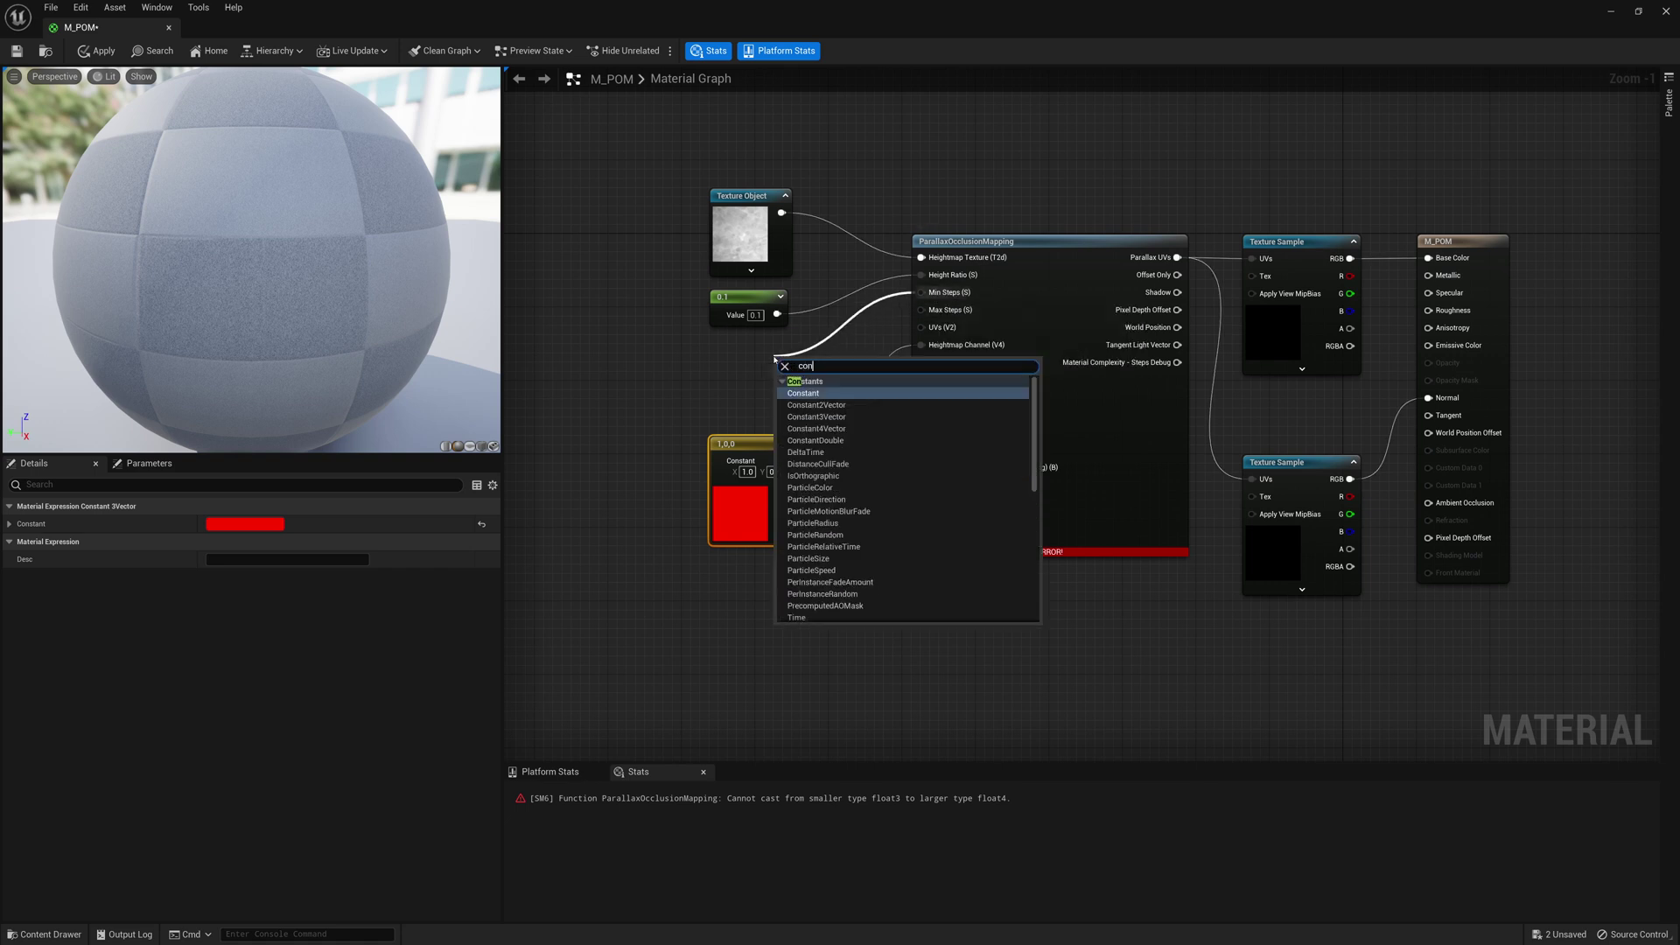
key("Return")
left_click_drag(798, 364, 733, 351)
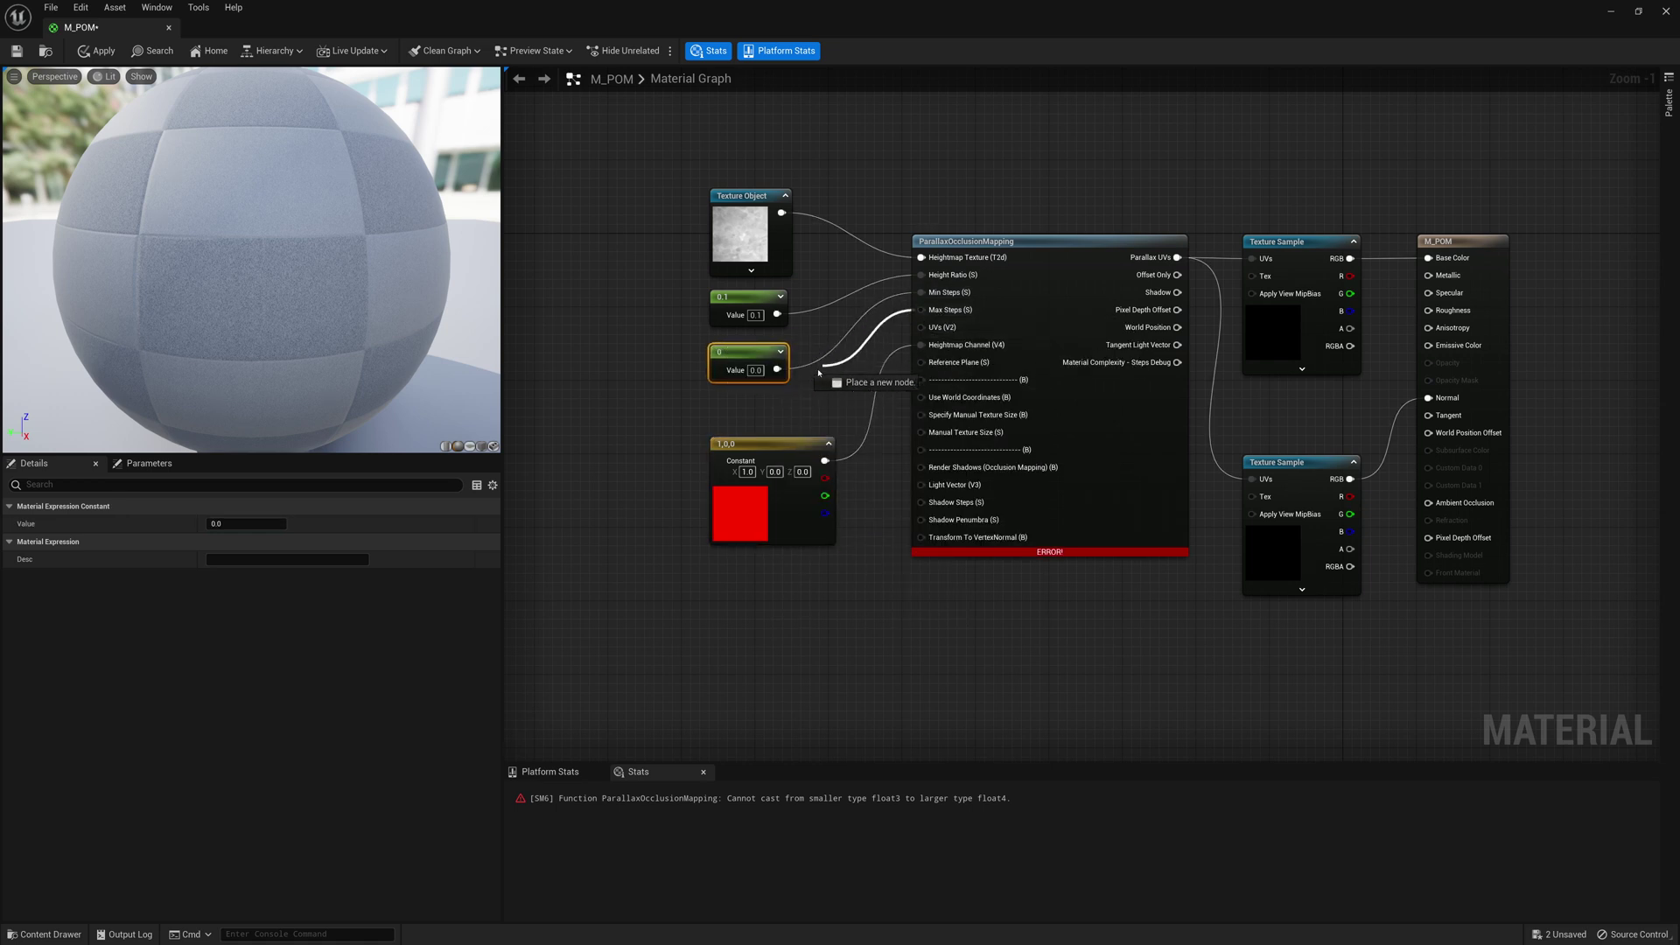
left_click_drag(921, 310, 740, 395)
type("constant")
key("Return")
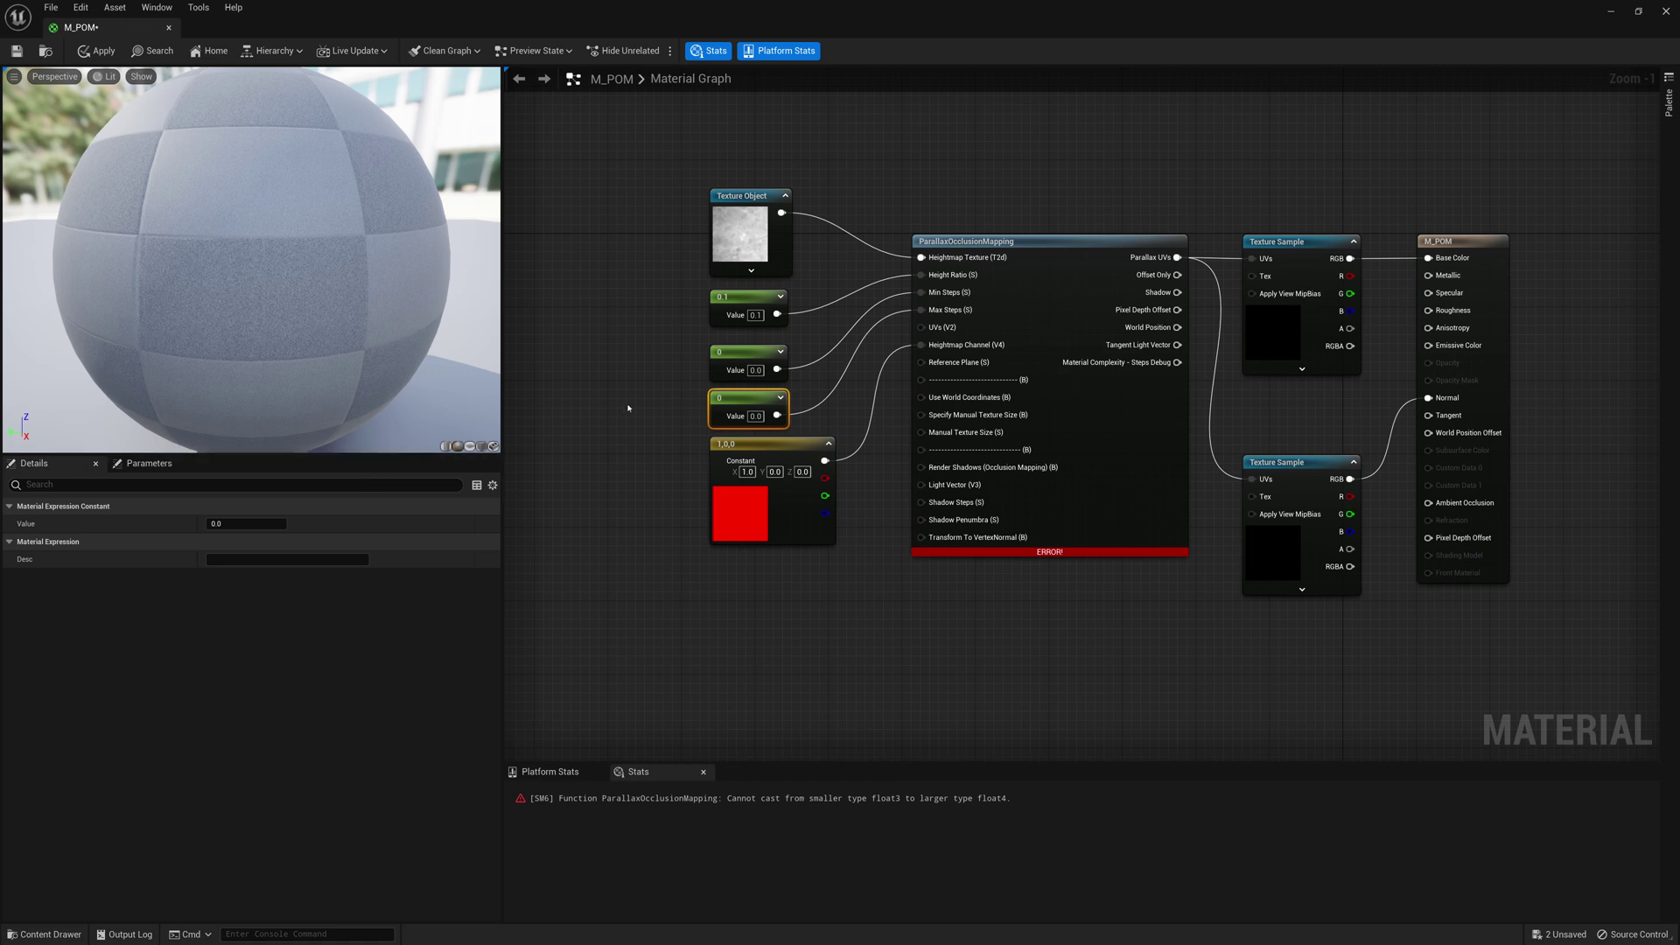
- Set the Min Steps constant to 16 and the Max Steps constant to 64
left_click(756, 370)
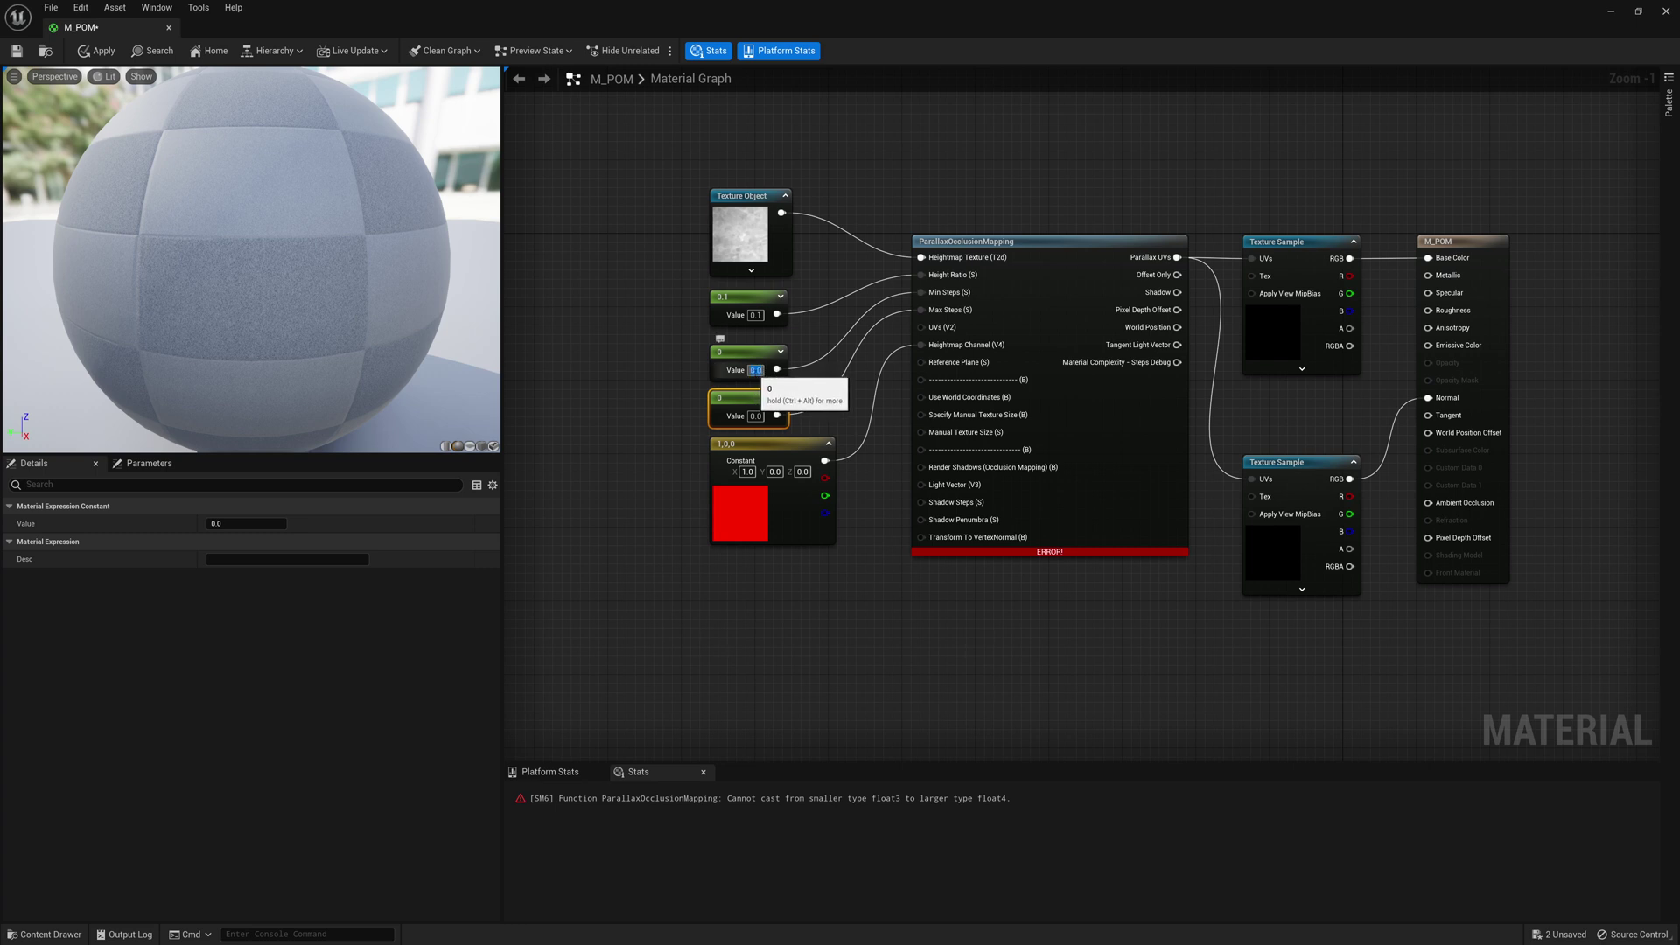
type("16")
key("Return")
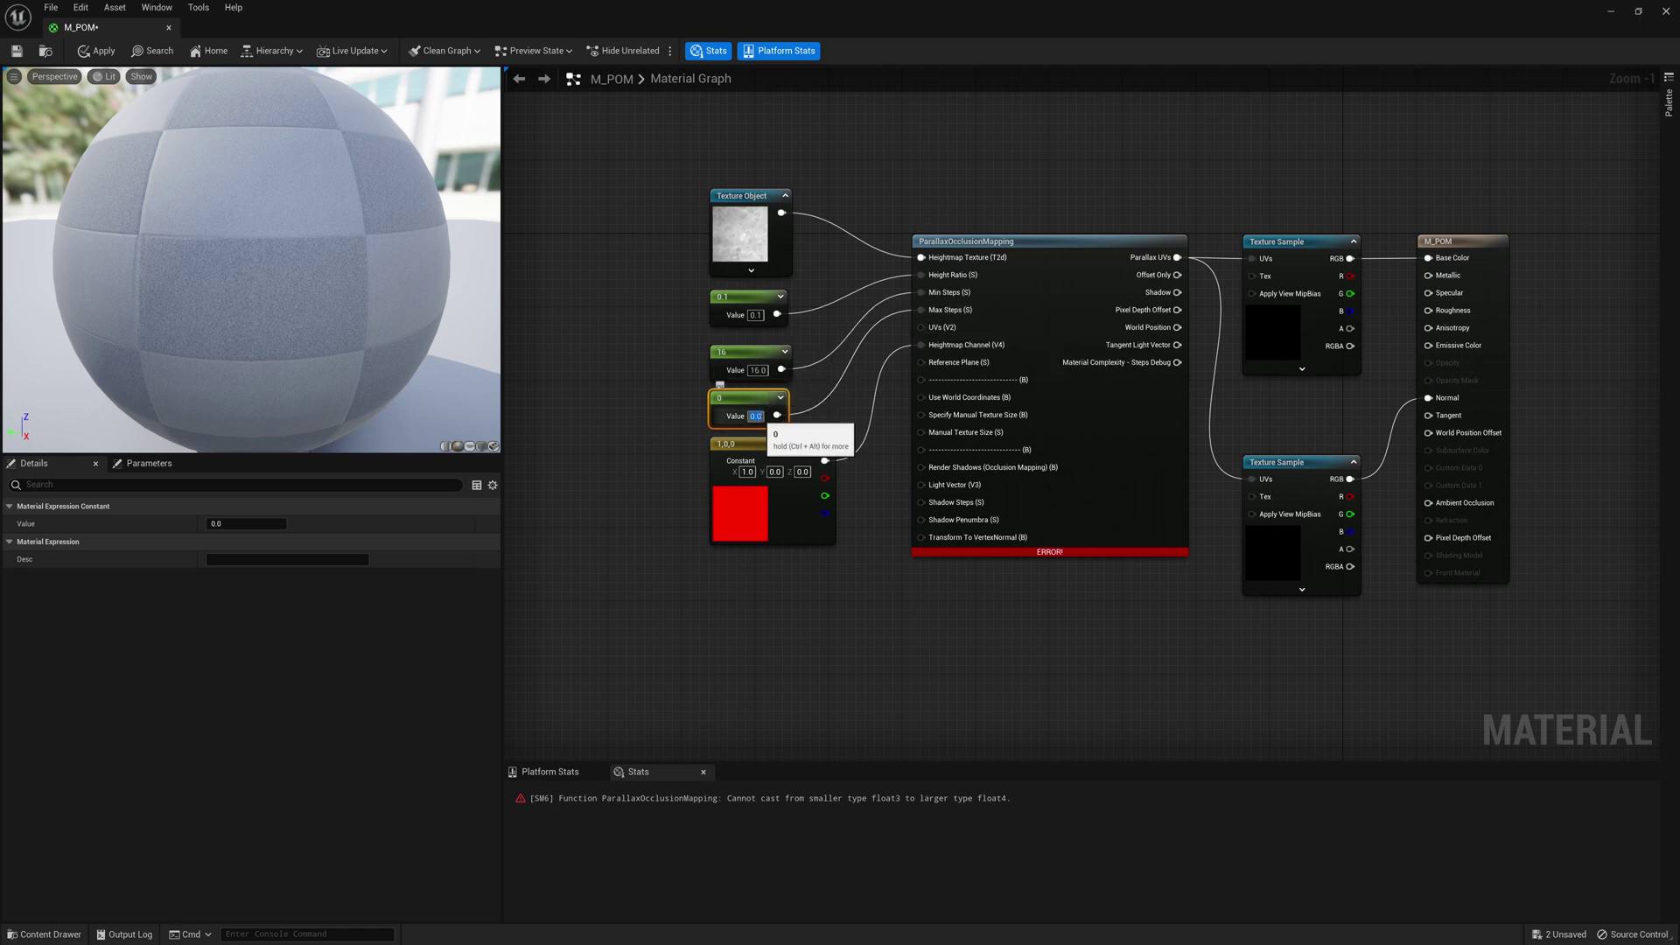
type("64")
key("Return")
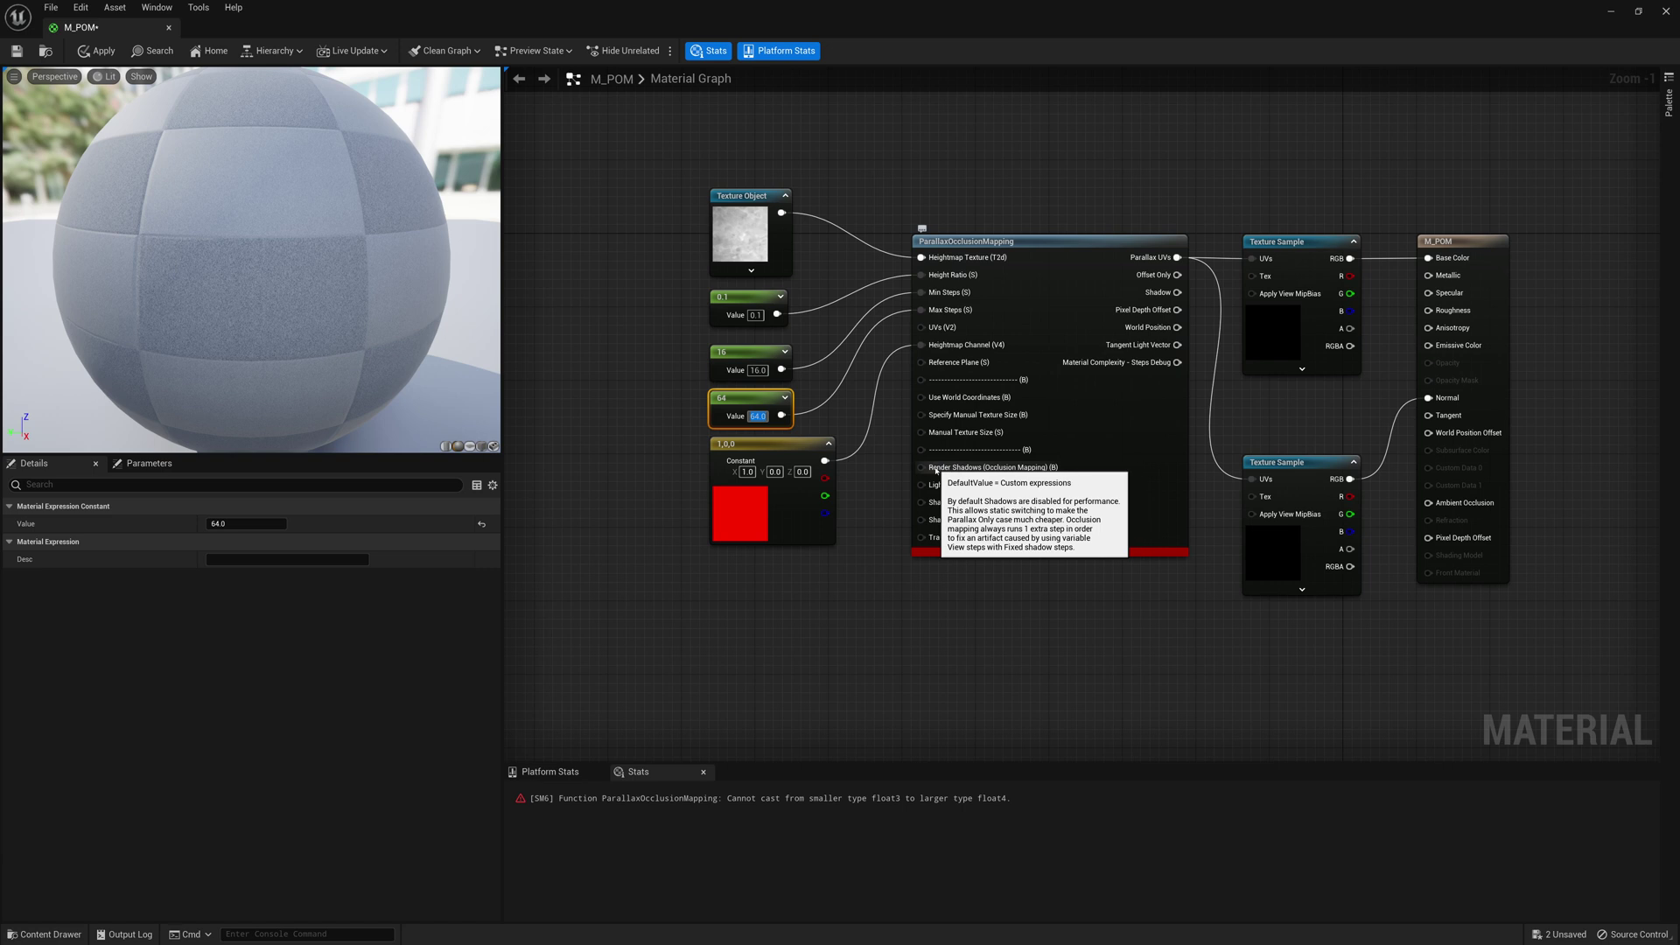
- Add a Static Bool node set to True feeding Render Shadows (Occlusion Mapping), and place it below the Constant3Vector
left_click_drag(936, 470, 758, 604)
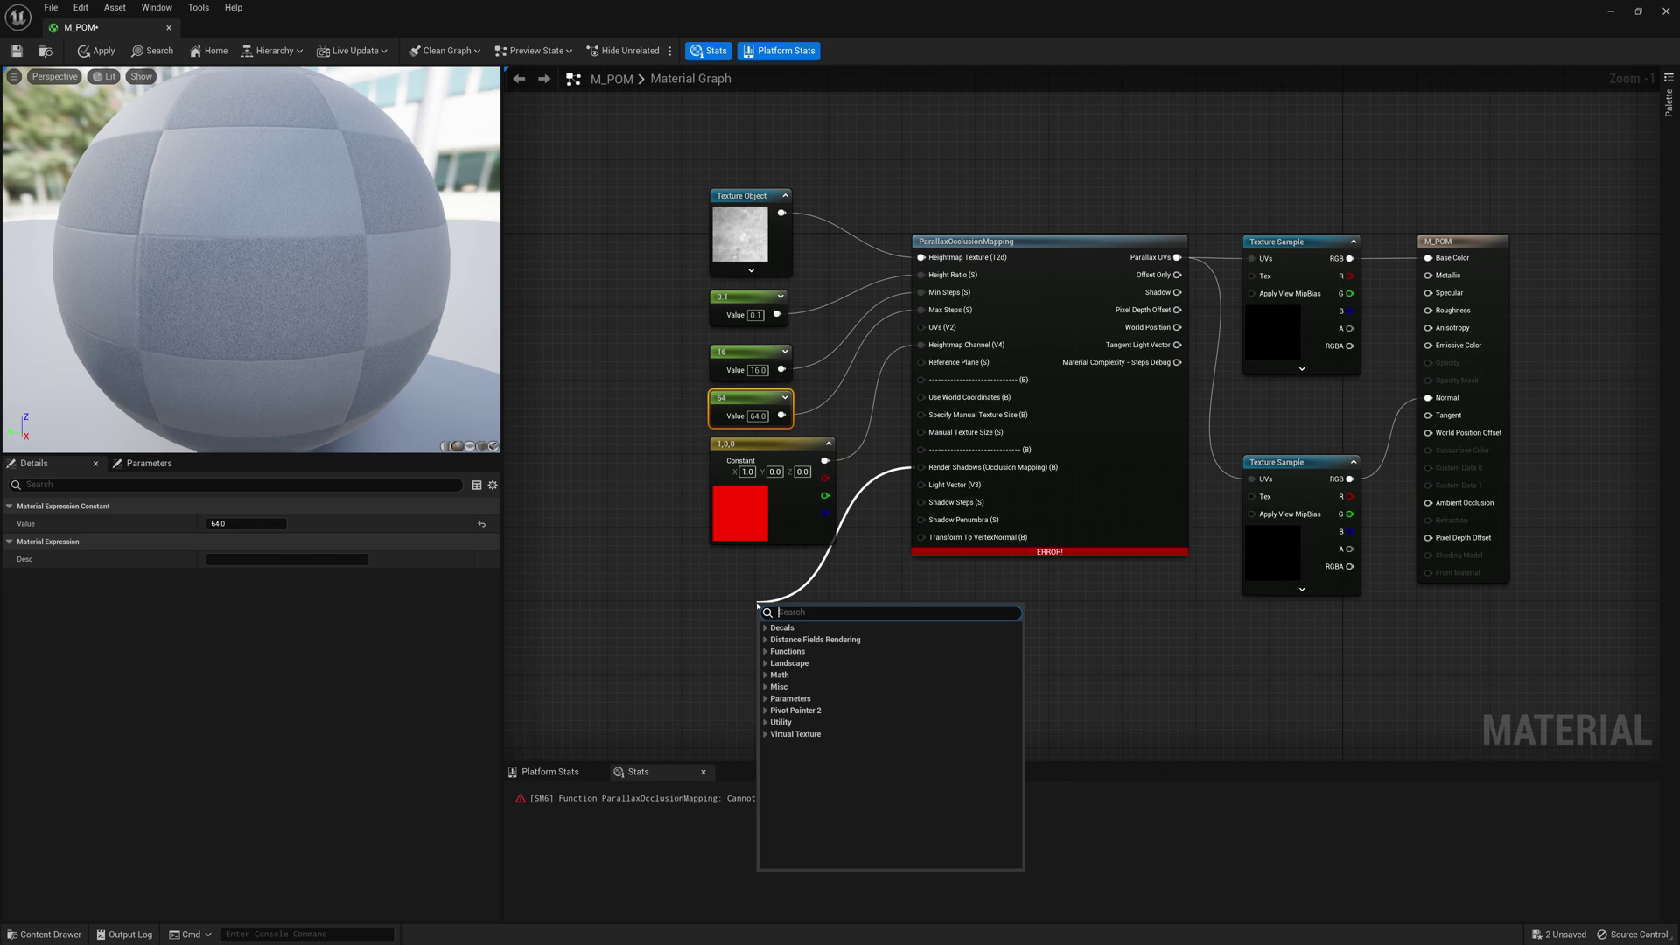
type("bool")
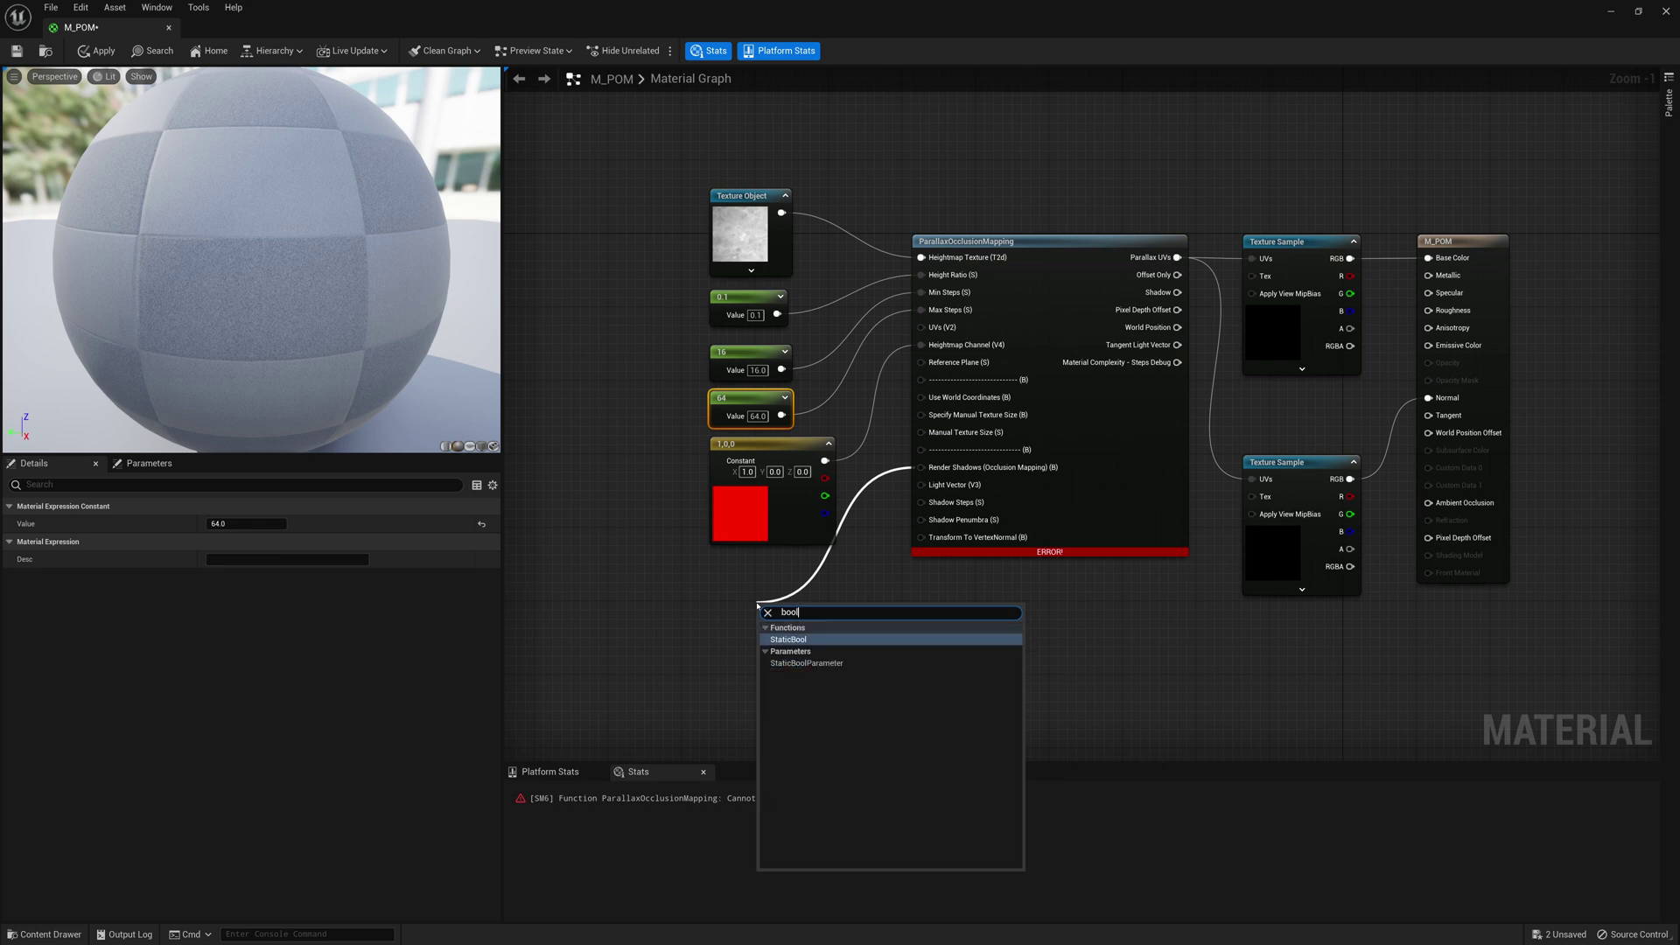
key("Return")
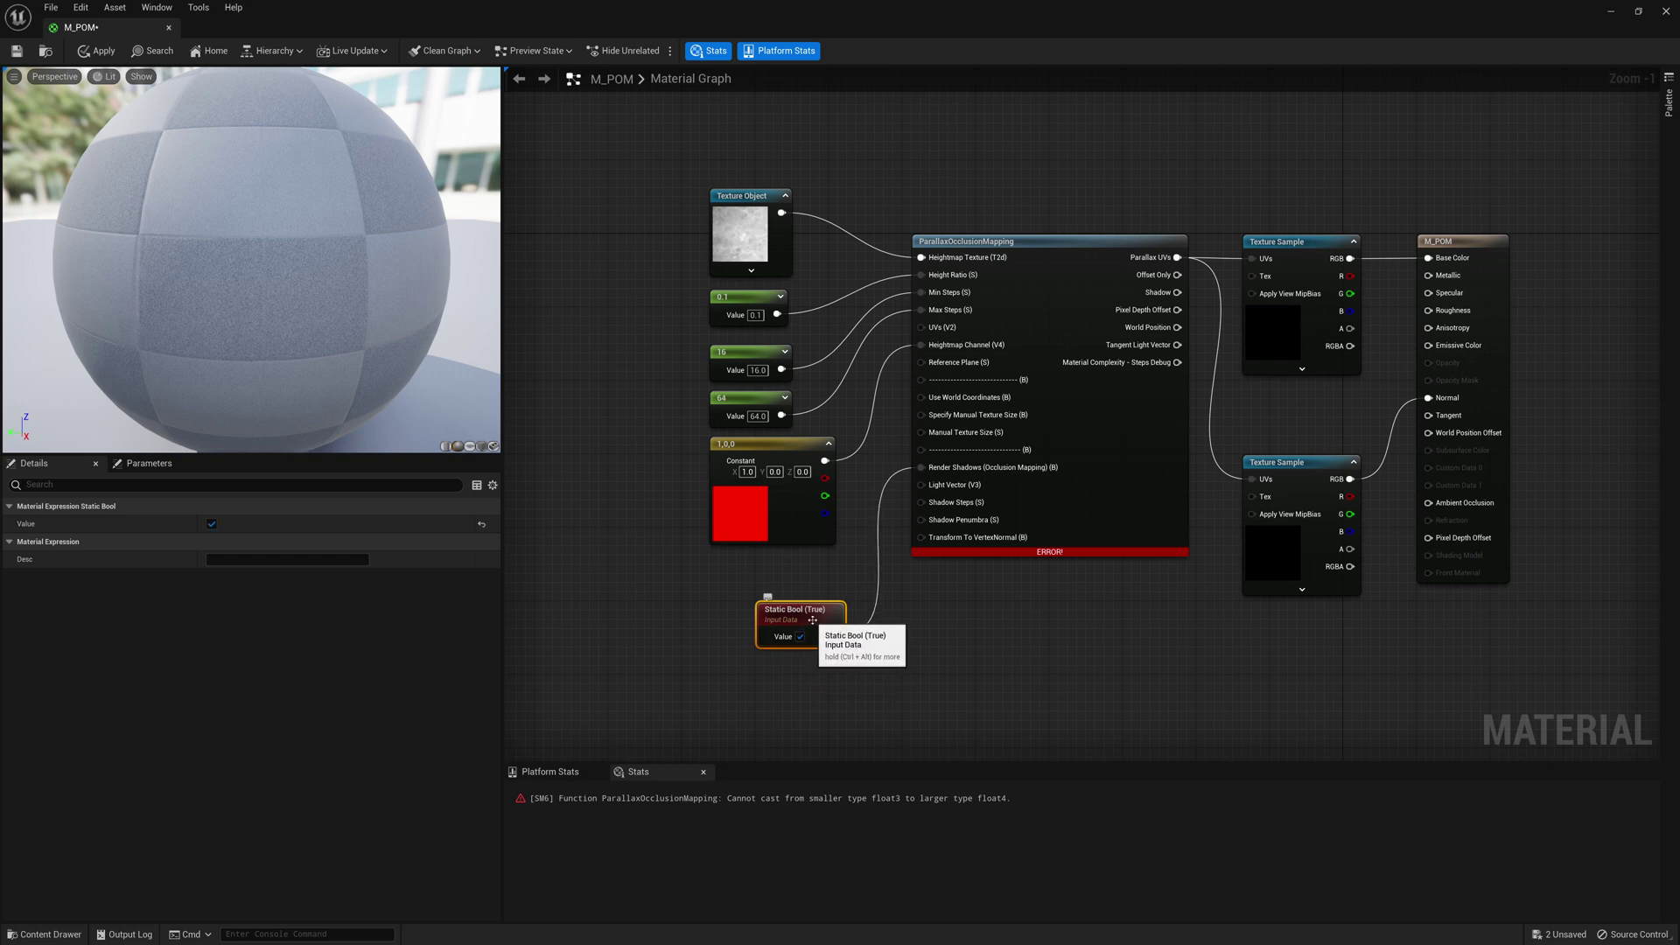
left_click_drag(813, 620, 763, 588)
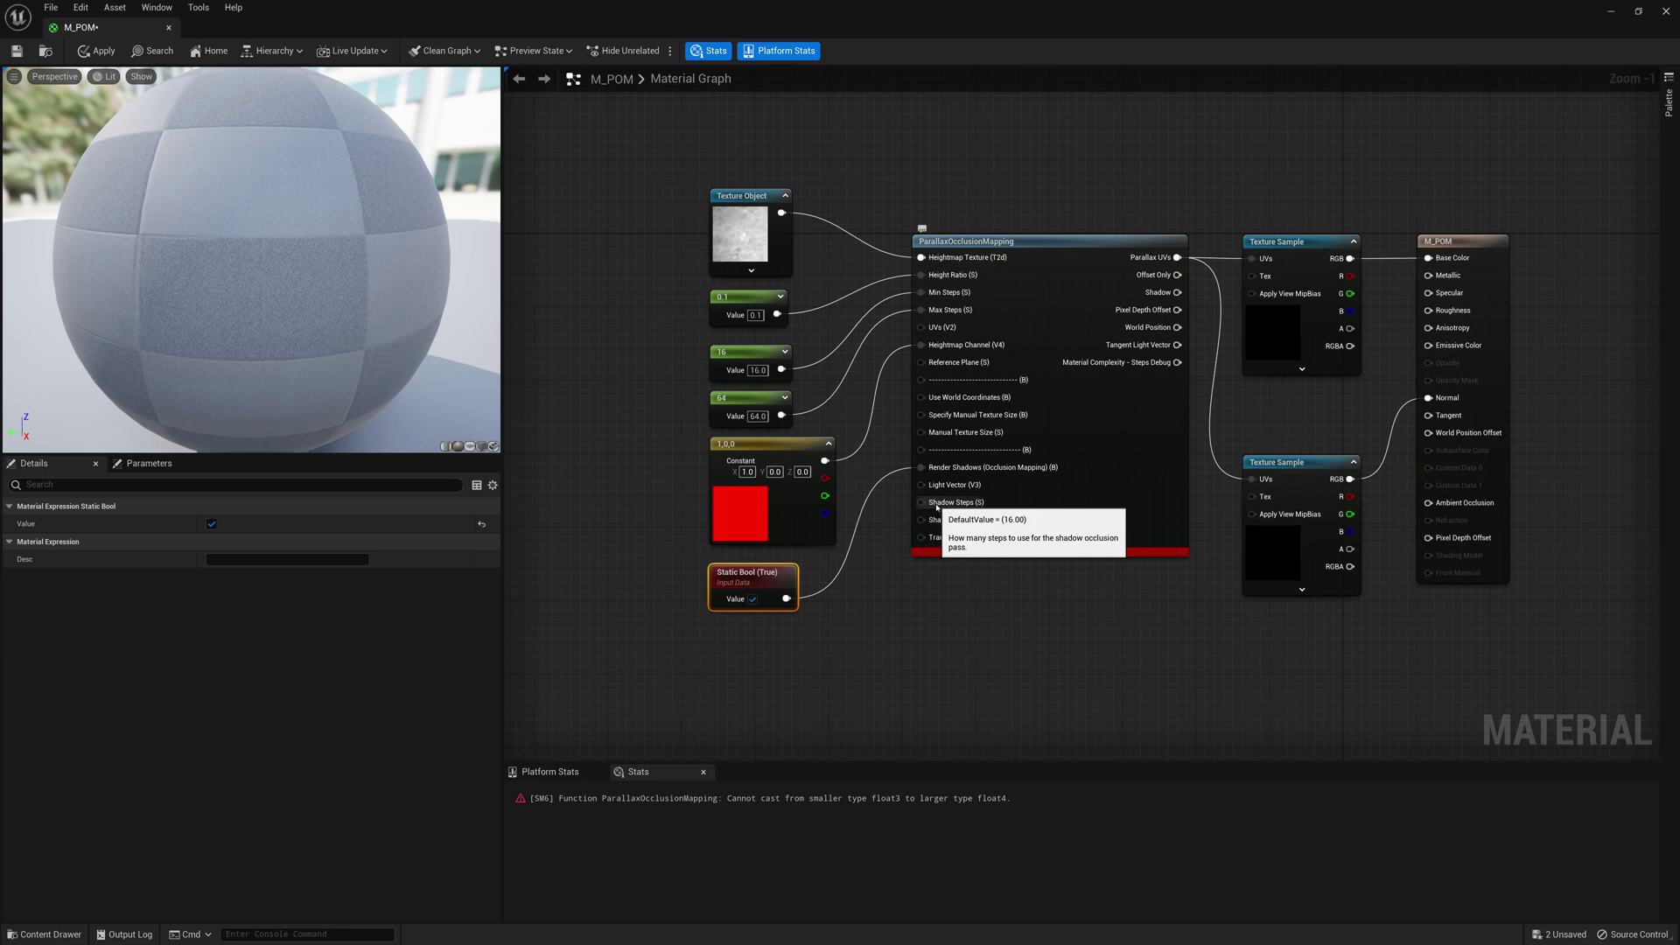
- Add a Constant node set to 32 feeding Shadow Steps, and place it below the Static Bool node
left_click_drag(938, 508, 785, 647)
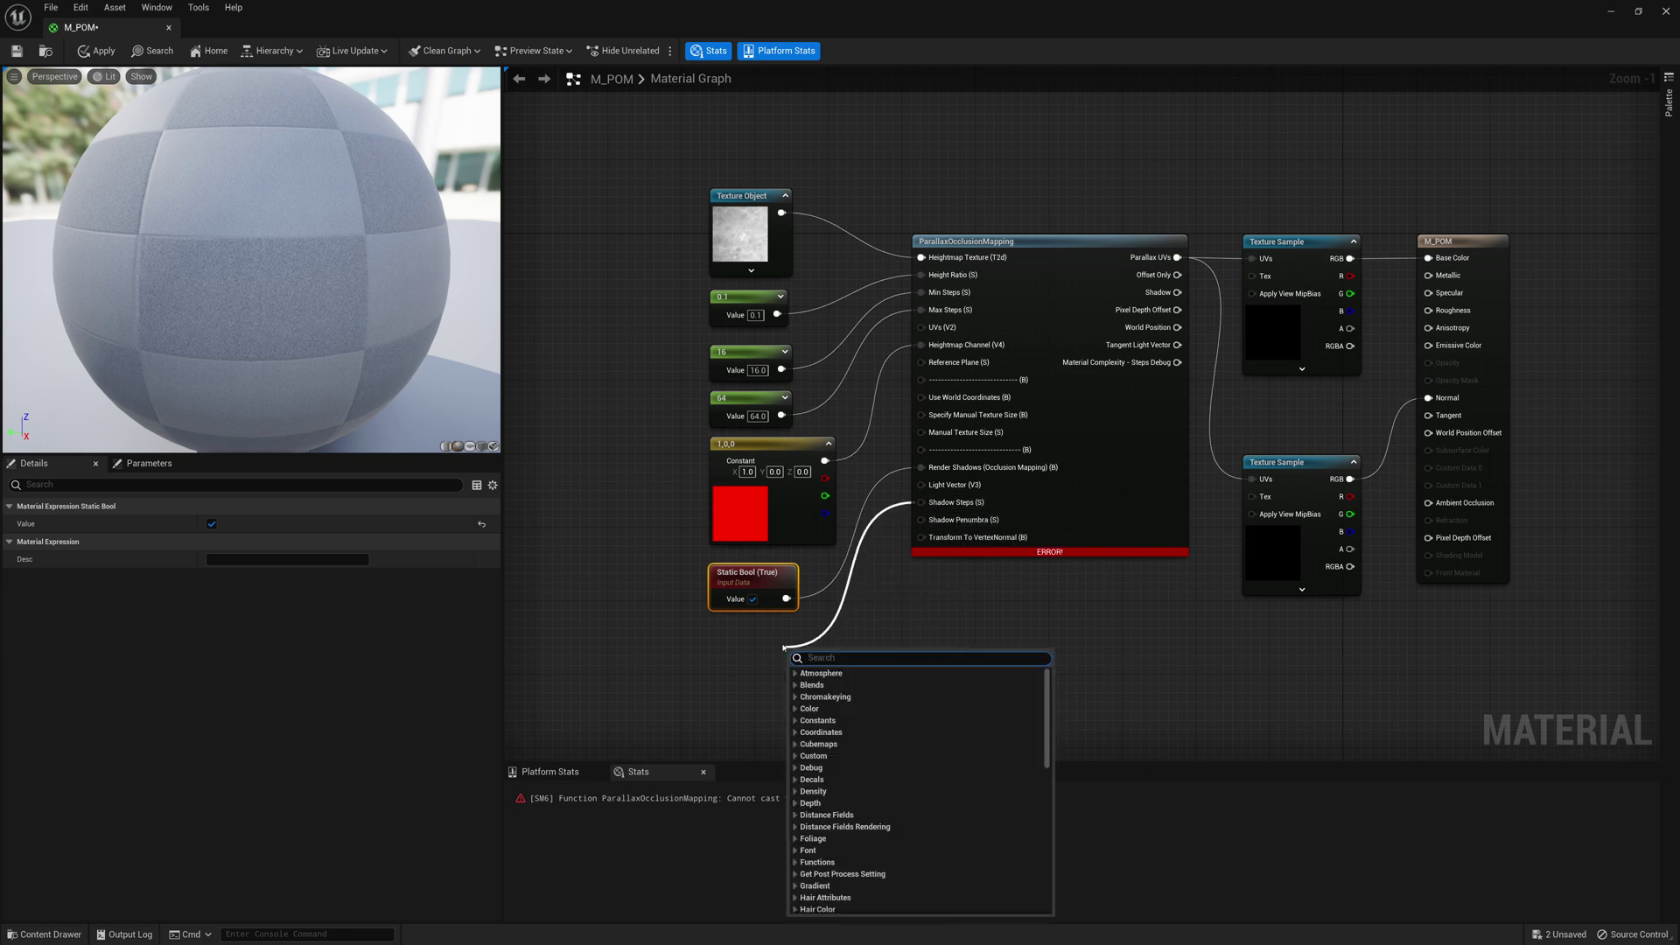
type("constant")
key("Return")
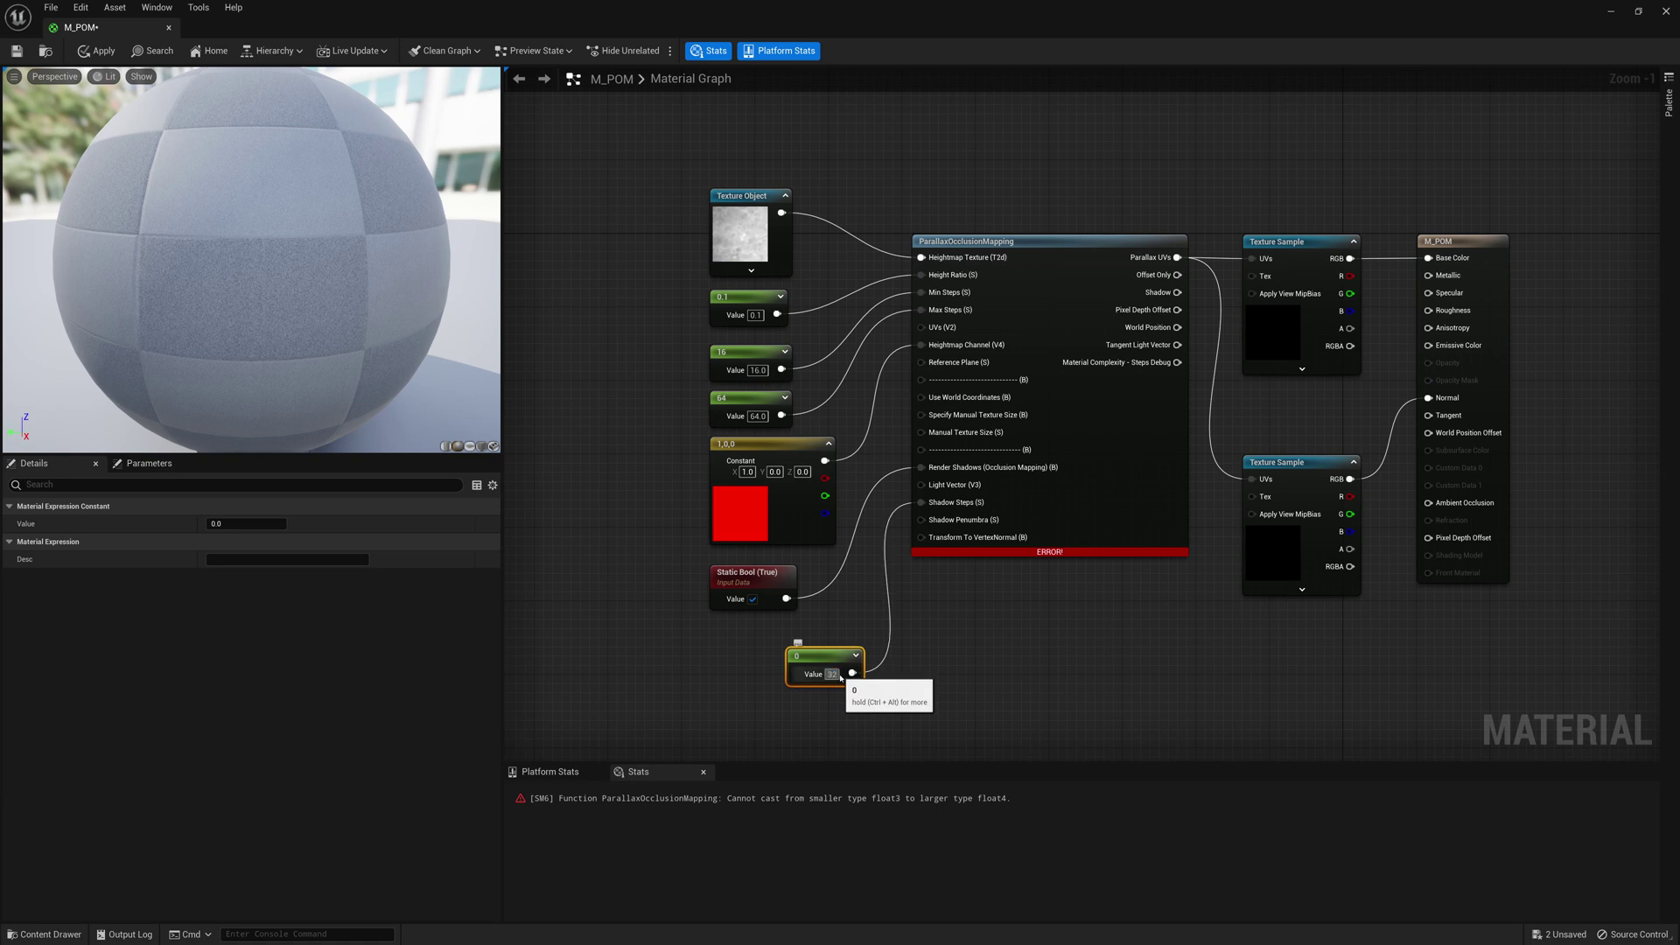
type("32")
key("Return")
left_click_drag(835, 658, 758, 641)
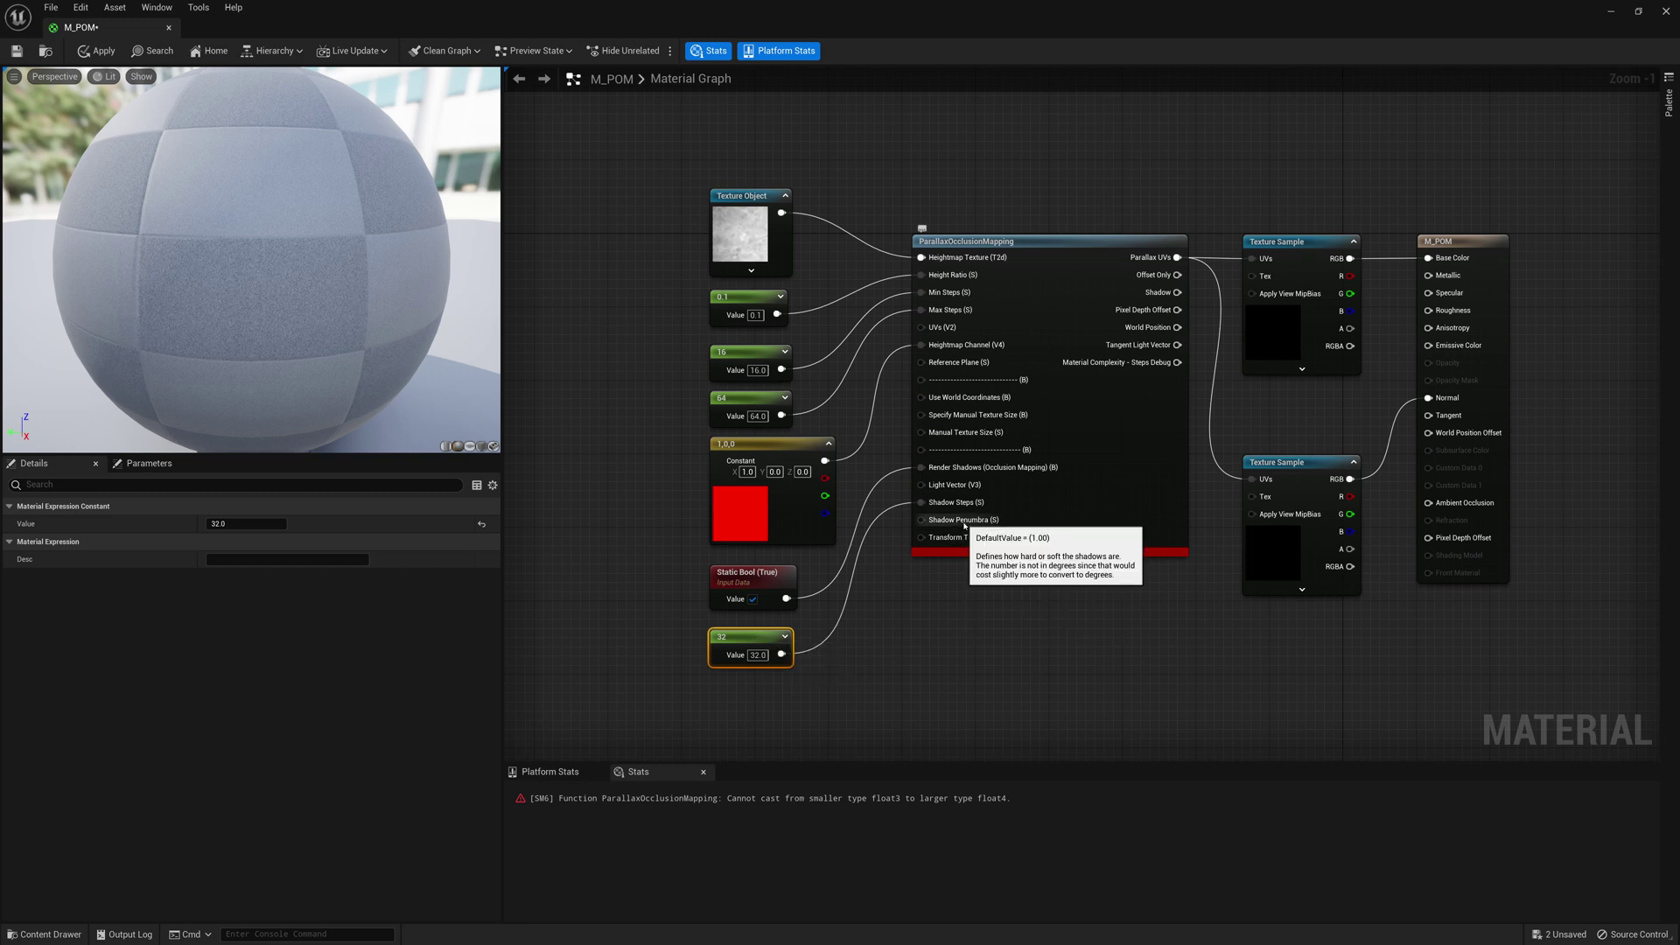
- Add a Constant node set to 1 feeding Shadow Penumbra, and place it below the 32 constant
left_click_drag(966, 525, 776, 704)
type("constant")
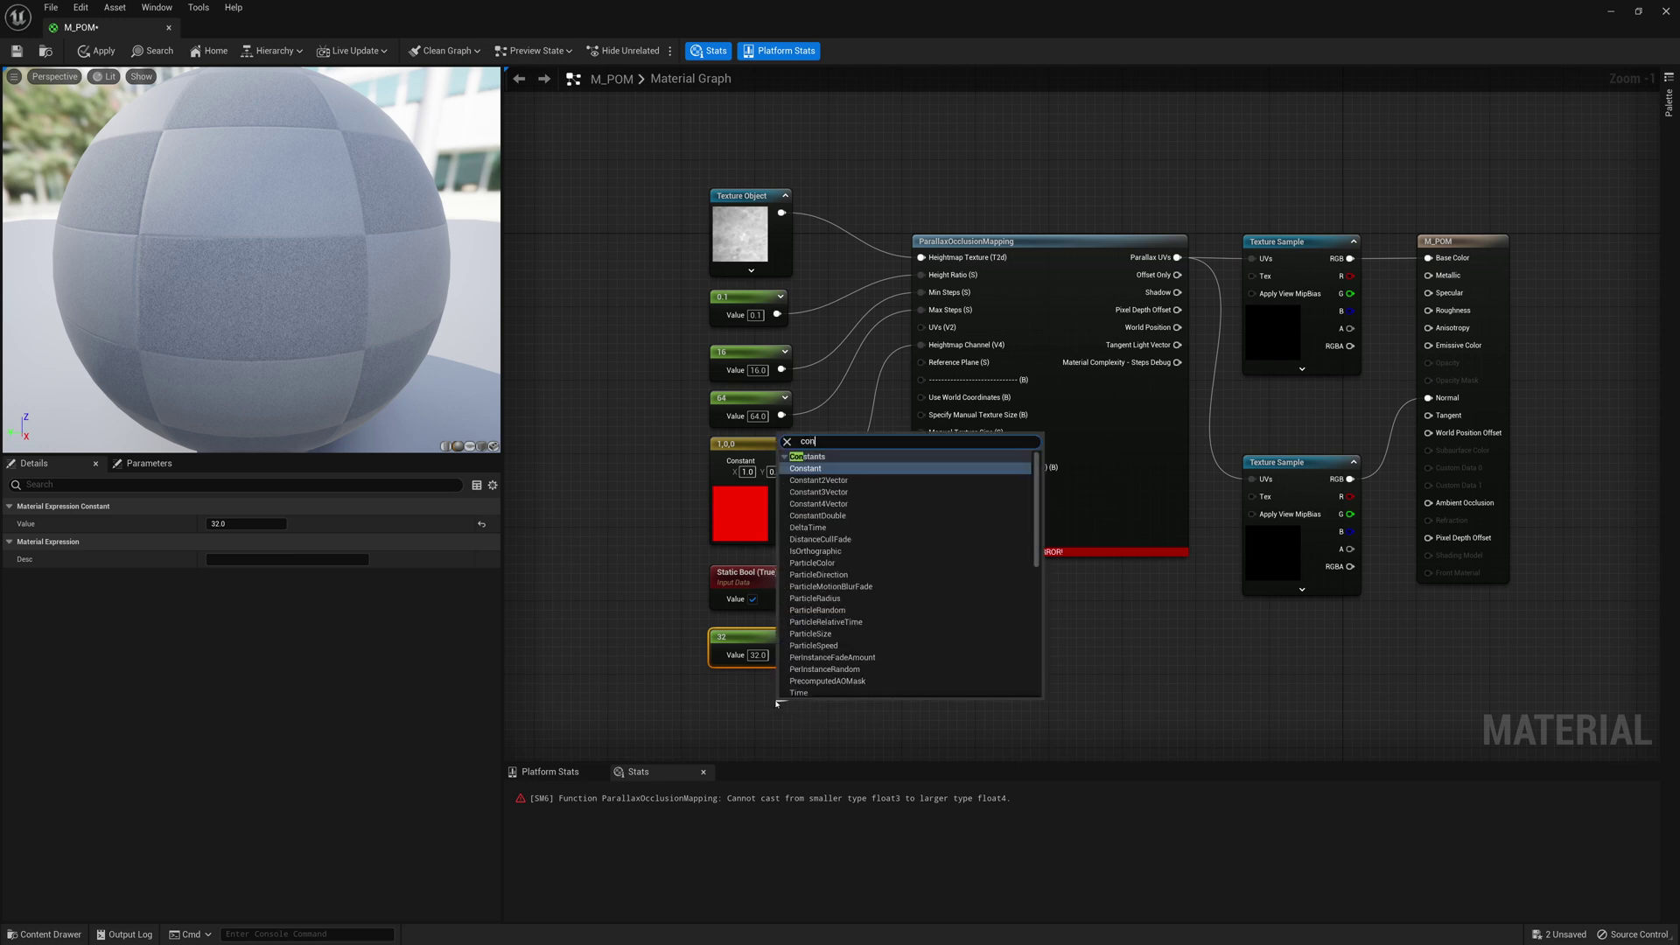
key("Return")
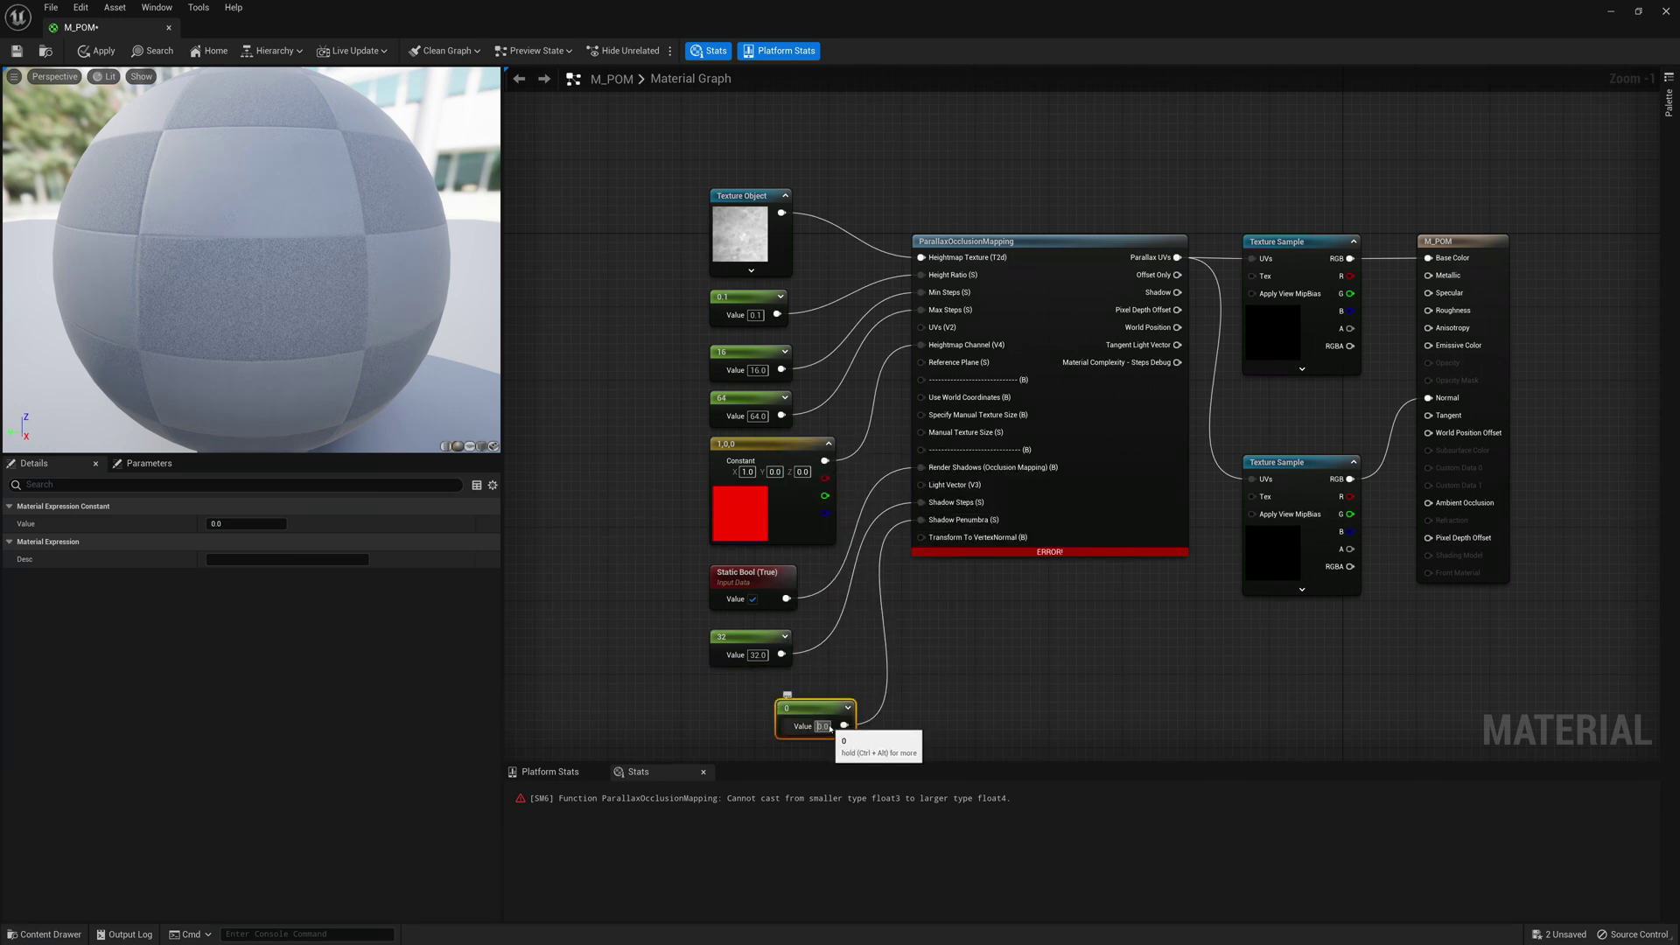
type("1")
key("Return")
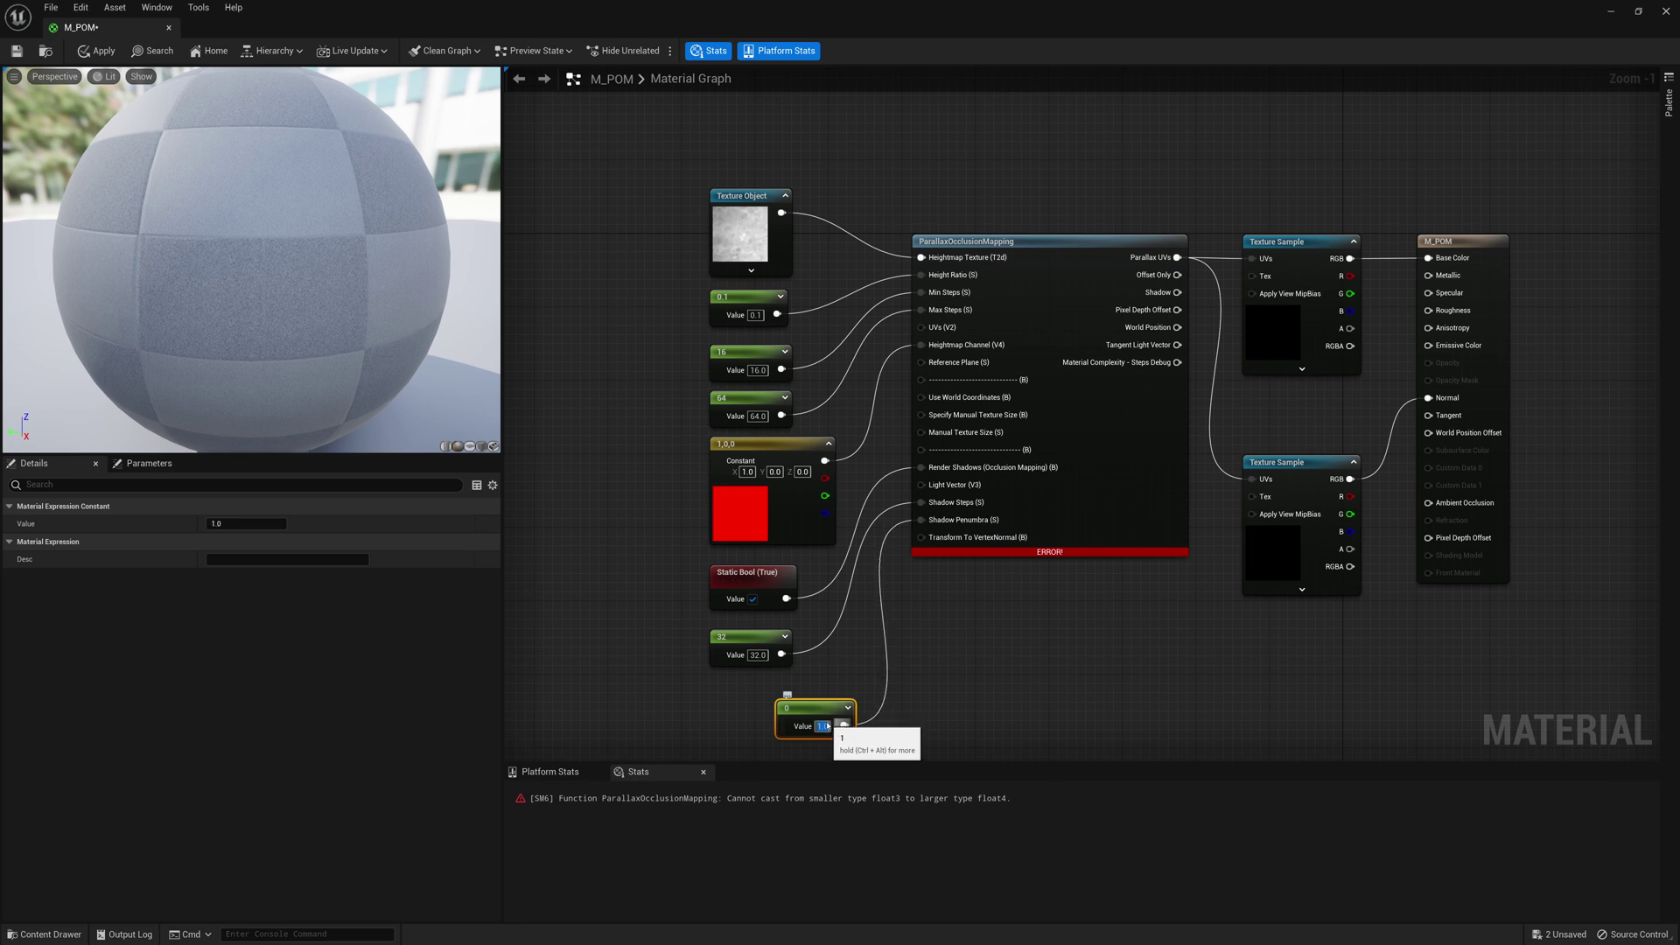
left_click_drag(815, 712, 752, 700)
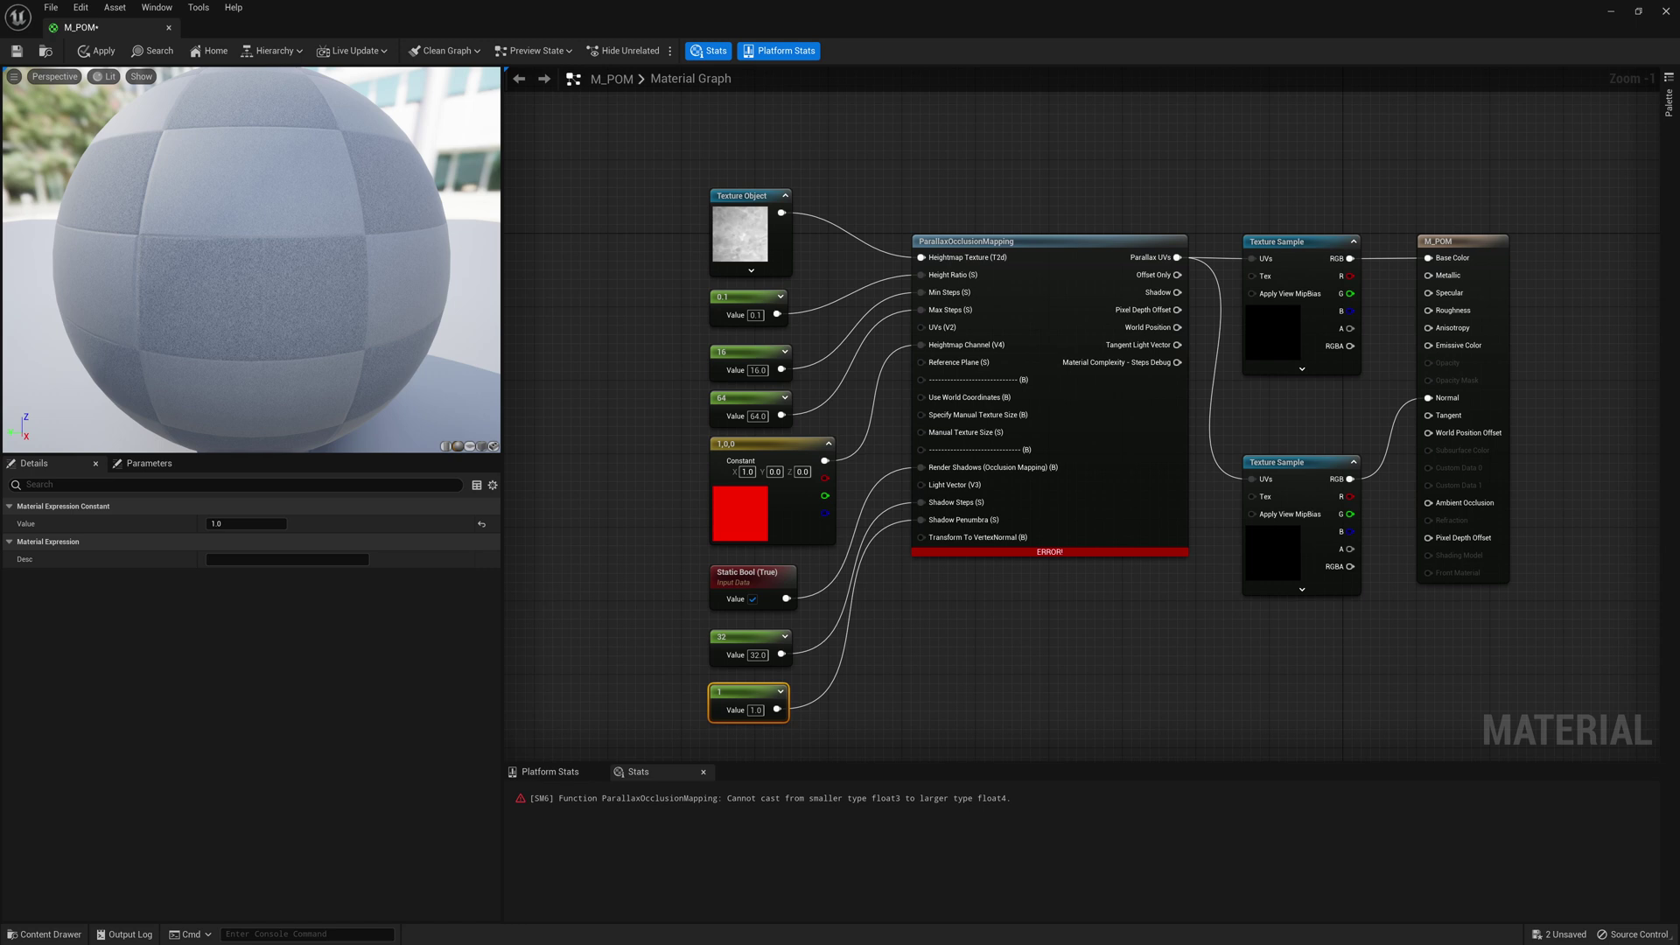
- Add a SkyAtmosphereLightDirection node feeding Light Vector, and fit it between the Static Bool and the lowered 32 and 1 constants
left_click_drag(922, 485, 634, 645)
type("S")
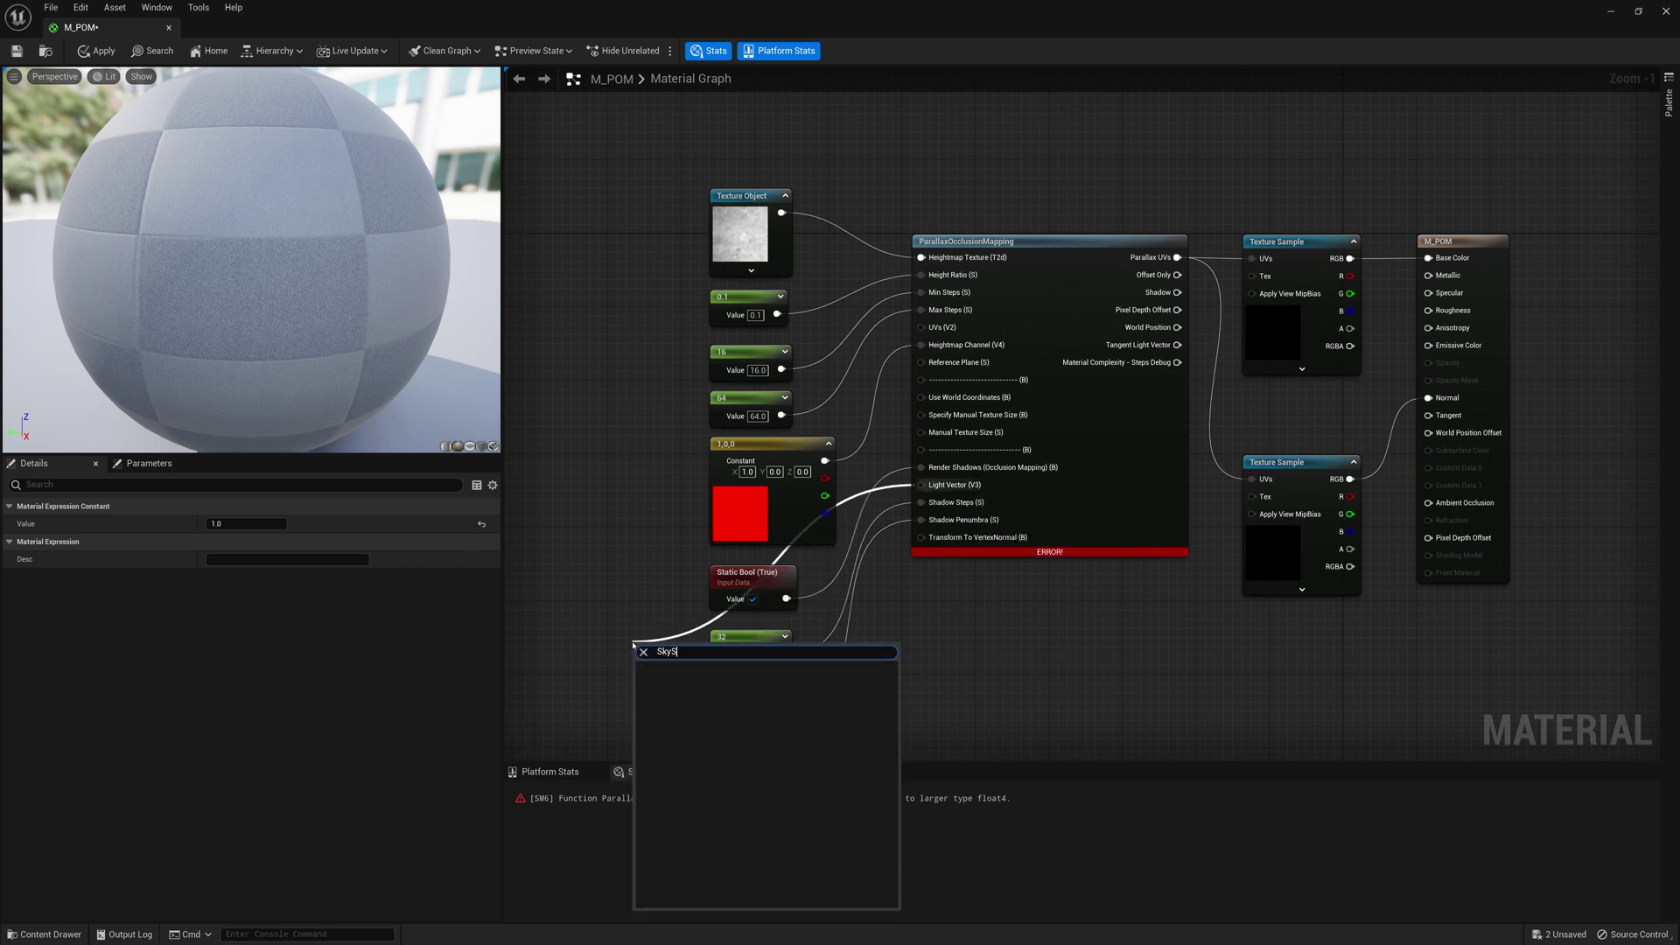
type("kyAtmosphereLight")
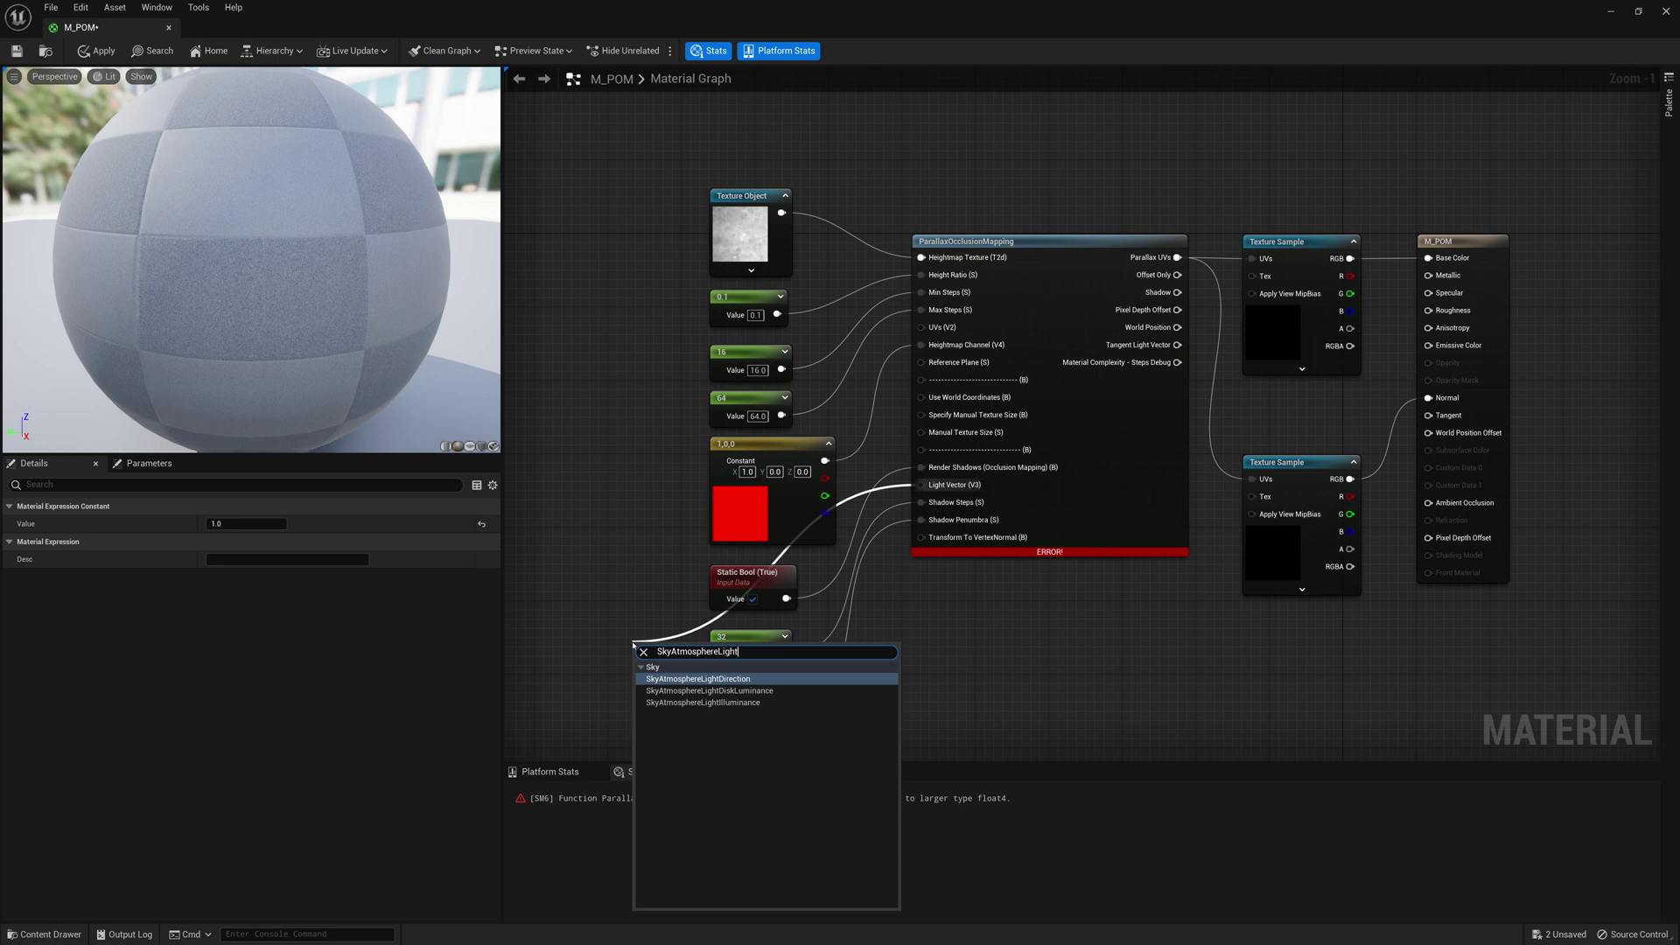
key("Return")
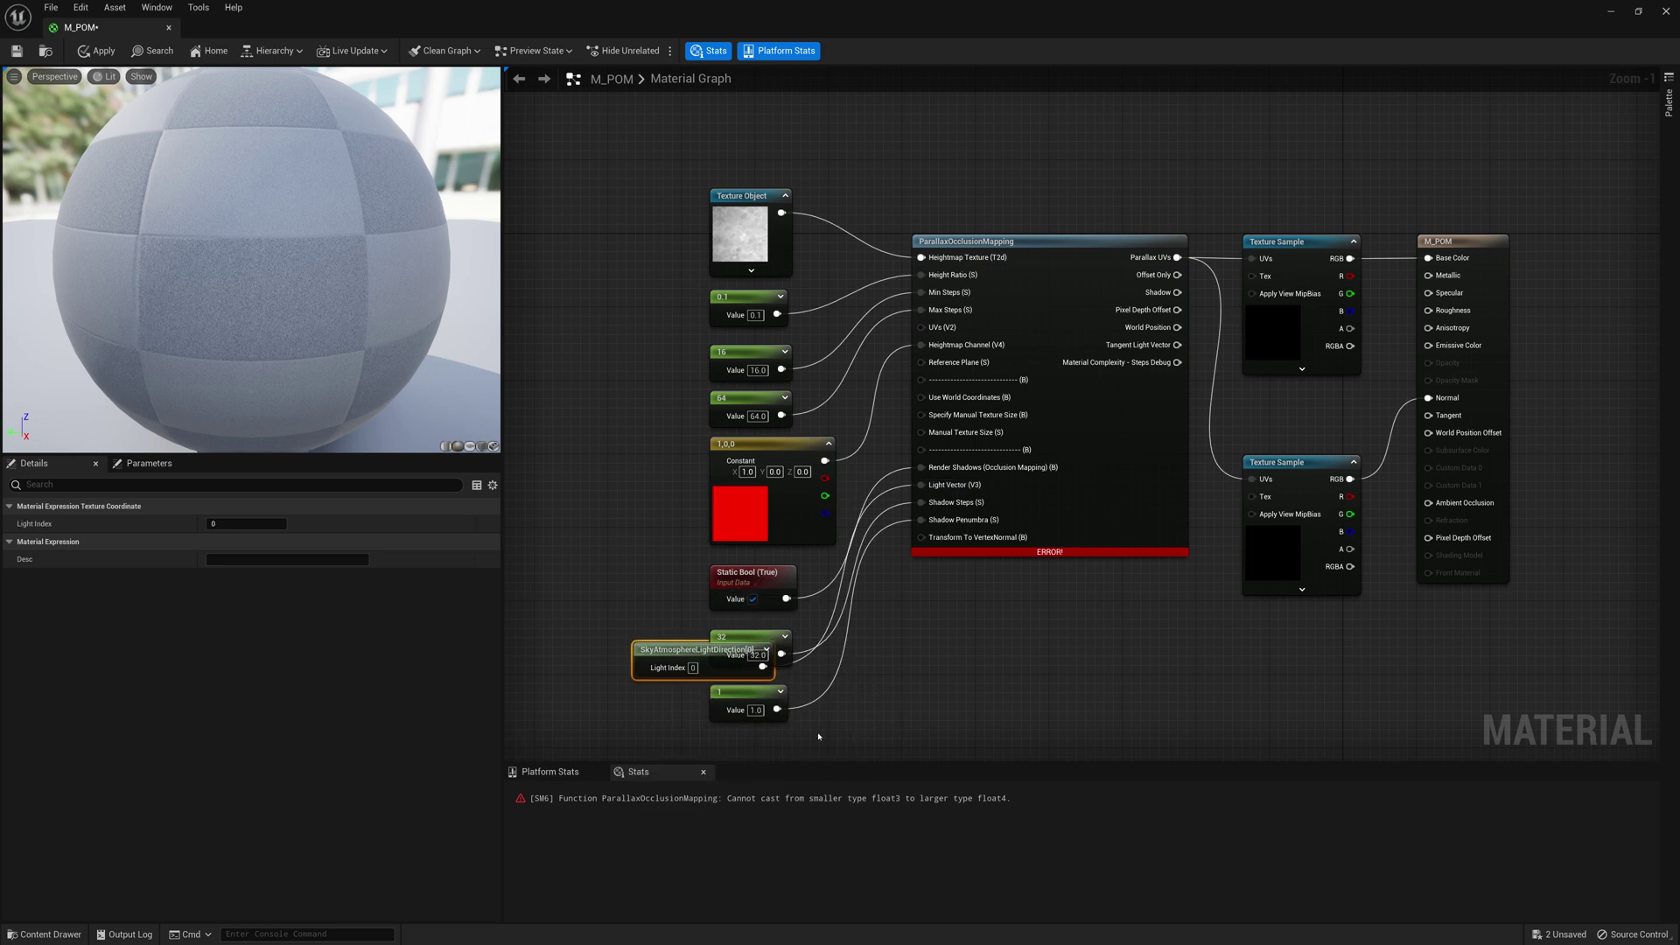
left_click_drag(767, 700, 772, 709)
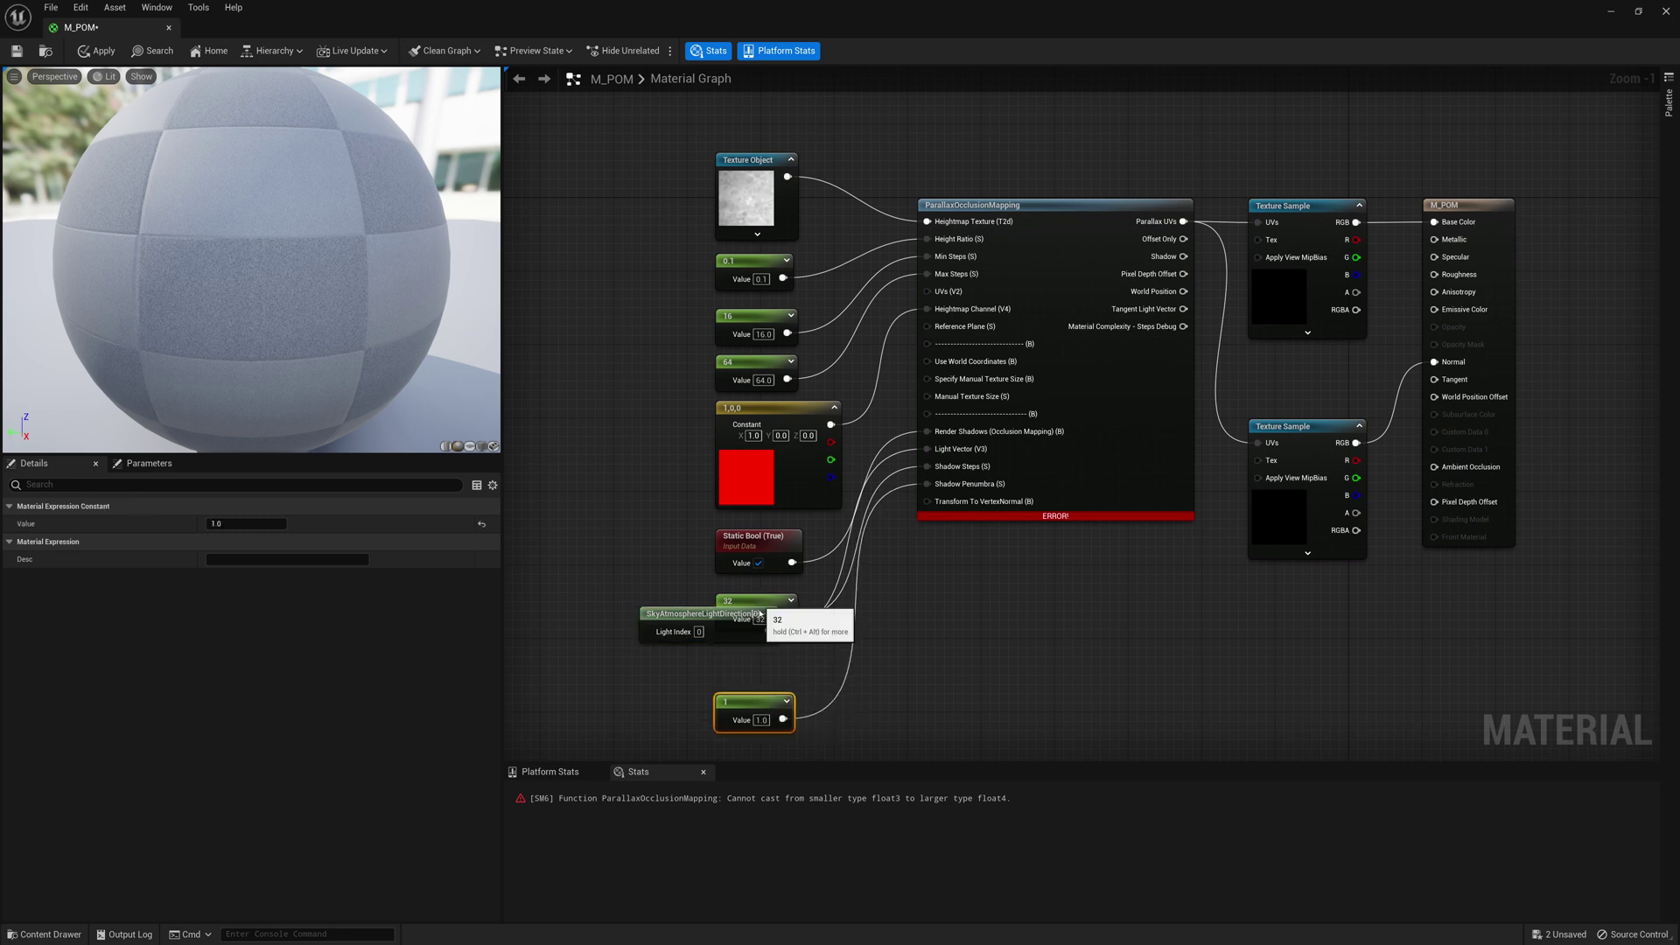
mouse_move(760, 615)
left_mouse_down()
mouse_move(760, 670)
mouse_move(737, 573)
mouse_move(751, 625)
left_mouse_up()
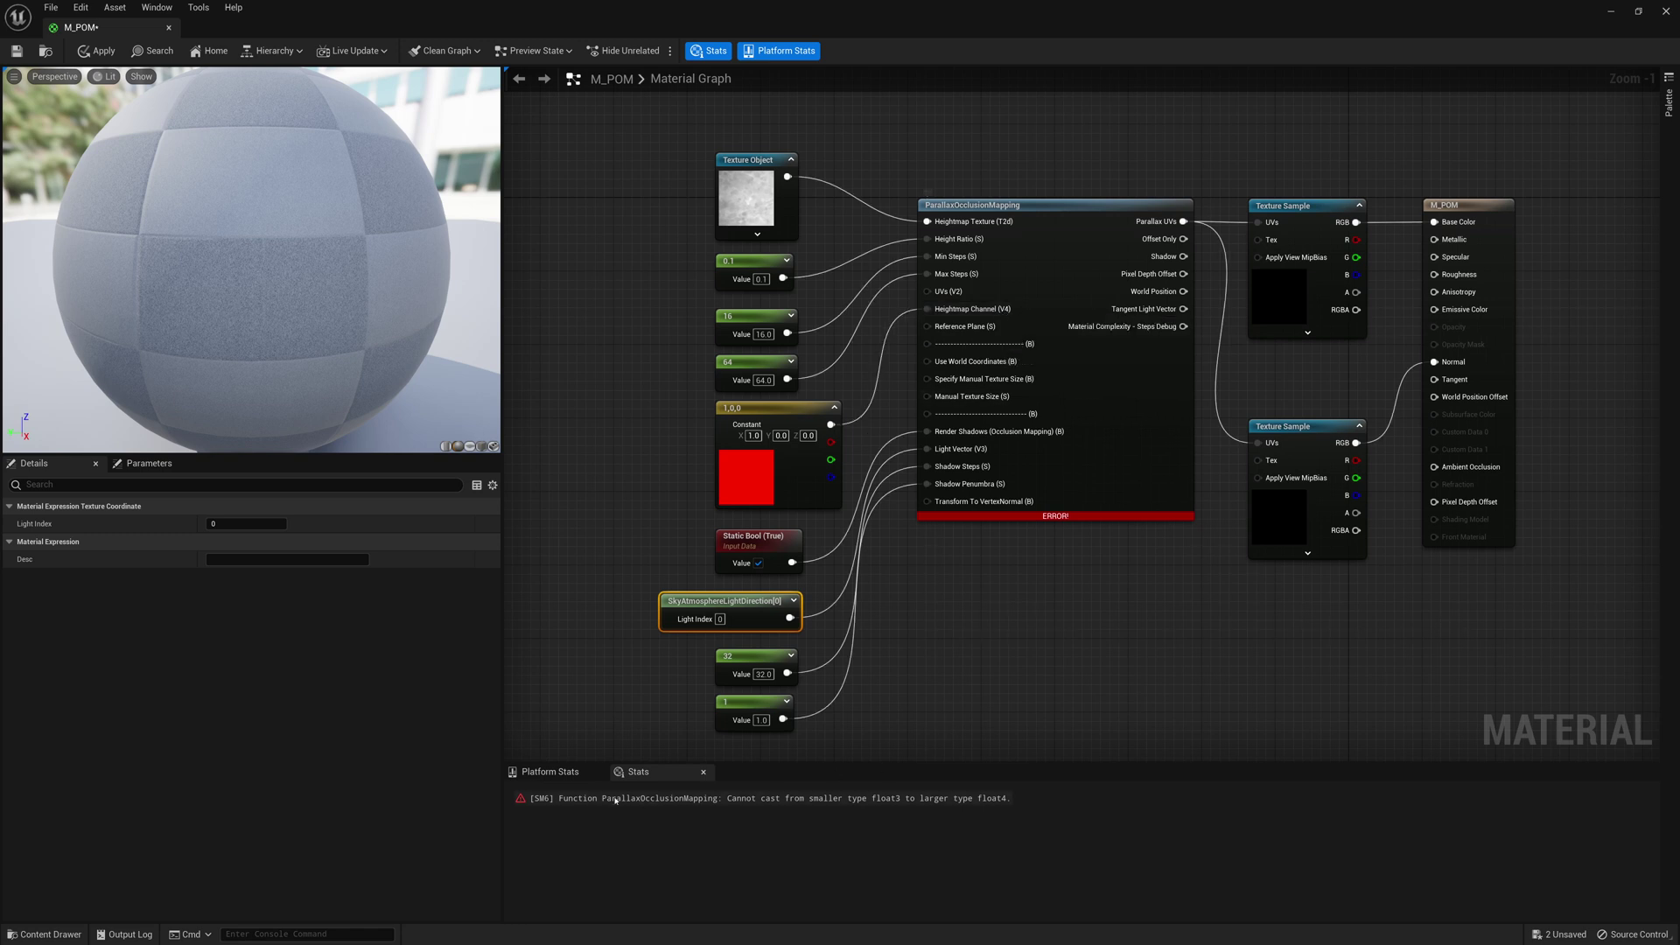
- Delete the Constant3Vector node that feeds Heightmap Channel
left_click(700, 804)
left_click_drag(743, 507, 669, 516)
key("Delete")
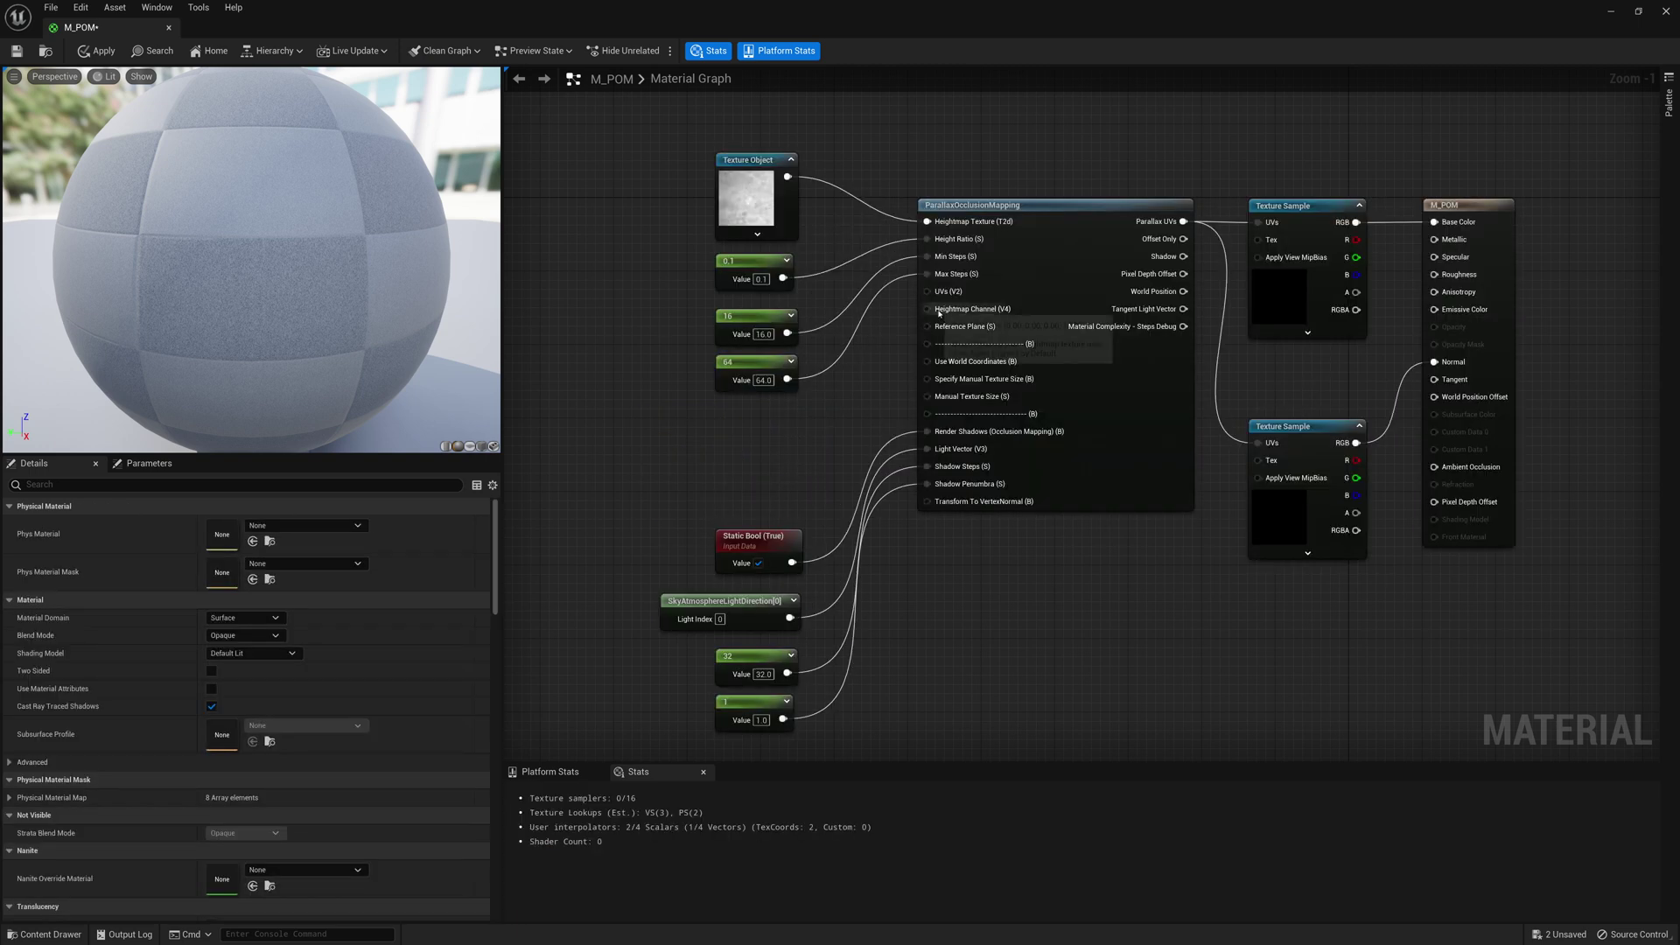
- Add a Constant4Vector feeding Heightmap Channel, place it above the Static Bool node and set its R value to 1
left_click_drag(926, 309, 761, 455)
type("const")
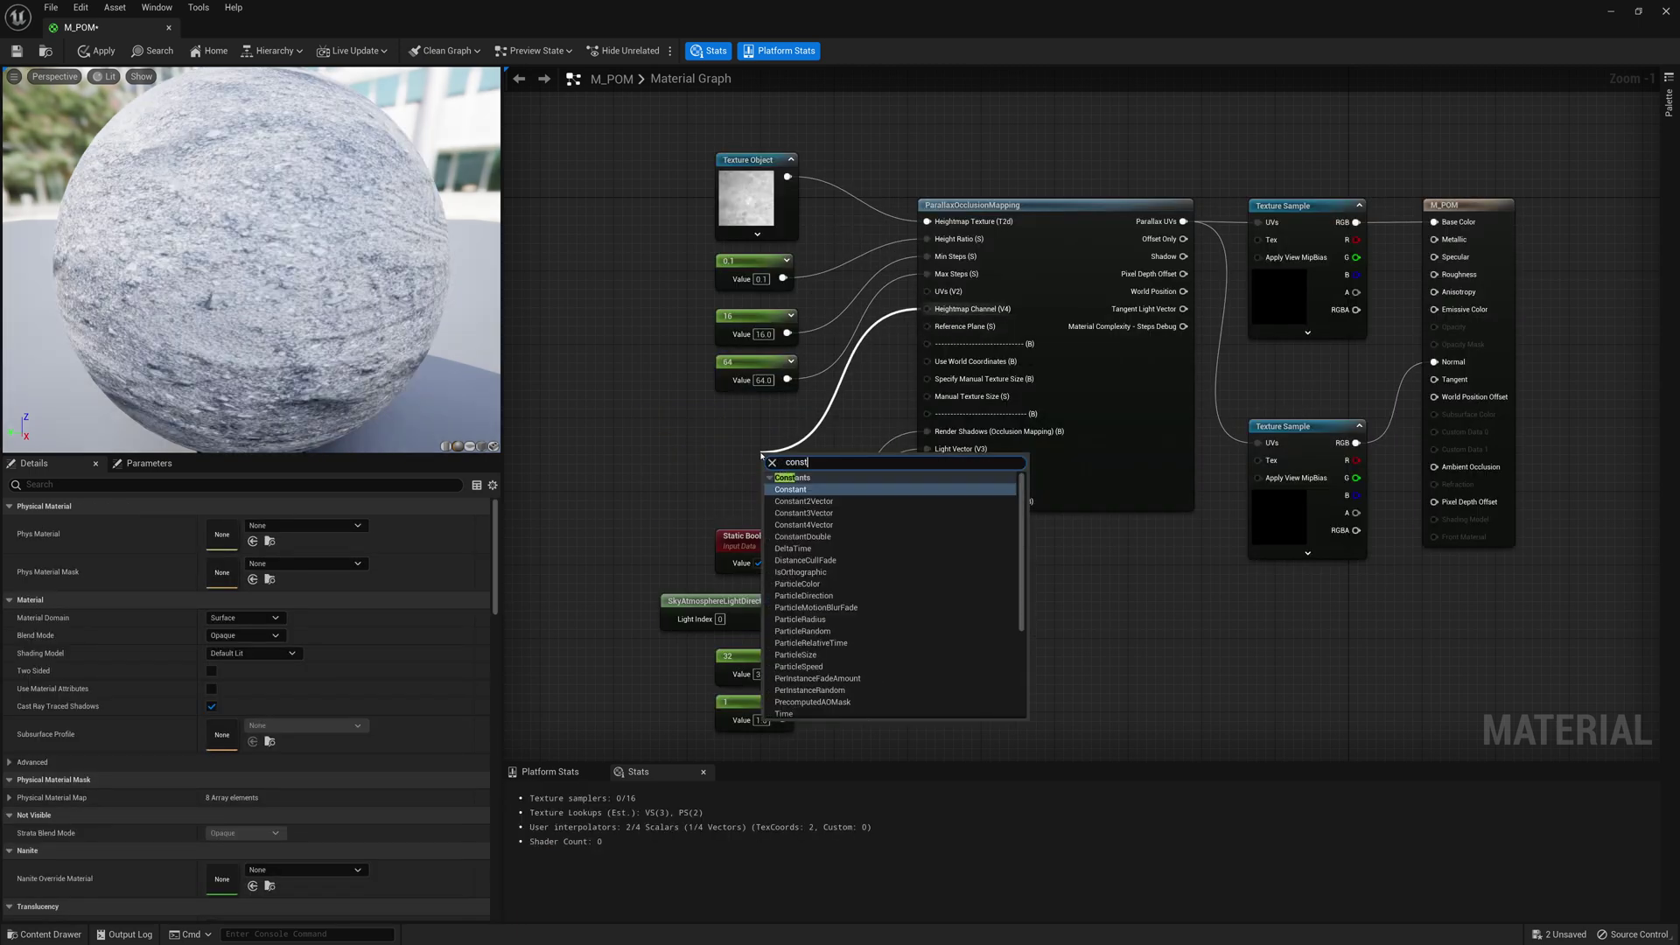
key("Down")
key("Down")
key("Return")
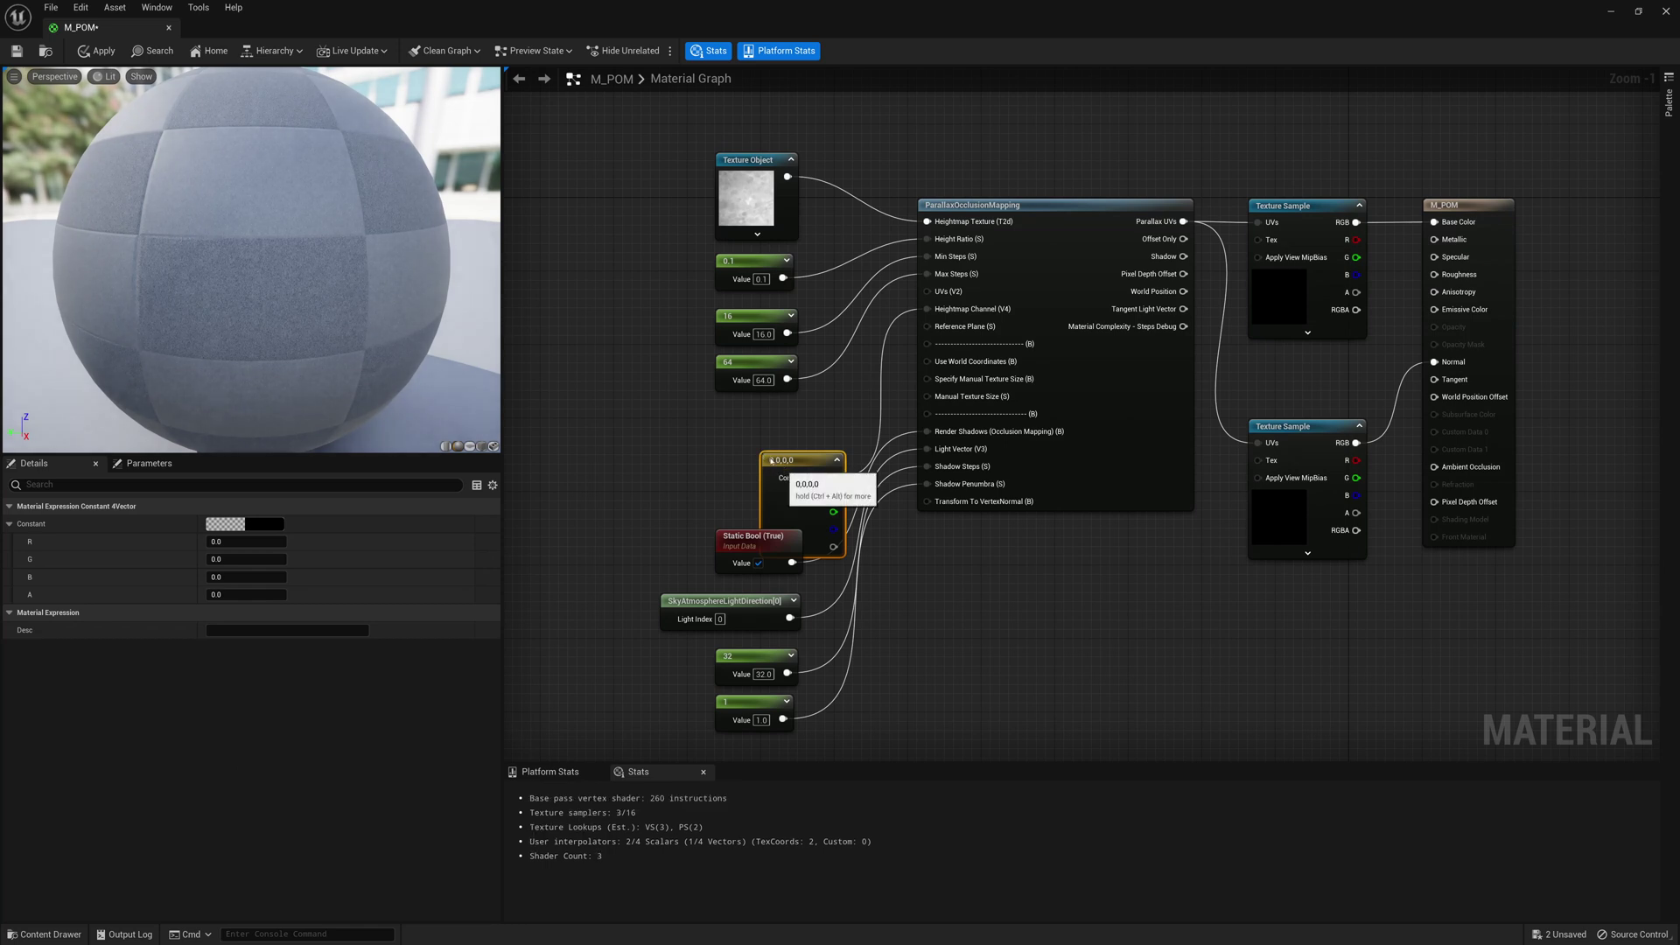
left_click_drag(787, 469, 740, 424)
left_click(245, 542)
type("1")
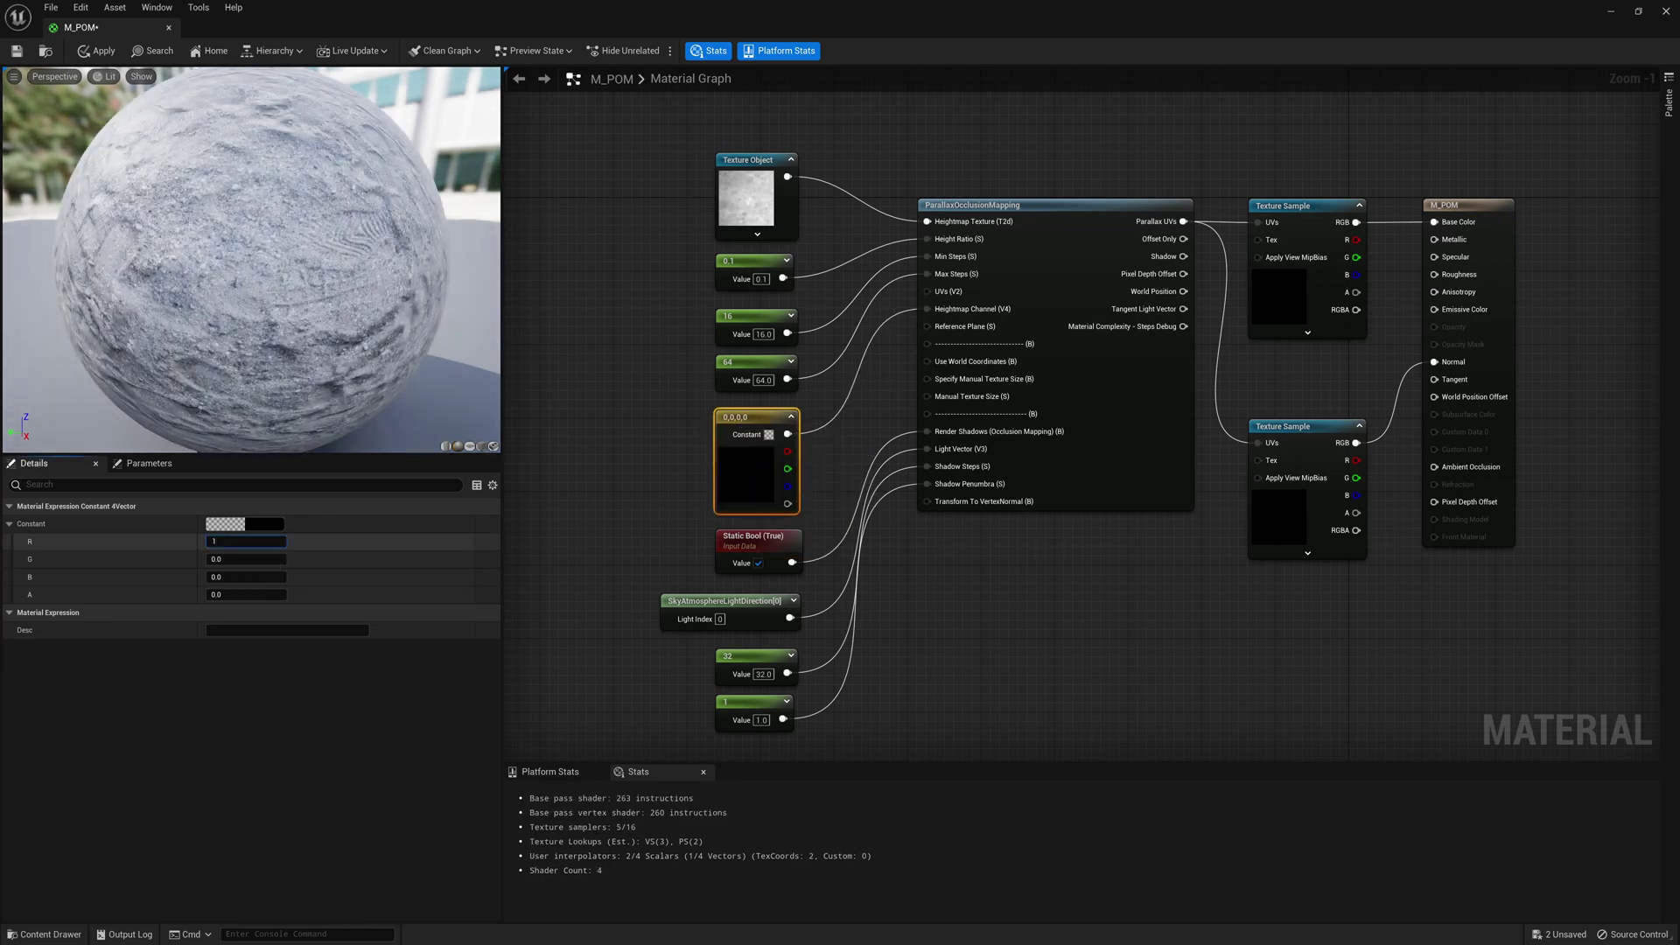
key("Return")
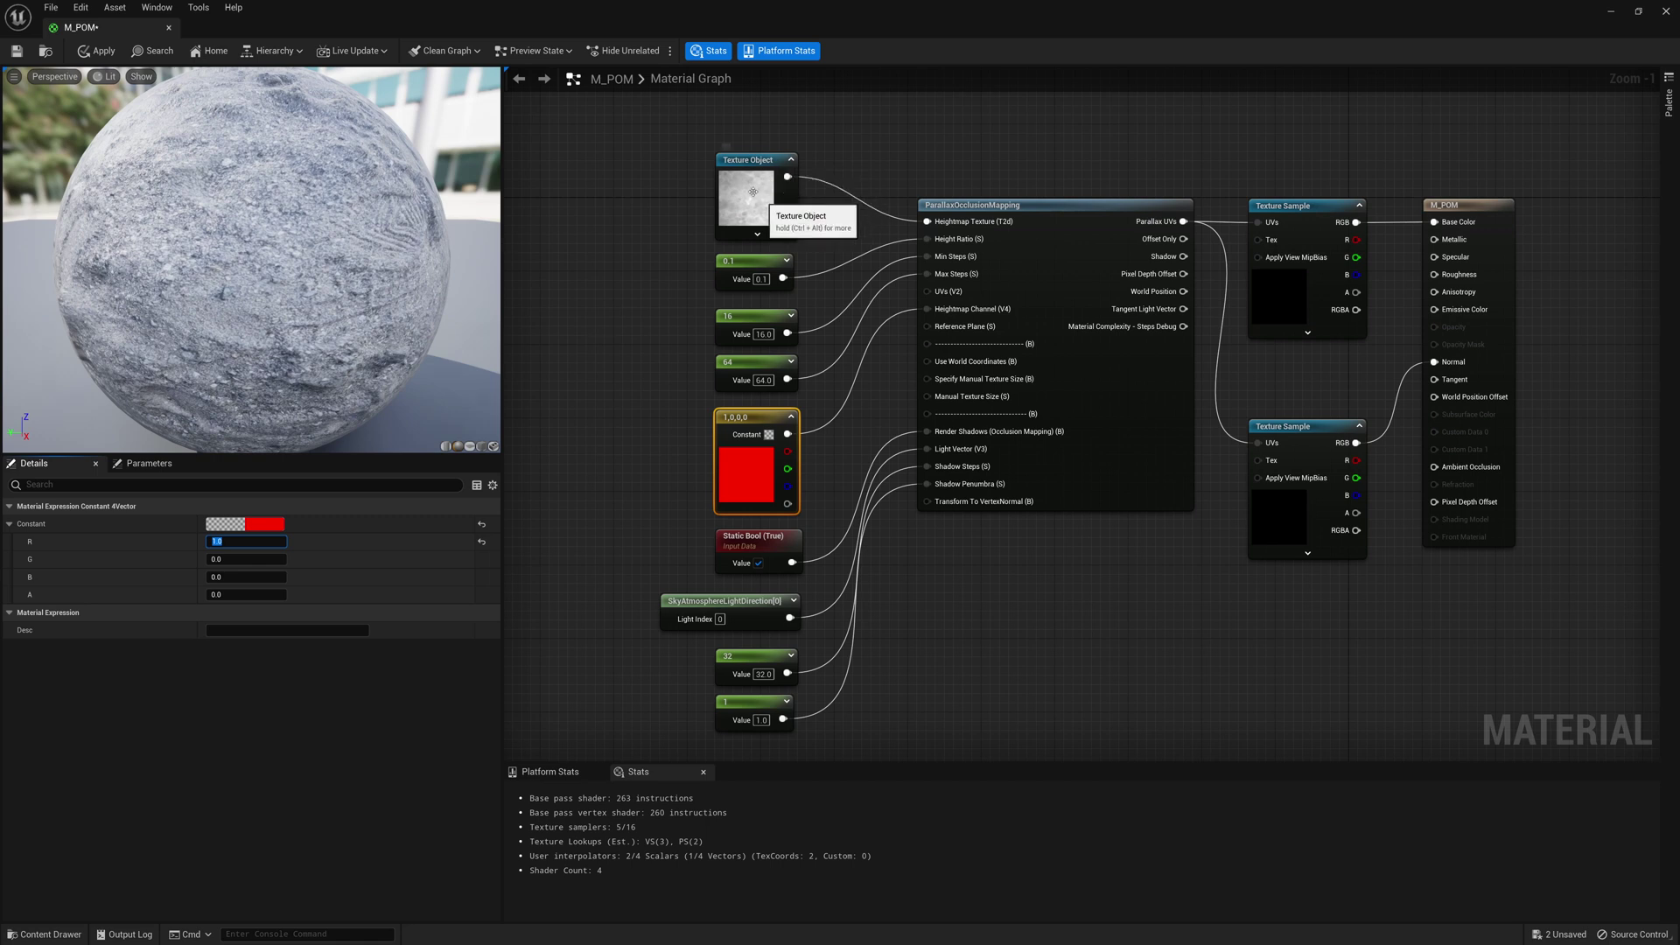
- Check the material on the preview sphere, save it, and assign M_POM to the plane in the level
mouse_move(277, 260)
left_mouse_down()
mouse_move(262, 258)
mouse_move(277, 260)
left_mouse_up()
scroll(280, 263, "down", 5)
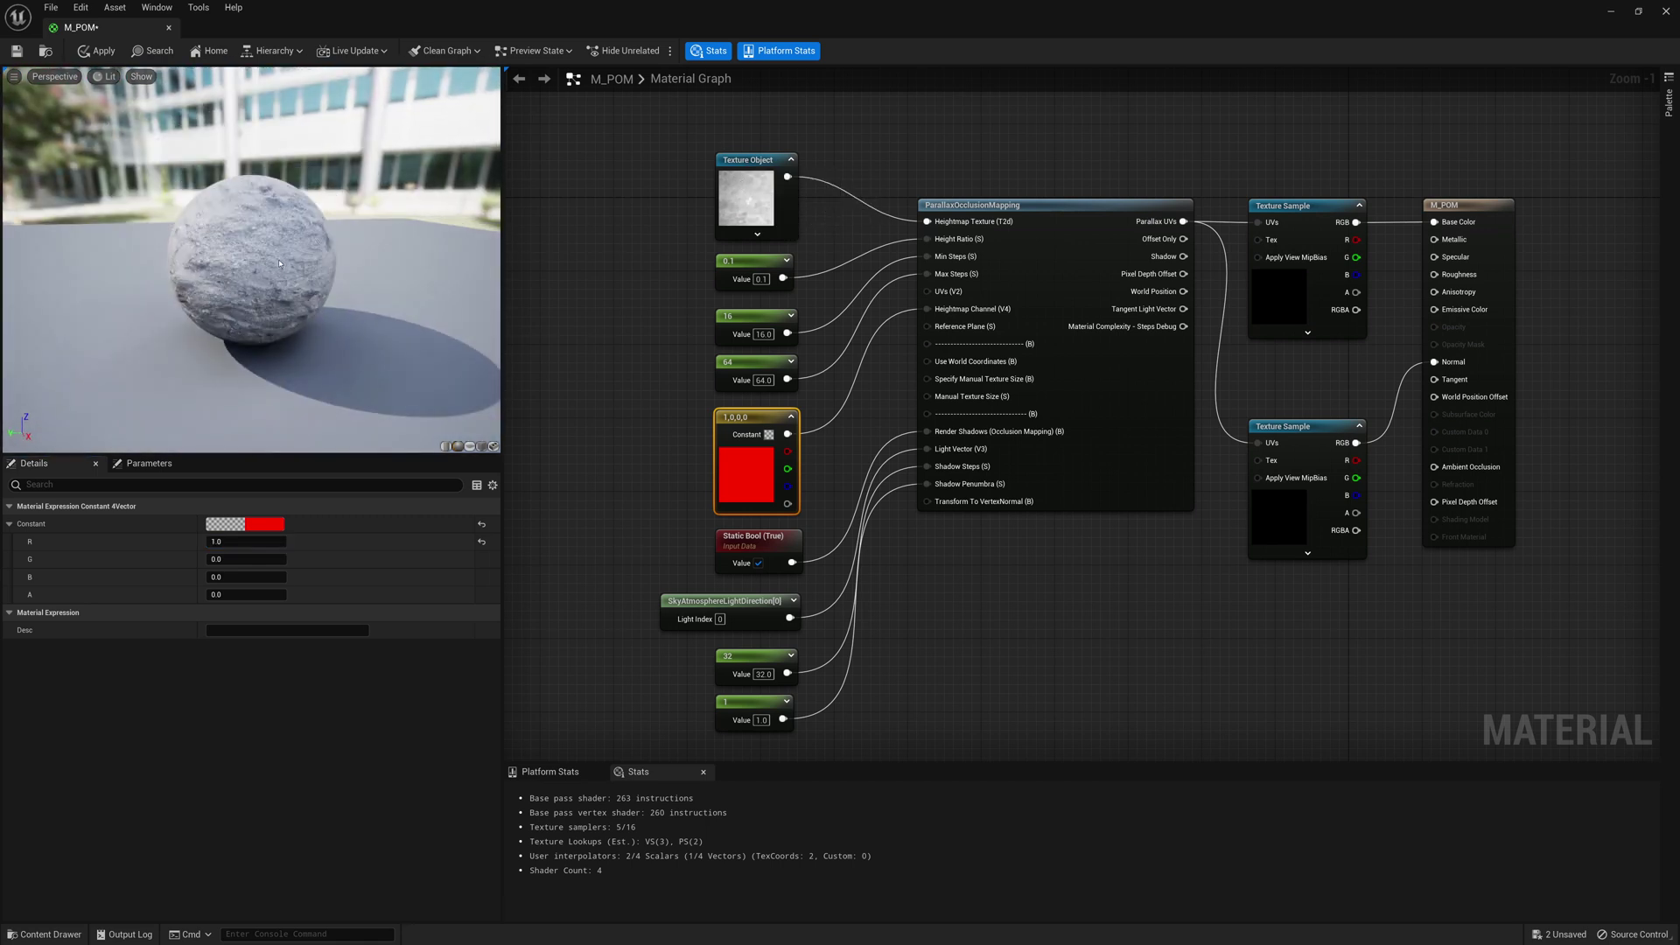
left_click_drag(262, 262, 117, 112)
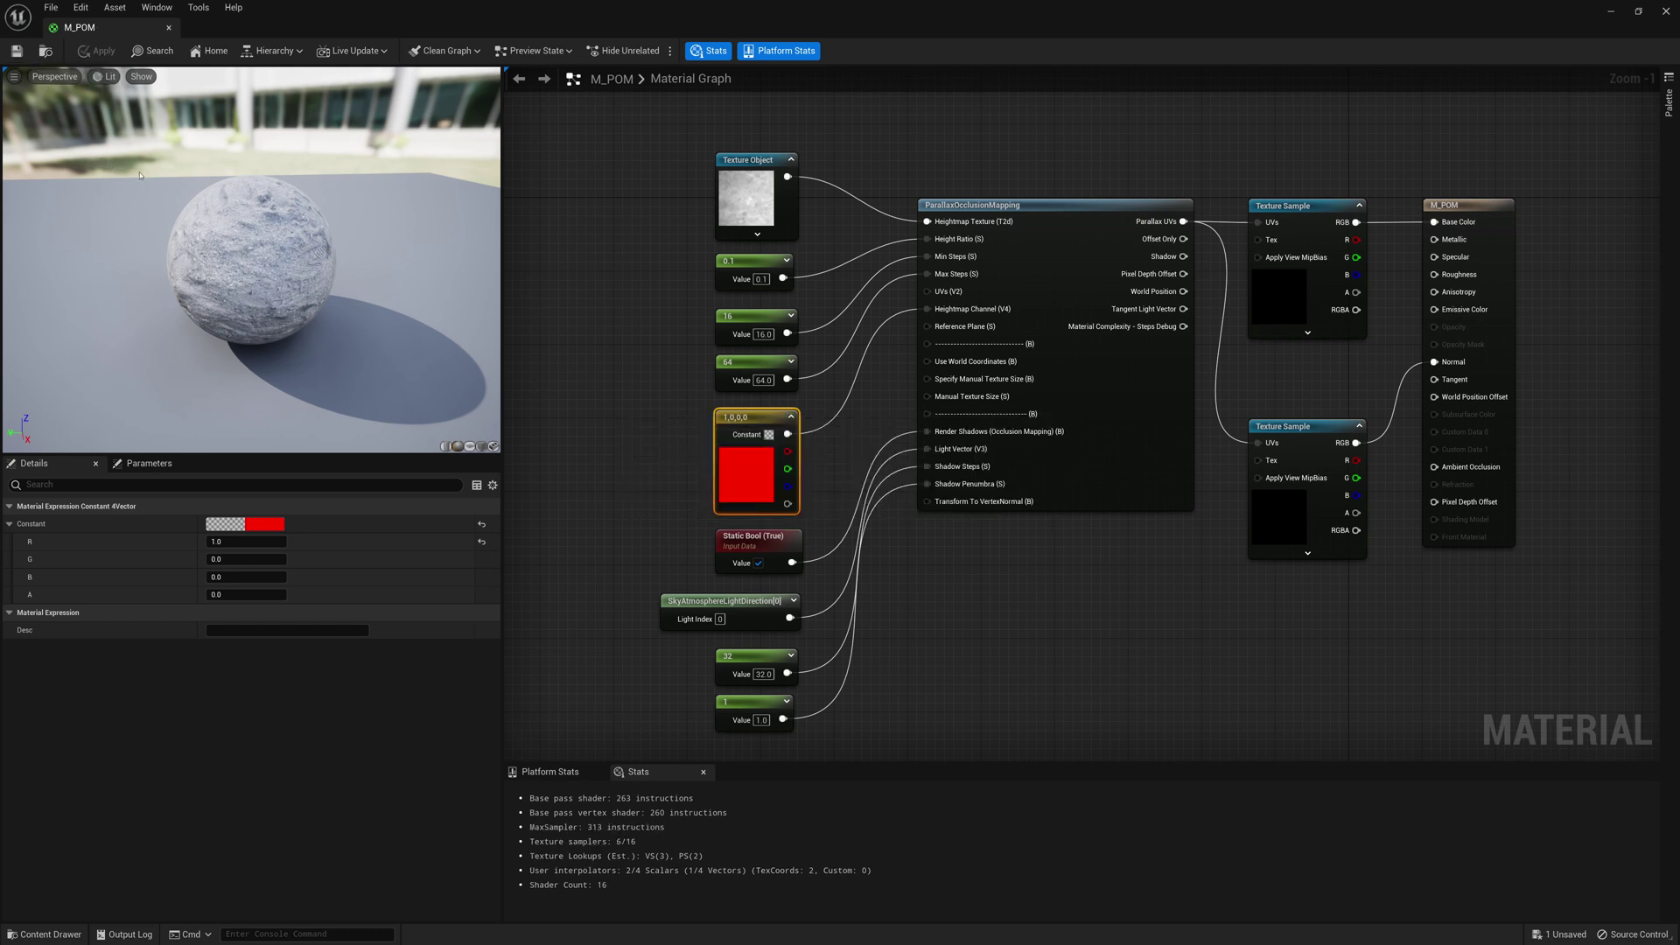
left_click(1610, 11)
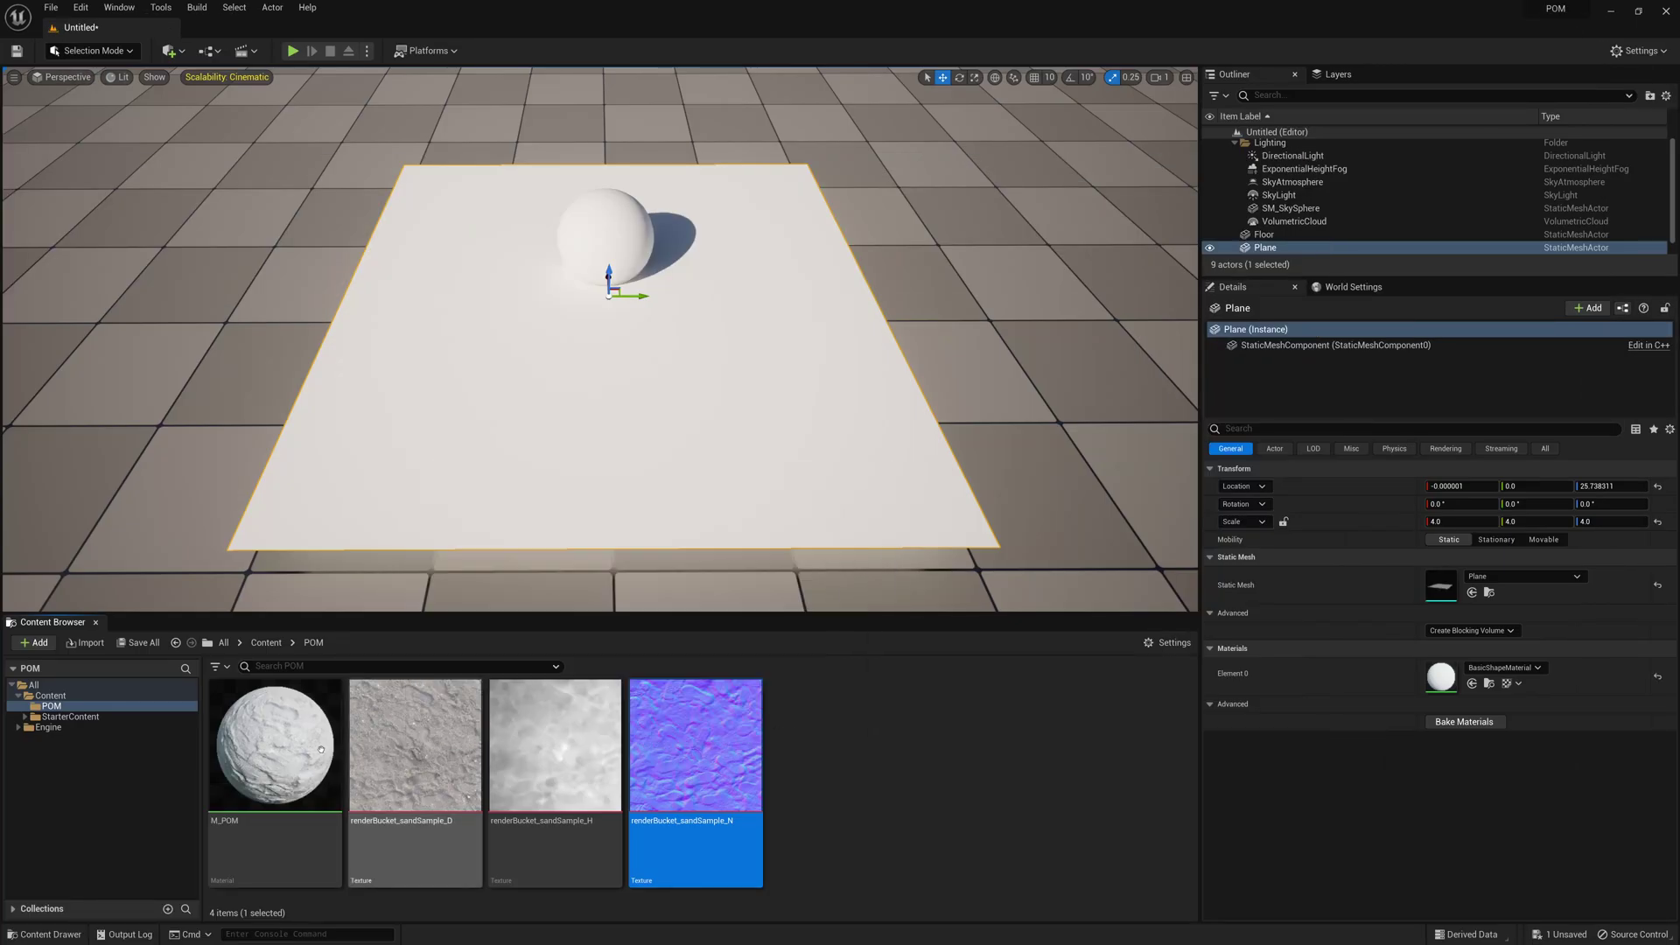
left_click_drag(276, 744, 541, 427)
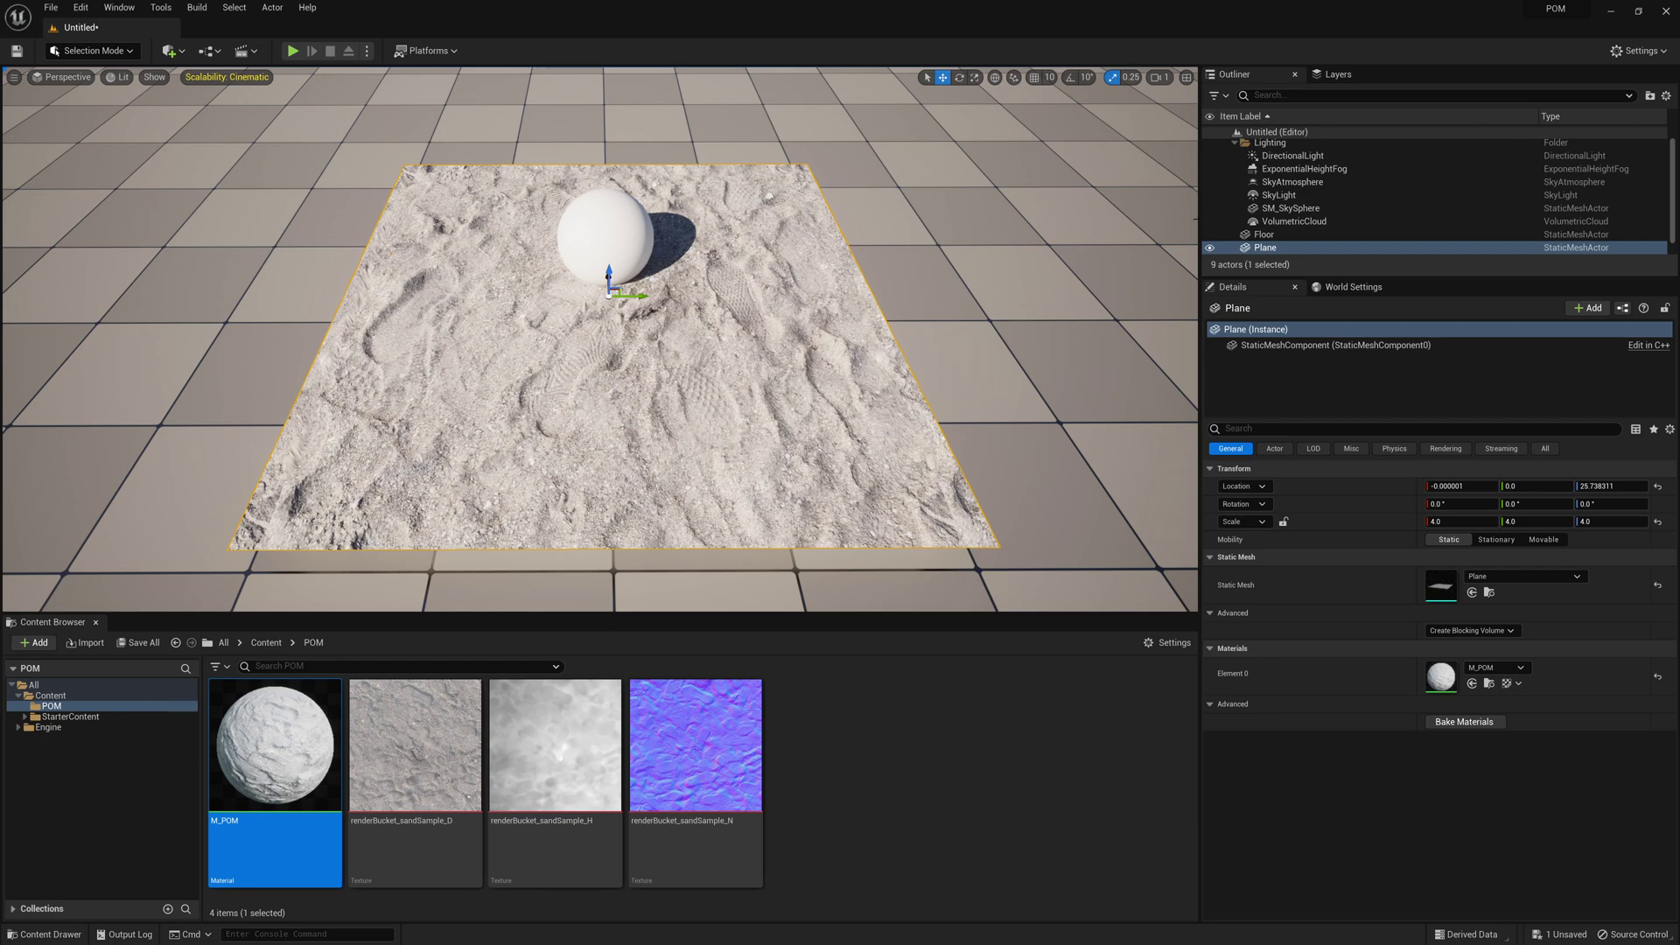
- Rotate the DirectionalLight to about 71.4°, -28.2°, -320.3° to change how the sand is lit
left_click(1292, 156)
key("e")
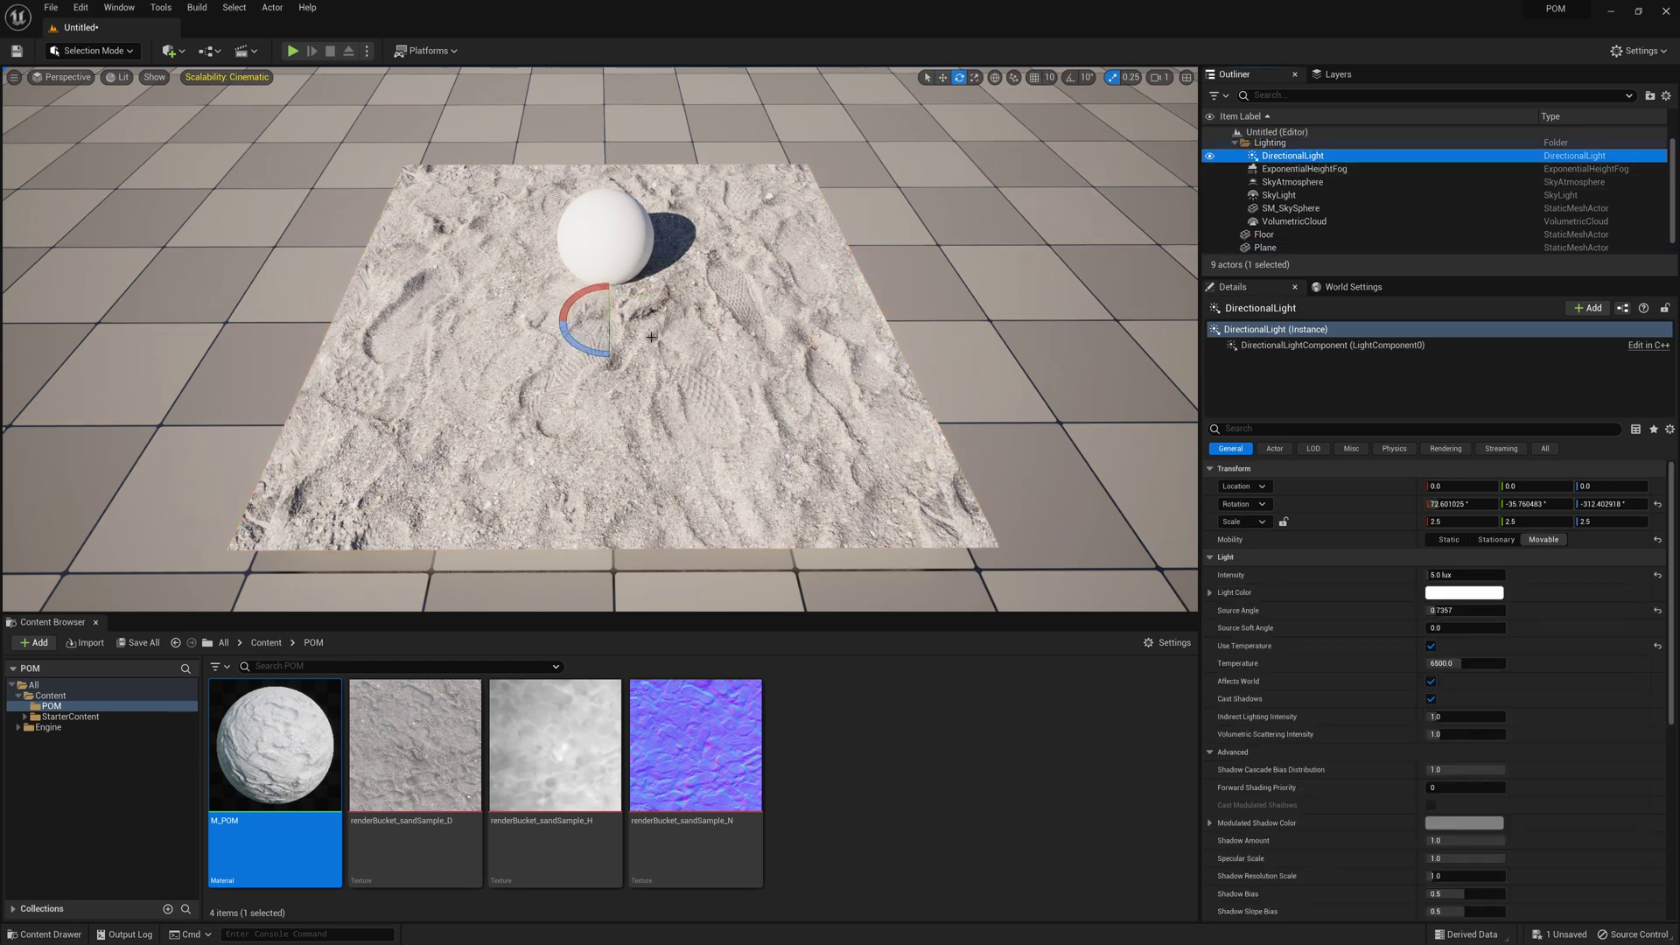
mouse_move(595, 346)
left_mouse_down()
mouse_move(619, 350)
mouse_move(564, 333)
left_mouse_up()
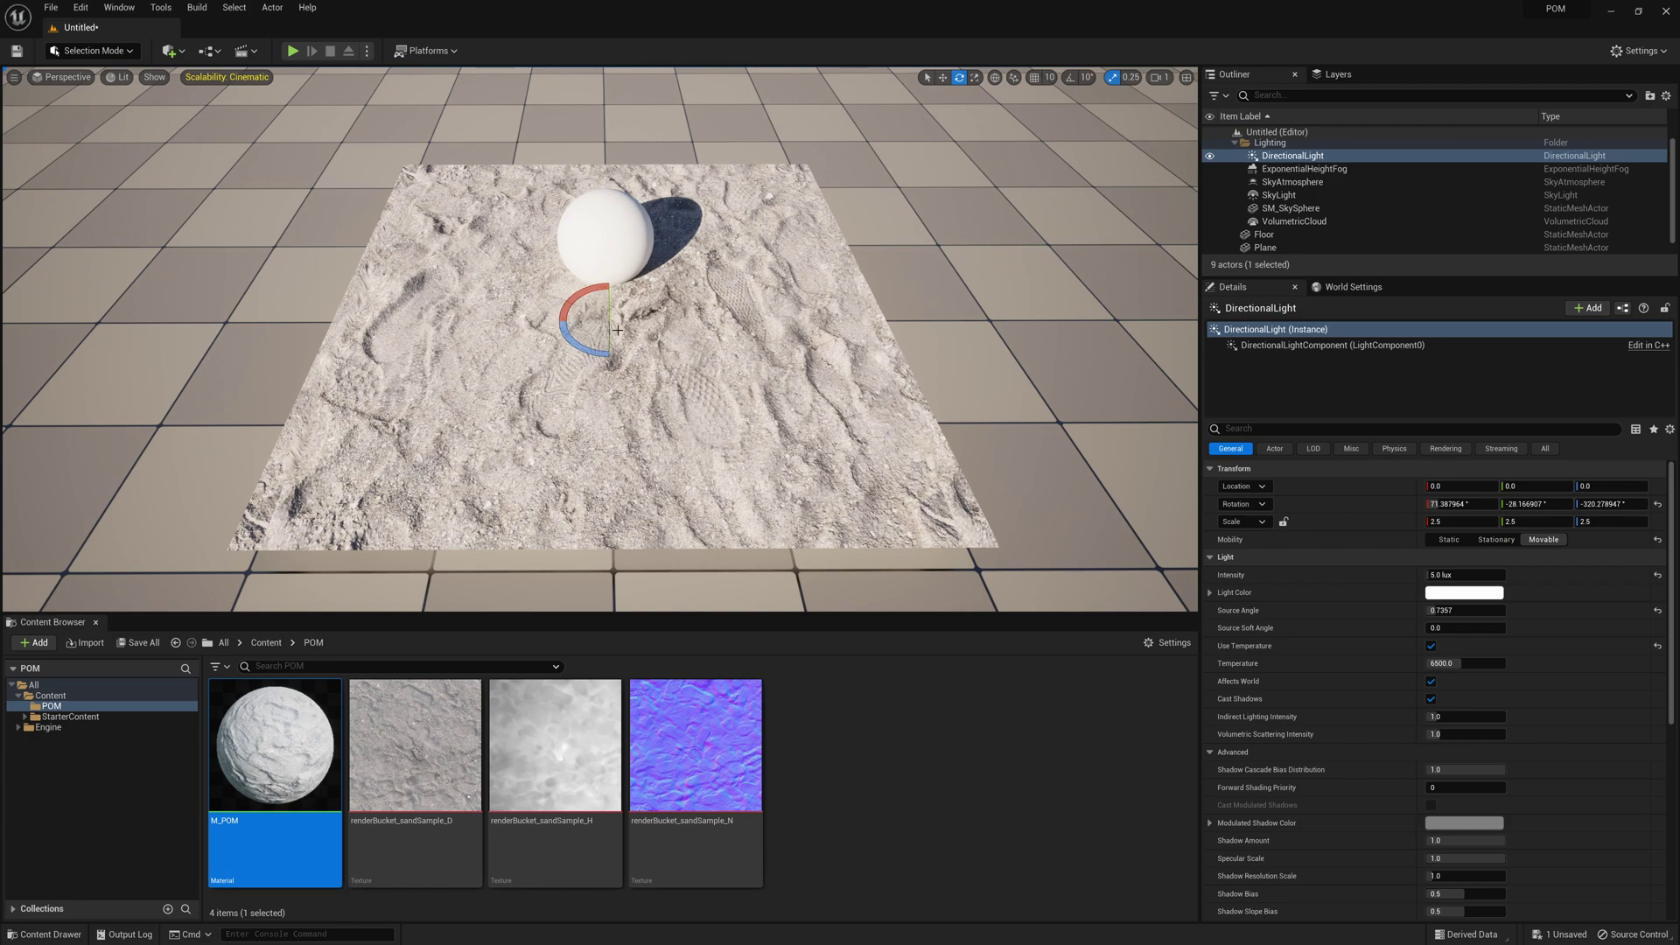
- Move the sphere partly down into the sand plane, to about X 42.7, Y -9.5, Z 38.4
scroll(617, 330, "up", 8)
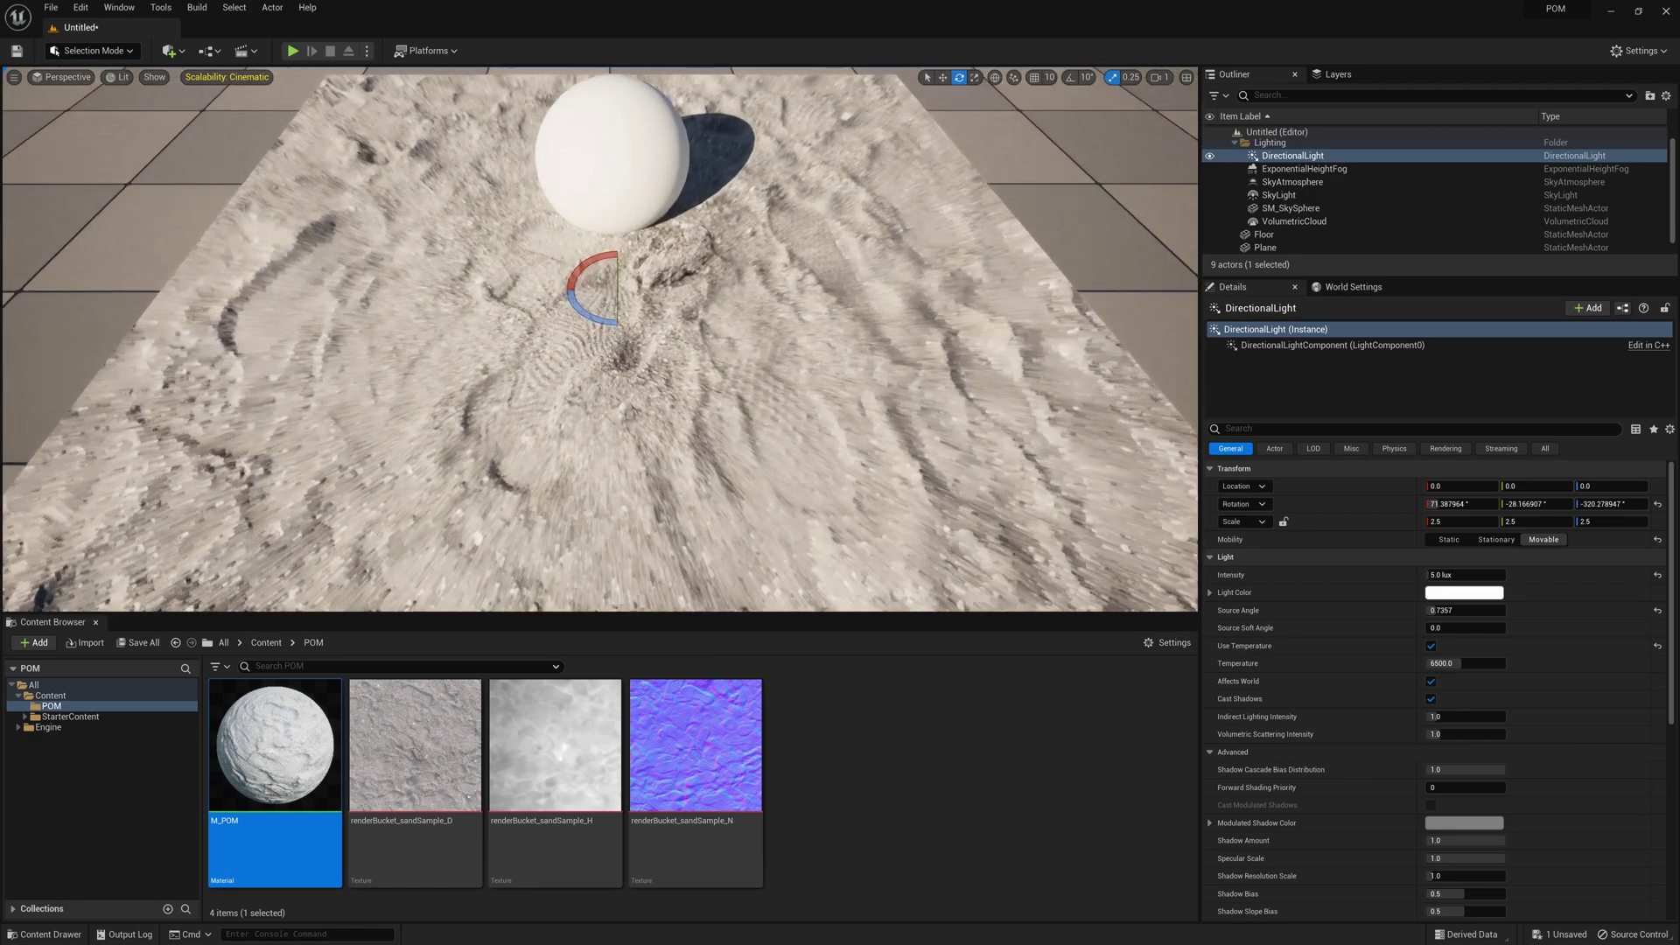
scroll(642, 247, "up", 5)
left_click(643, 247)
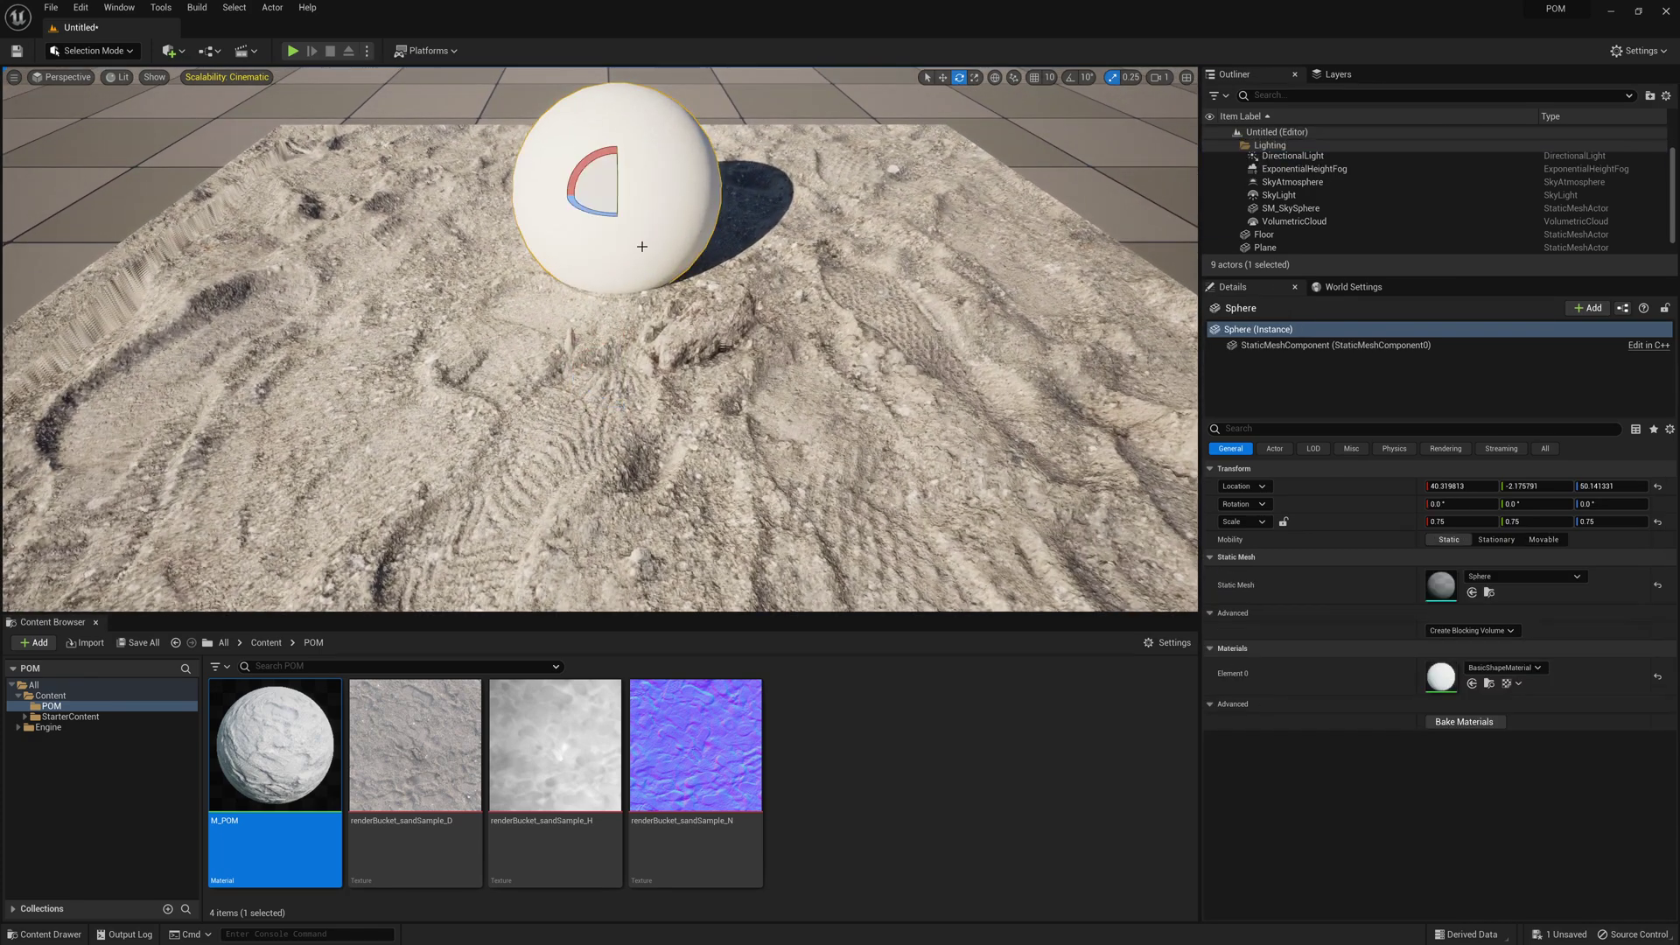
key("w")
mouse_move(611, 182)
left_mouse_down()
mouse_move(608, 247)
mouse_move(607, 213)
left_mouse_up()
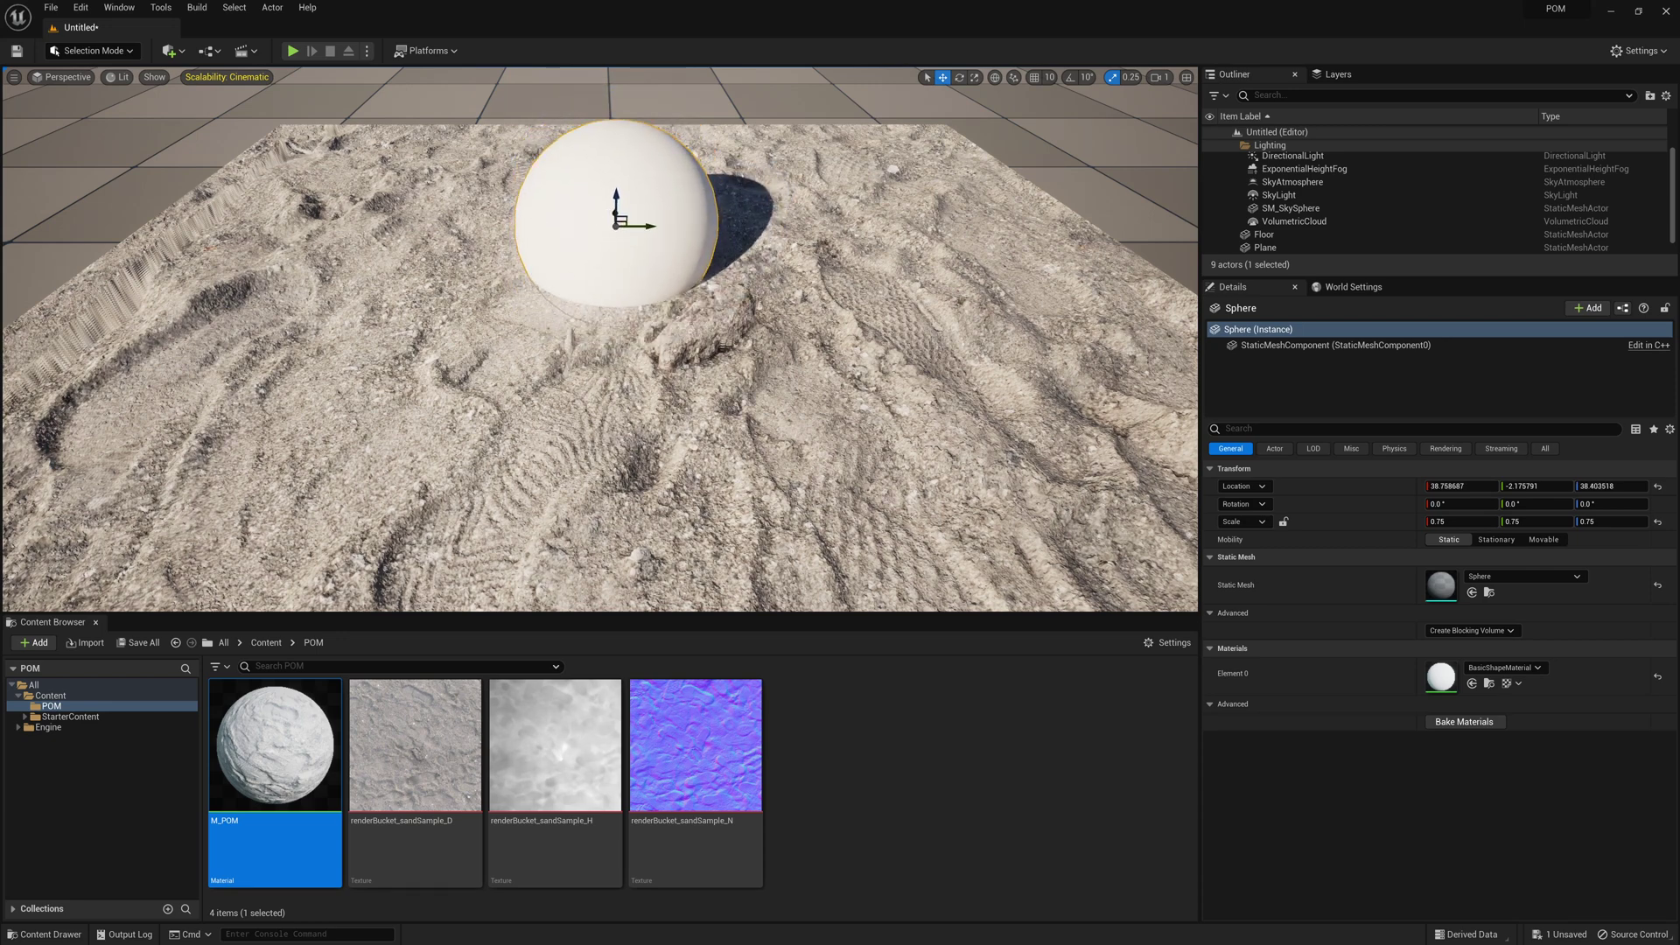
mouse_move(645, 348)
left_mouse_down()
mouse_move(730, 283)
mouse_move(755, 295)
mouse_move(740, 357)
left_mouse_up()
mouse_move(613, 212)
left_mouse_down()
mouse_move(617, 245)
mouse_move(728, 261)
mouse_move(626, 262)
mouse_move(591, 210)
left_mouse_up()
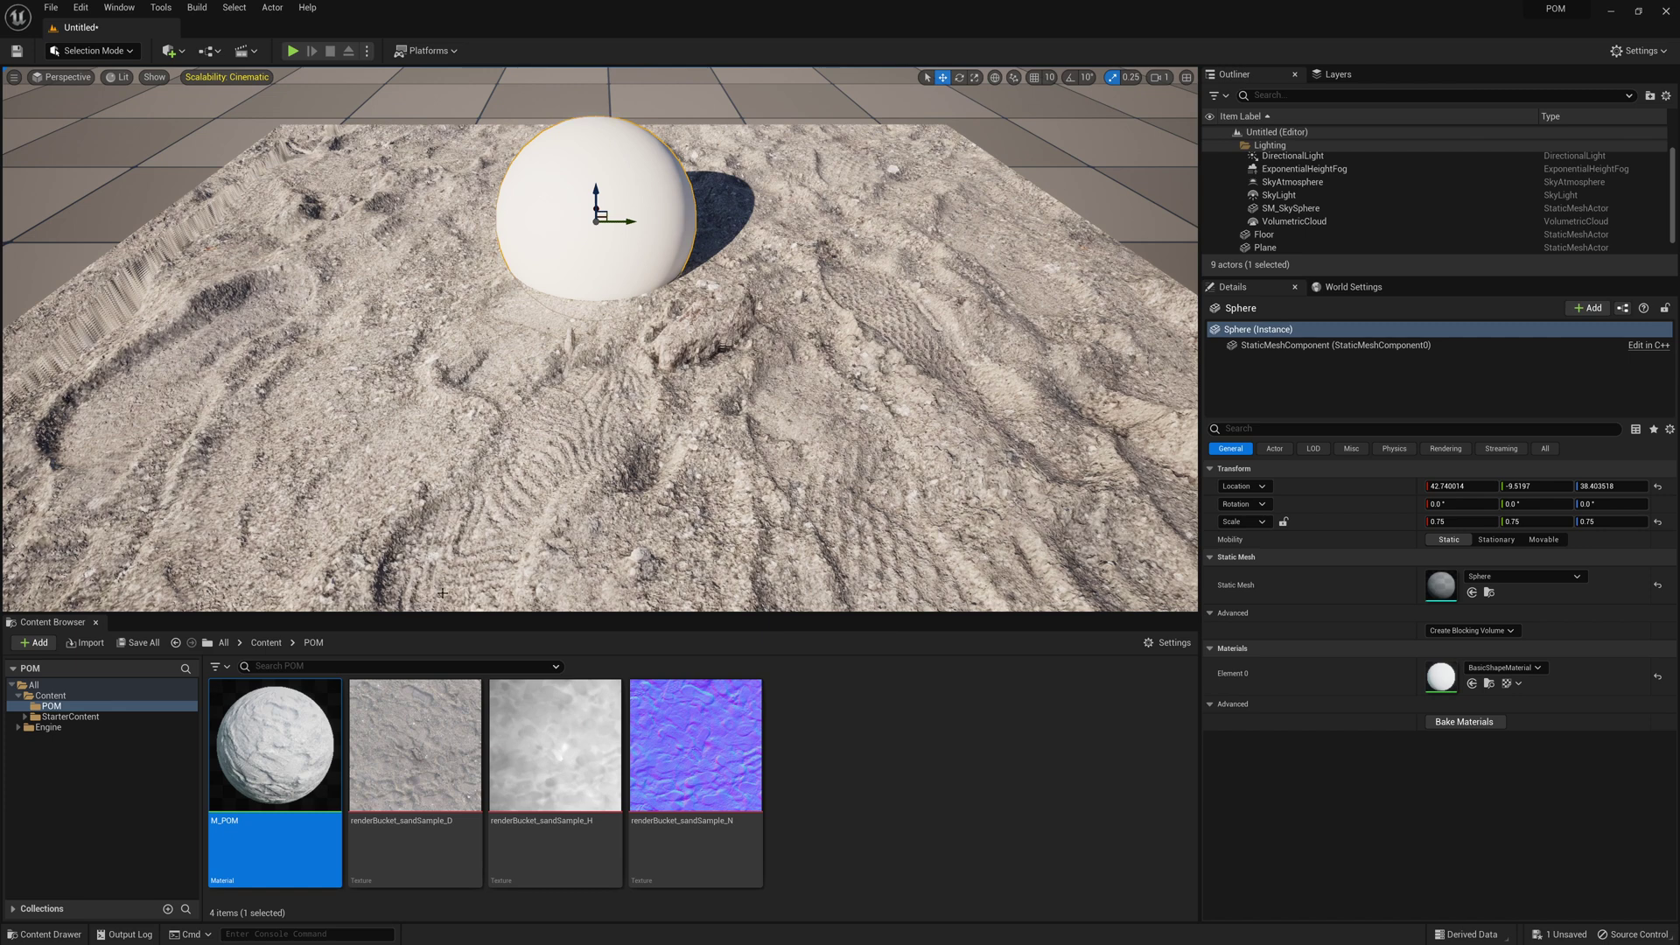
- Reopen M_POM, widen the graph area, and move the output node right and the Base Color Texture Sample up to make room between them
double_click(275, 744)
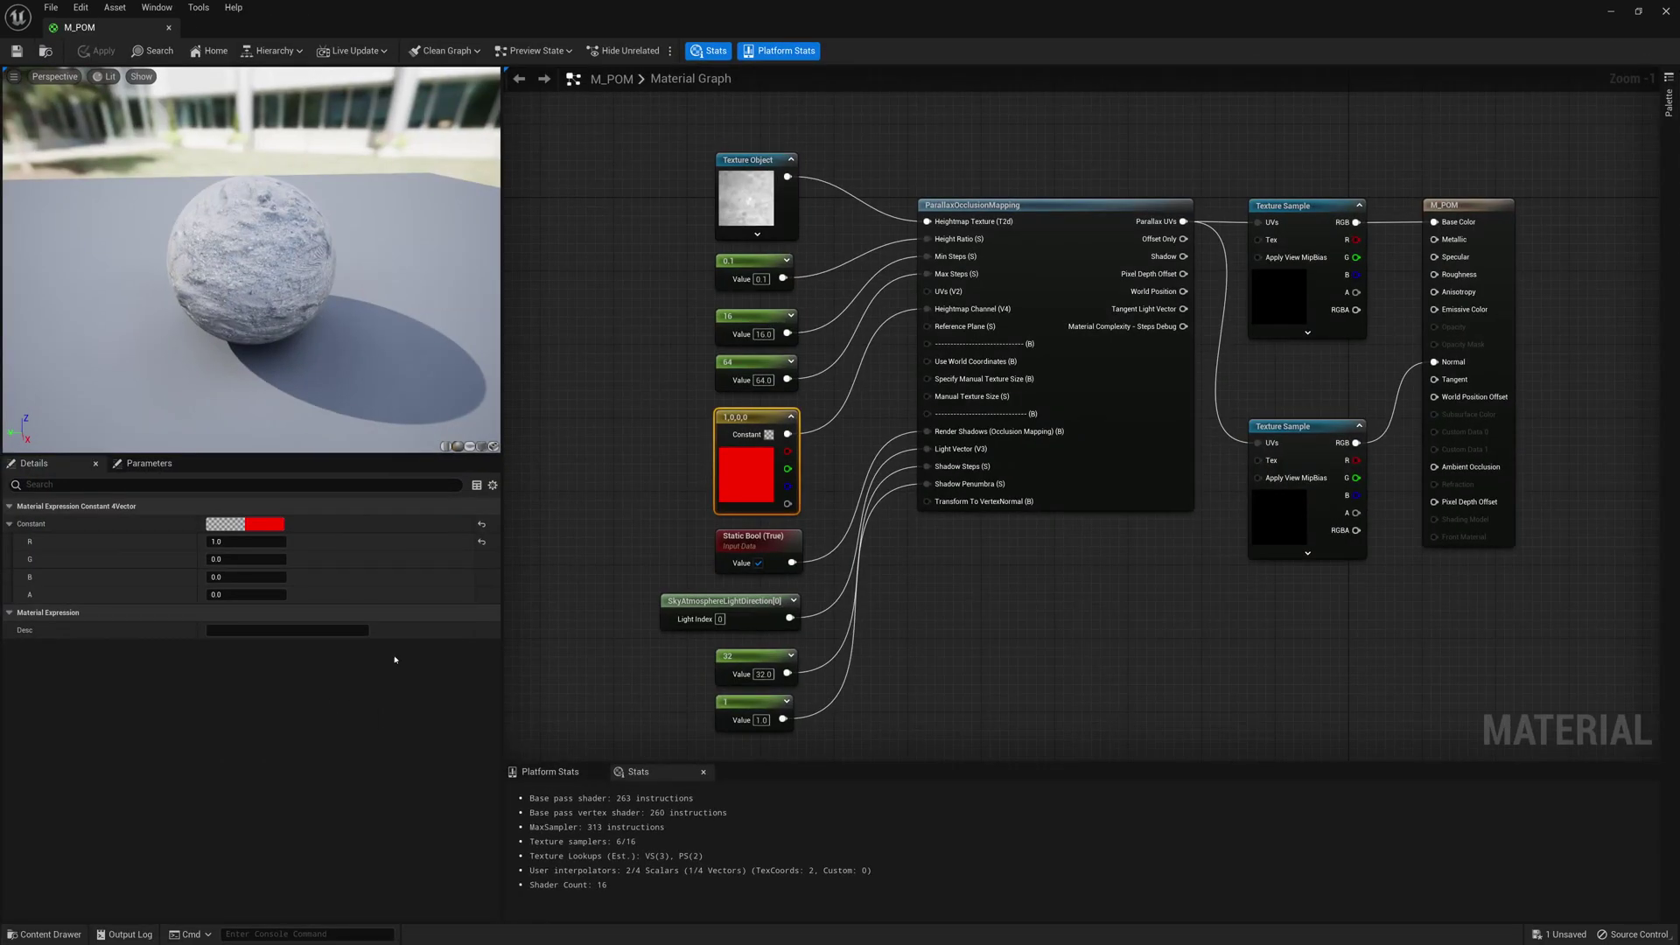
right_click_drag(949, 636, 847, 607)
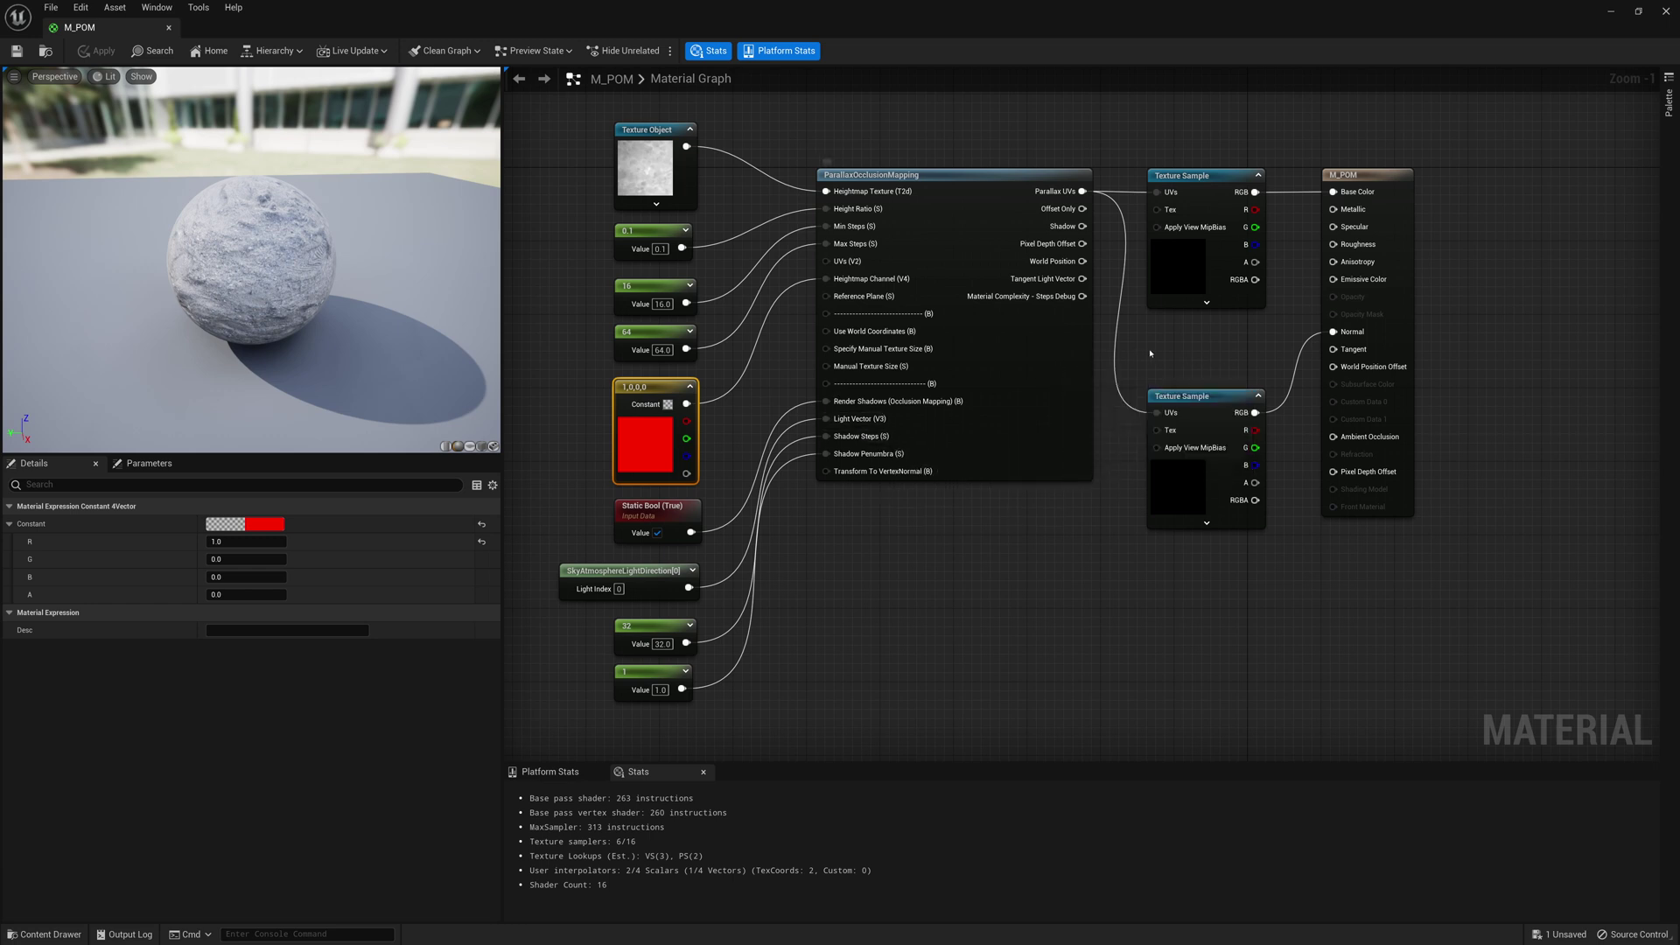
mouse_move(1083, 227)
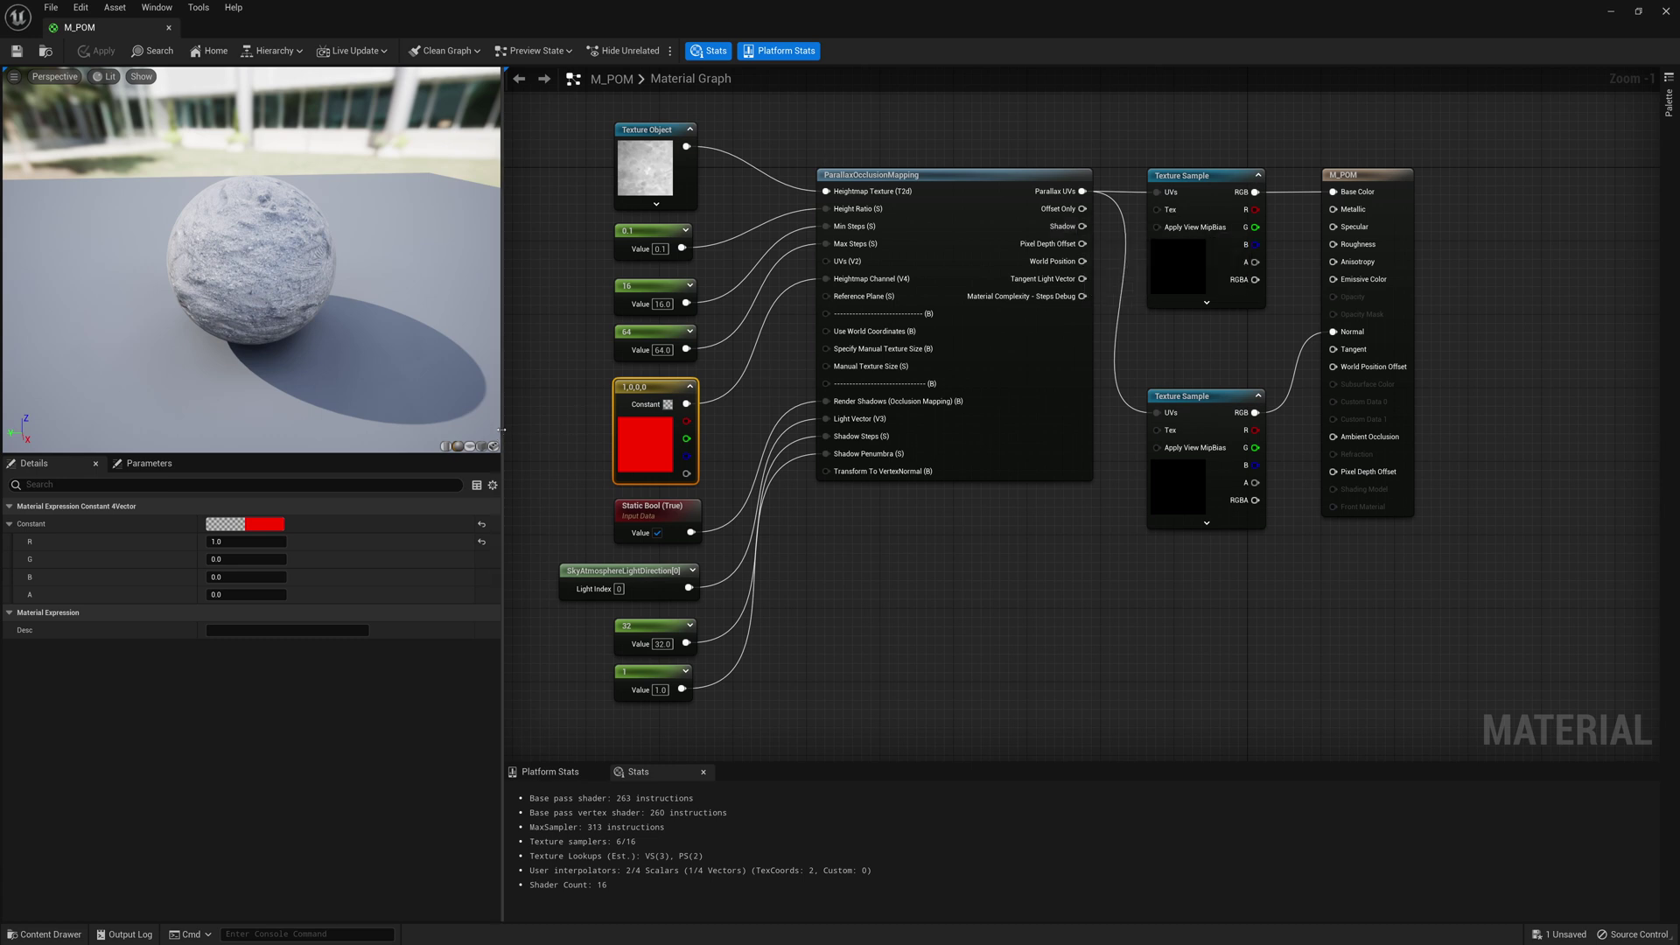
left_click_drag(339, 432, 300, 437)
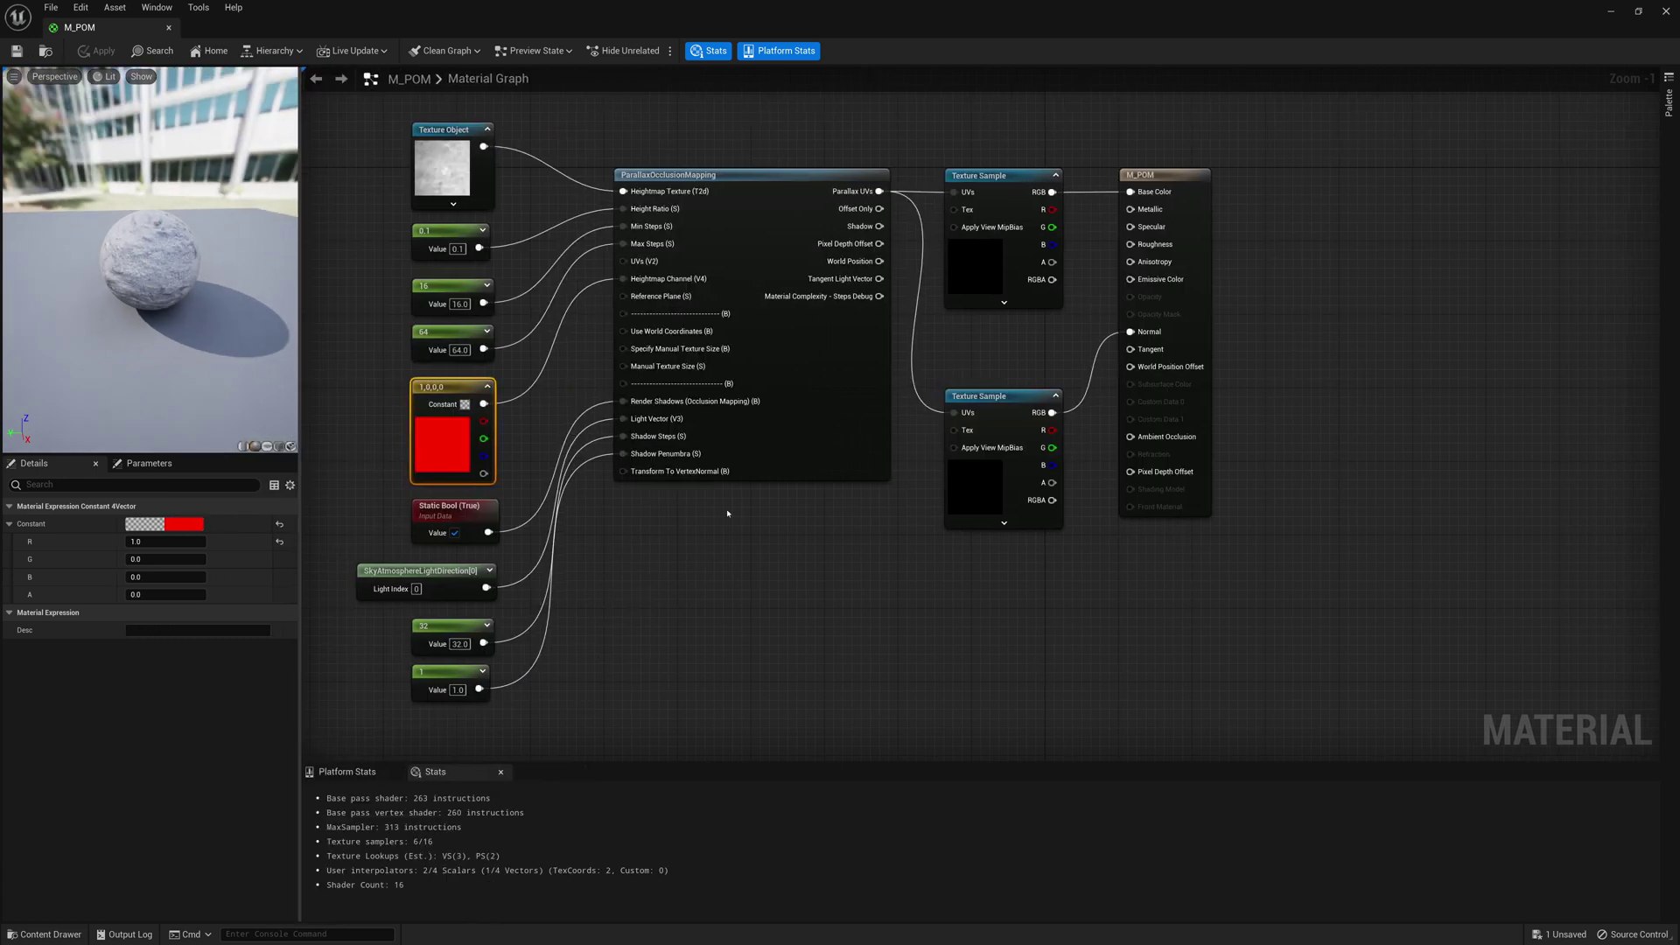
mouse_move(776, 589)
right_mouse_down()
mouse_move(750, 612)
mouse_move(745, 599)
right_mouse_up()
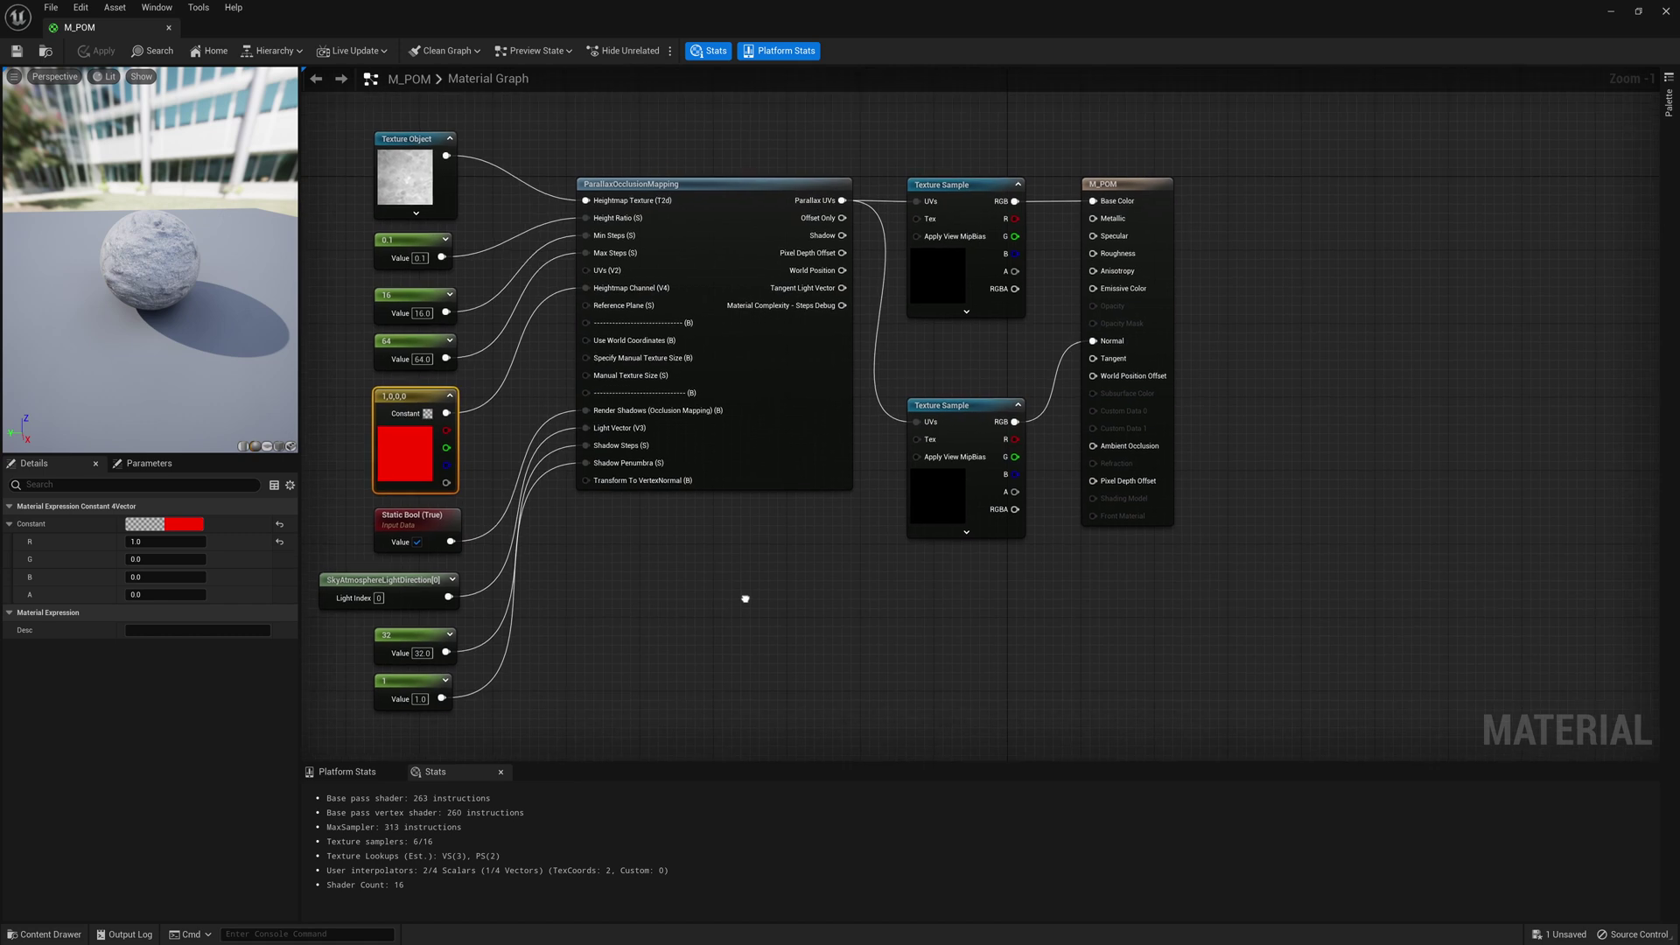
left_click_drag(1168, 355, 1319, 350)
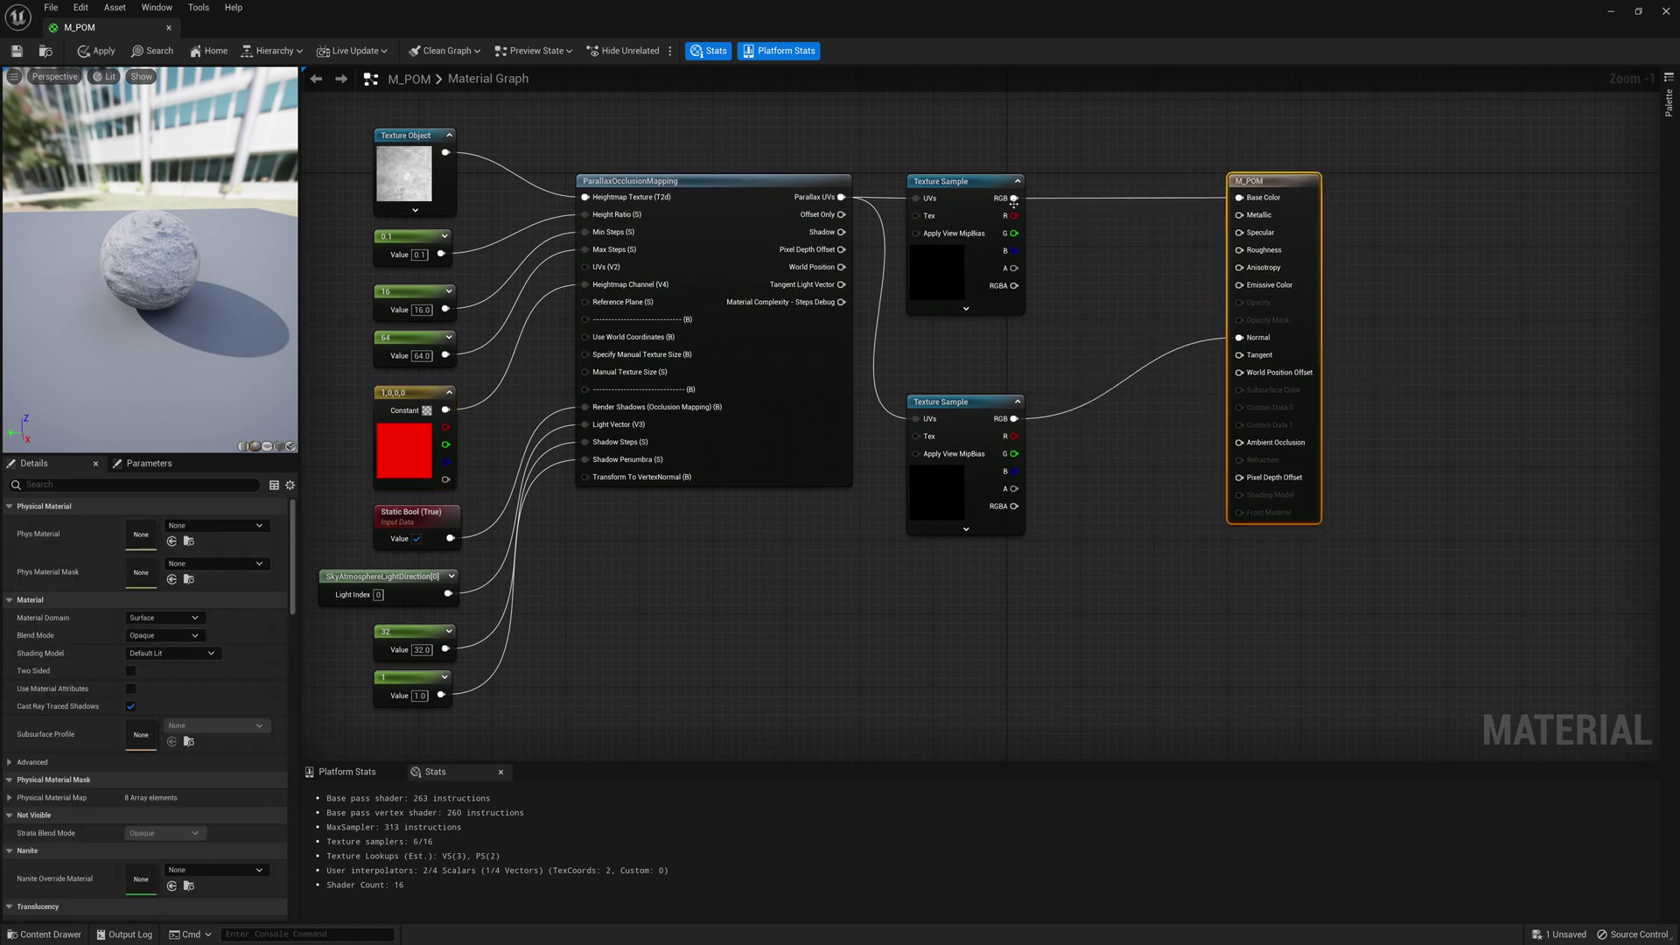
left_click_drag(1006, 205, 1014, 169)
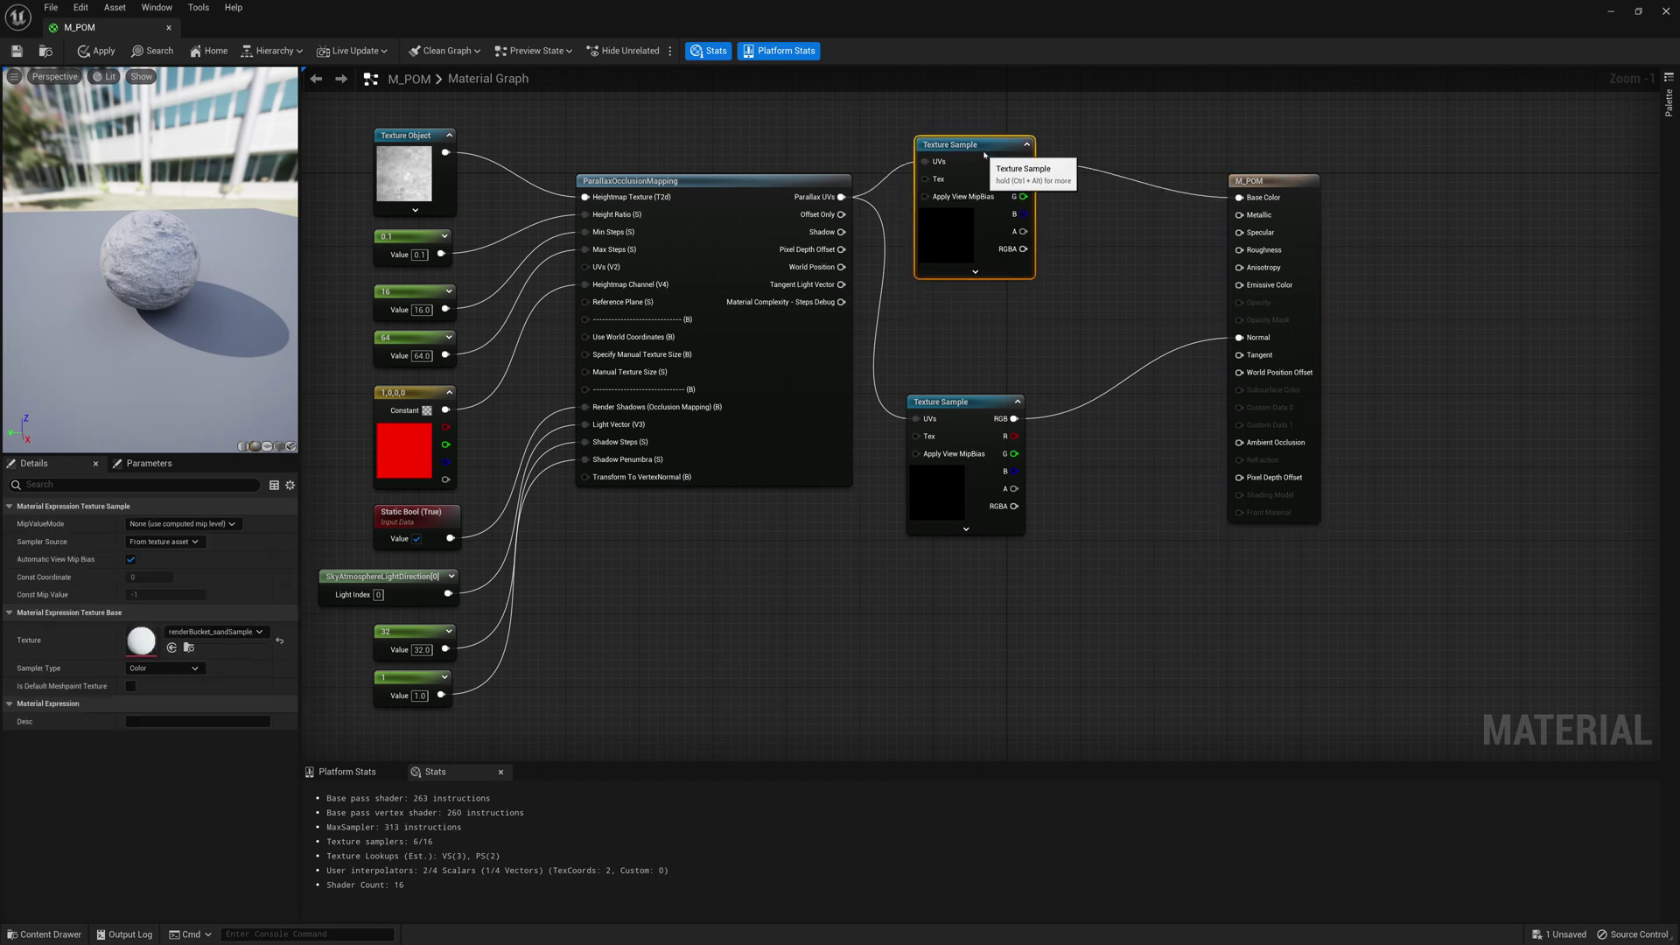
- Add a Lerp node with the parallax Shadow output as Alpha and the Base Color Texture Sample's RGB as A
right_click(1071, 221)
type("lerp")
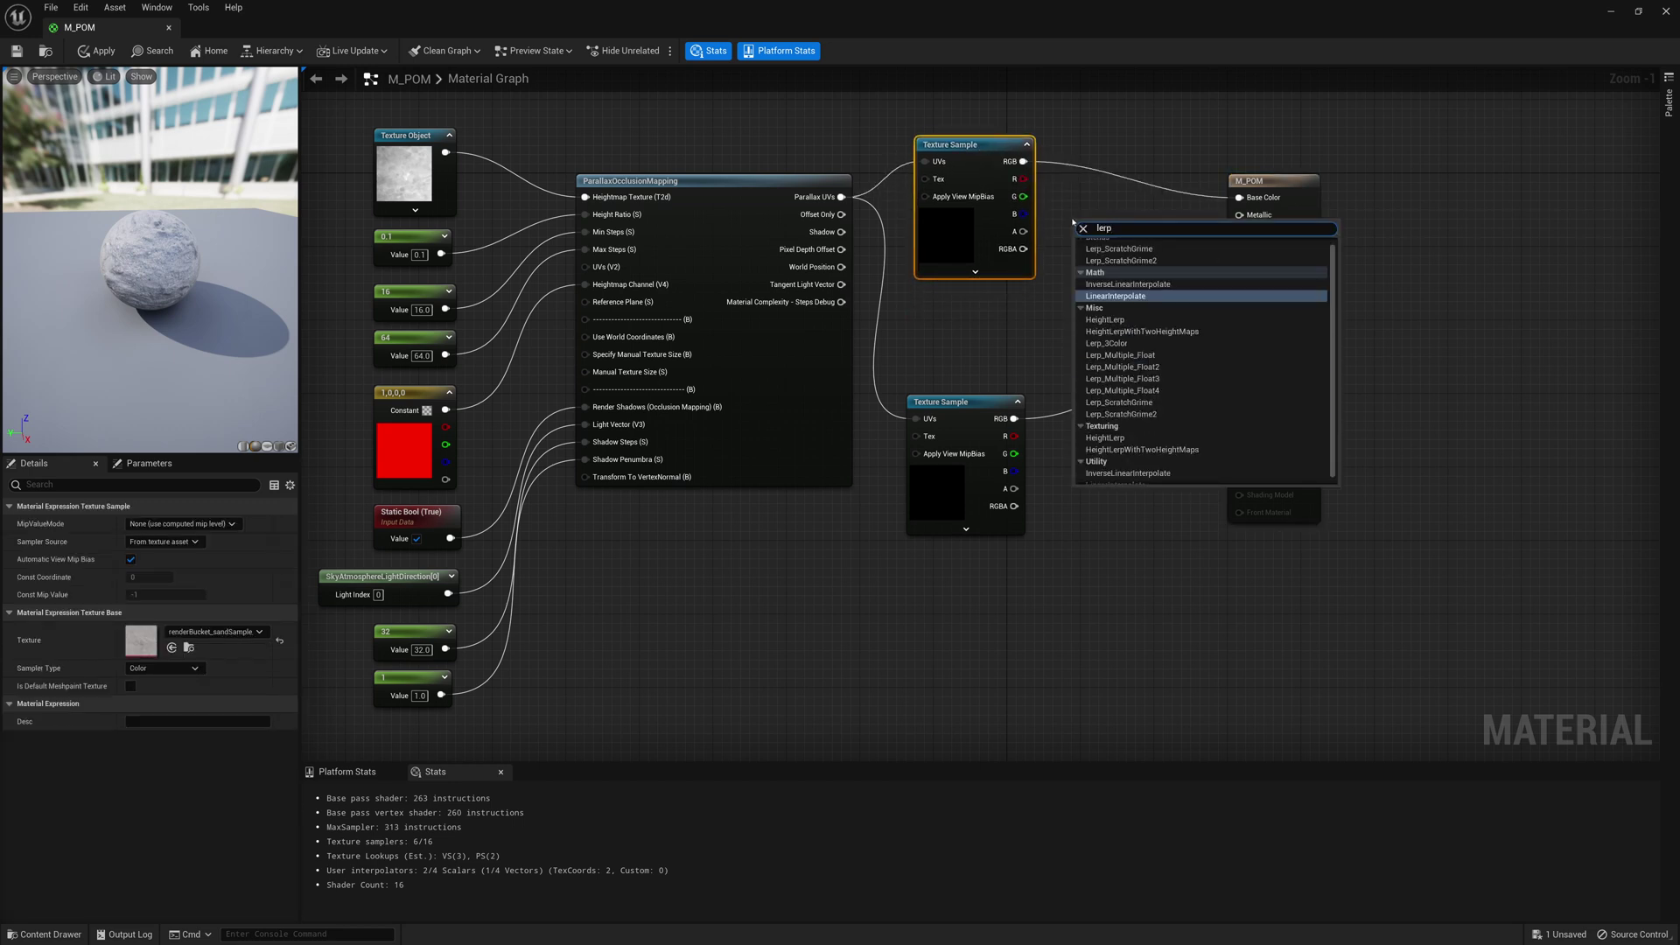
key("Return")
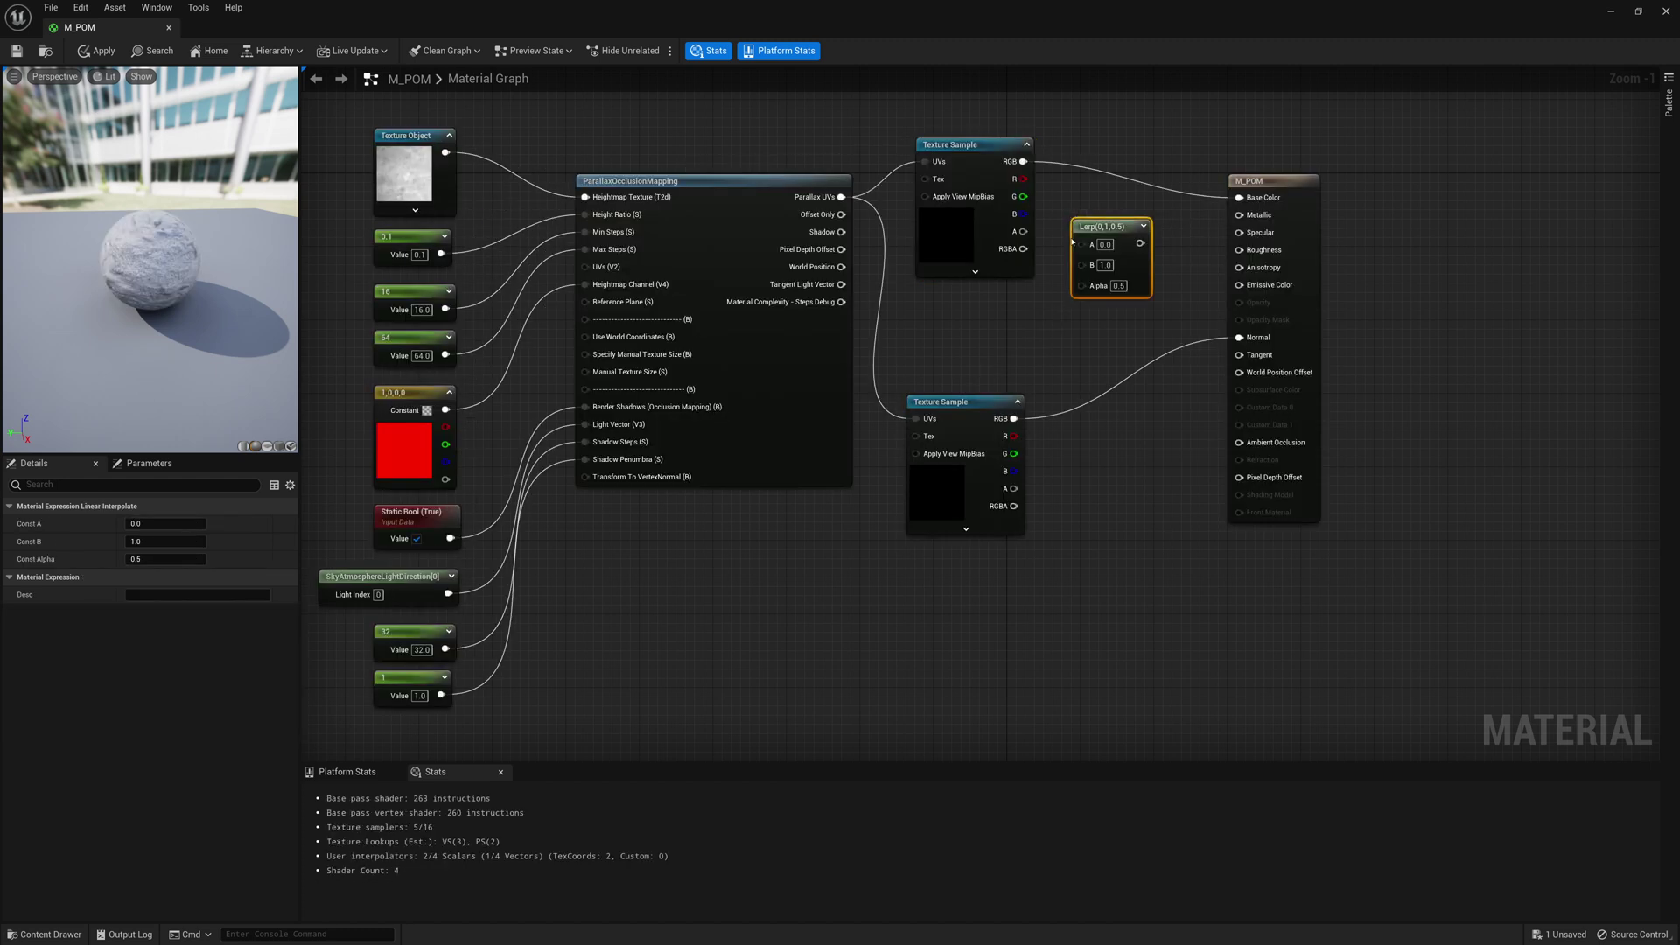
left_click_drag(1084, 287, 845, 235)
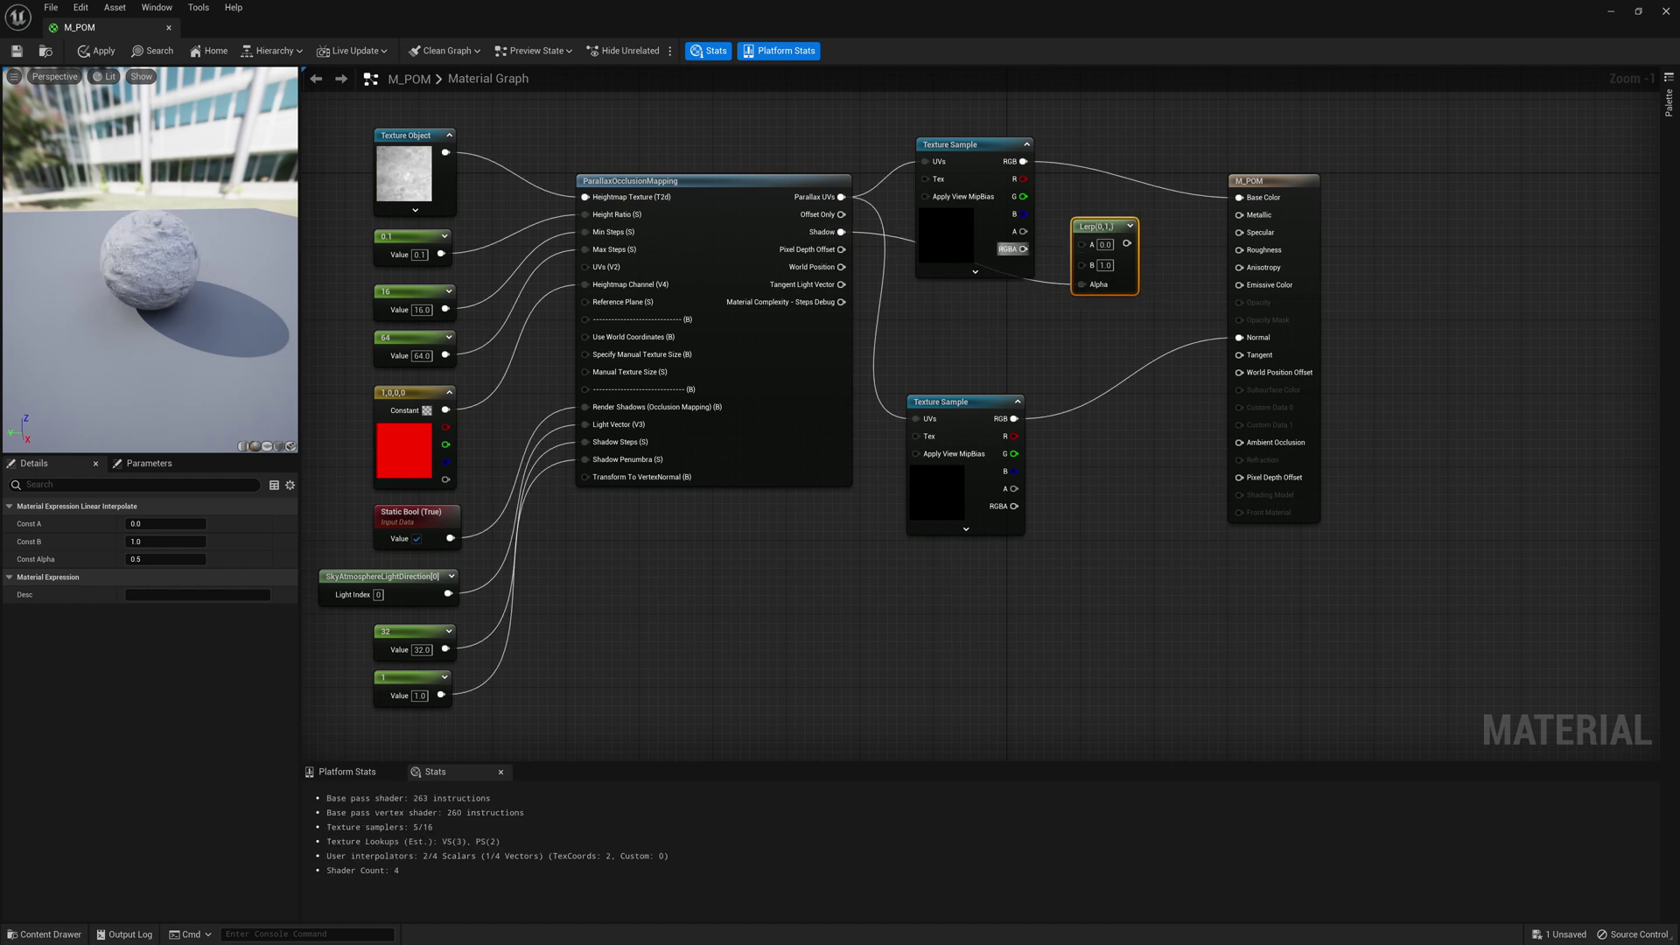
left_click_drag(1108, 226, 1135, 198)
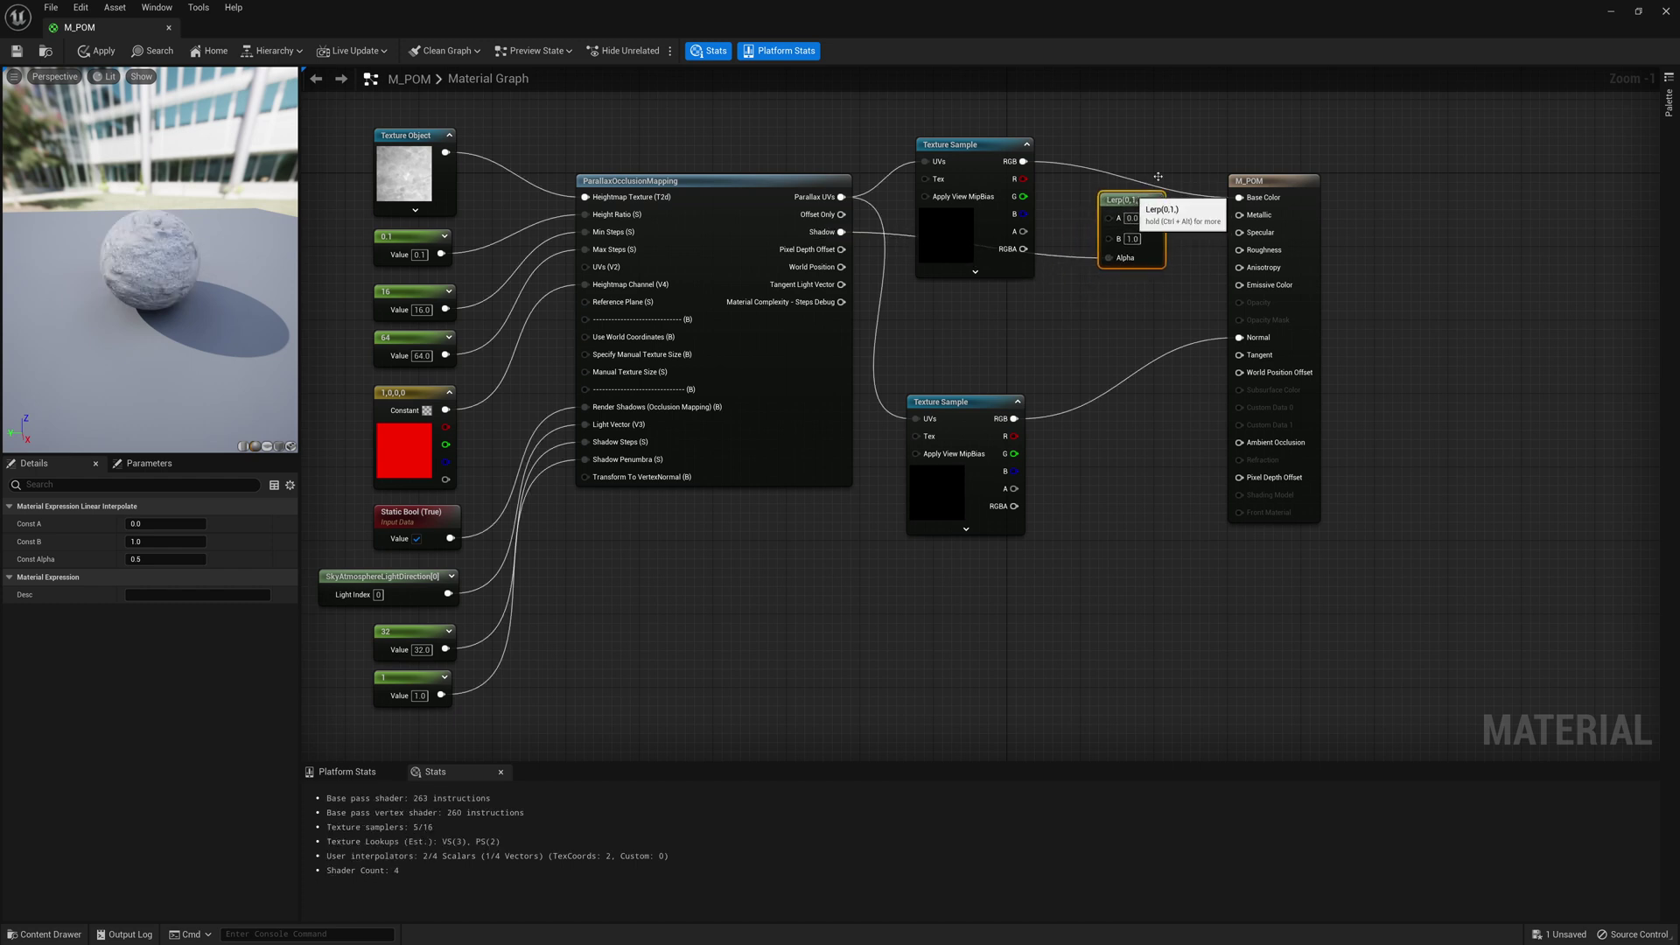
right_click_drag(1186, 157, 1193, 161)
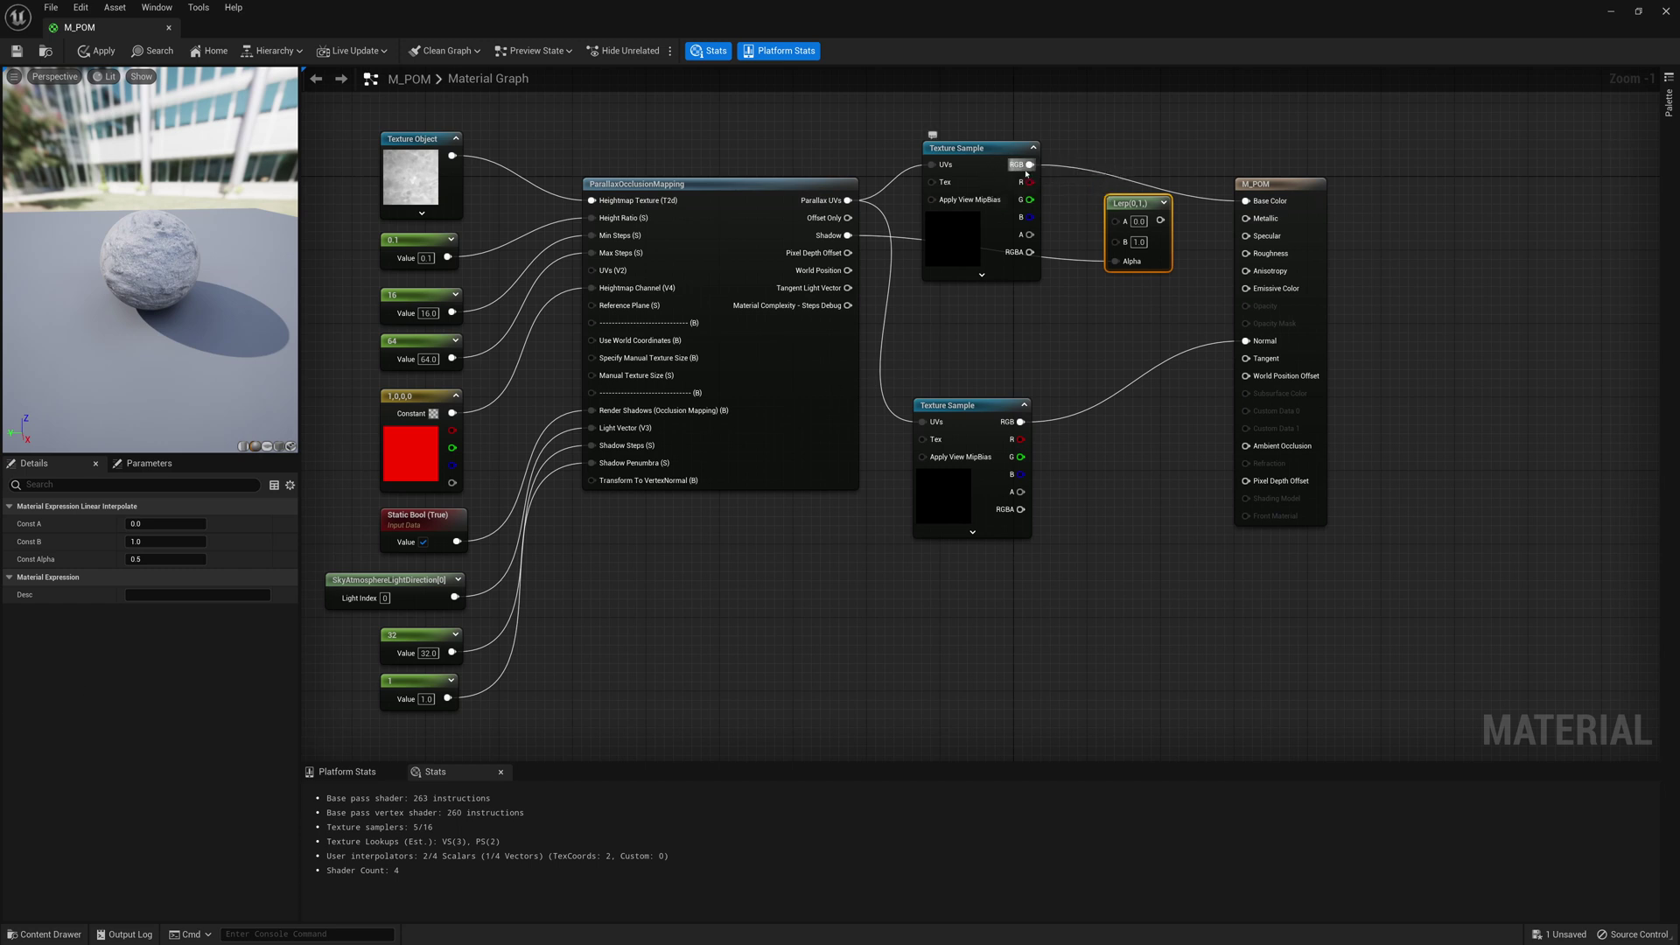
left_click_drag(1030, 165, 1189, 166)
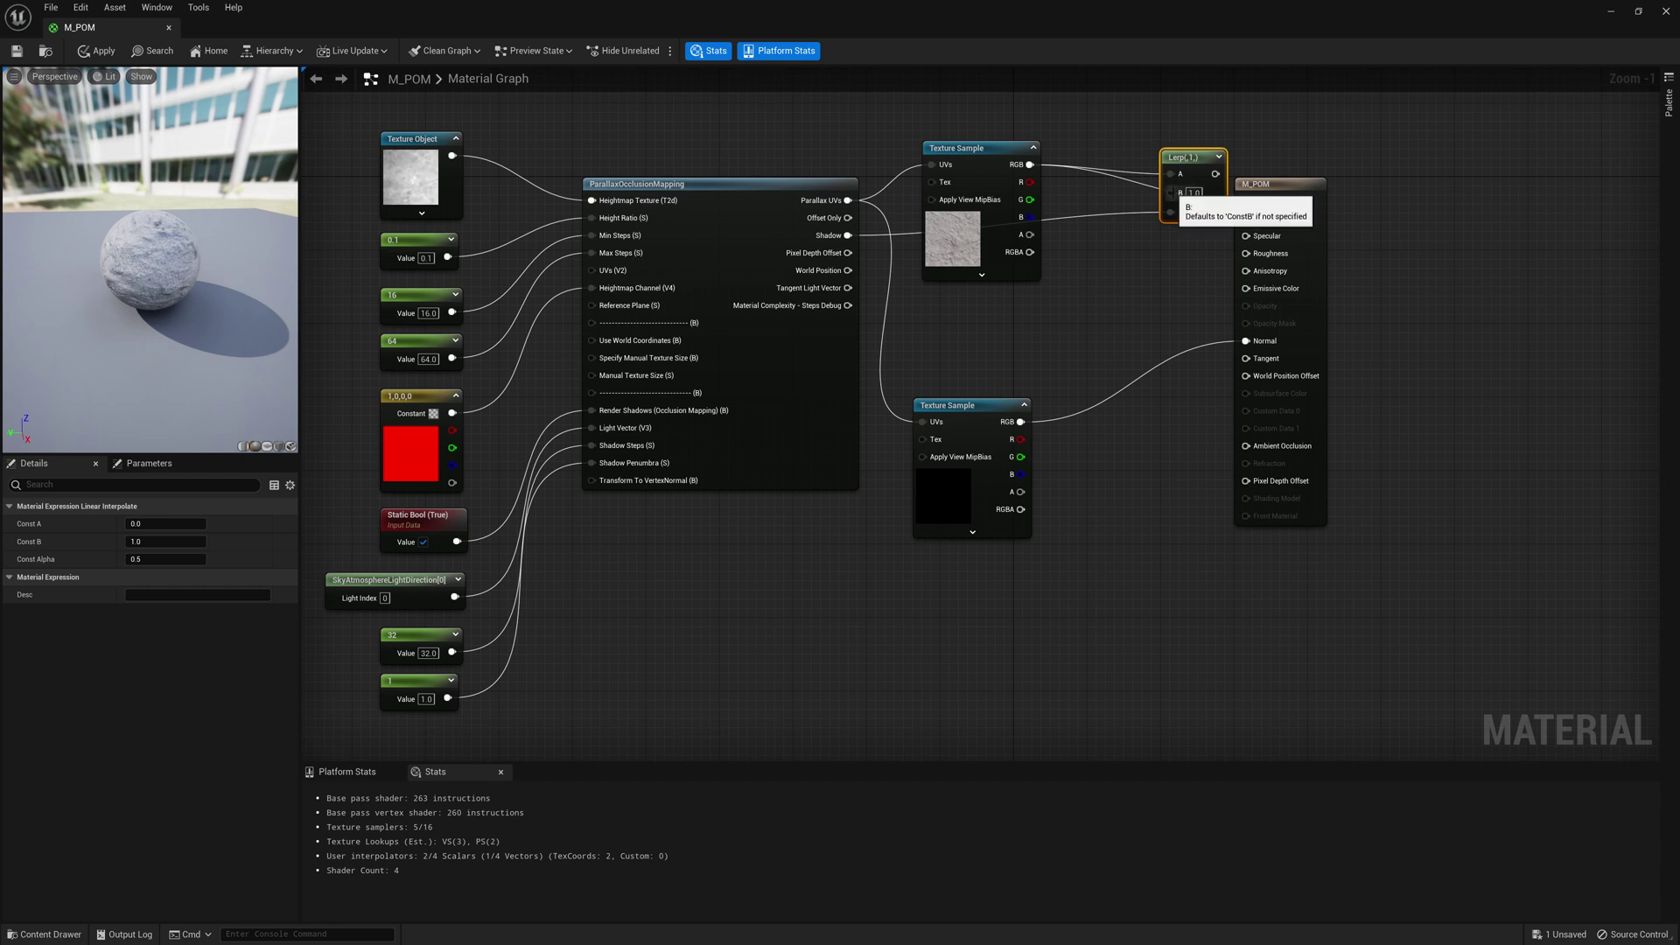
- Feed the Lerp's B input with a Multiply node that scales the Base Color Texture Sample's RGB by 0.2
left_click_drag(1171, 212, 1112, 255)
type("mu")
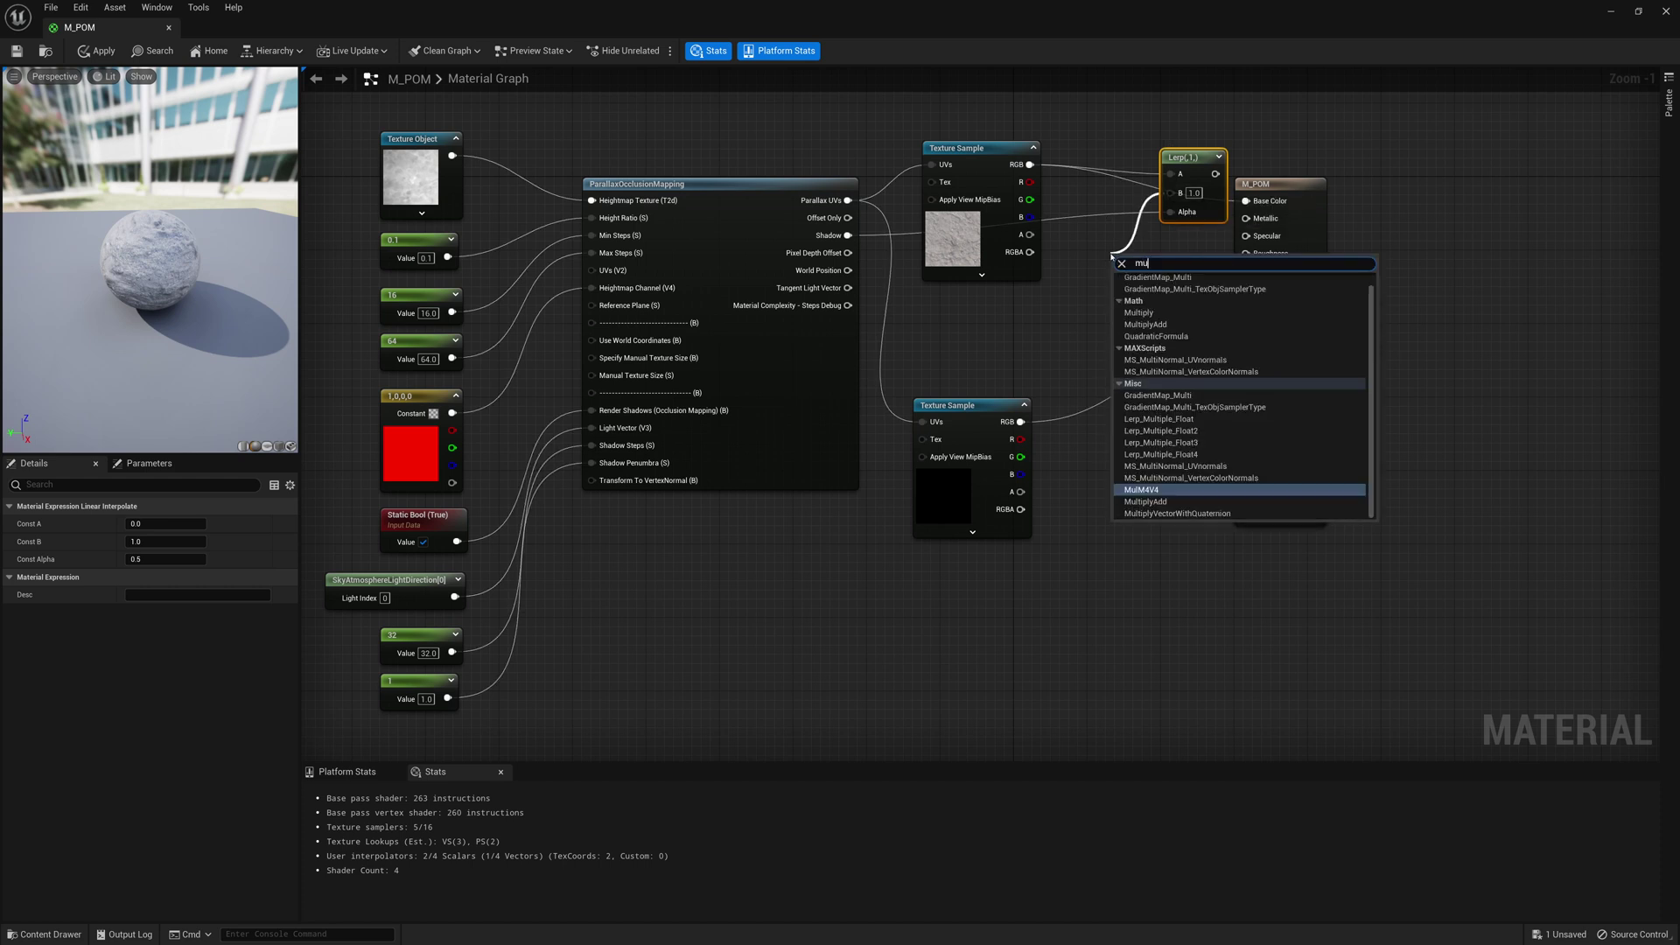
left_click(1138, 312)
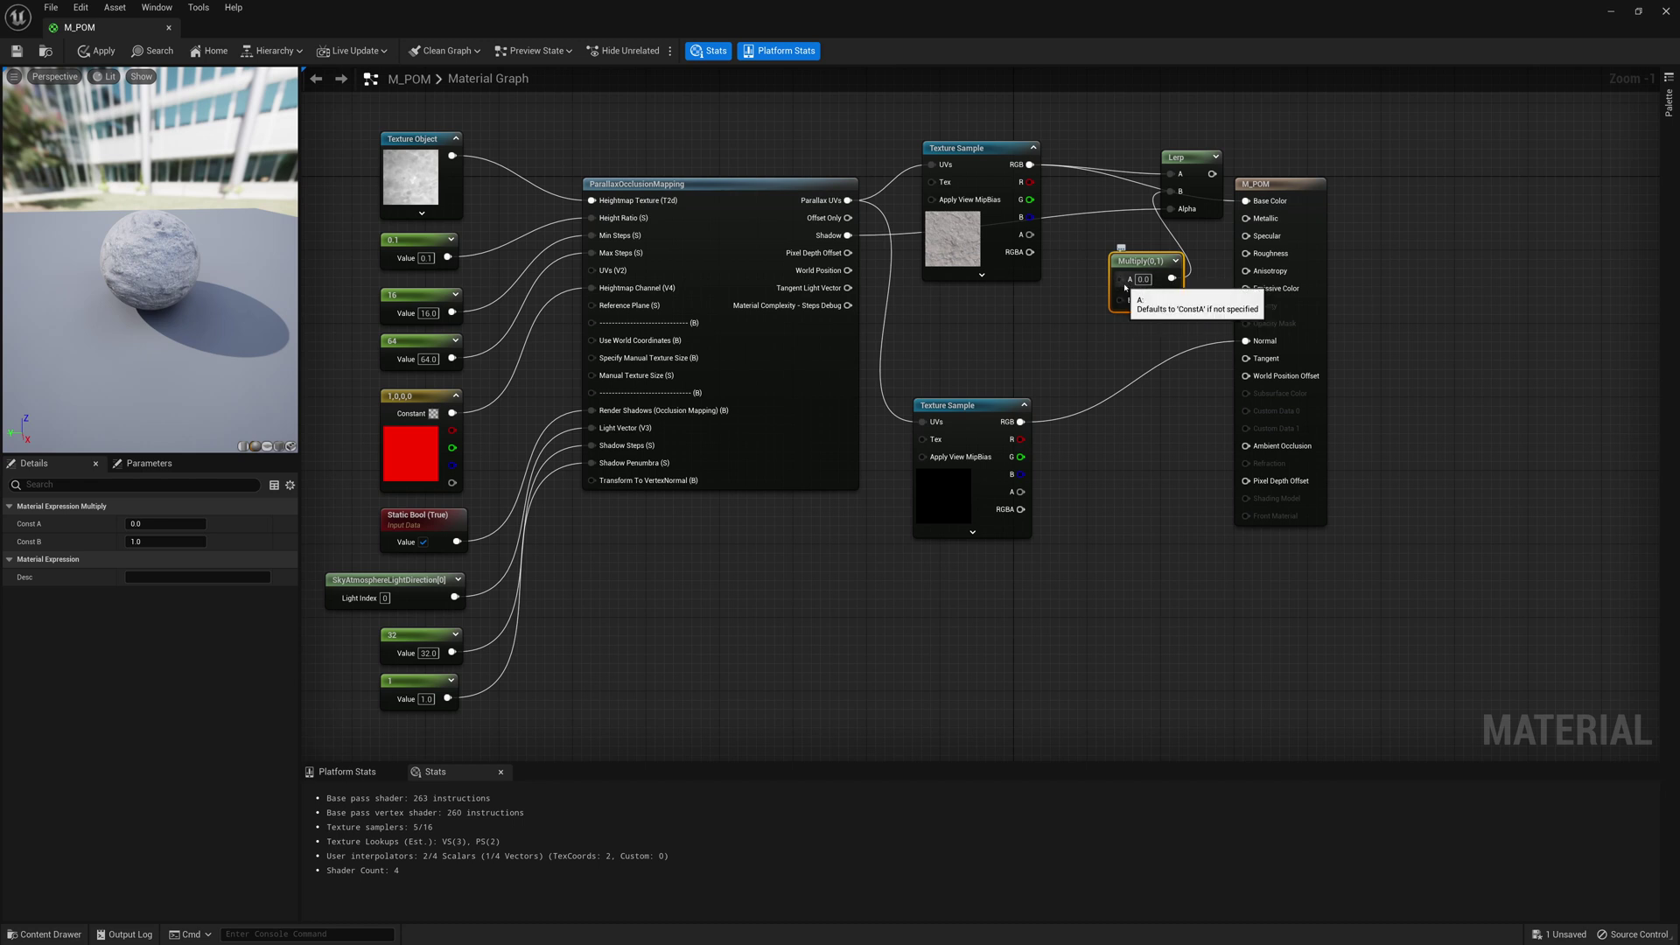
left_click_drag(1120, 282, 1031, 182)
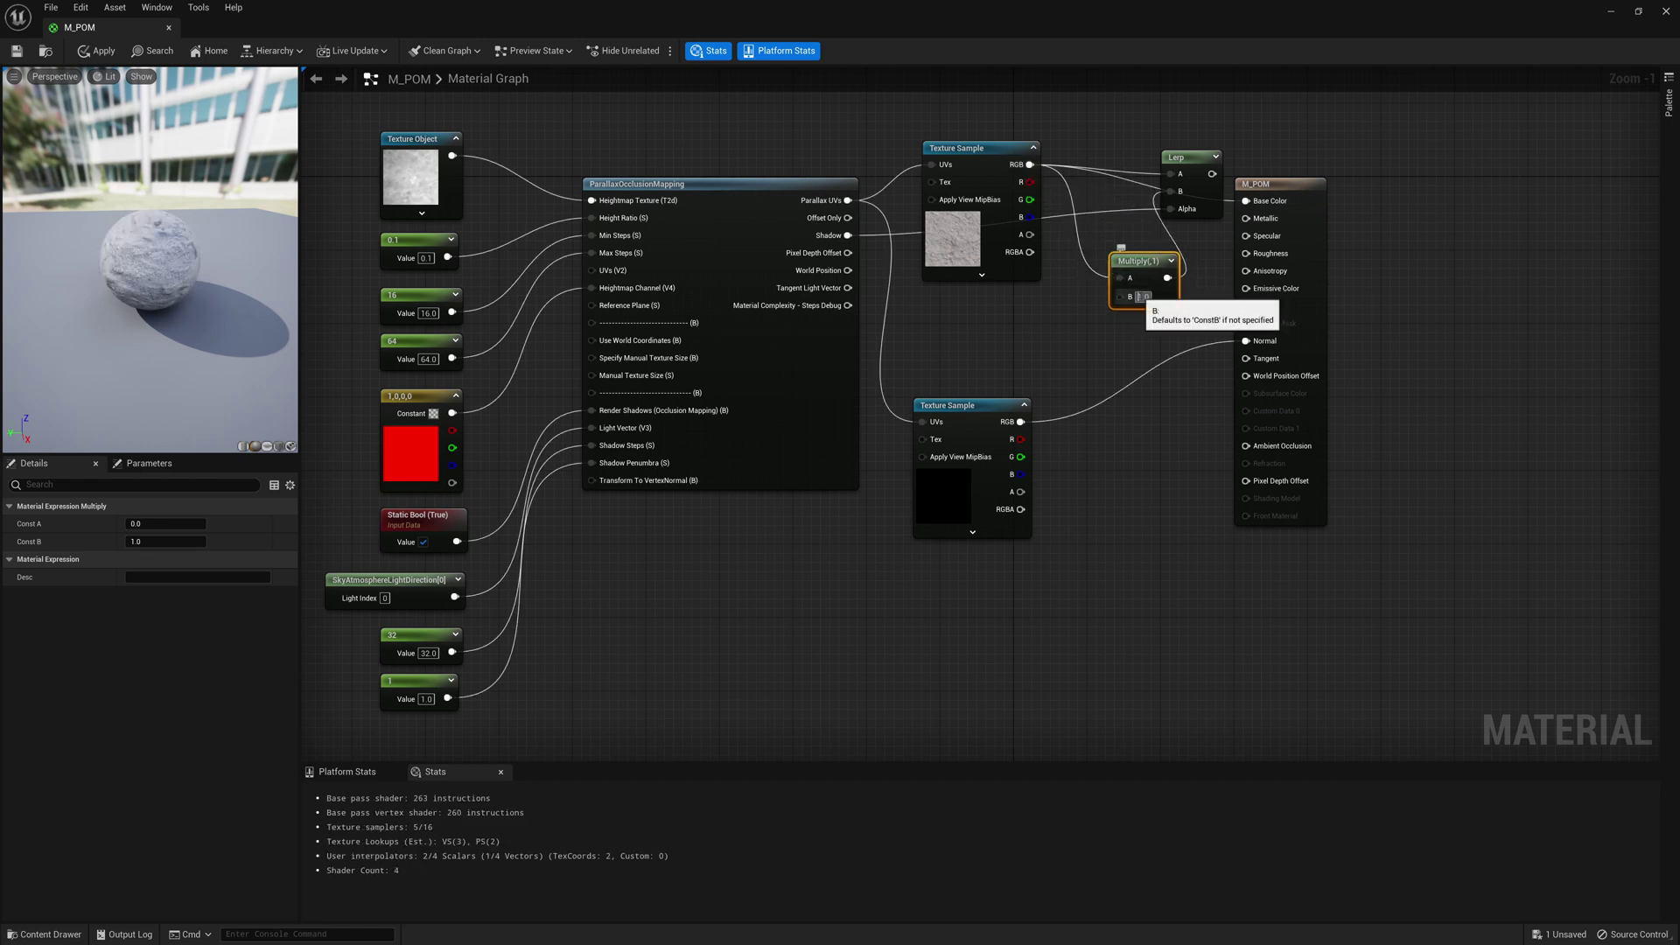
type("0.2")
key("Return")
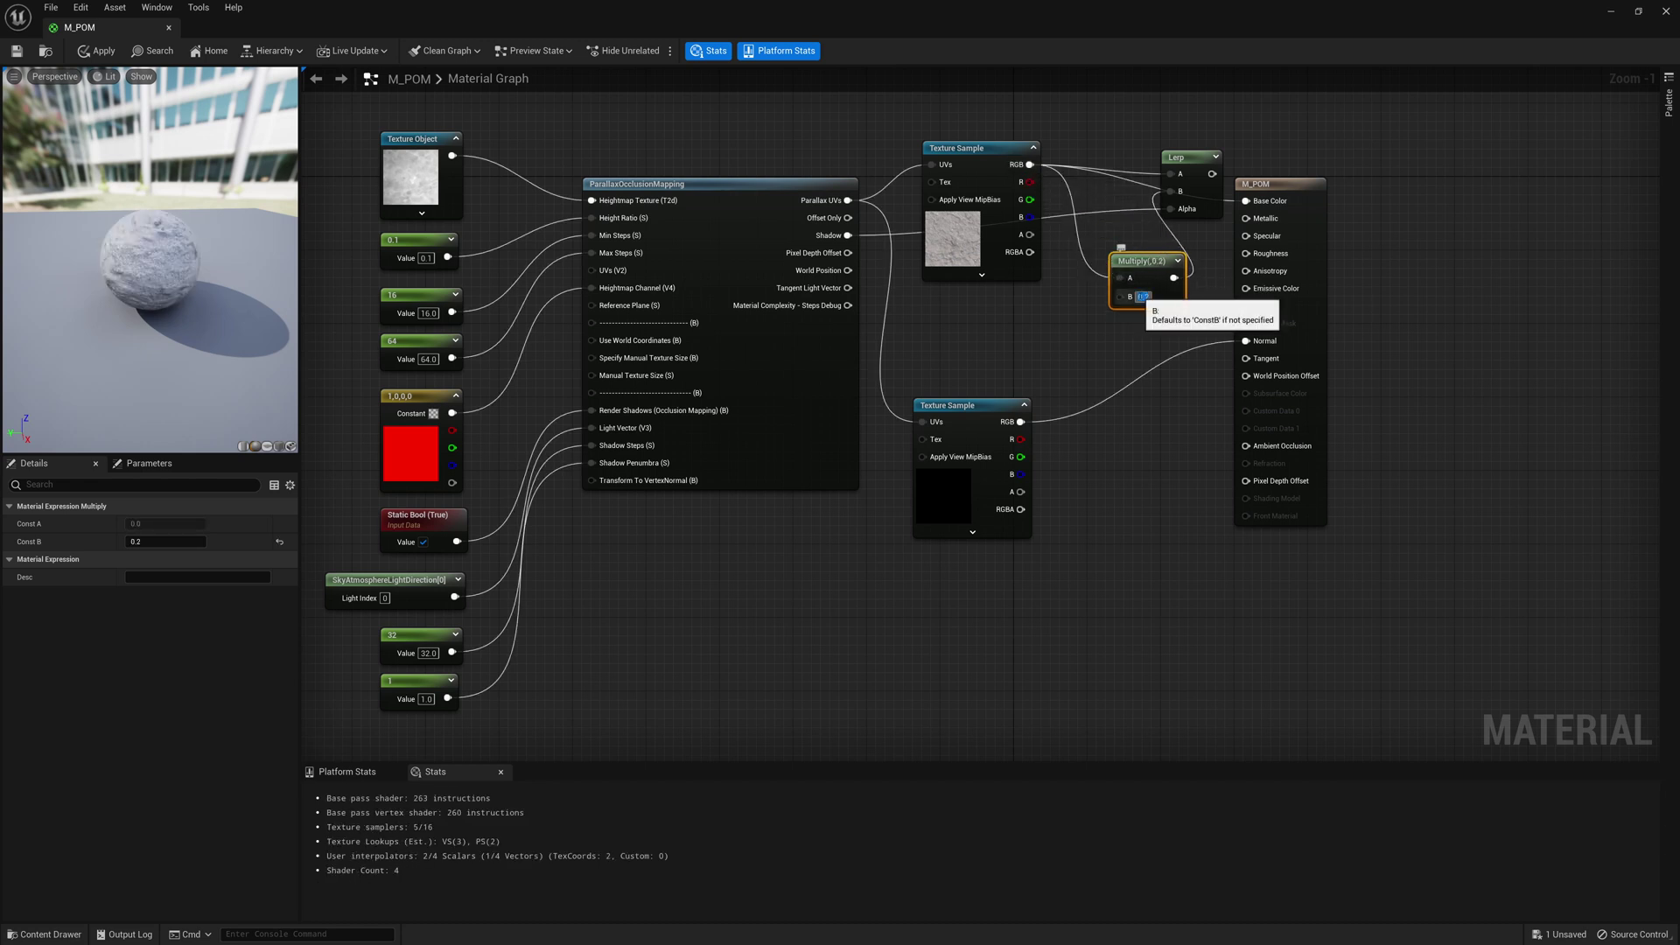
left_click_drag(1156, 260, 1104, 203)
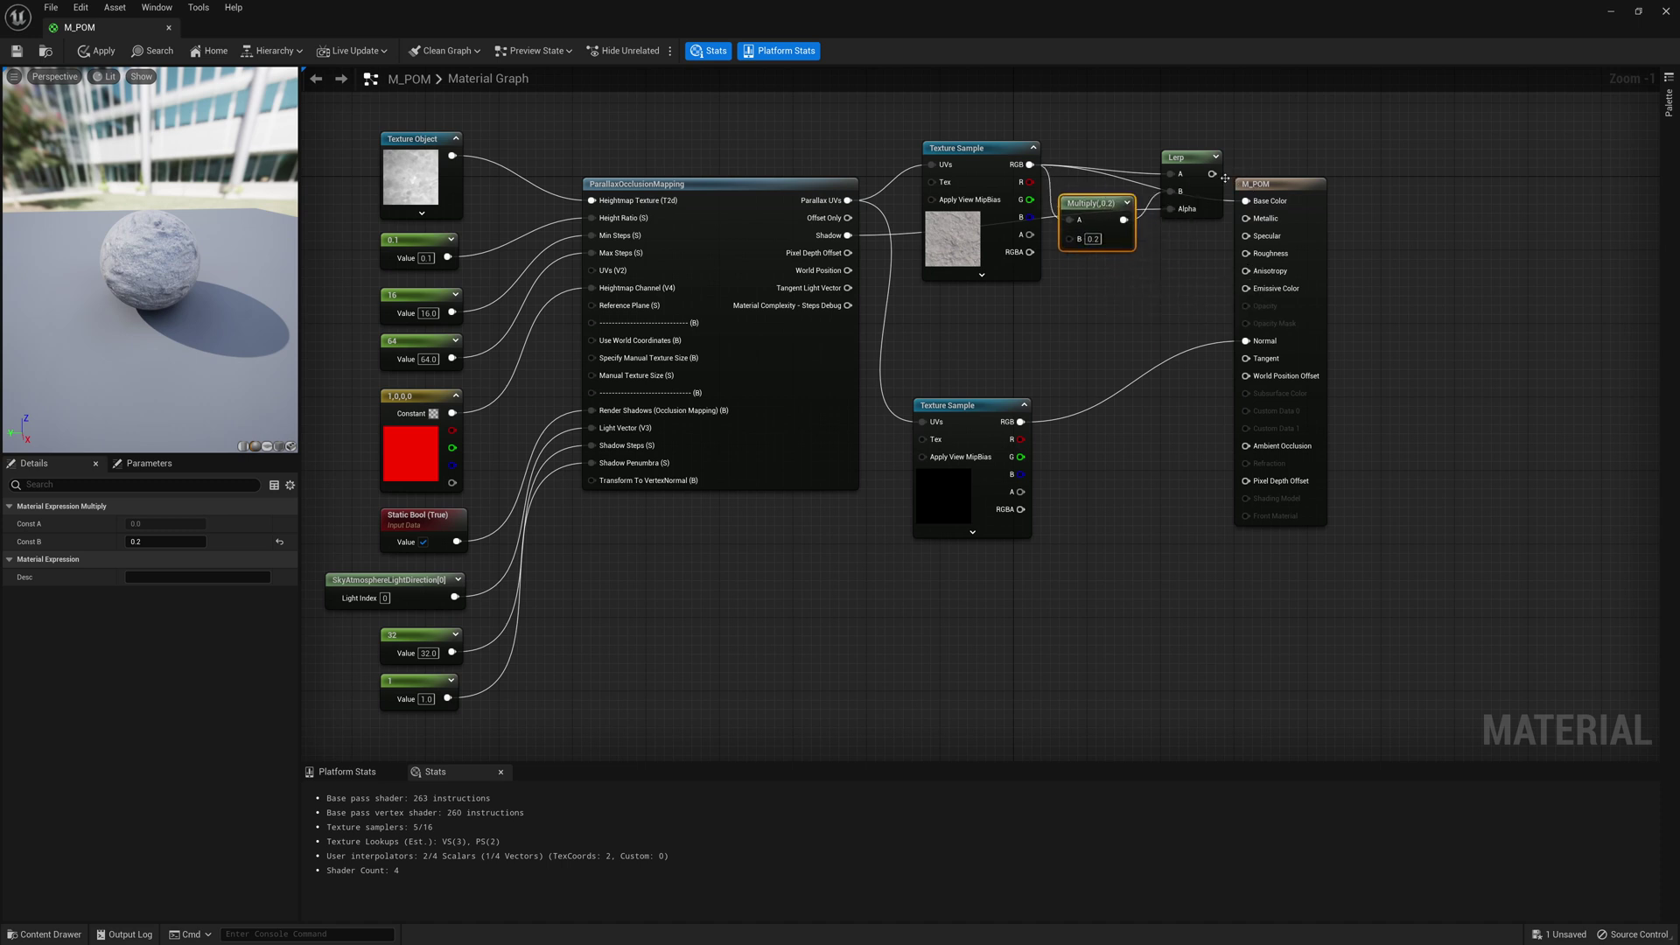
- Connect the Lerp output to the material's Base Color and spread out the output, Lerp, Multiply and Texture Sample nodes
left_click_drag(1211, 174, 1416, 154)
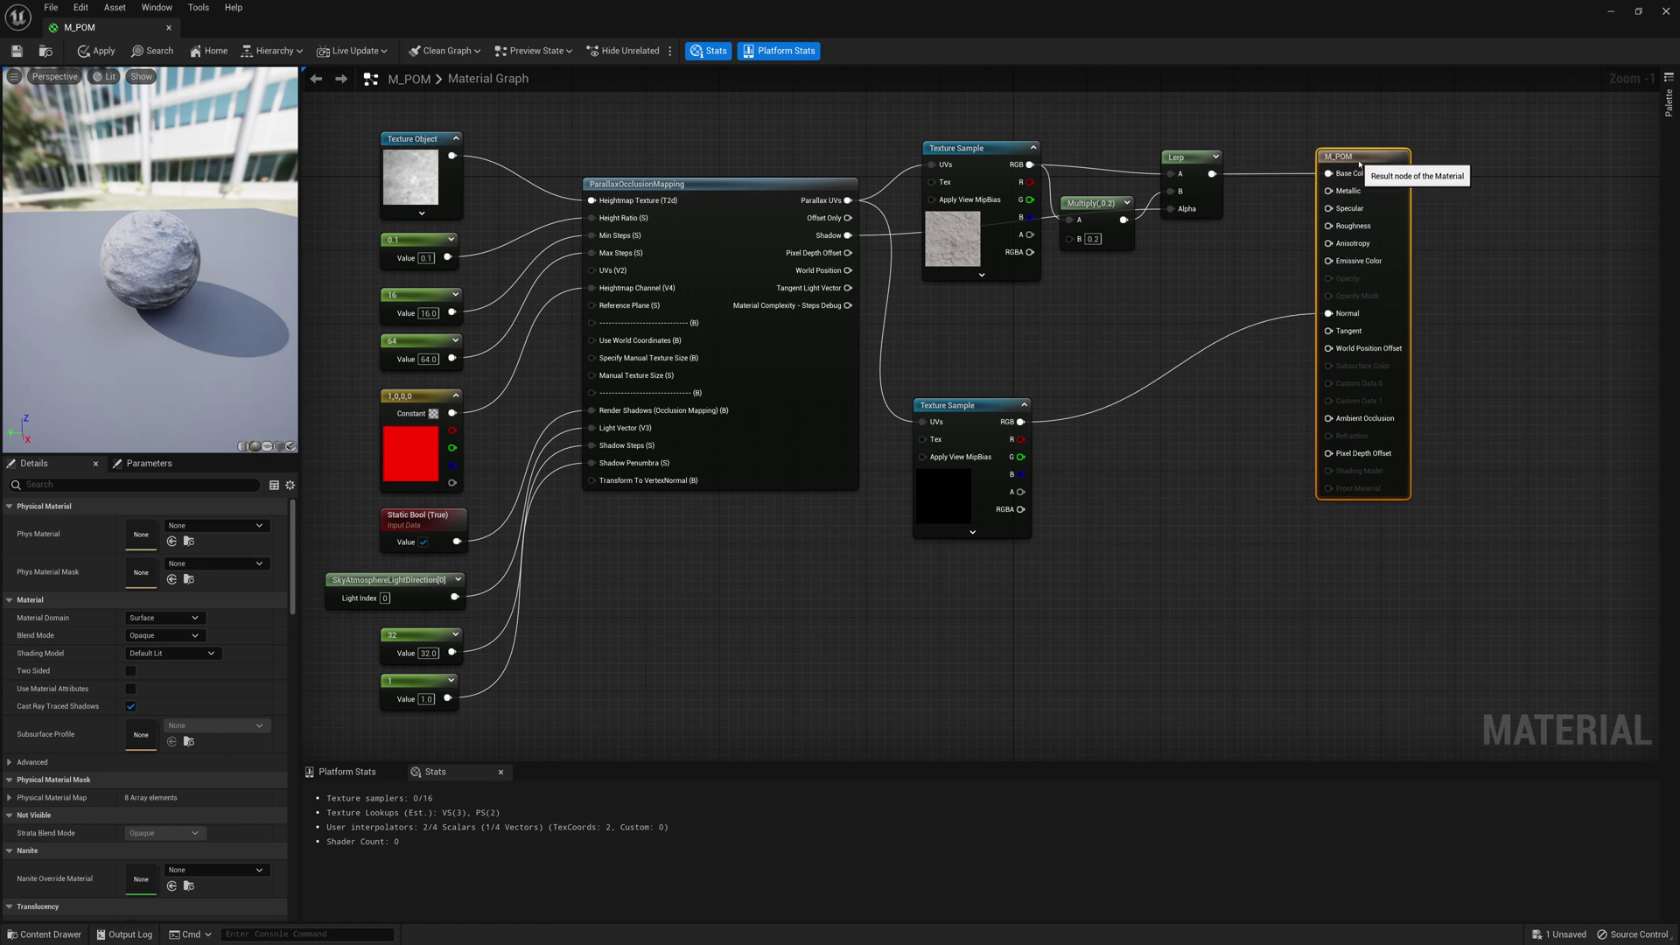
left_click_drag(1183, 165, 1222, 158)
left_click_drag(995, 174, 976, 110)
left_click_drag(1086, 210, 1086, 173)
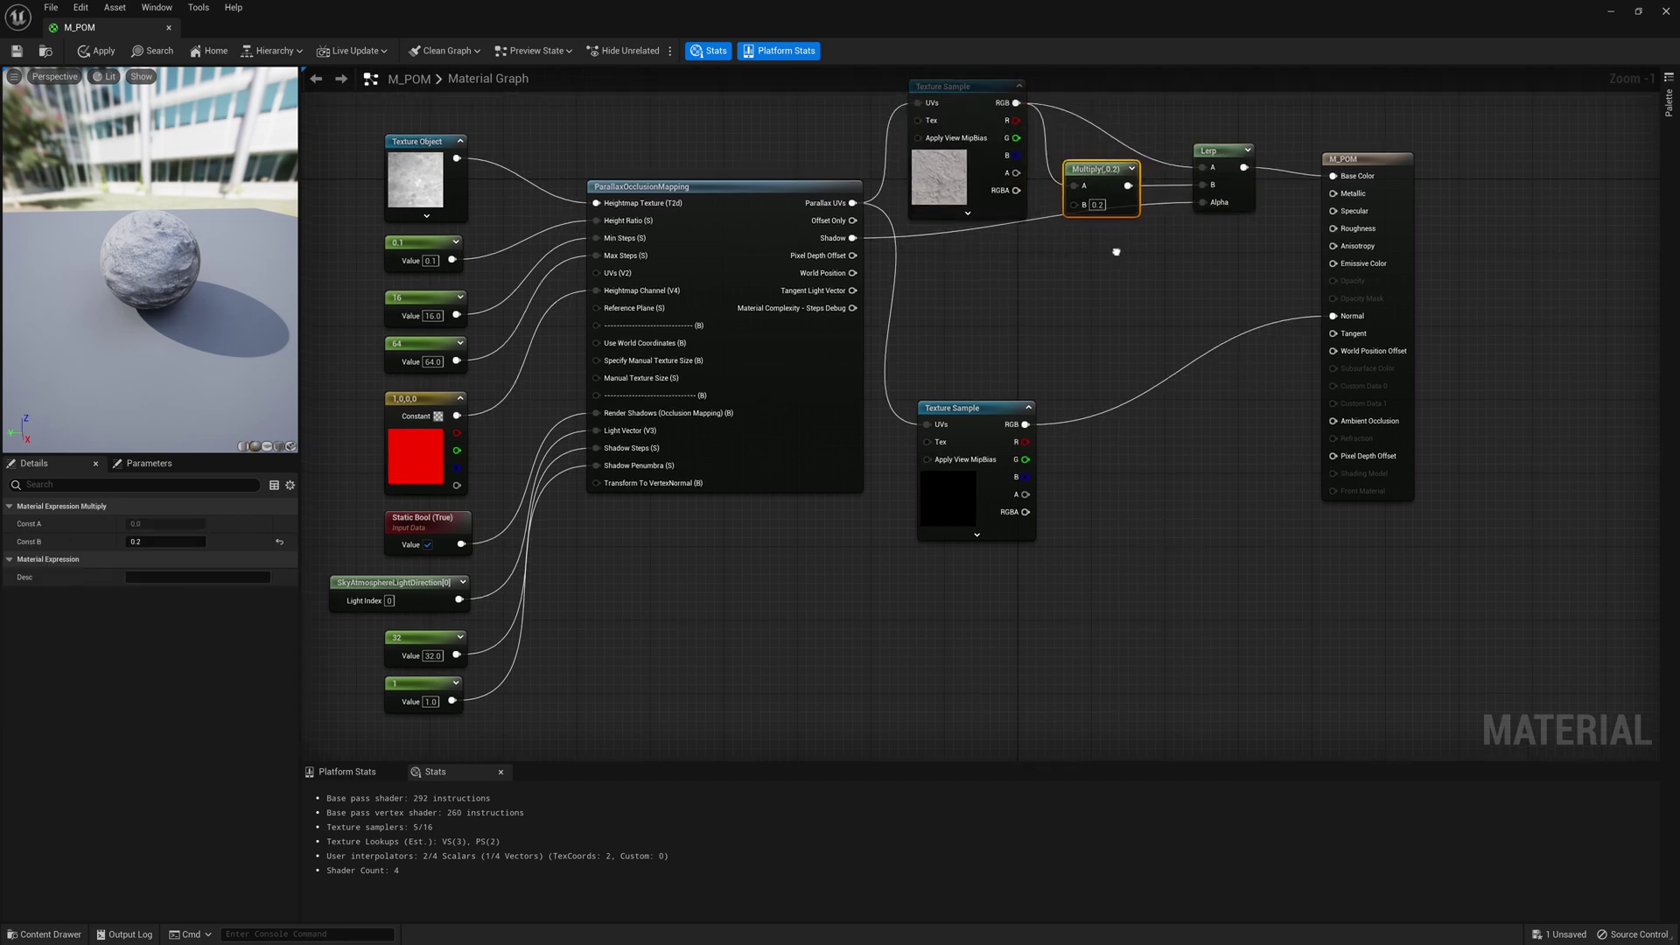
right_click_drag(1114, 251, 1129, 271)
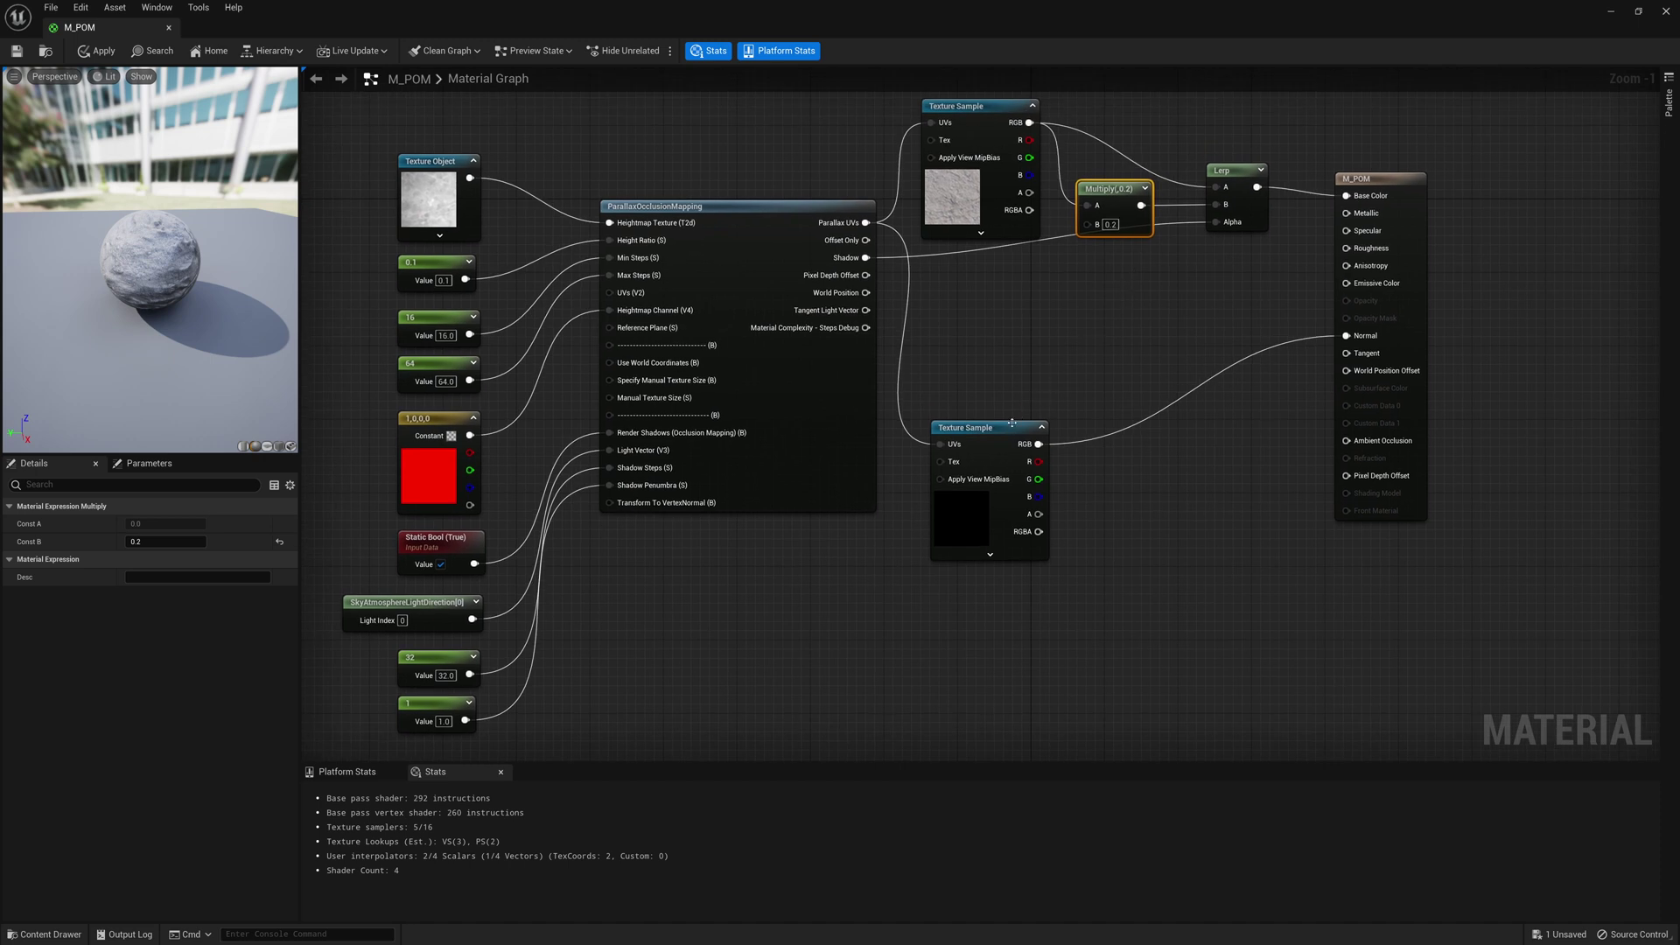
left_click_drag(1012, 424, 1040, 407)
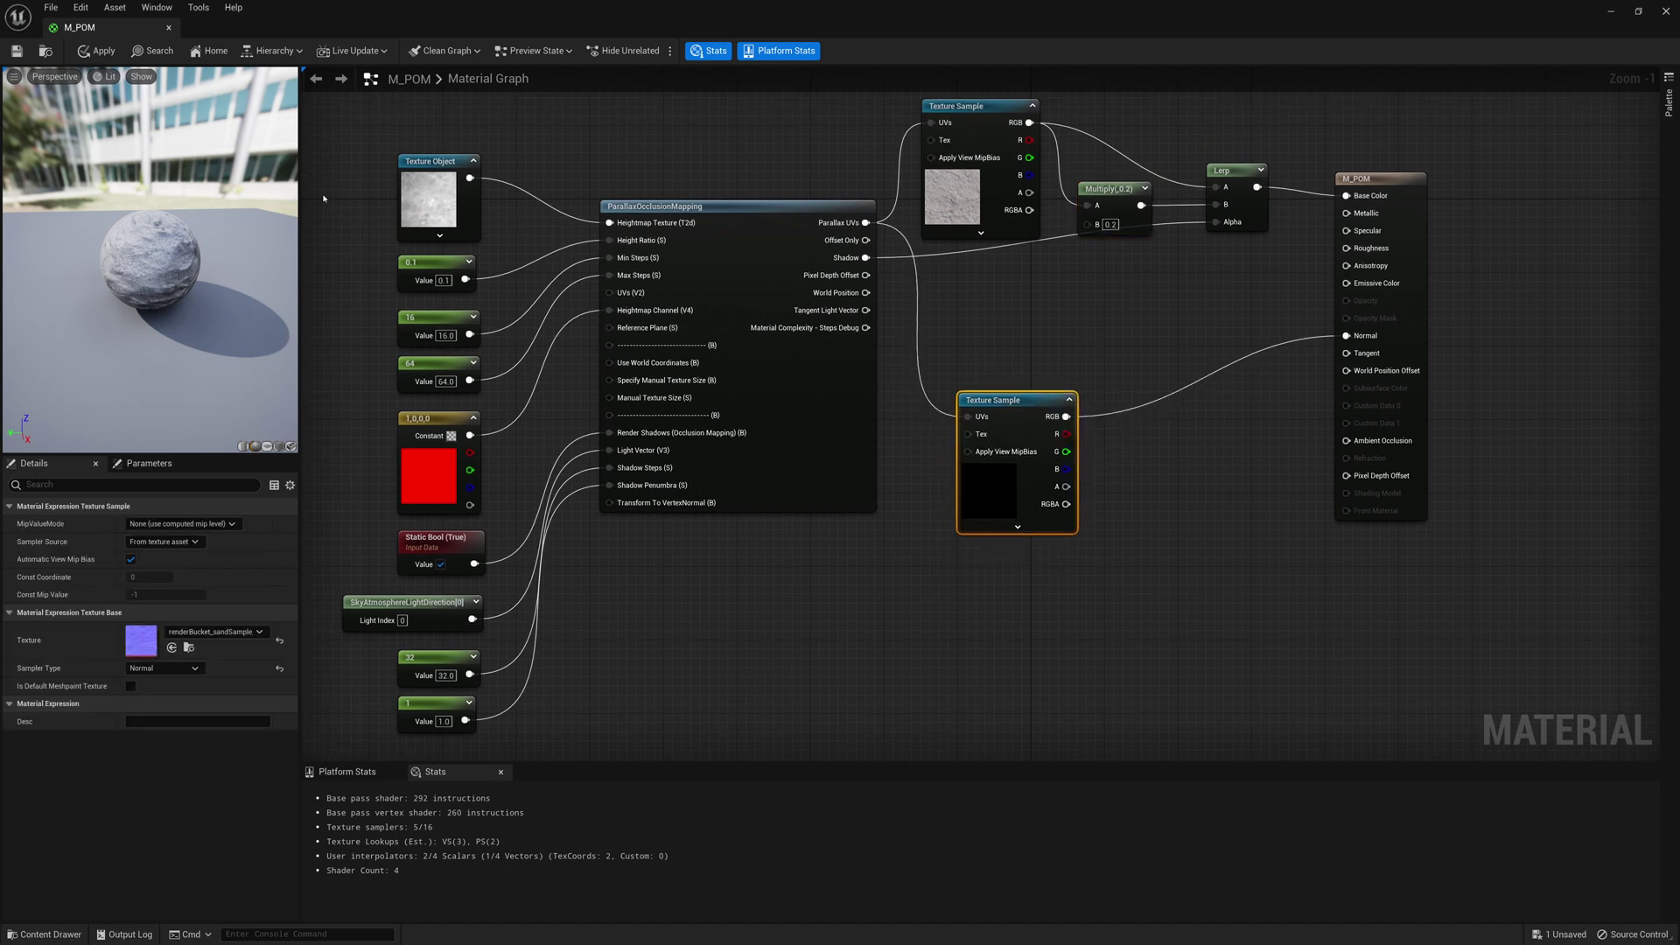
- Save M_POM, return to the level and rotate the DirectionalLight to about 186.0°, -32.4°, -464.5°
left_click(16, 51)
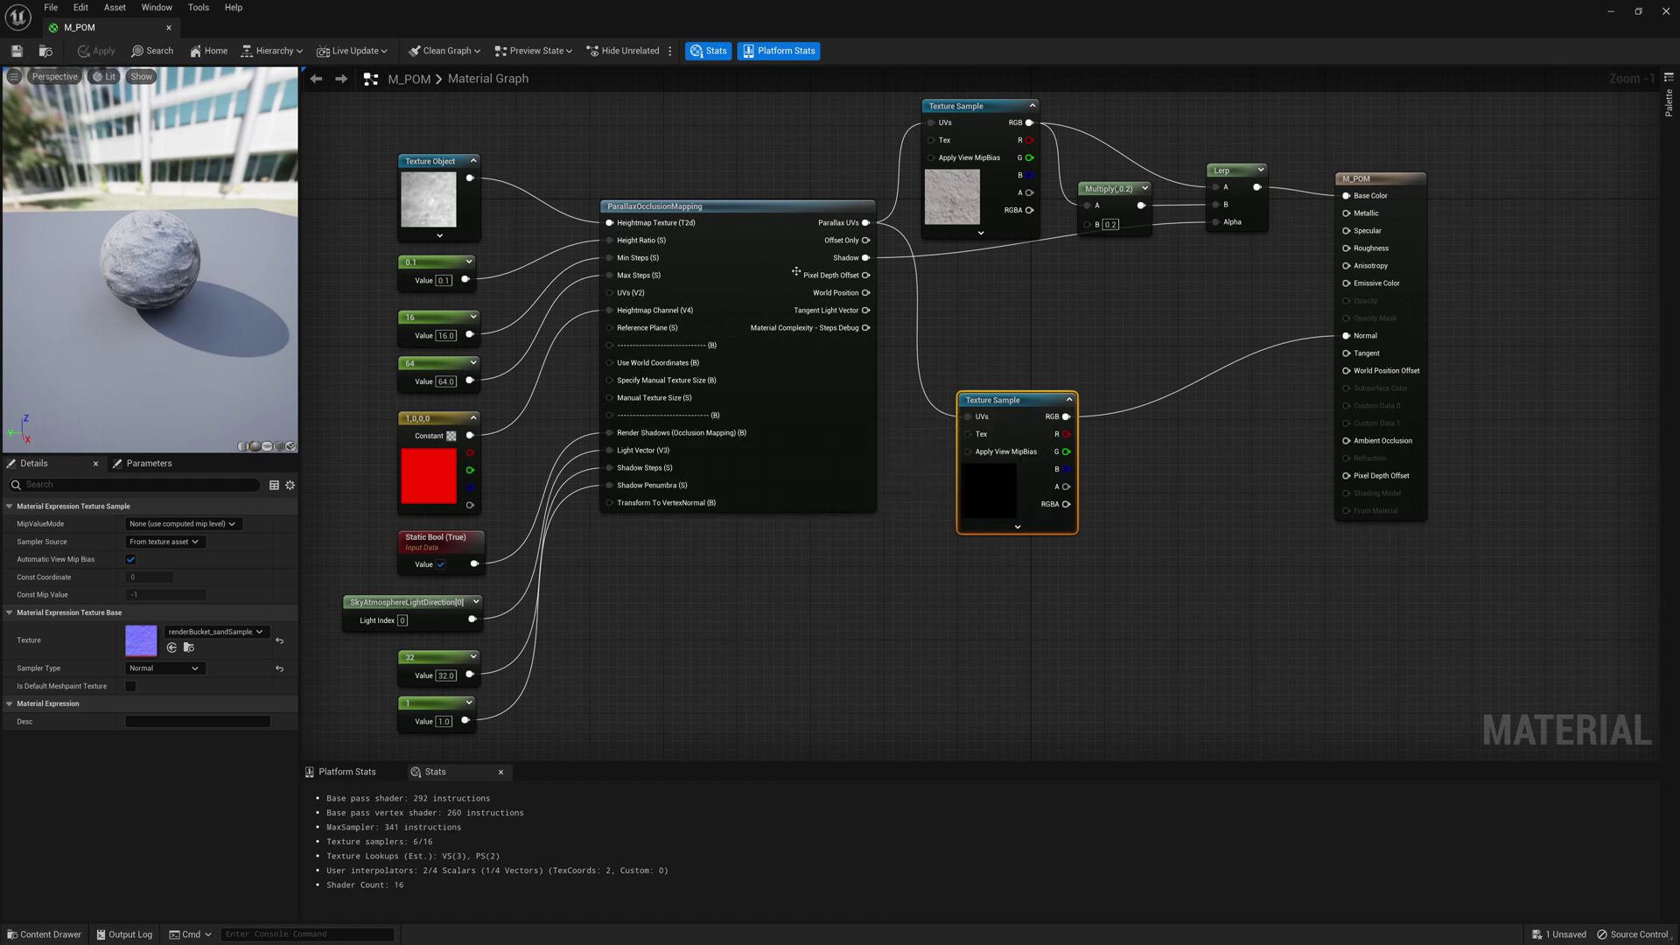
left_click(1610, 12)
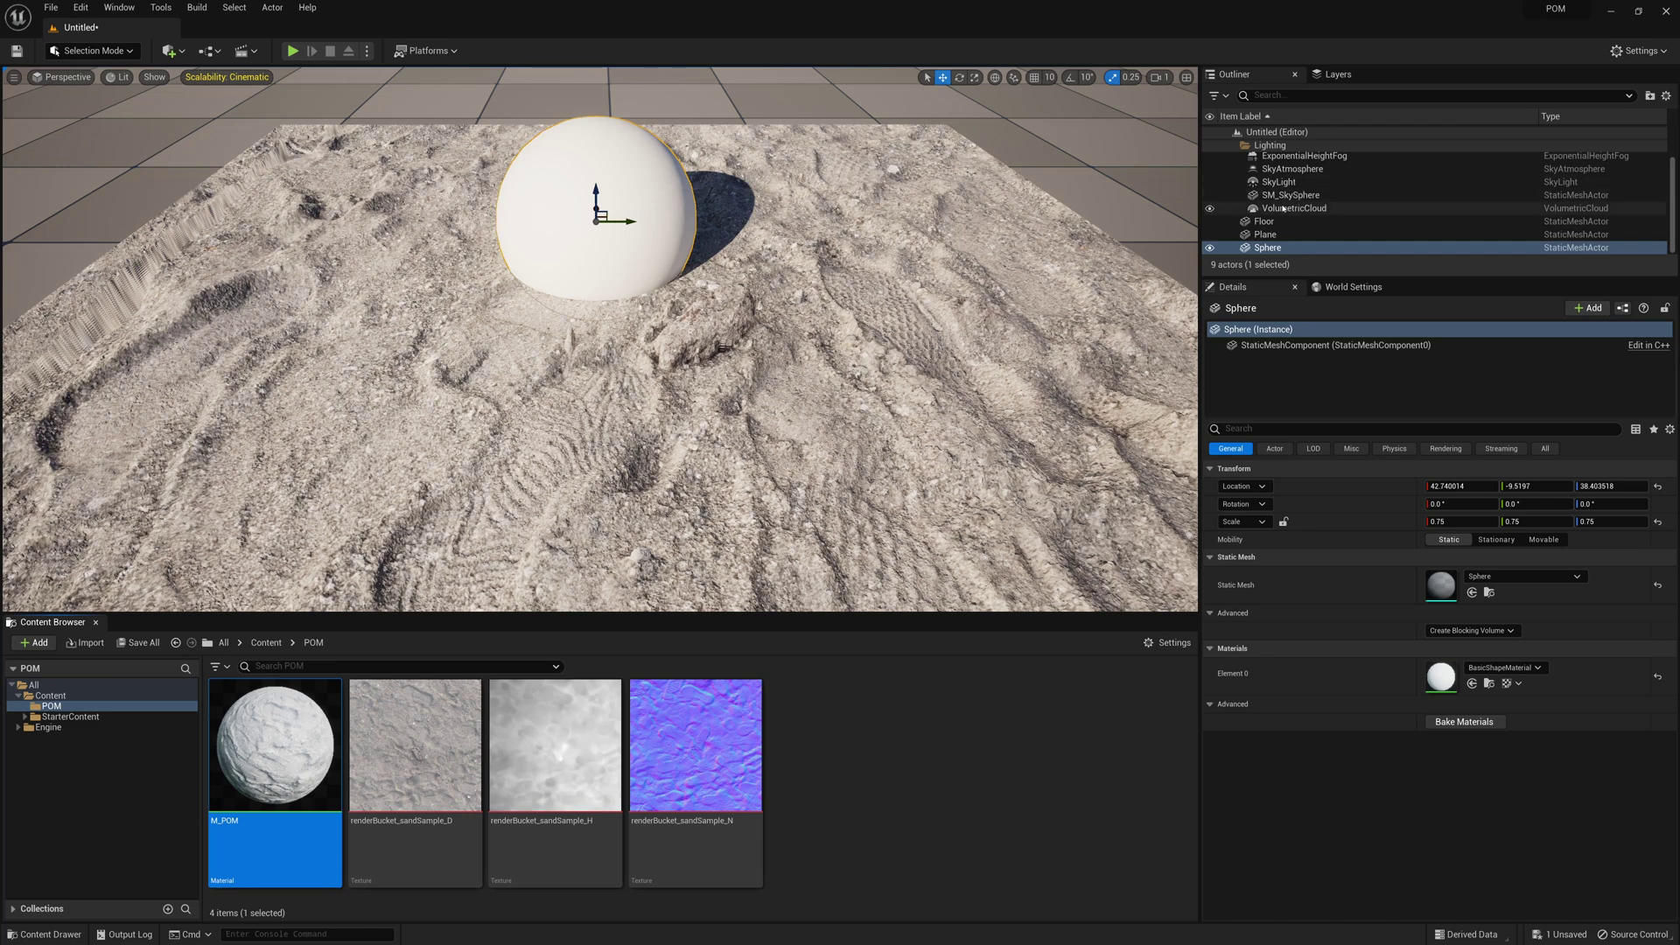
scroll(1283, 209, "up", 1)
left_click(1293, 159)
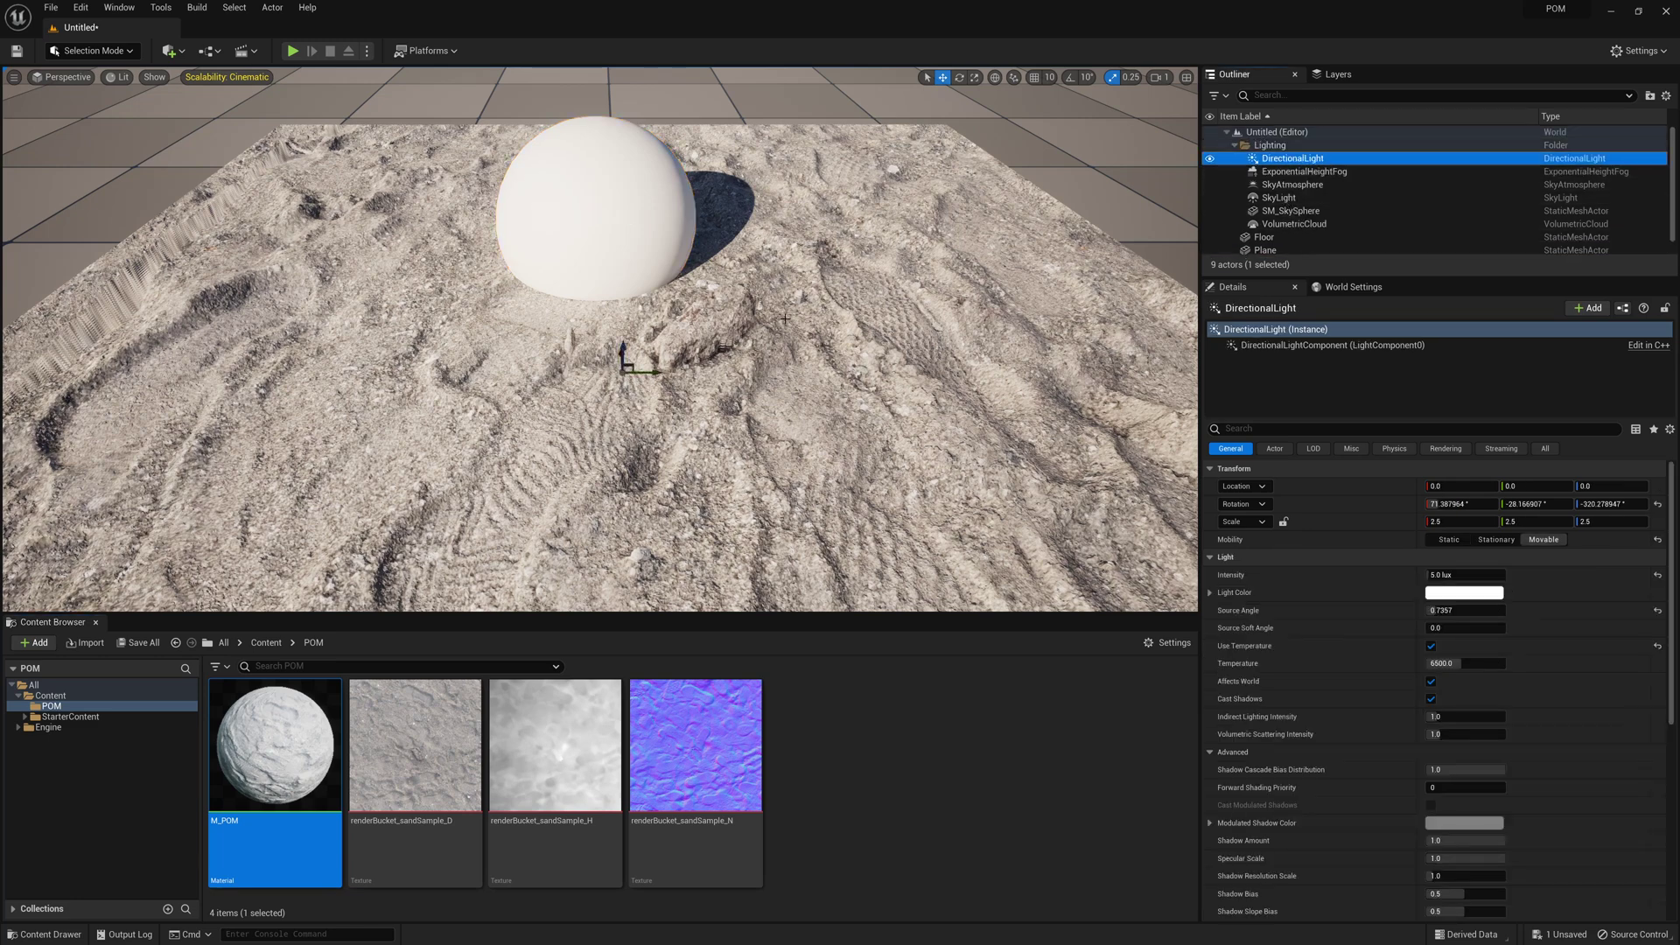
key("e")
left_click_drag(654, 343, 604, 363)
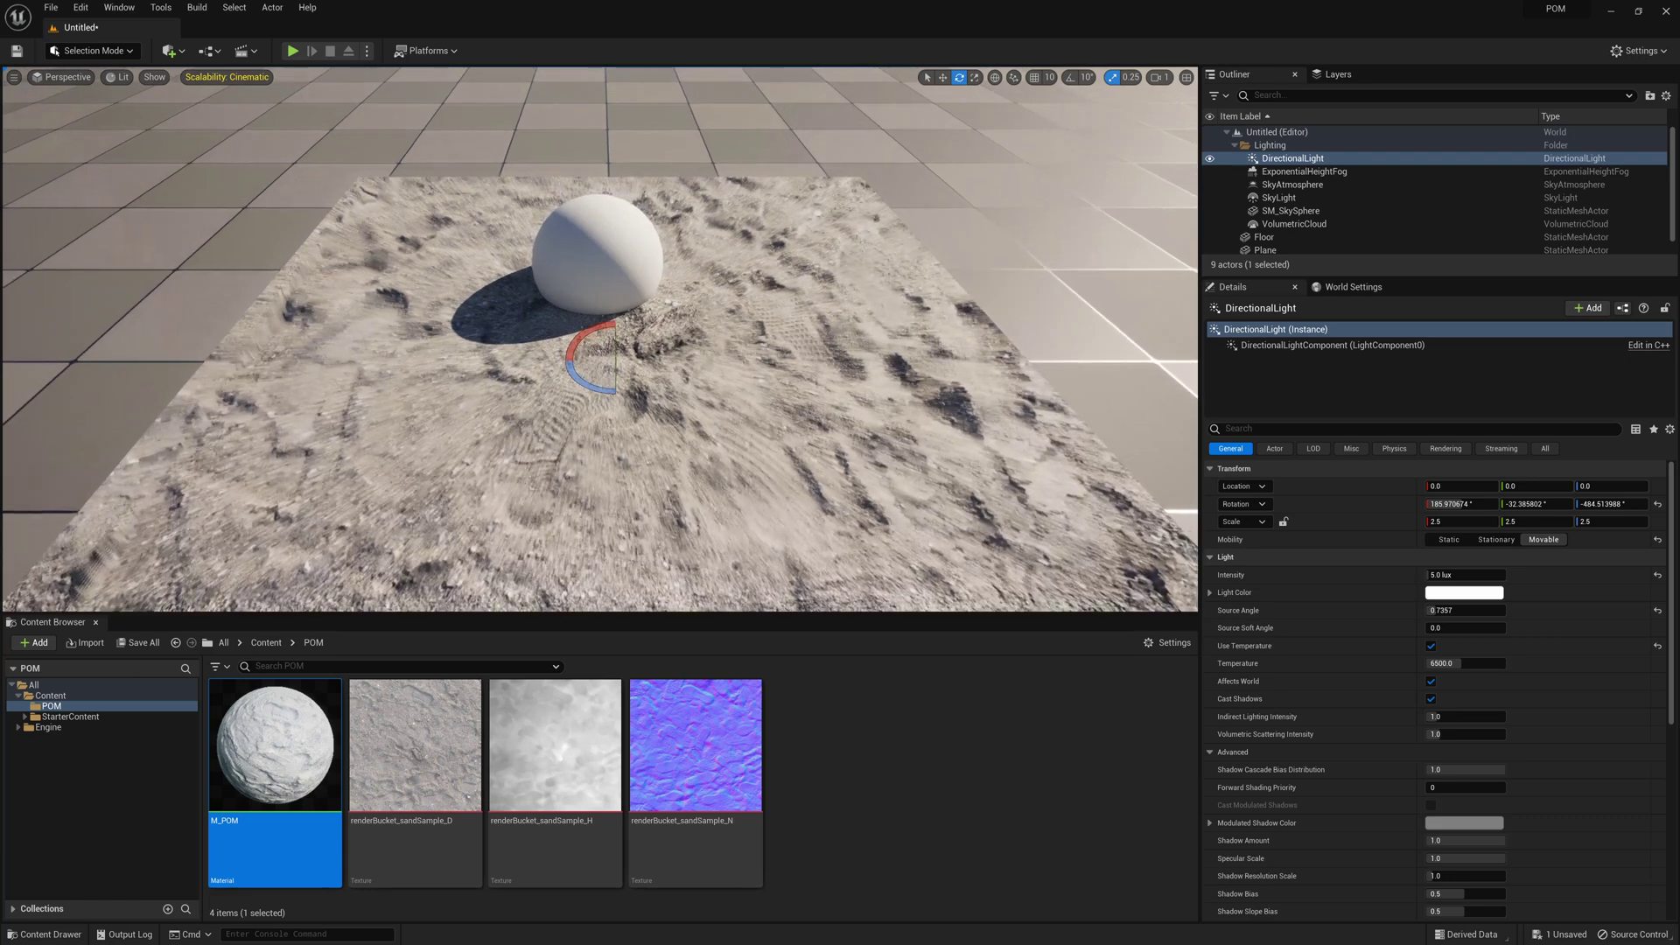
- Move the sphere across the sand plane to about X 18.1, Y -3.3, Z 38.4, undoing the first attempt
left_click(648, 260)
key("w")
left_click_drag(595, 229, 657, 245)
key("ctrl+z")
key("ctrl+z")
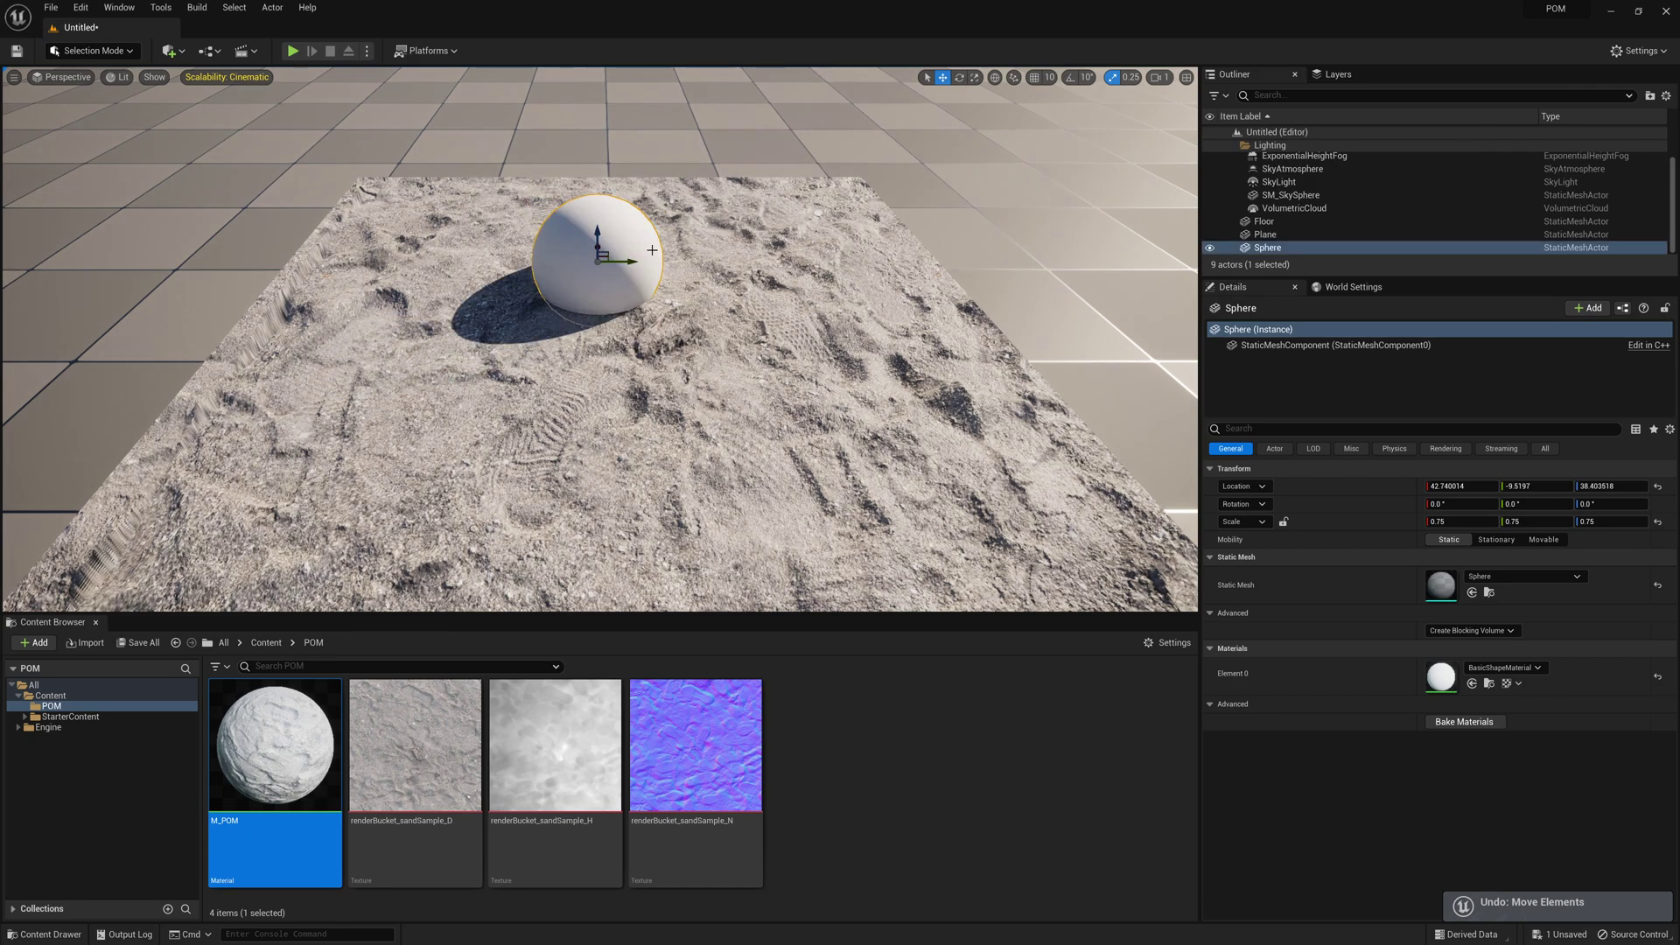
scroll(614, 399, "up", 6)
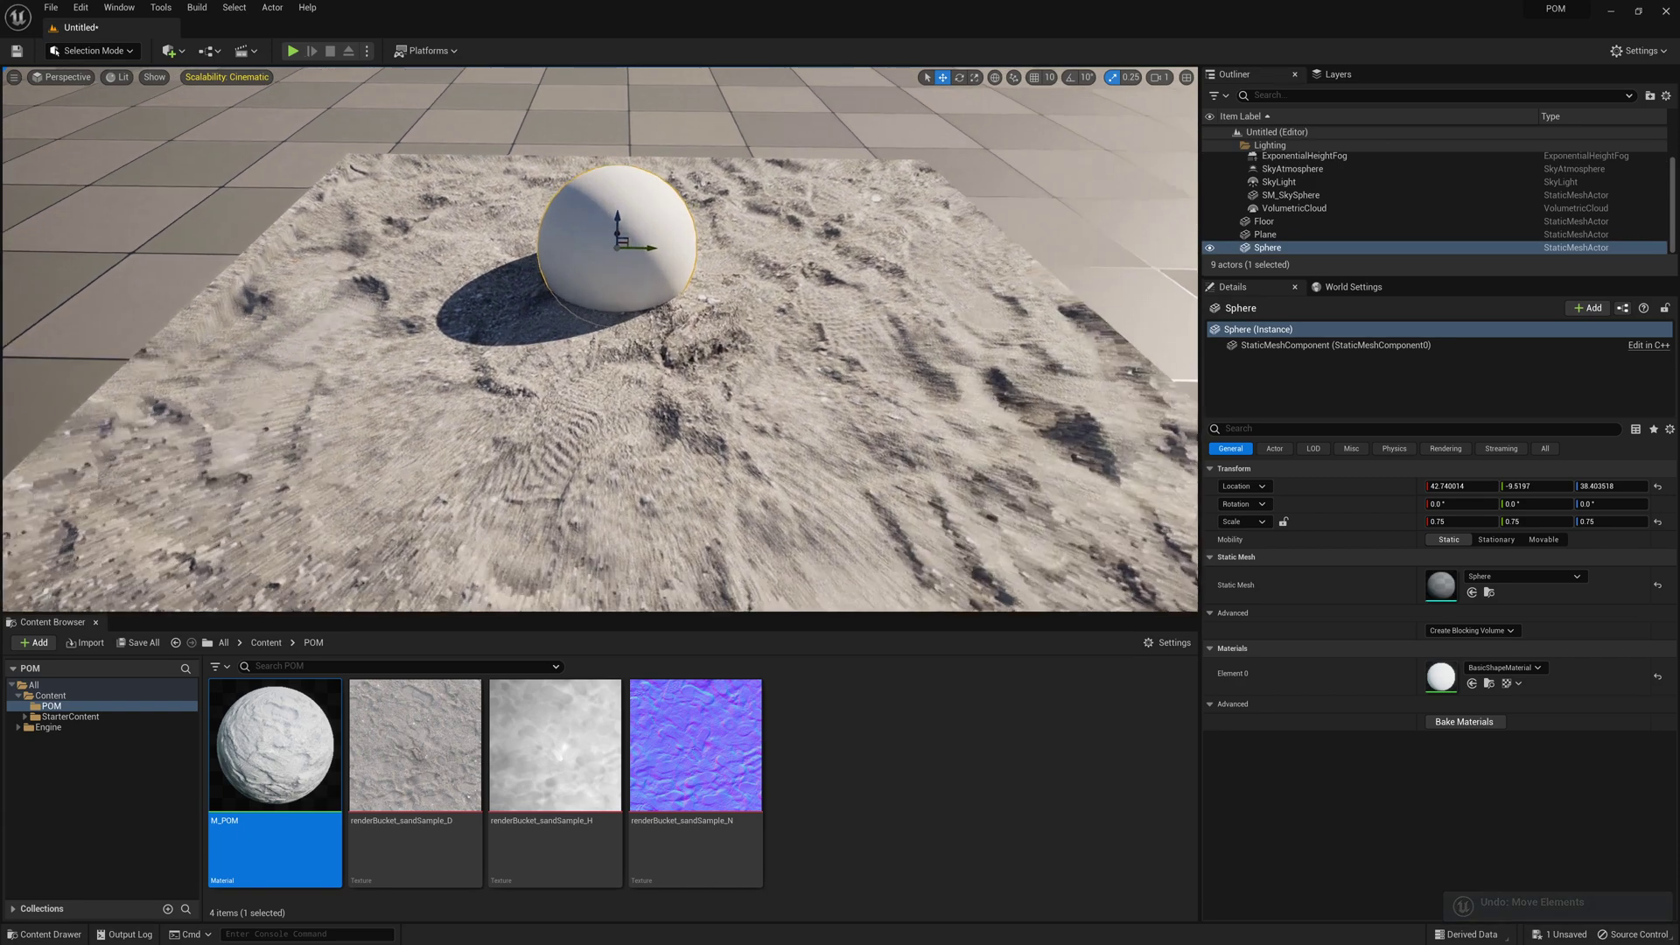
left_click_drag(610, 211, 688, 287)
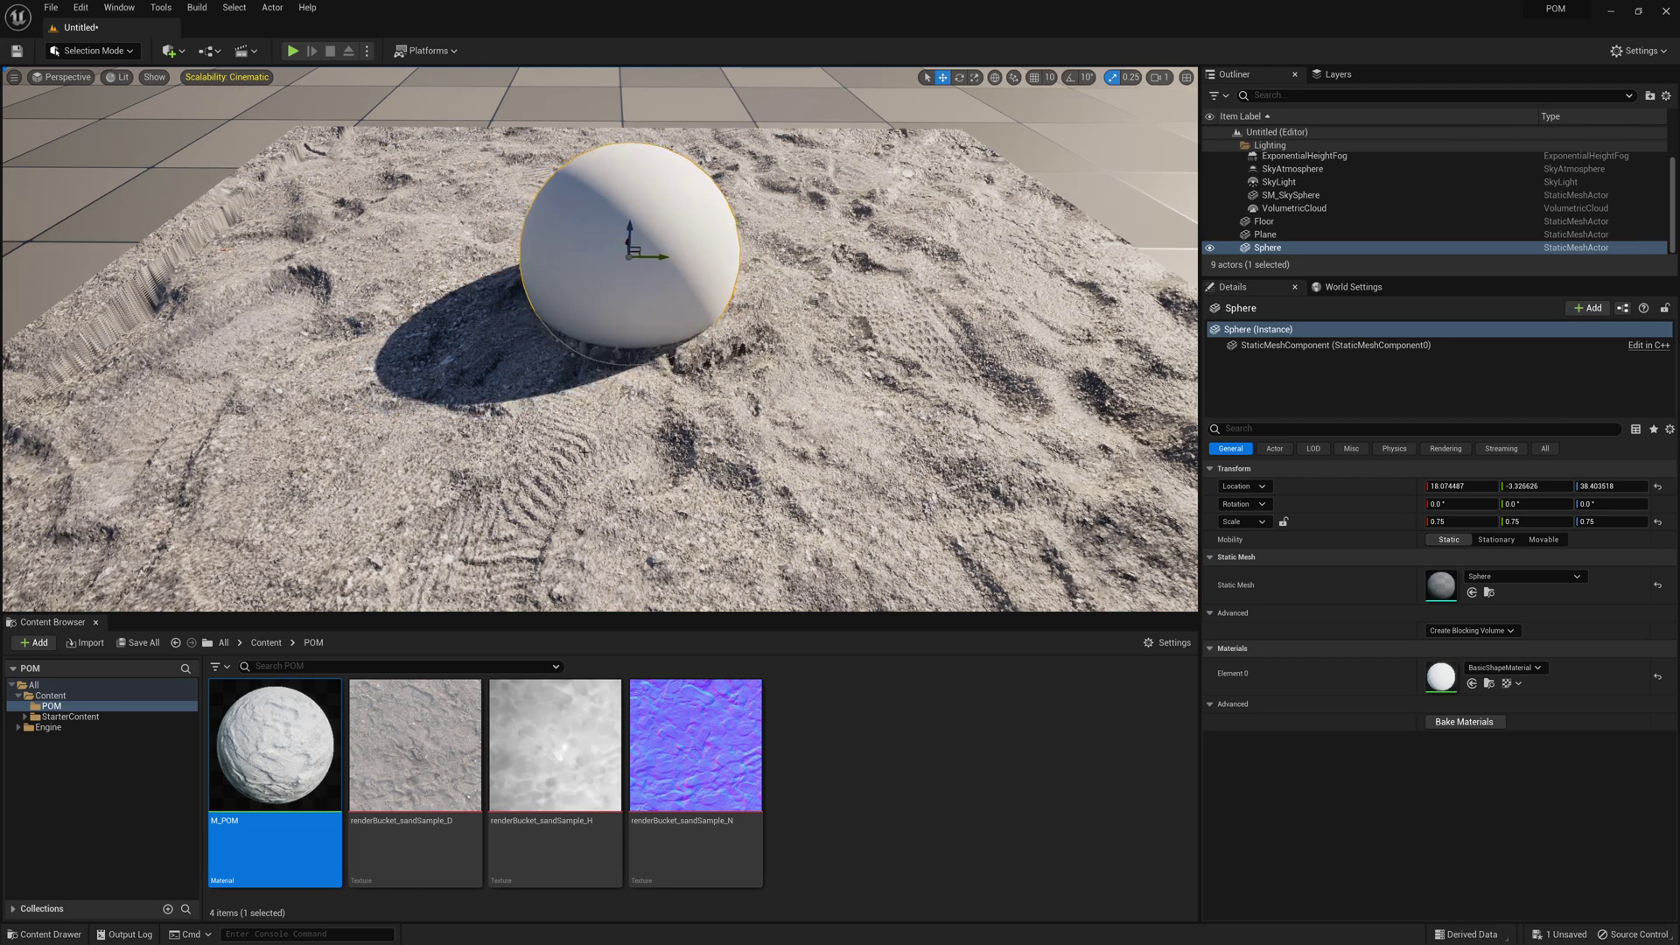
- Reopen M_POM, connect the parallax node's Pixel Depth Offset output to the material's Pixel Depth Offset, and save it
double_click(243, 788)
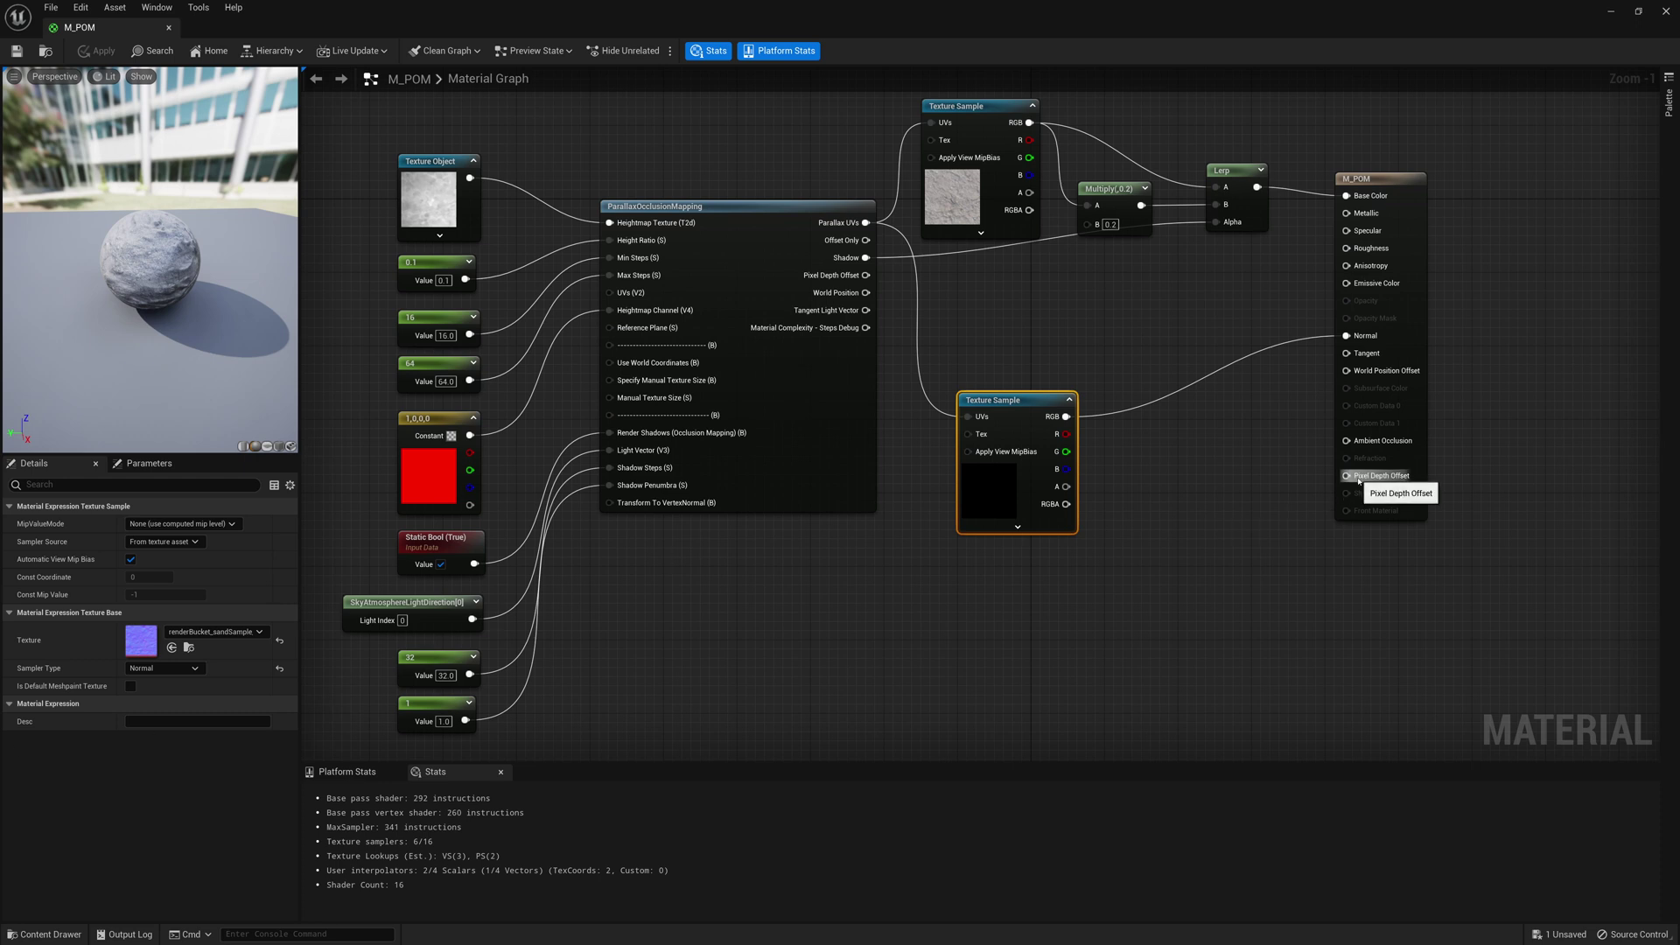
left_click_drag(1358, 480, 871, 280)
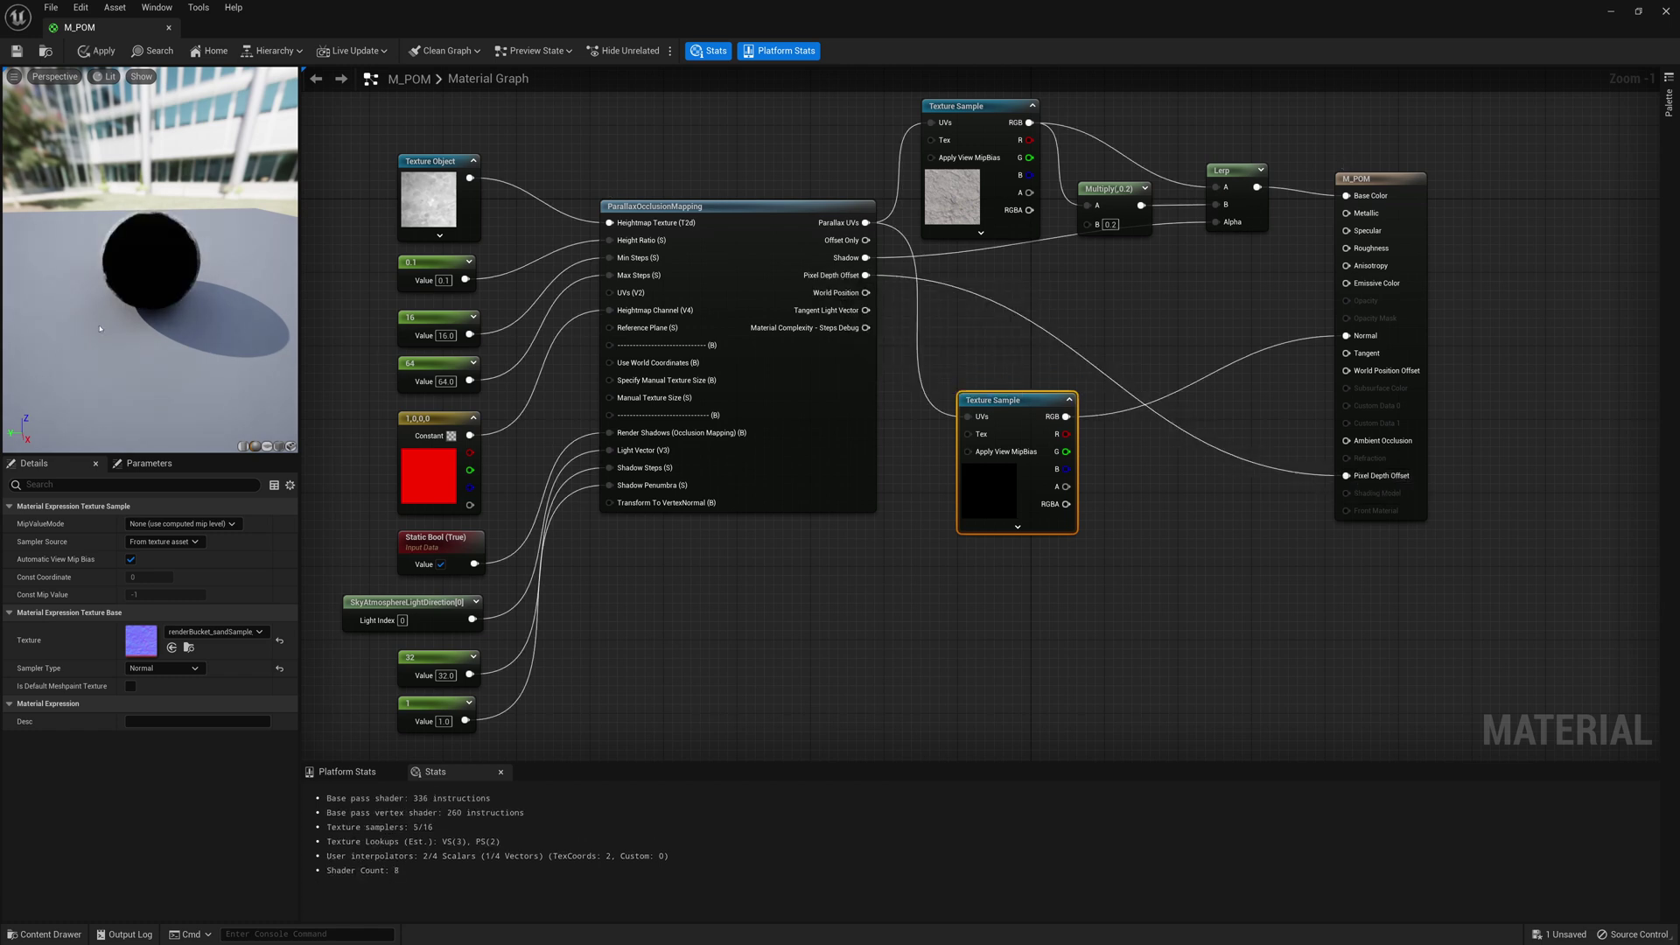
left_click_drag(157, 245, 206, 252)
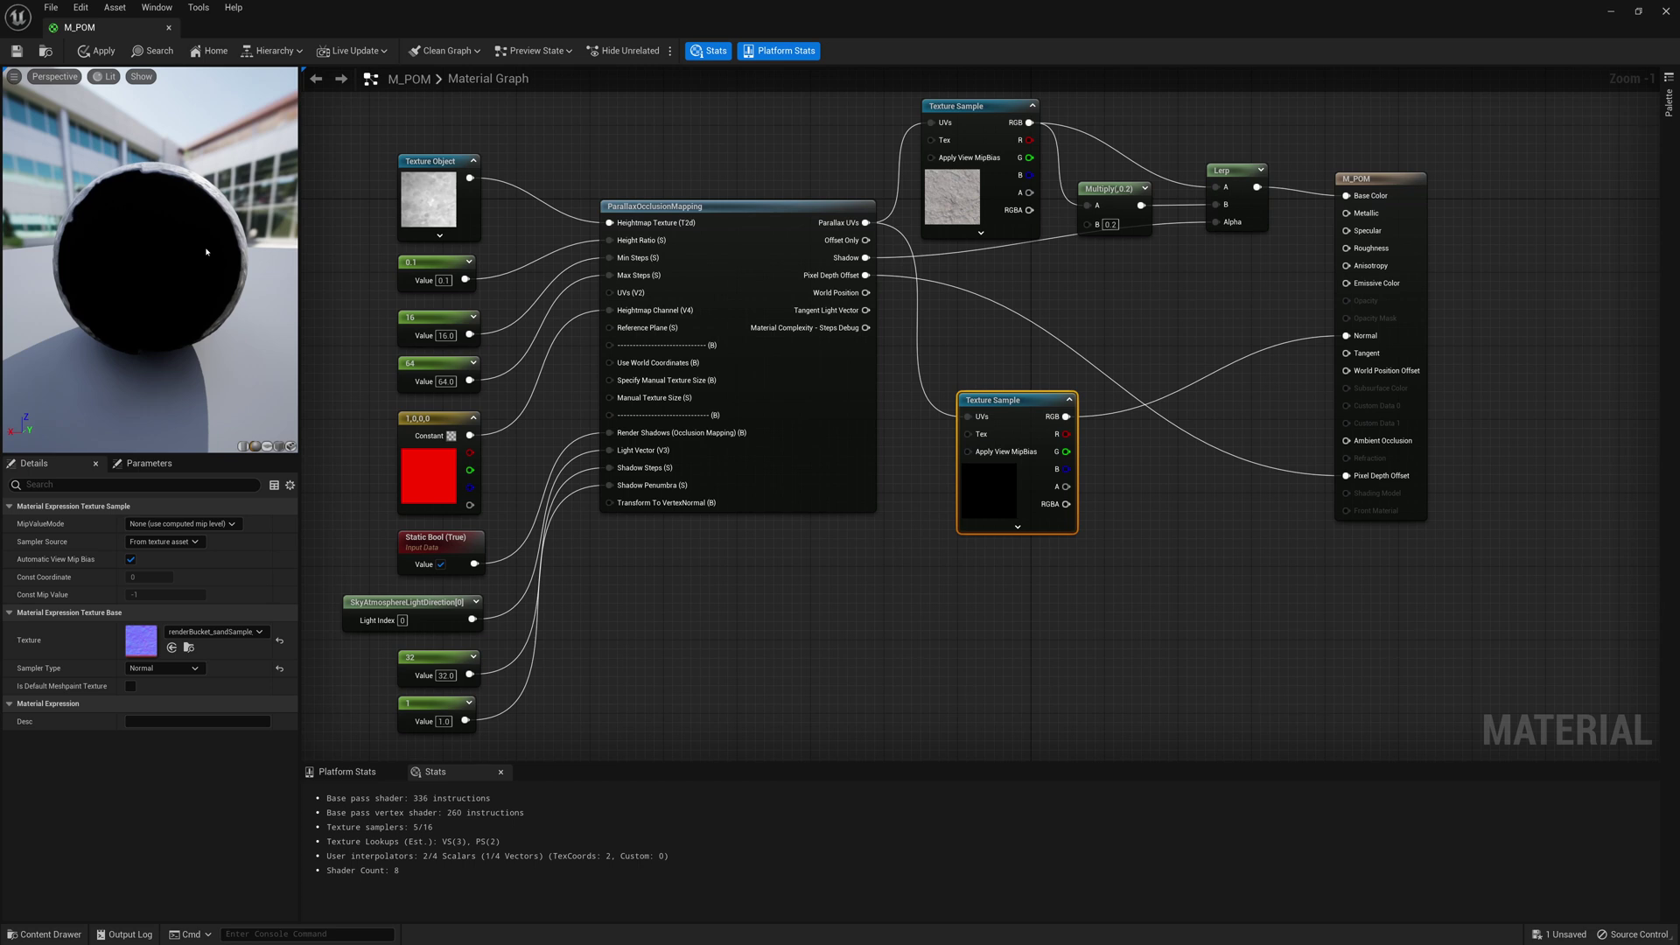
left_click_drag(205, 252, 157, 254)
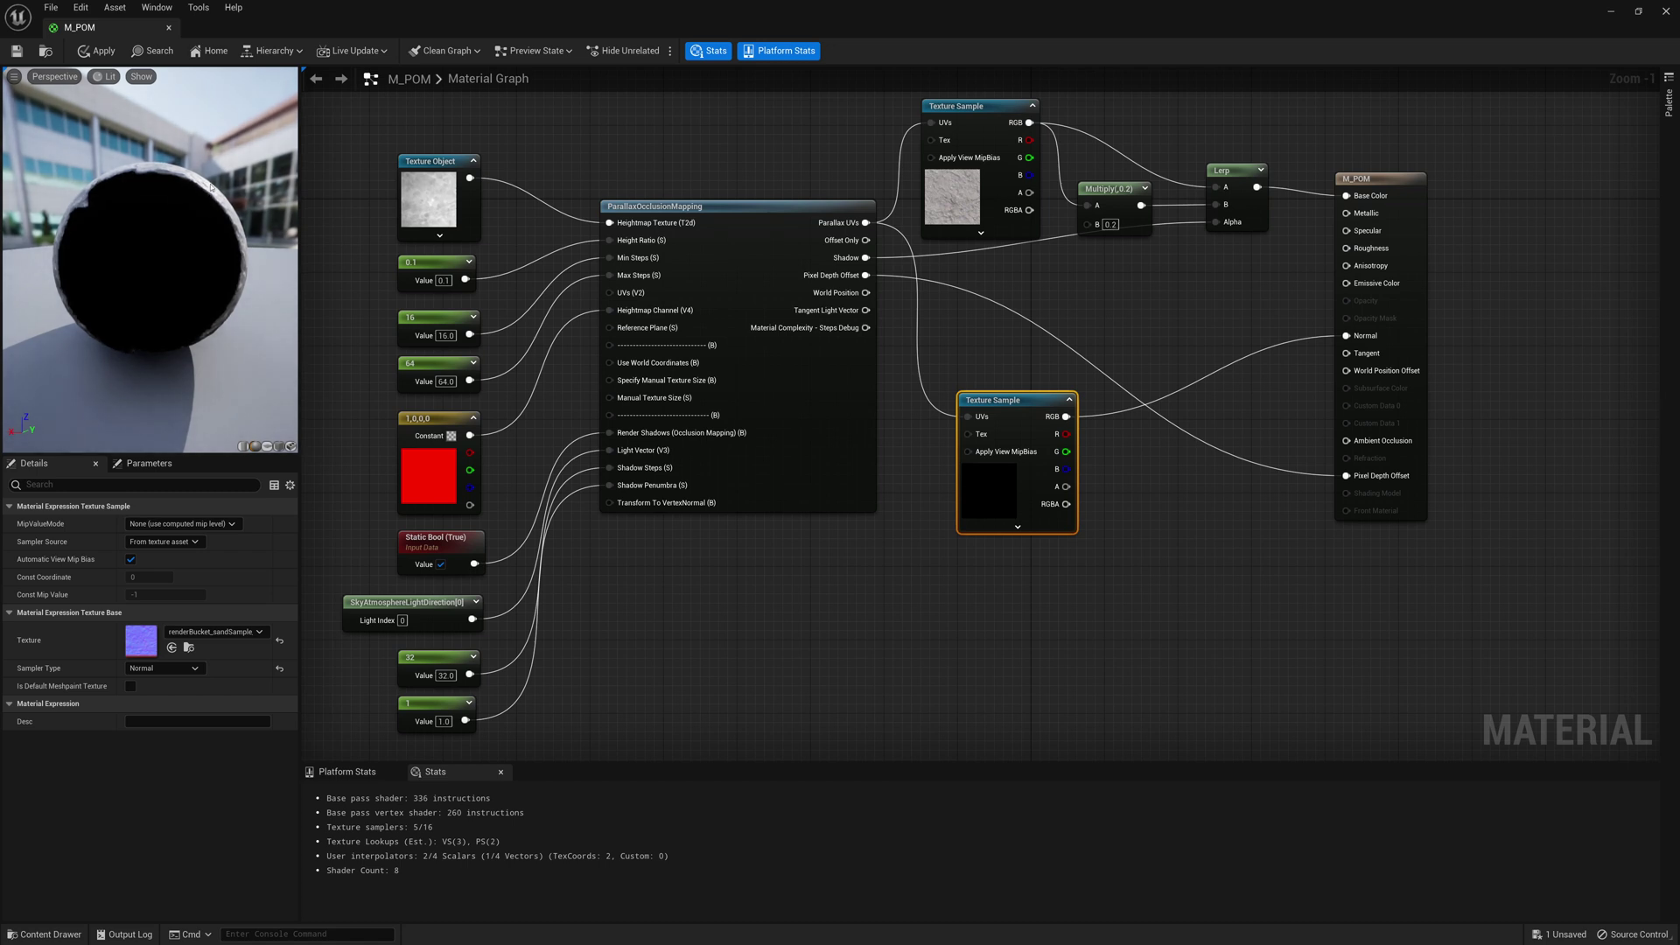
left_click(16, 50)
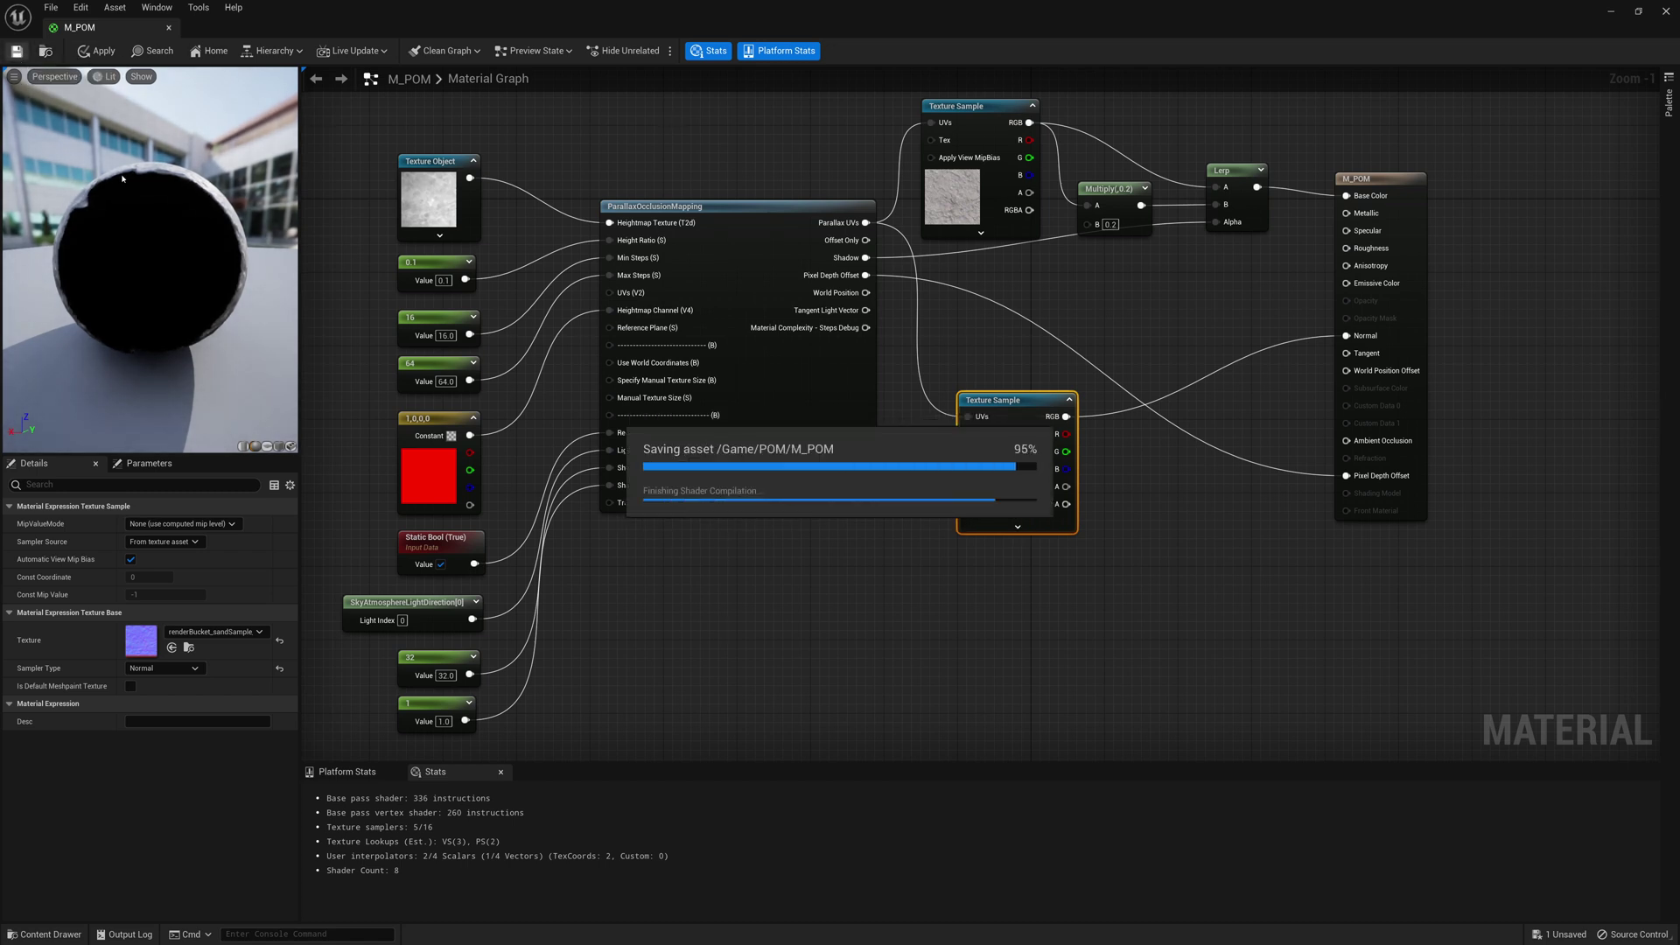
- Return to the level and move the sphere deeper into the sand, to about X 37.2, Y 3.9, Z 26.3
left_click(1611, 13)
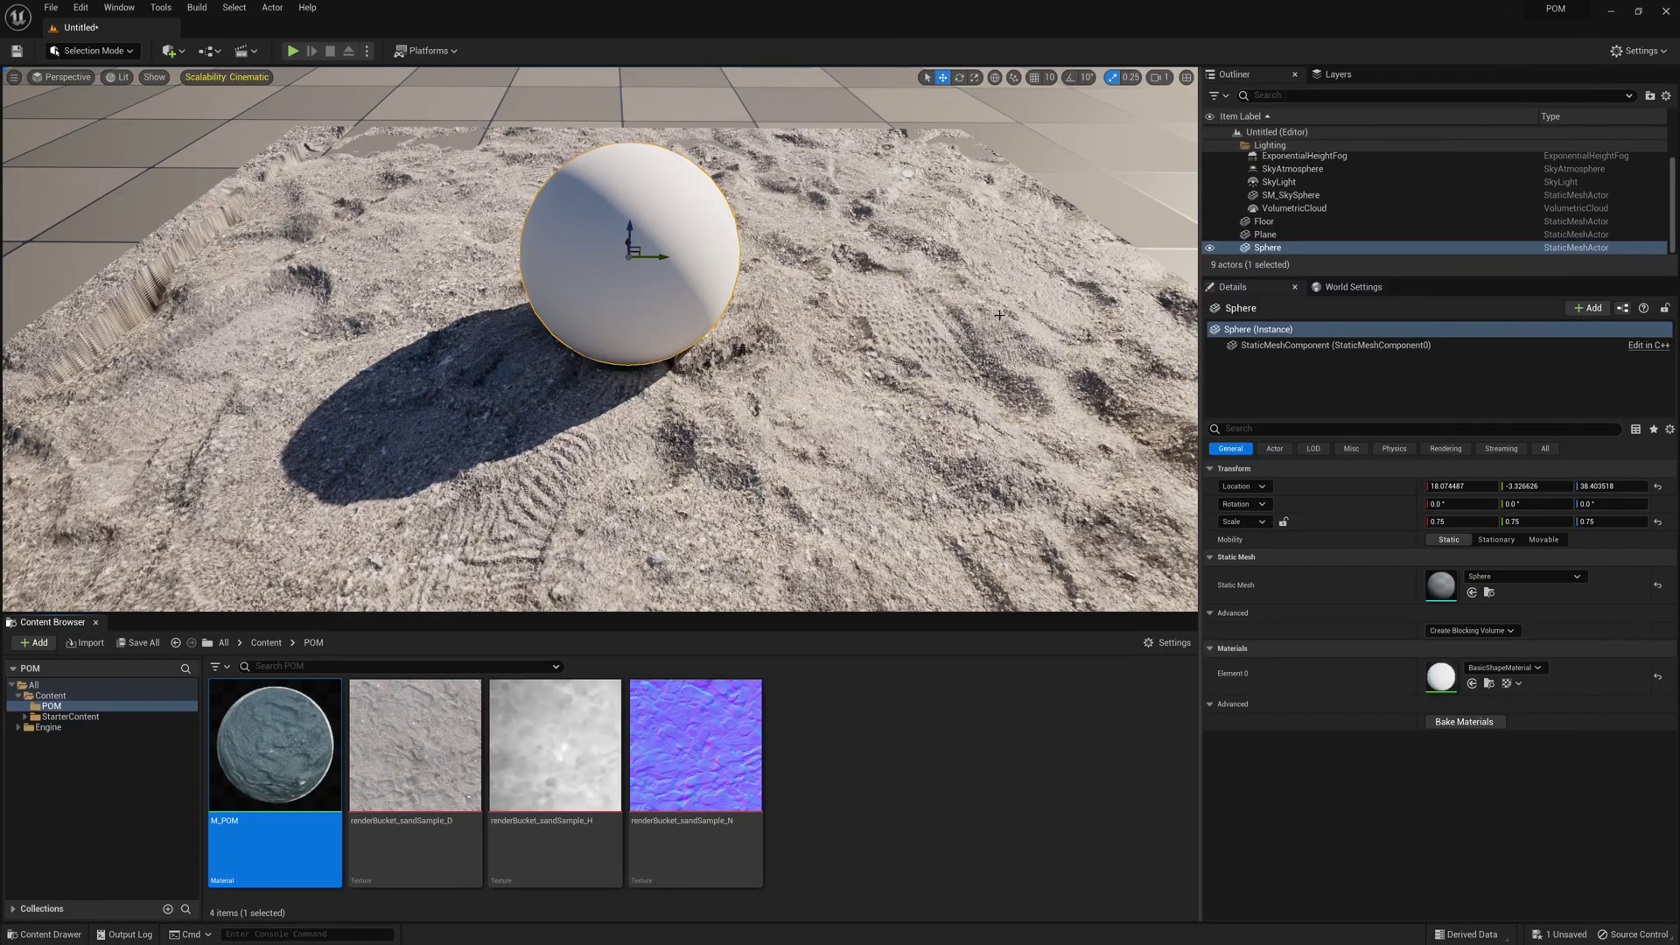
left_click_drag(630, 237, 665, 250)
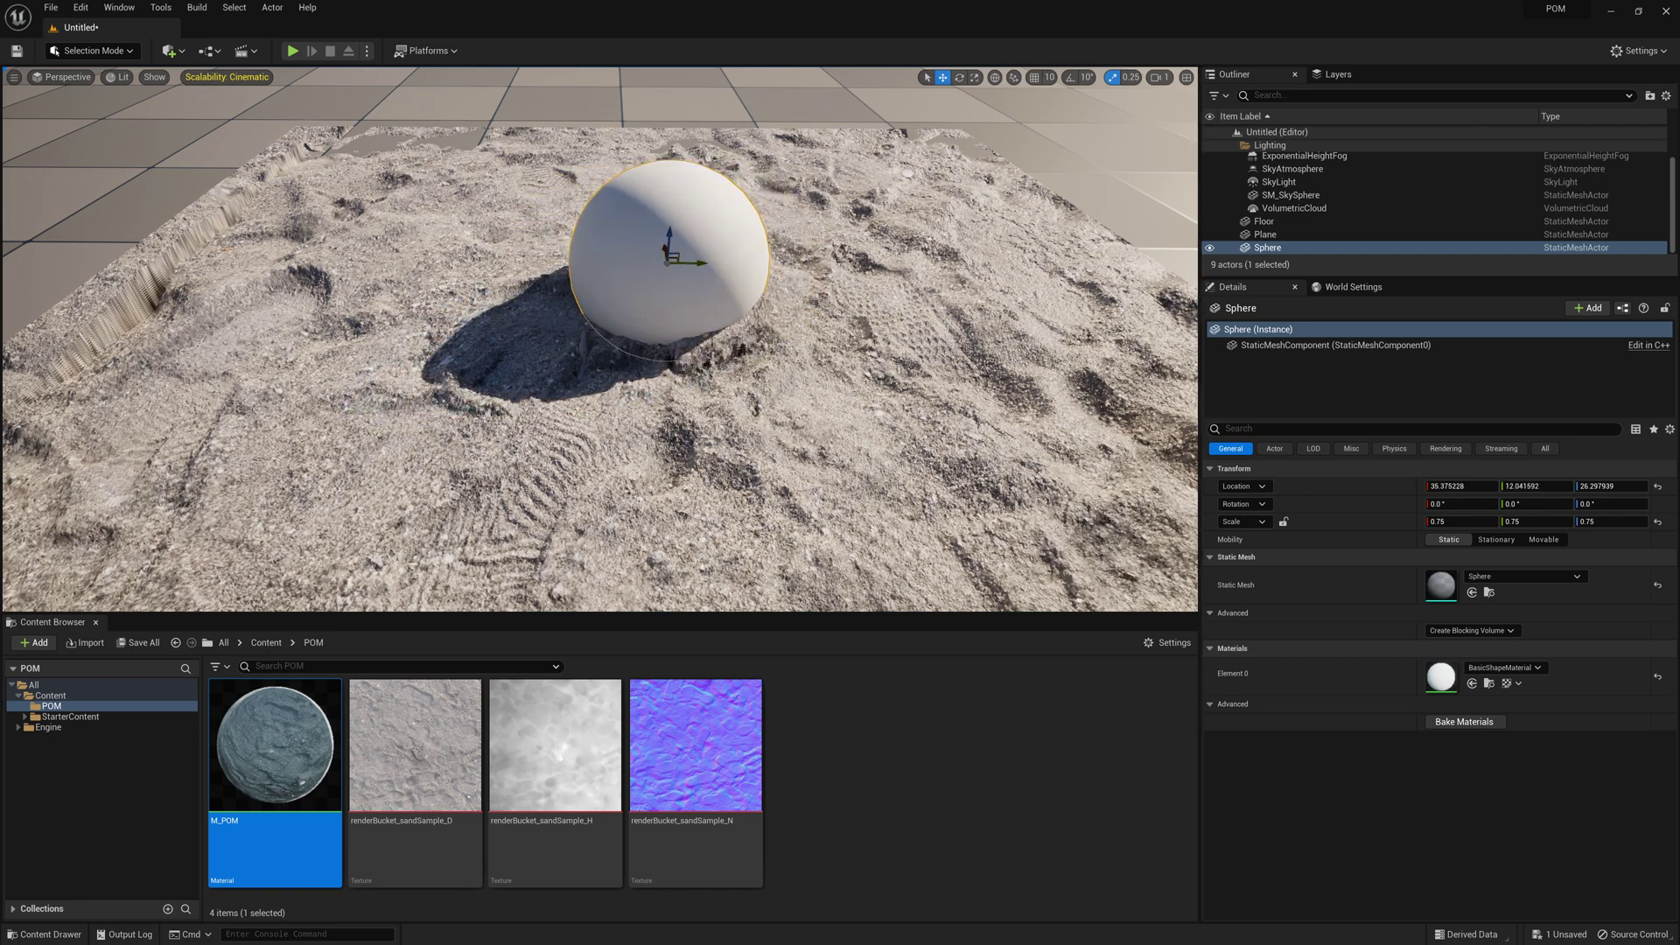
mouse_move(579, 320)
left_mouse_down()
mouse_move(665, 347)
mouse_move(775, 296)
left_mouse_up()
mouse_move(638, 271)
left_mouse_down()
mouse_move(323, 270)
mouse_move(588, 273)
mouse_move(631, 209)
mouse_move(633, 242)
left_mouse_up()
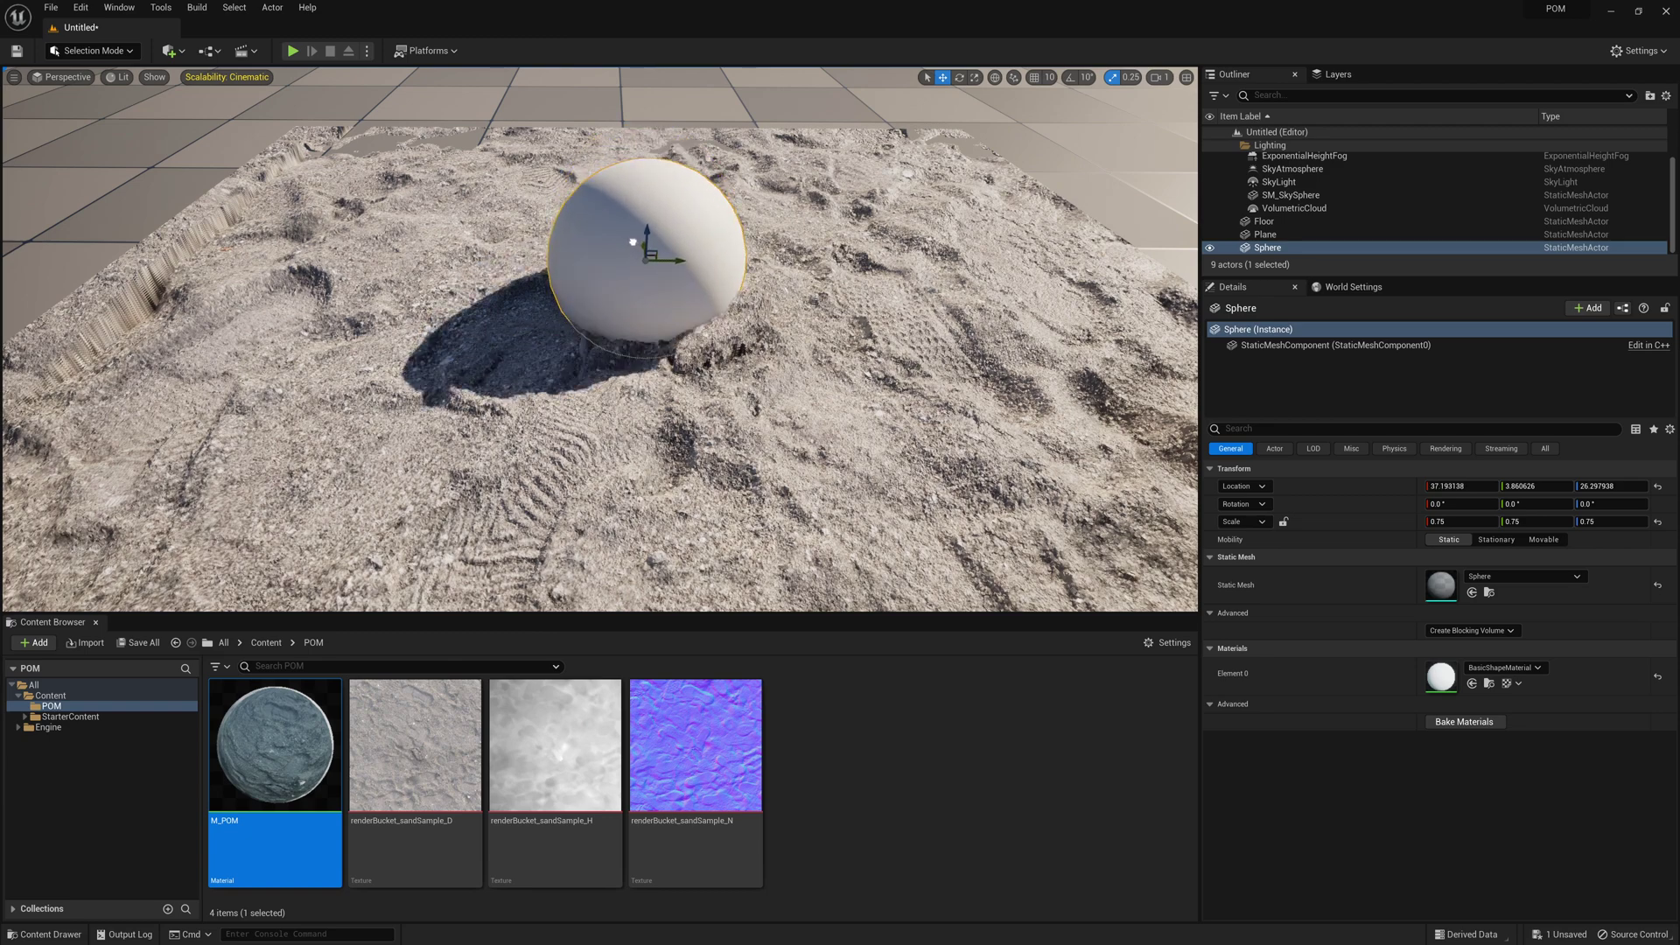
- Raise the sand plane clear of the floor and lift the sphere to about Z 29.7
scroll(633, 241, "down", 8)
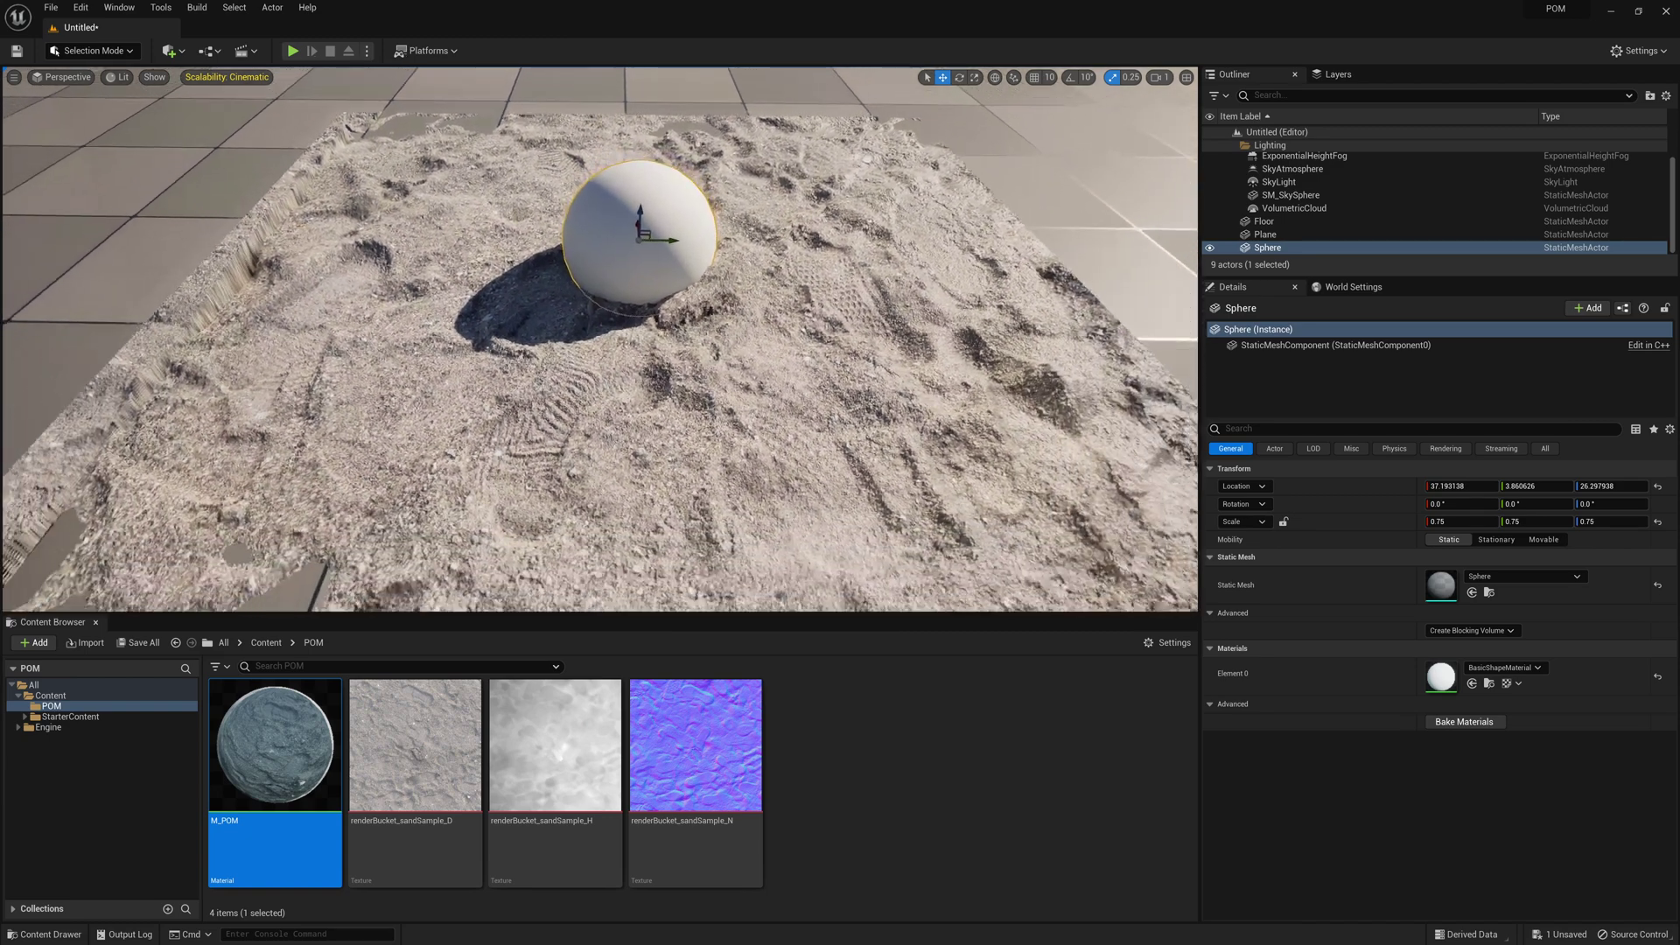
scroll(669, 290, "down", 6)
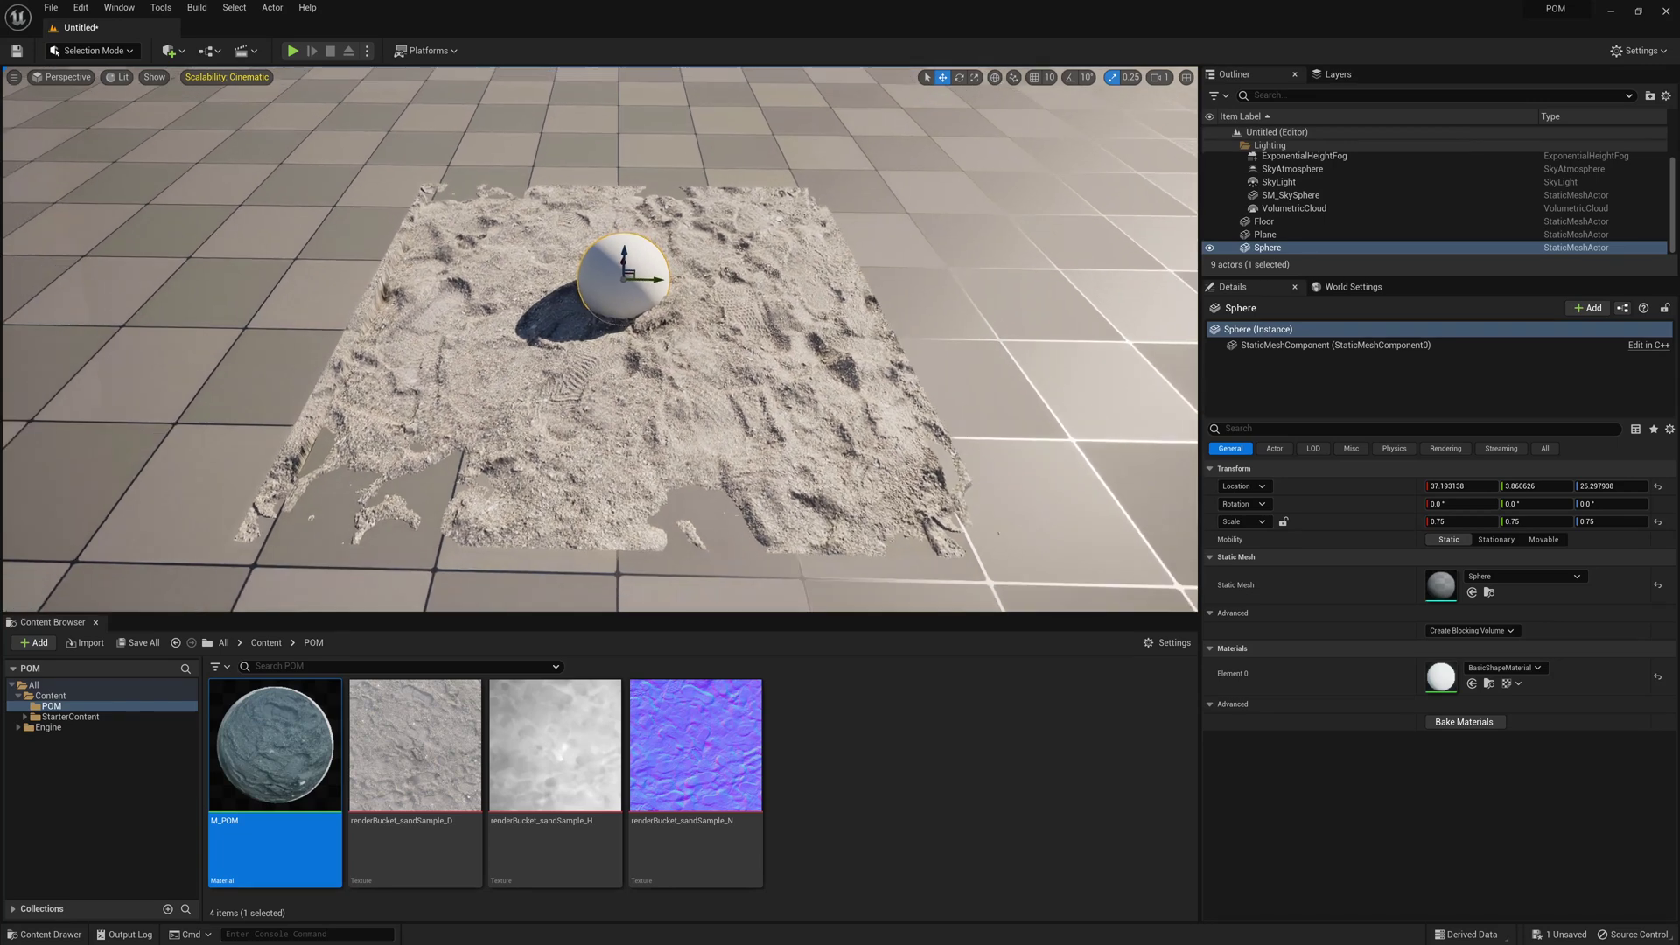
left_click(669, 290)
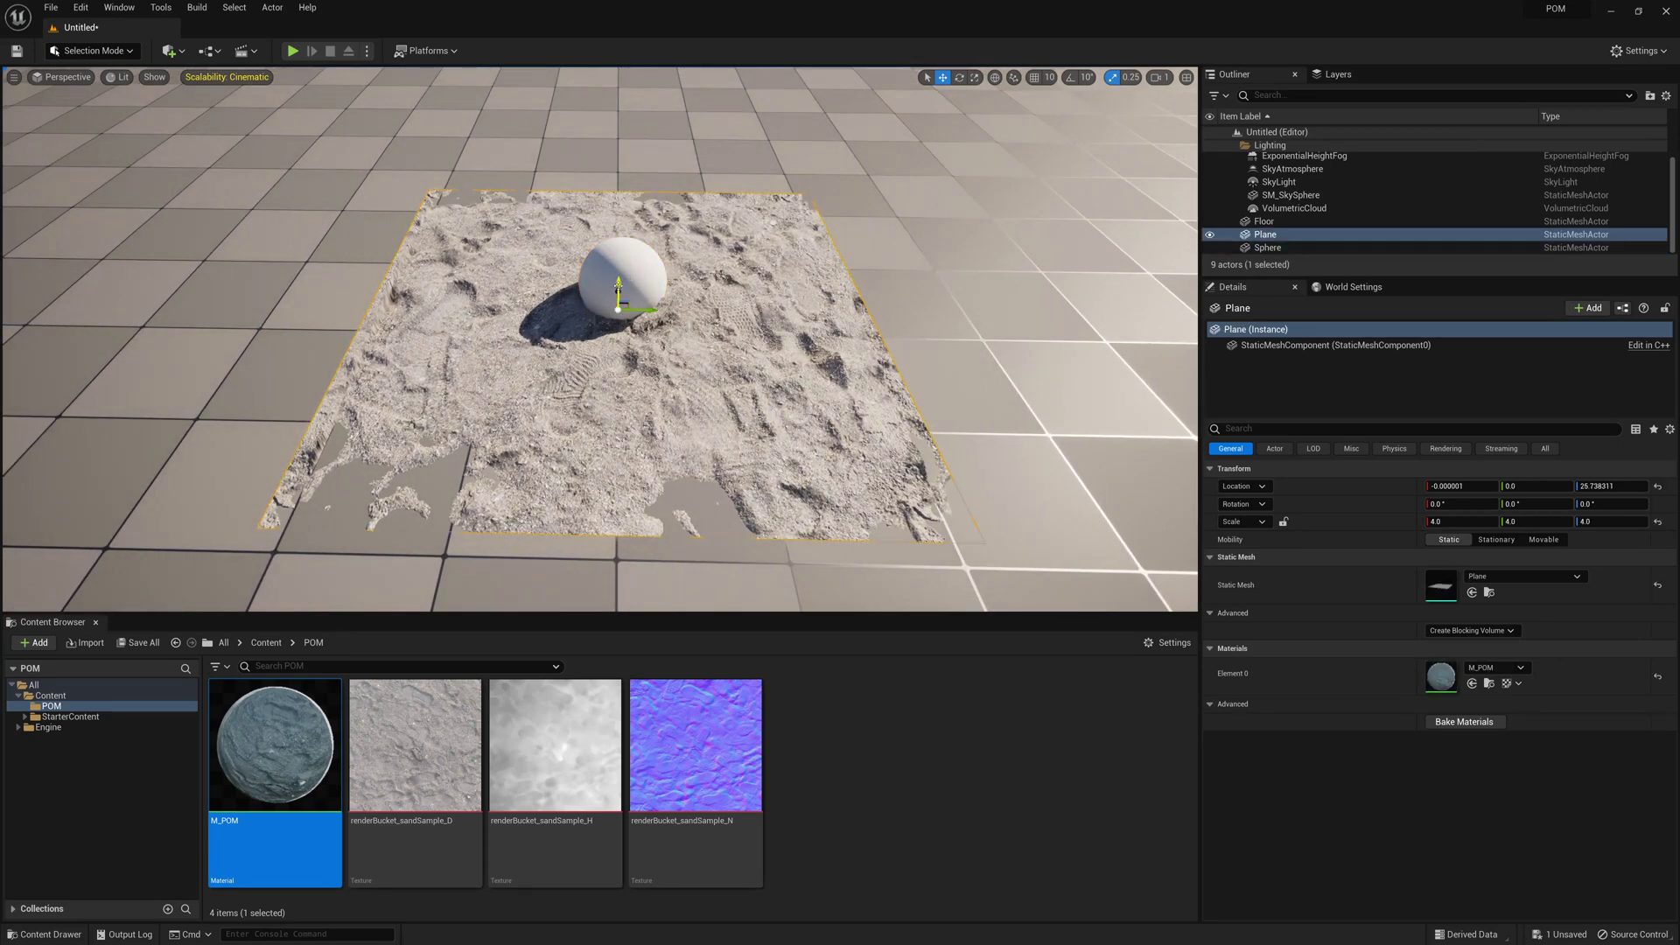
left_click_drag(618, 286, 622, 251)
left_click(622, 260)
scroll(622, 250, "up", 5)
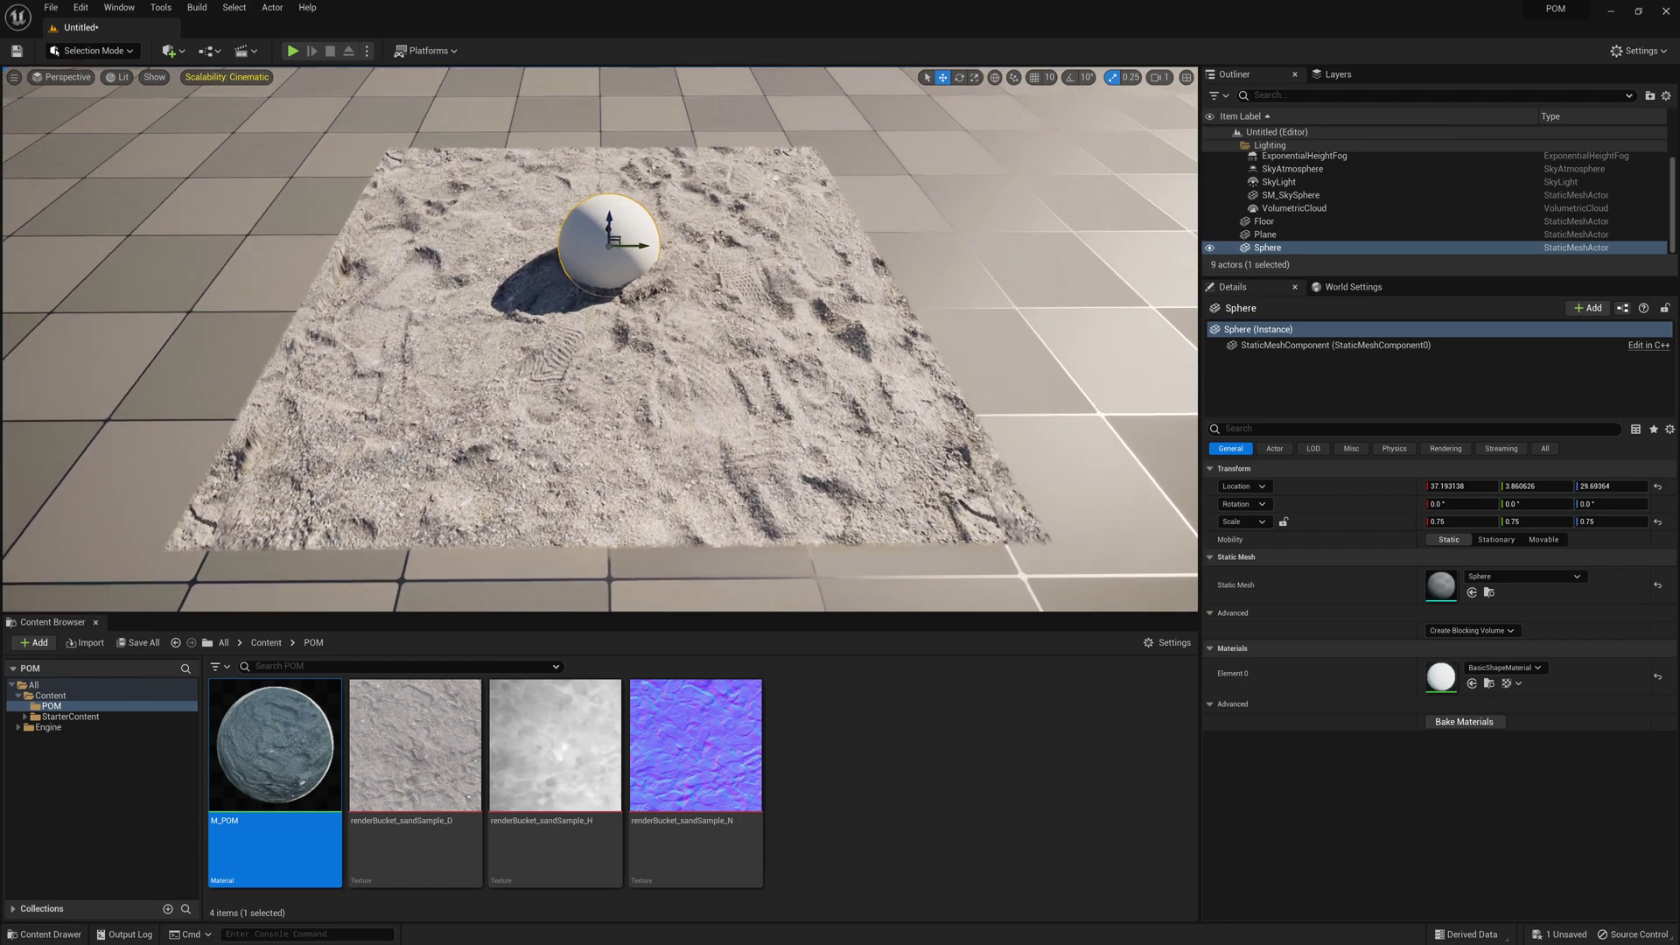
scroll(600, 340, "up", 6)
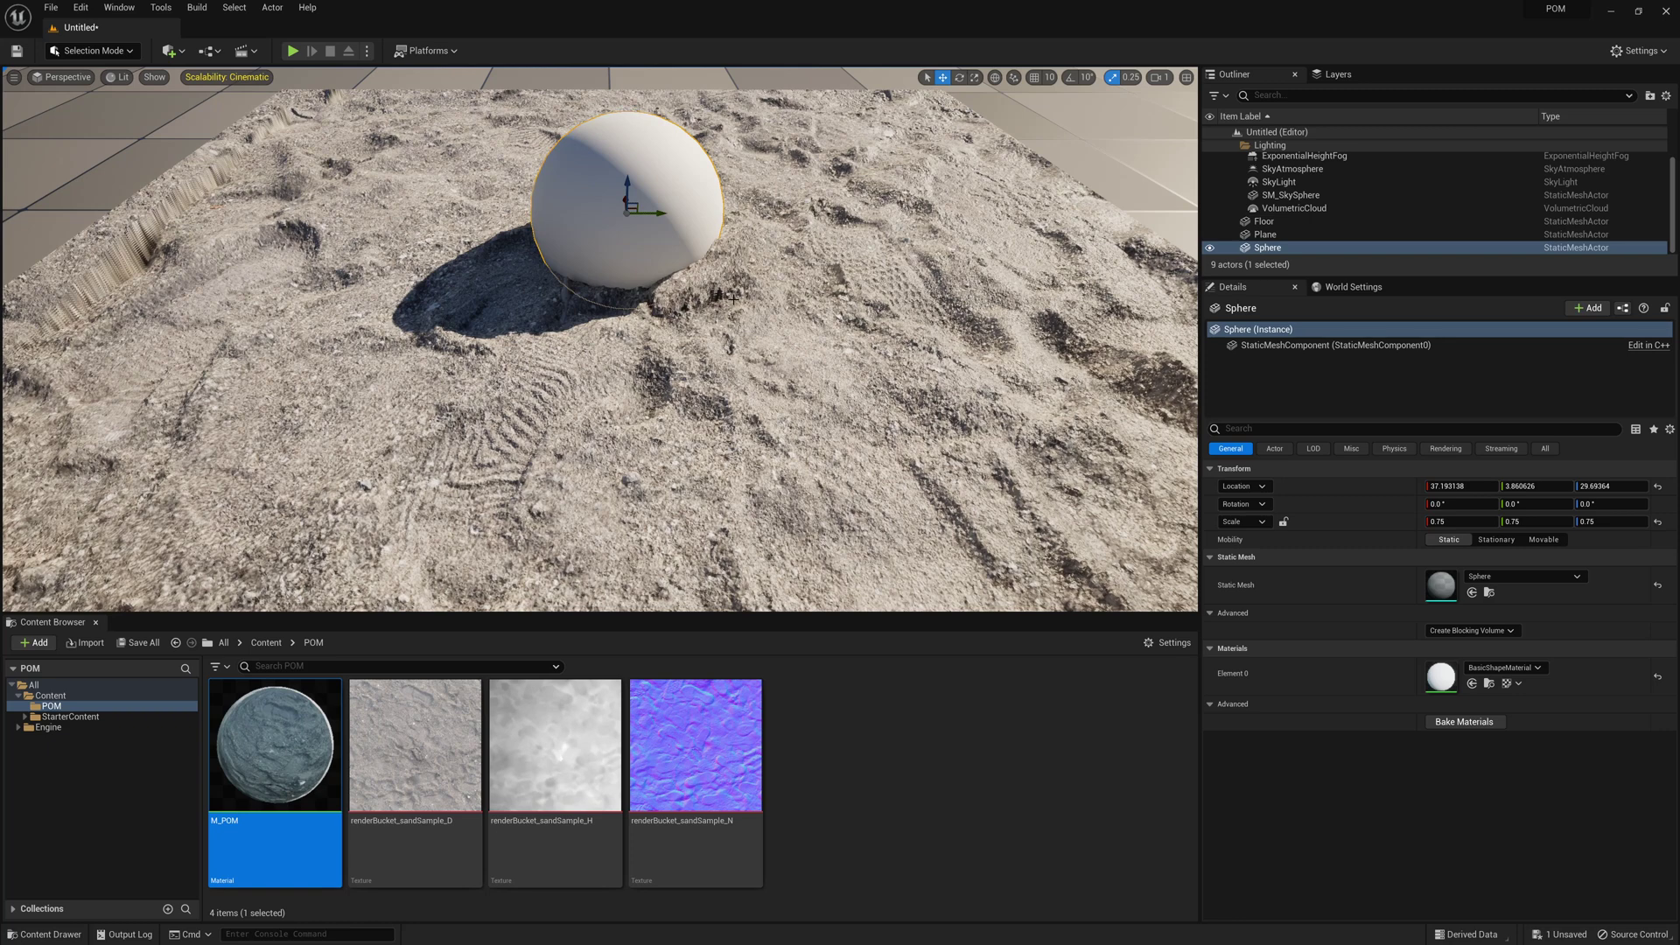
- Select the sand plane, nudge it to about Y 0.5, and turn on Cast Shadow for its static mesh component
left_click(768, 300)
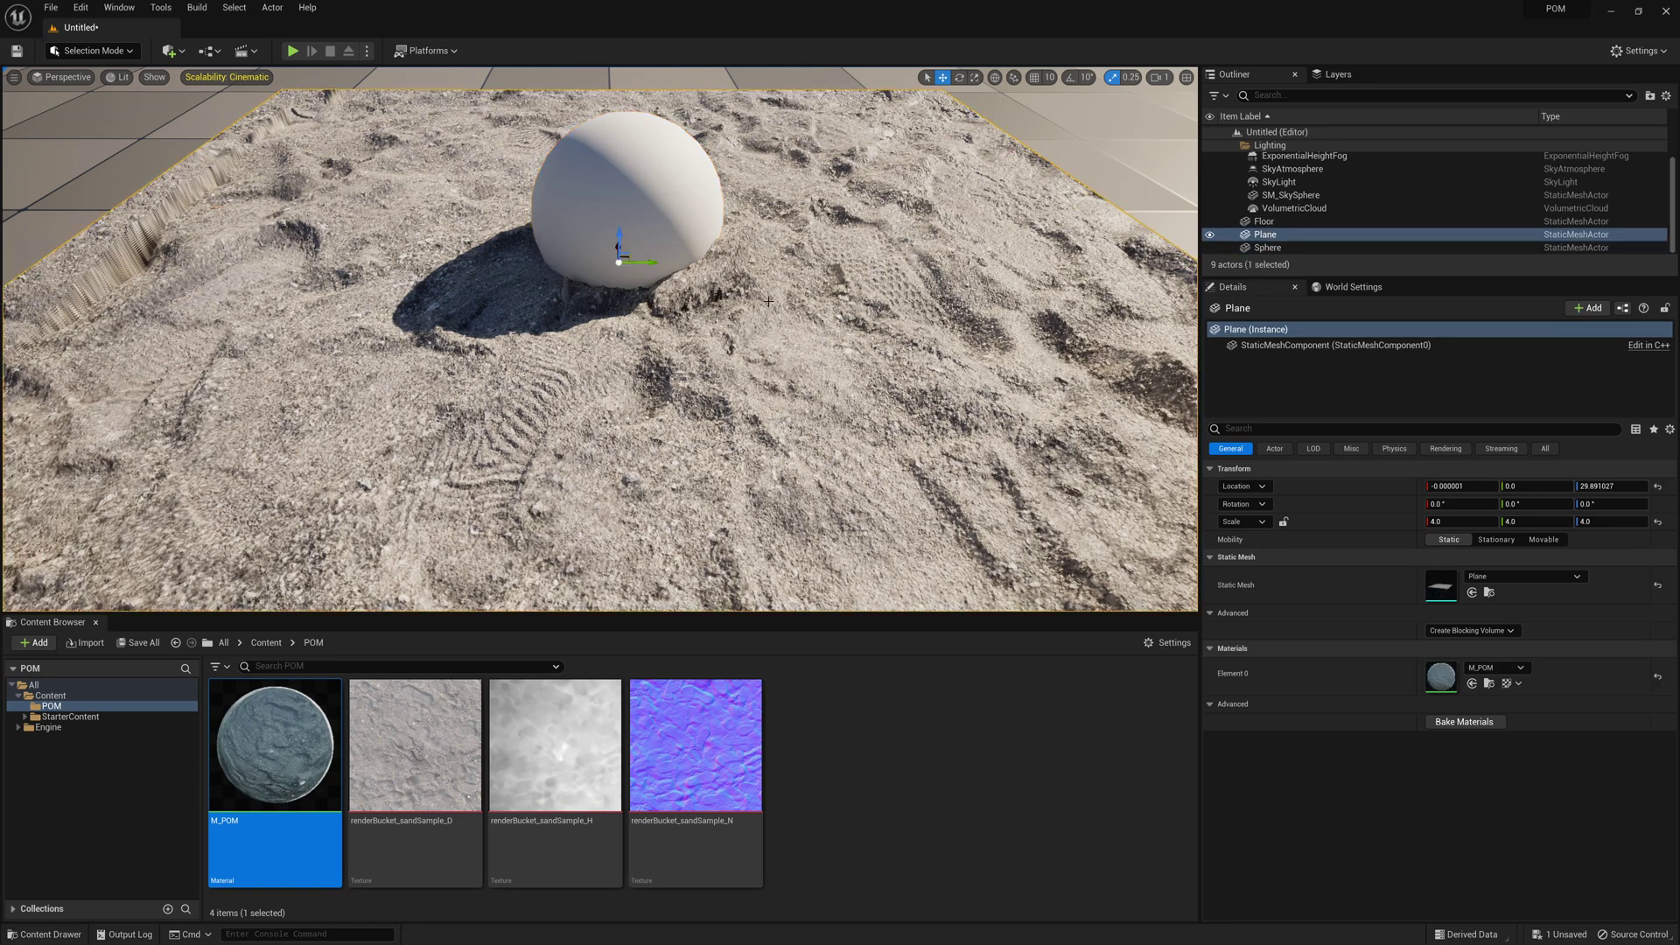
mouse_move(663, 263)
left_mouse_down()
mouse_move(687, 263)
mouse_move(655, 269)
left_mouse_up()
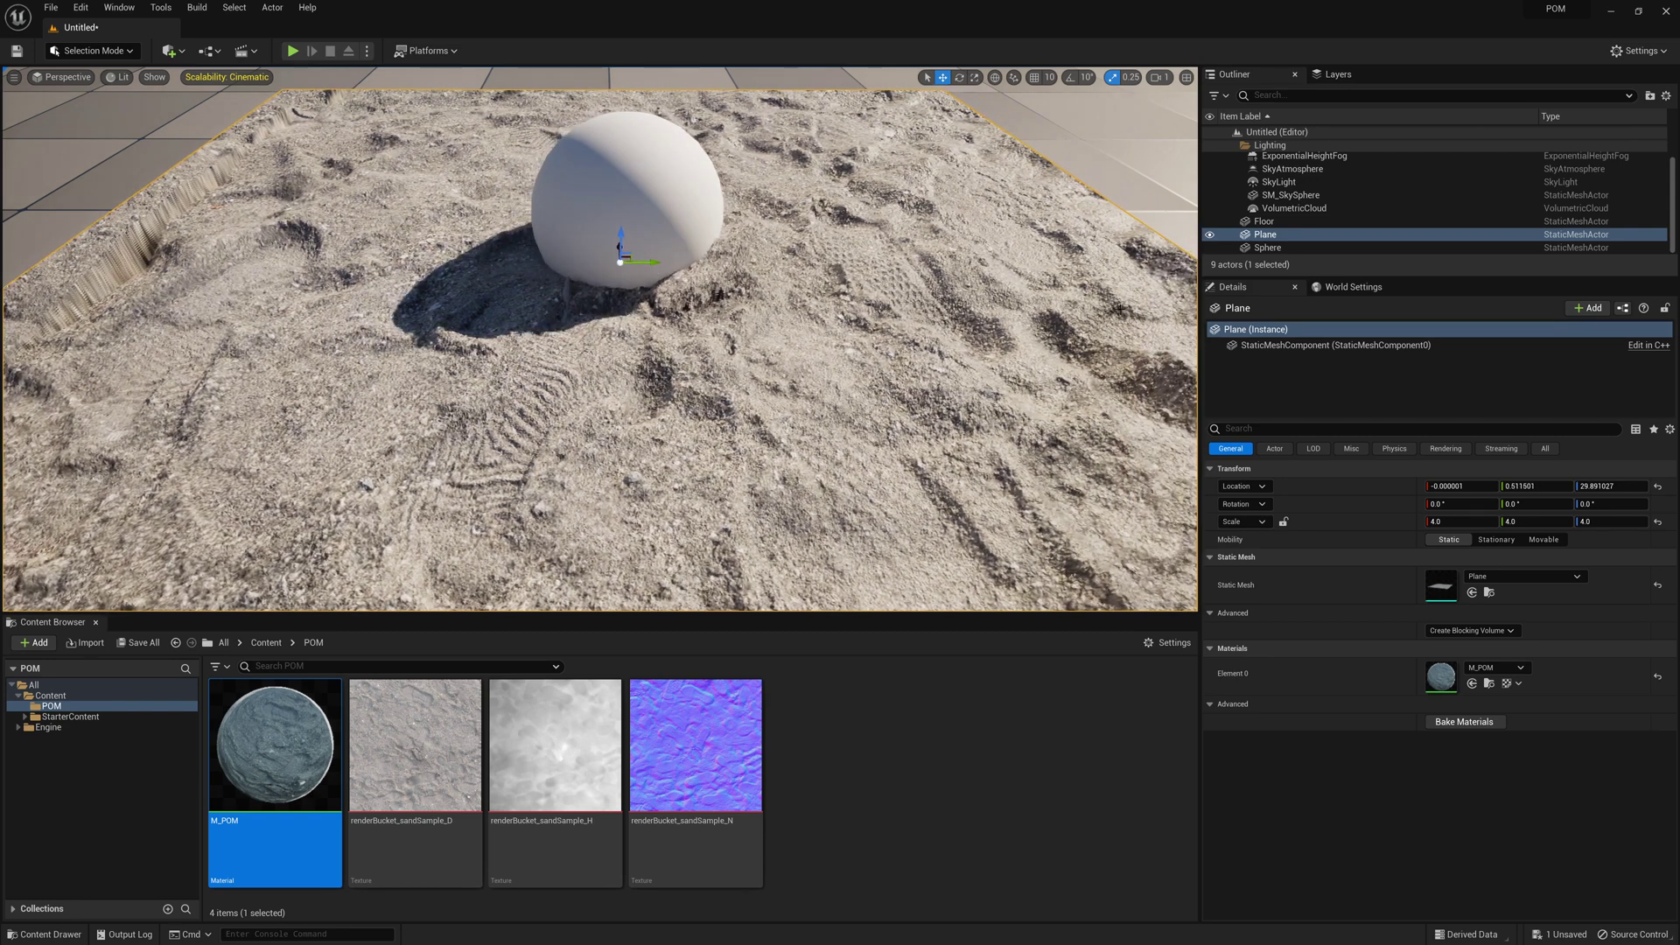
left_click(1279, 345)
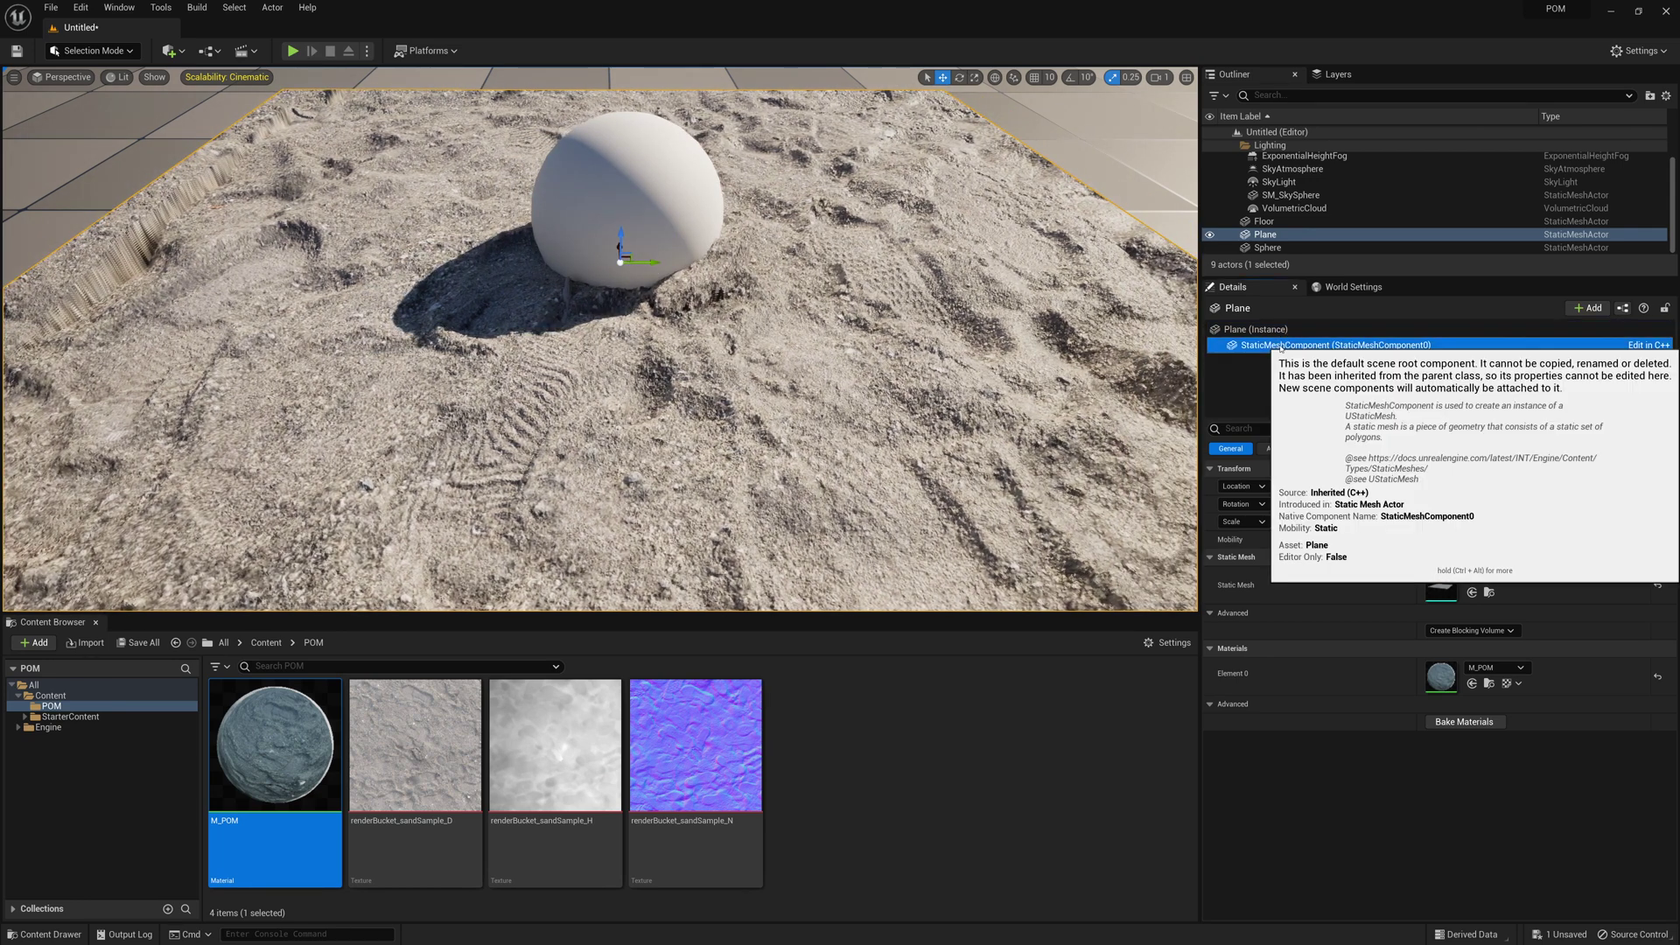
scroll(1337, 708, "down", 6)
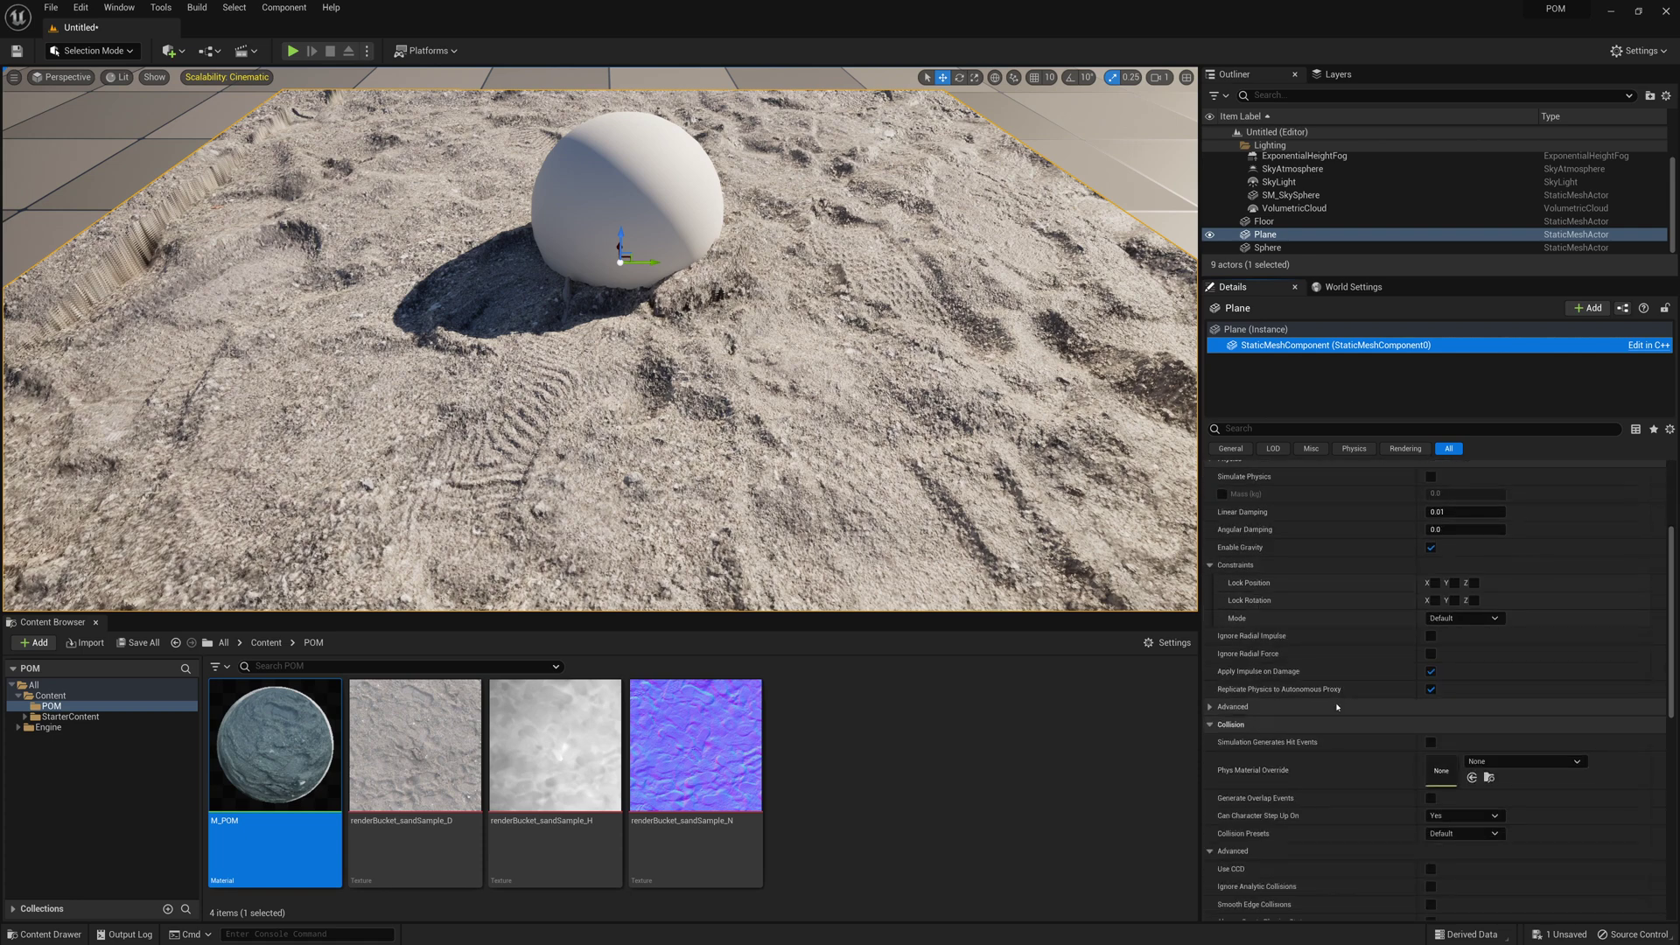
scroll(1337, 700, "down", 3)
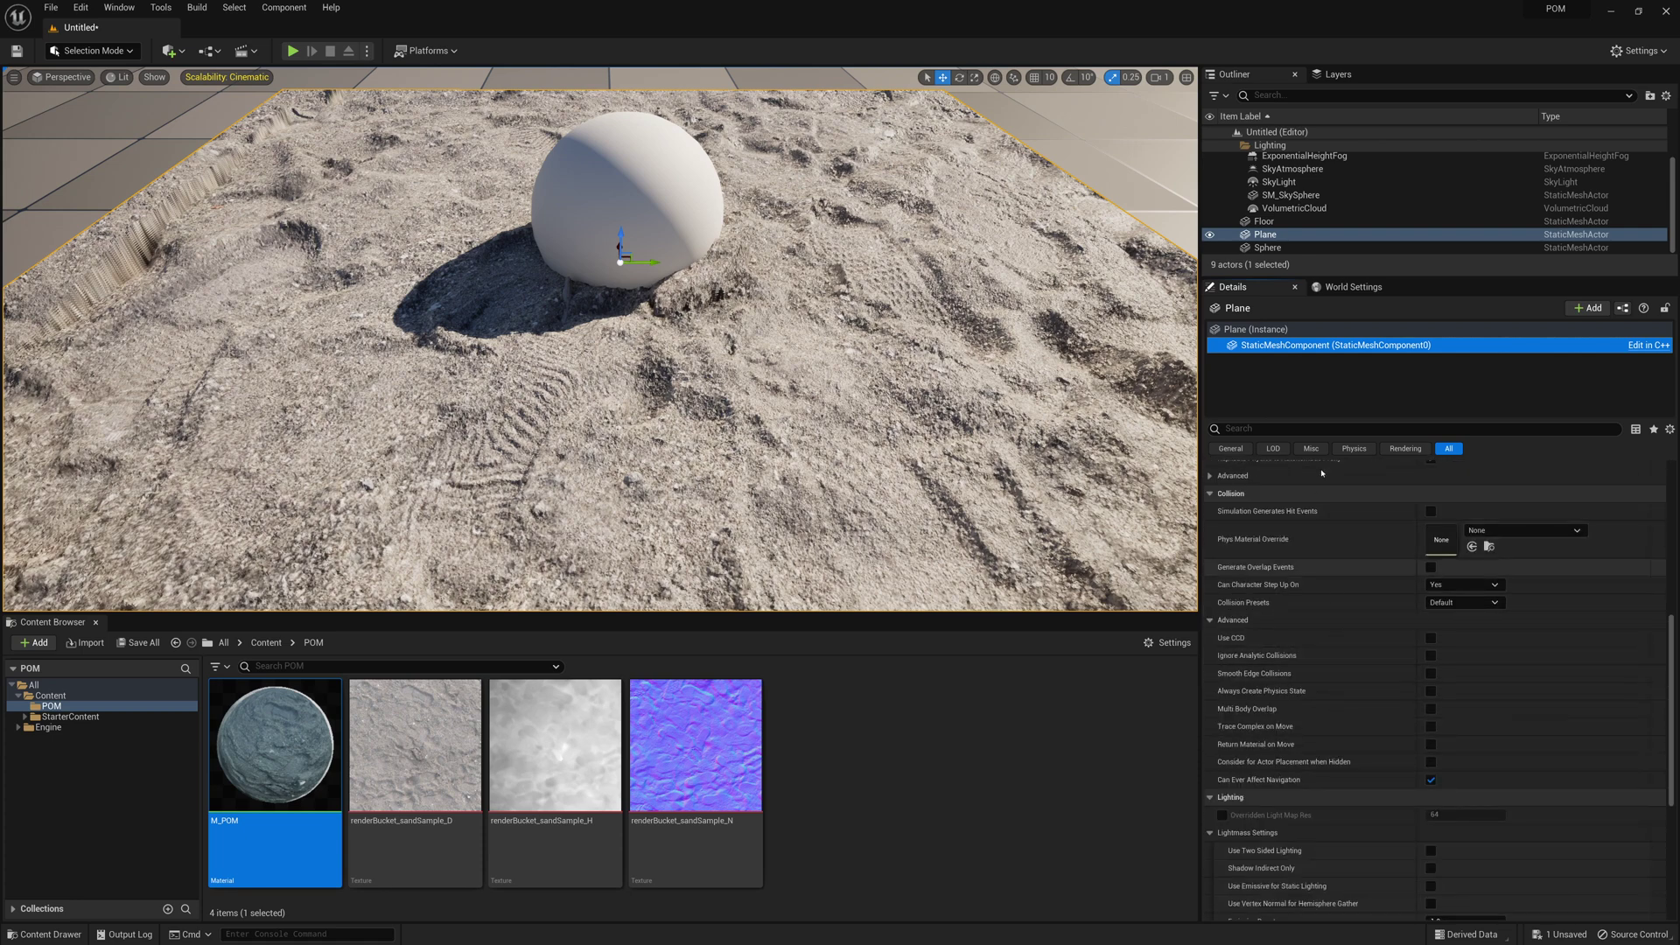
left_click(1306, 433)
type("cast")
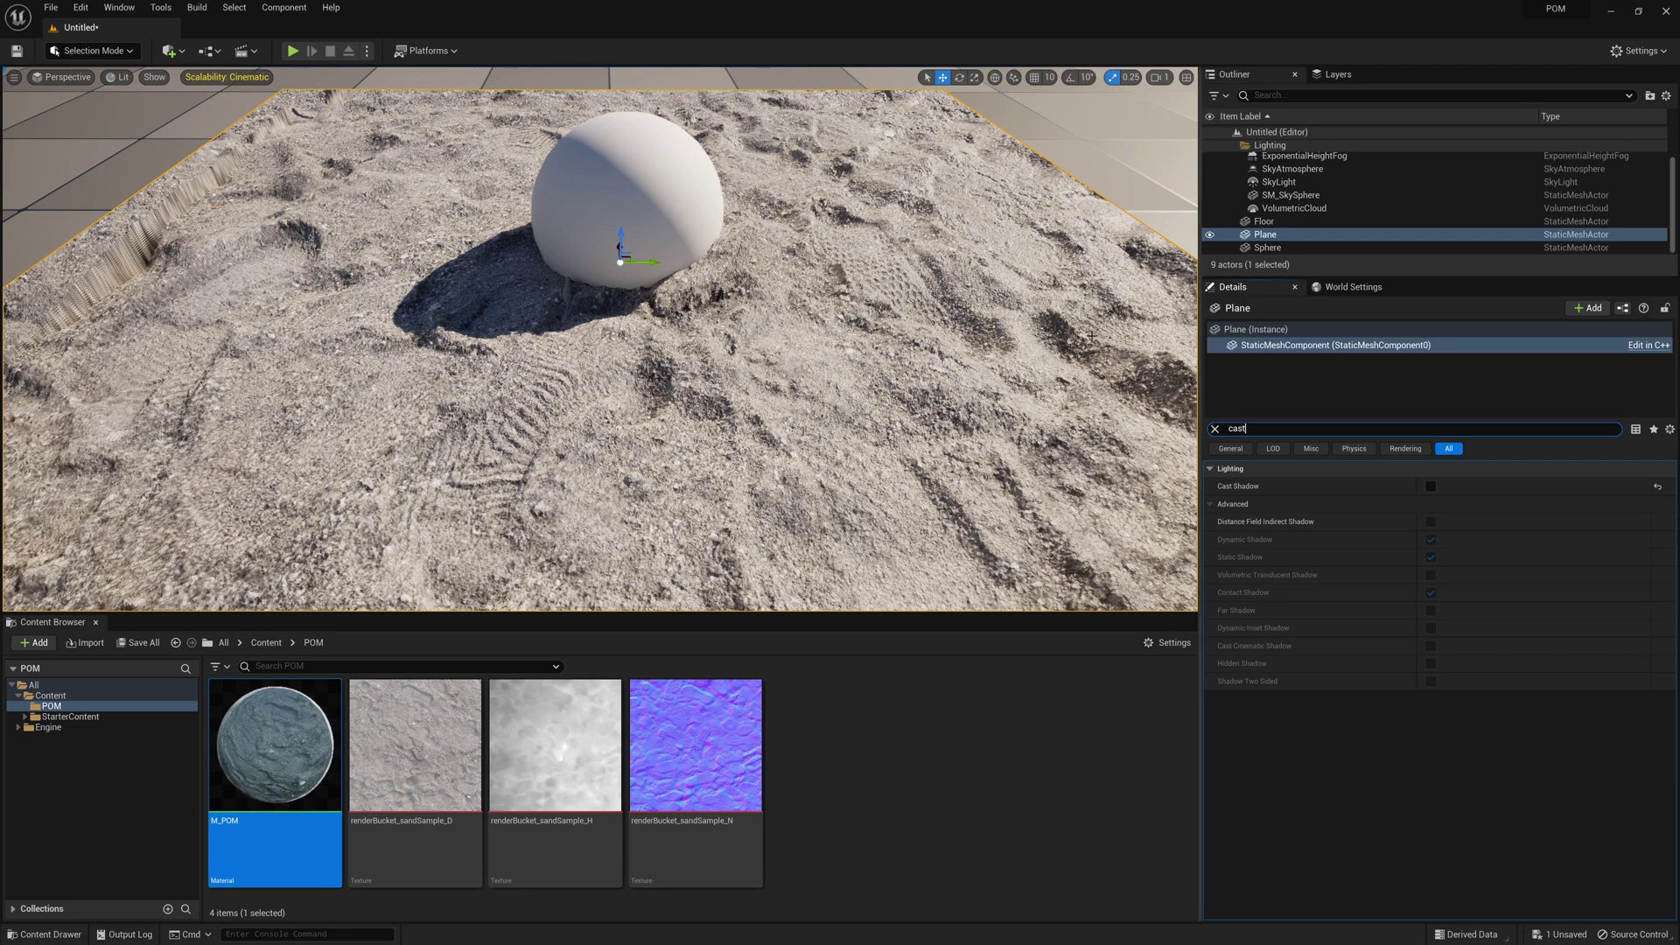
left_click(1431, 486)
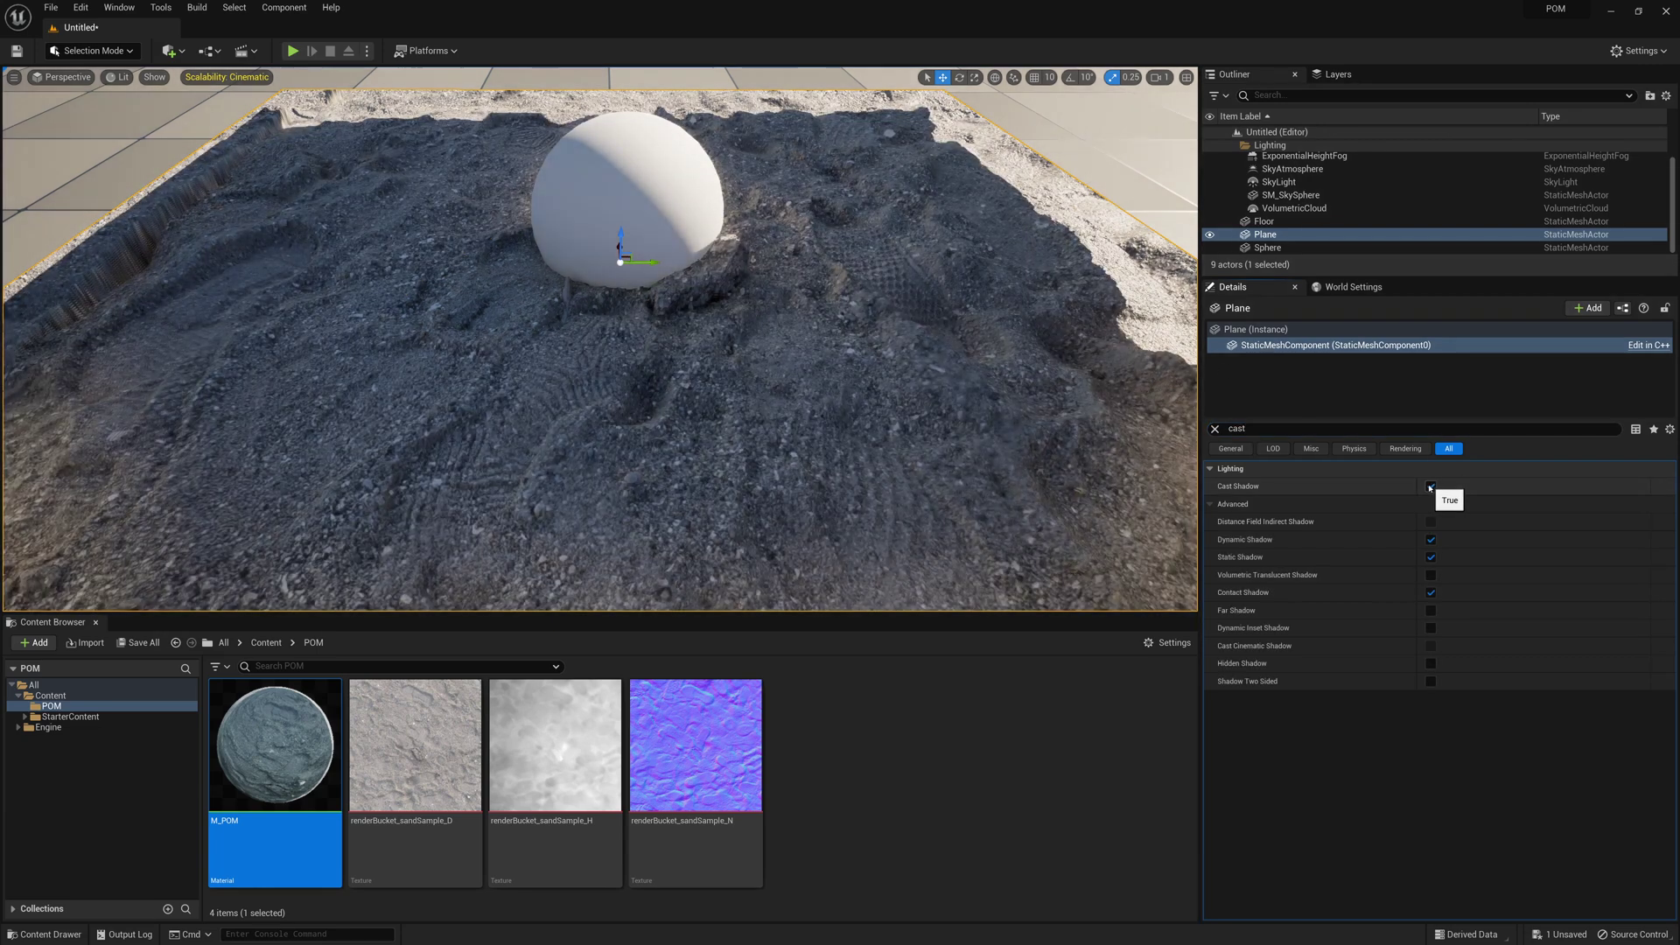
key("s")
right_click_drag(1138, 490, 1138, 490)
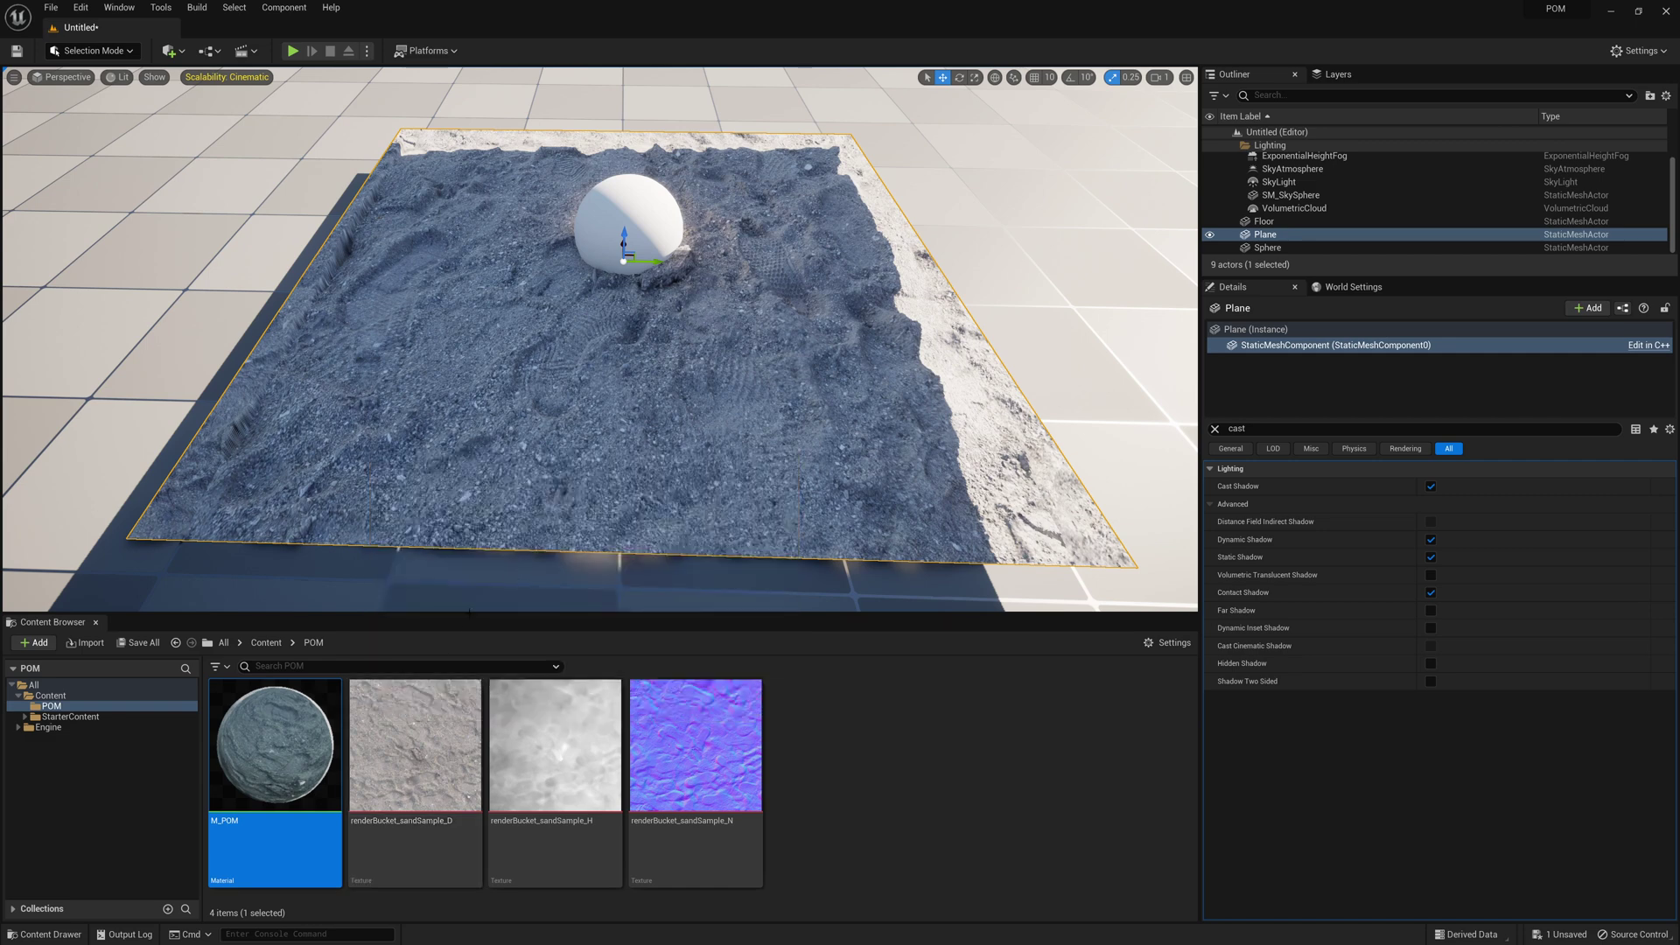
- Reopen M_POM, break the link to the material's Pixel Depth Offset input, save it, and return to the level
double_click(275, 749)
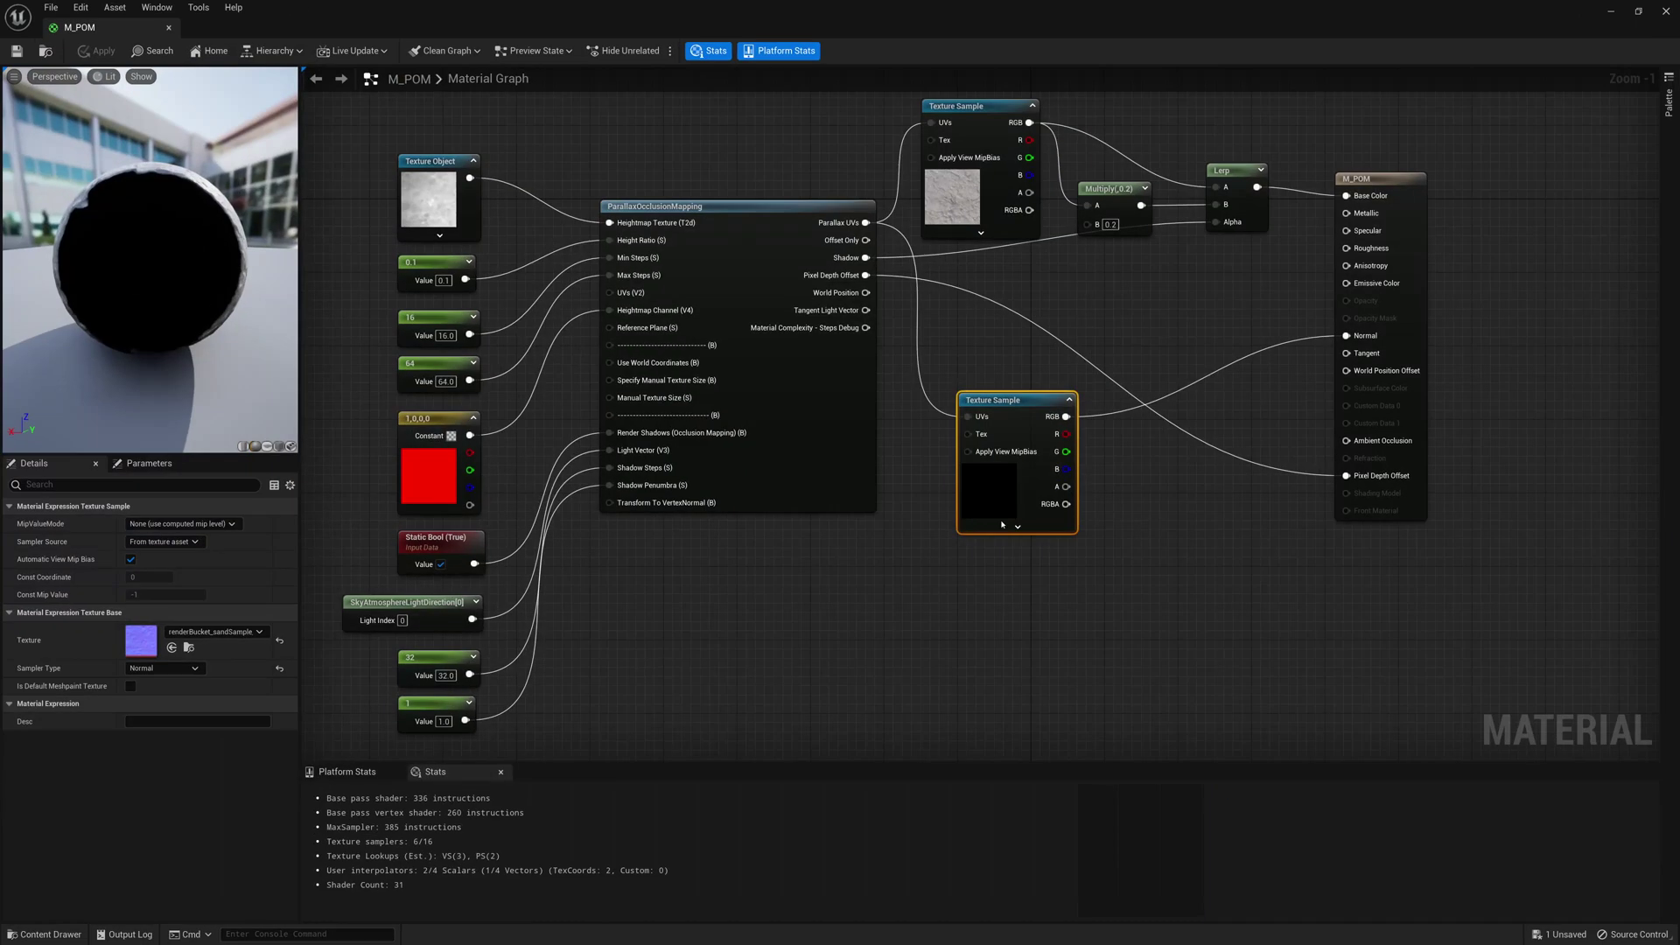
right_click(1354, 477)
left_click(1369, 492)
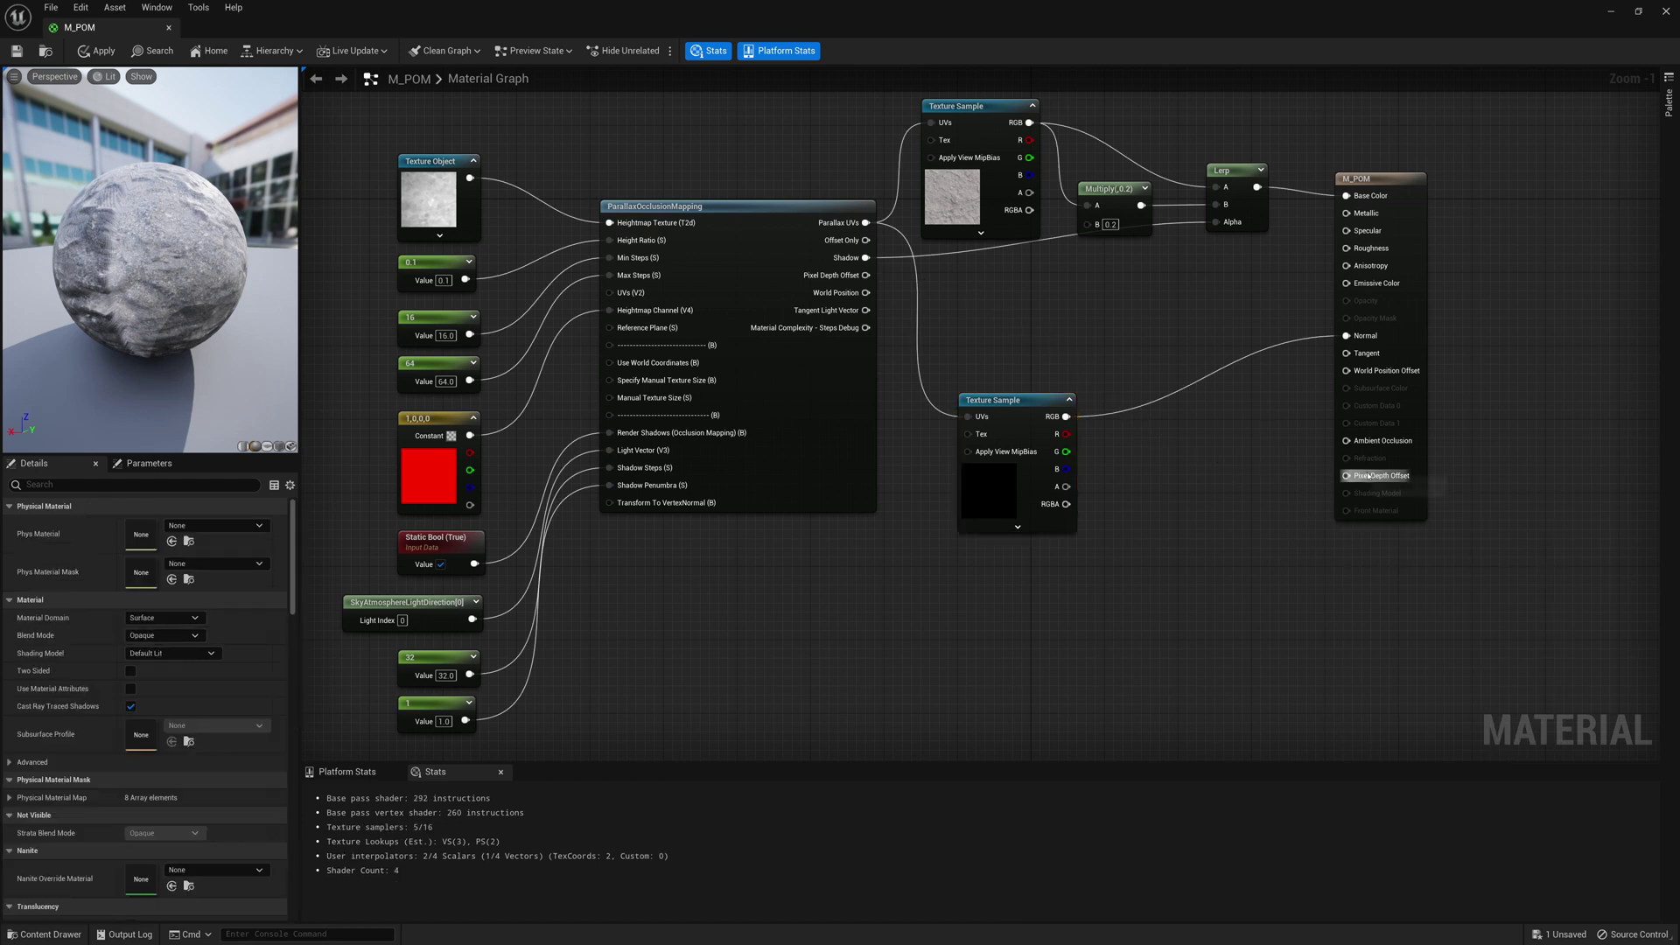
left_click(15, 53)
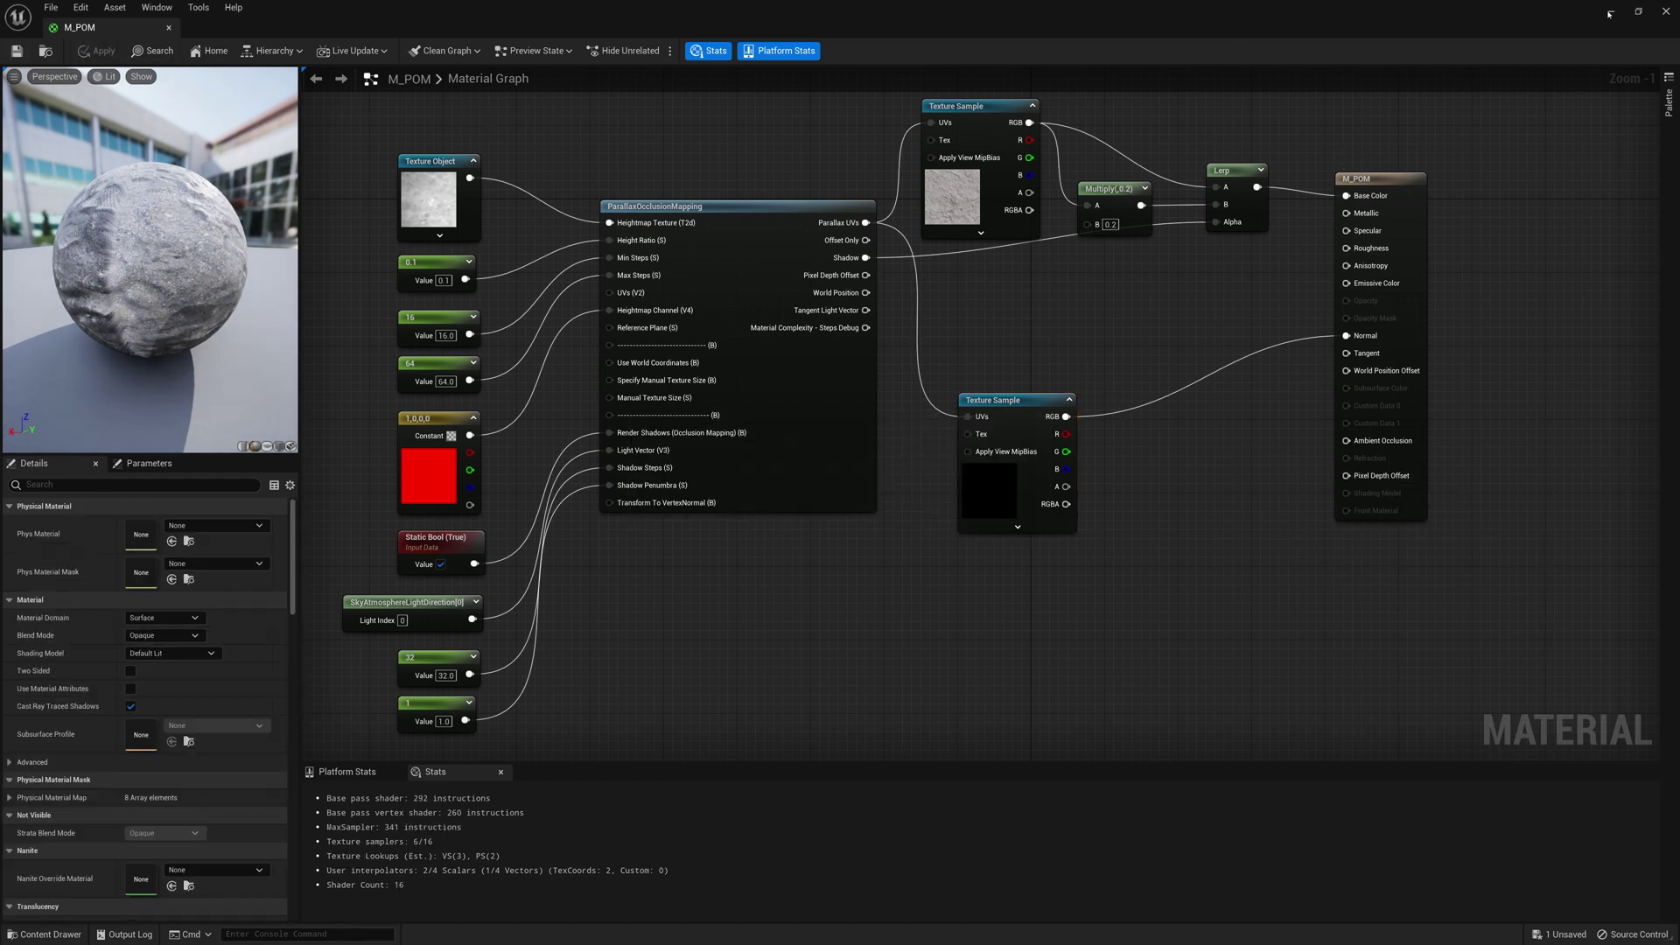
left_click(1610, 12)
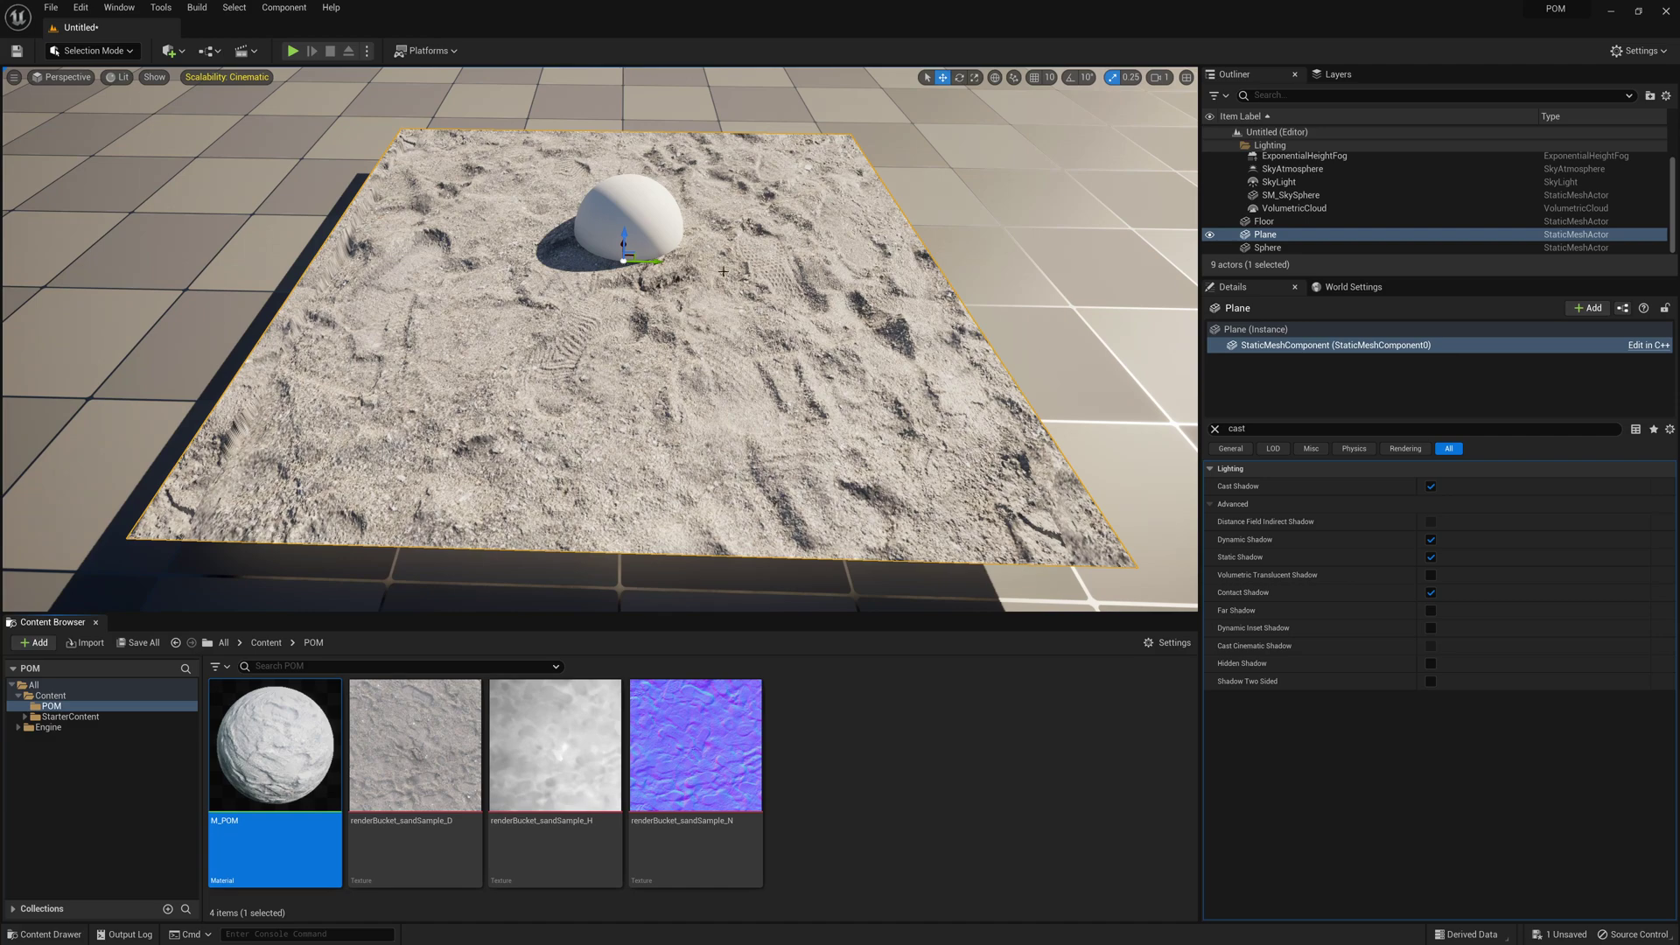
- Select the sphere and raise it partly out of the sand plane
mouse_move(723, 272)
left_mouse_down()
mouse_move(723, 188)
mouse_move(692, 273)
left_mouse_up()
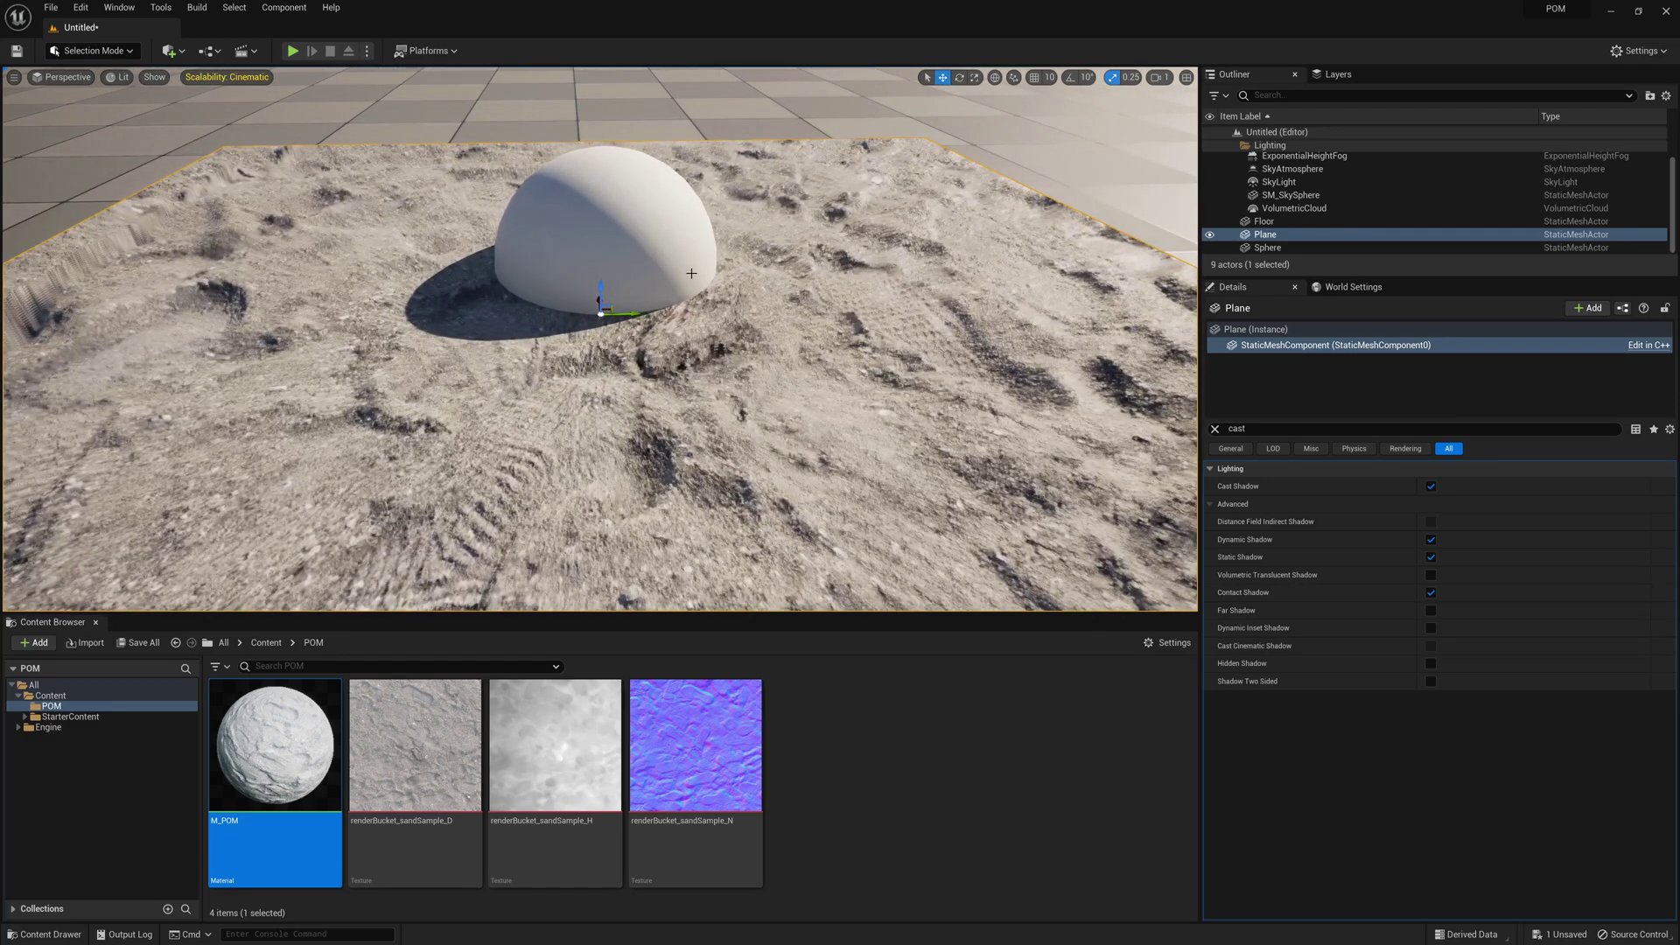
left_click(656, 302)
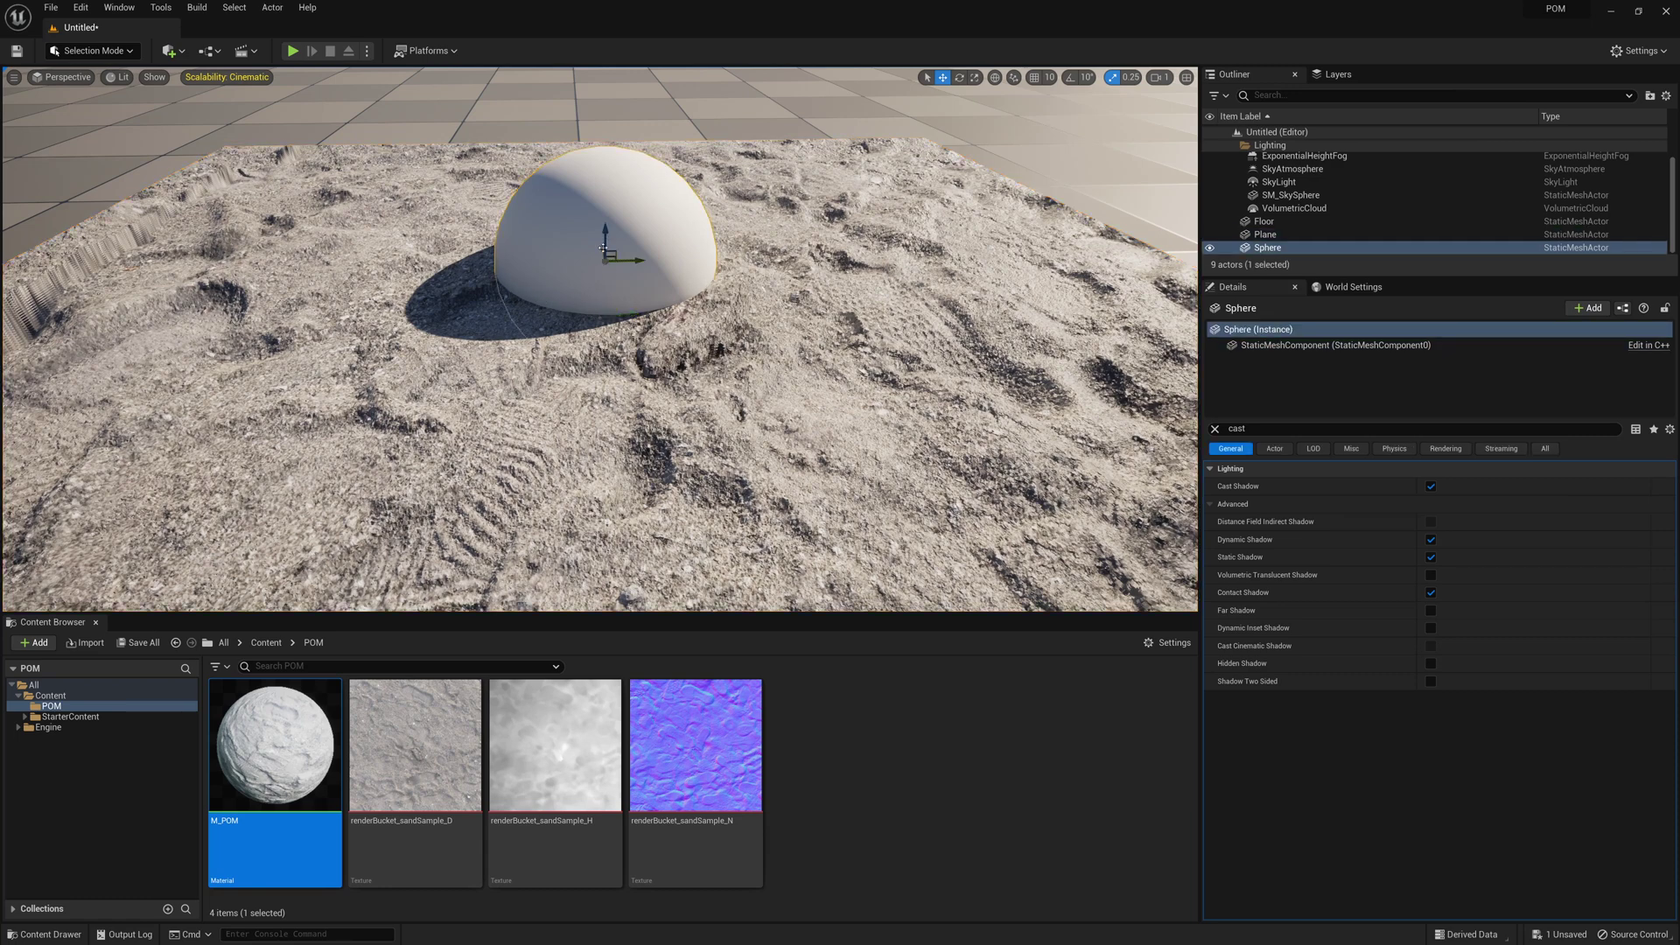
left_click_drag(605, 239, 605, 217)
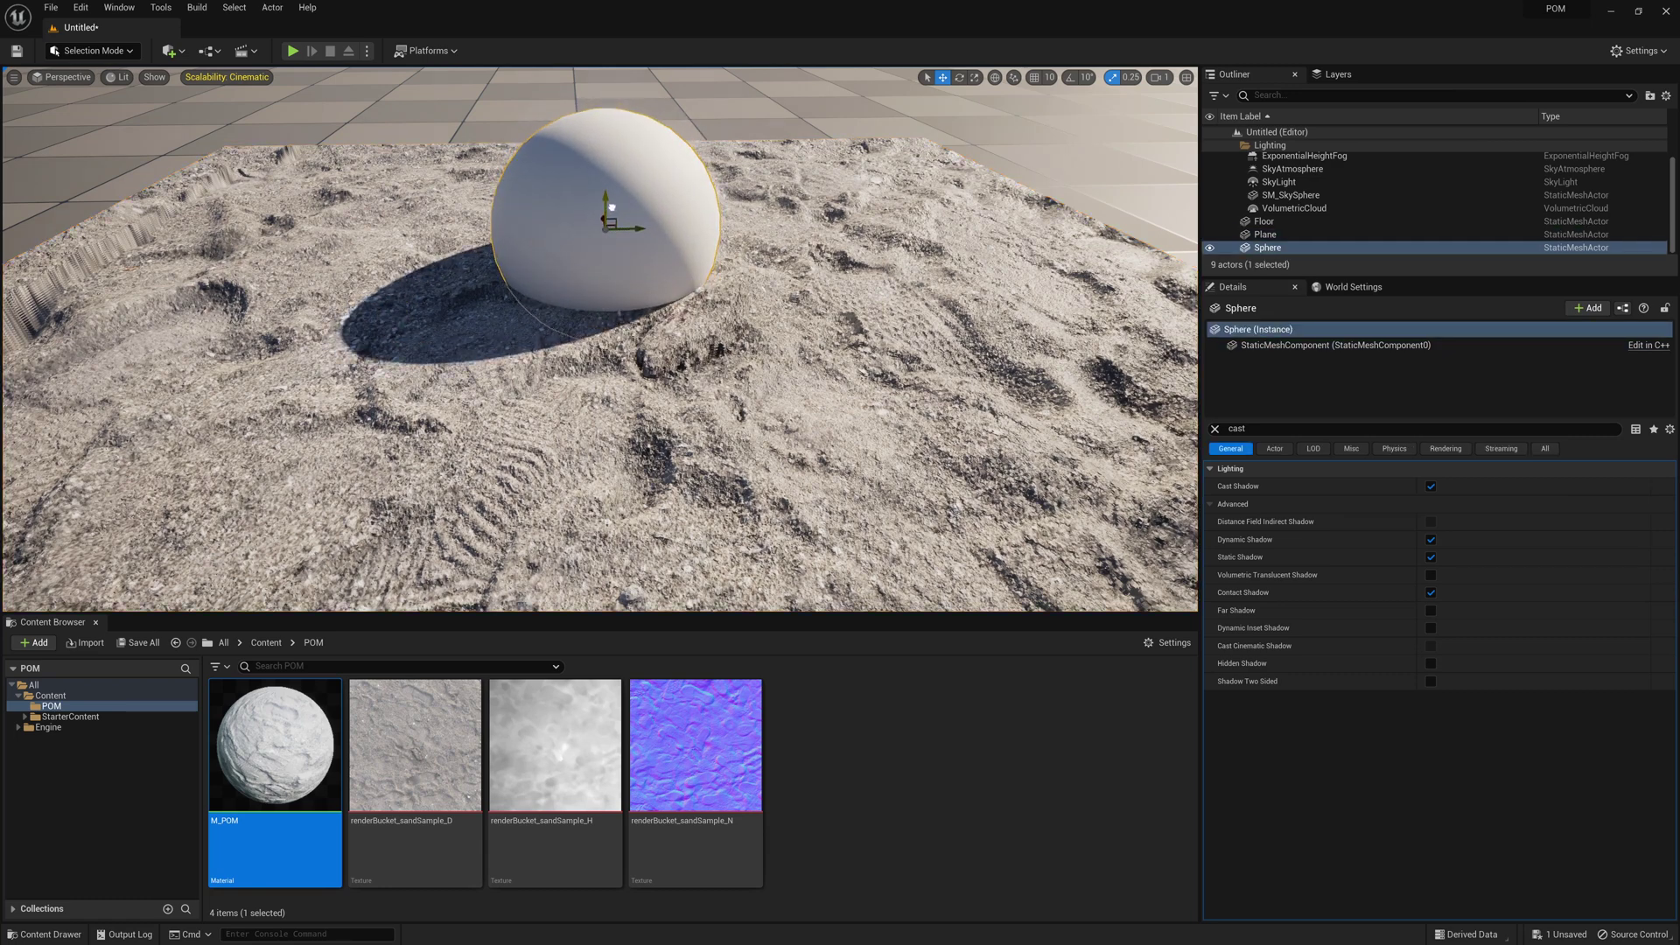
- Reopen M_POM, reconnect the parallax node's Pixel Depth Offset output to the material's Pixel Depth Offset, save, and close the material
double_click(322, 746)
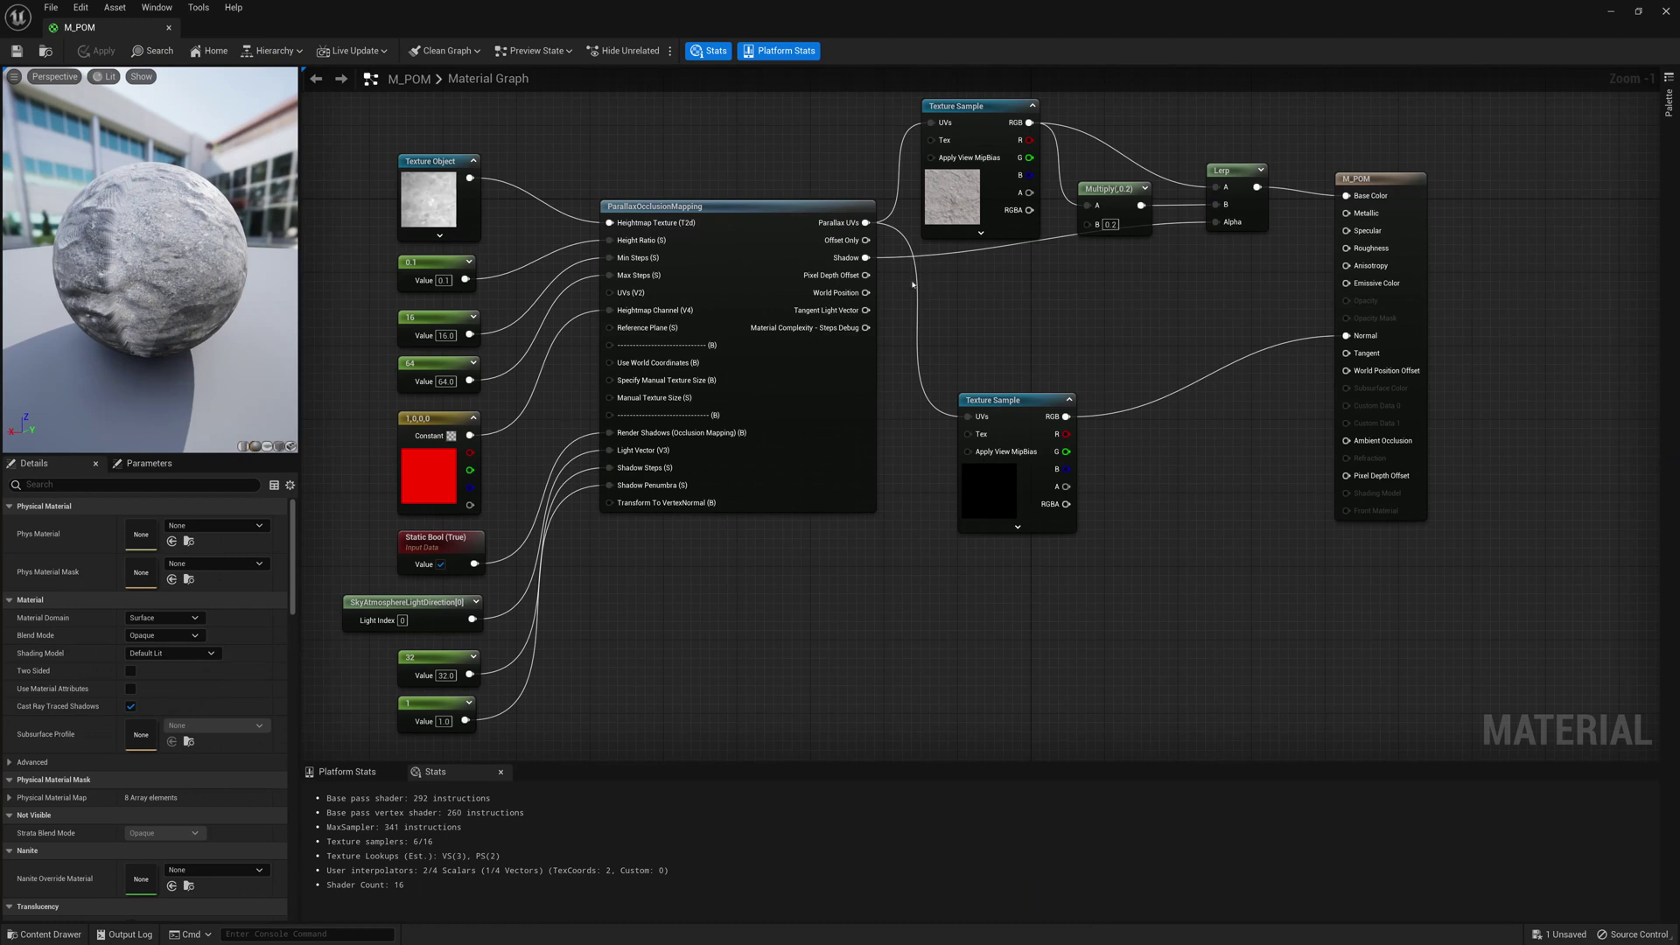
left_click_drag(865, 275, 1347, 476)
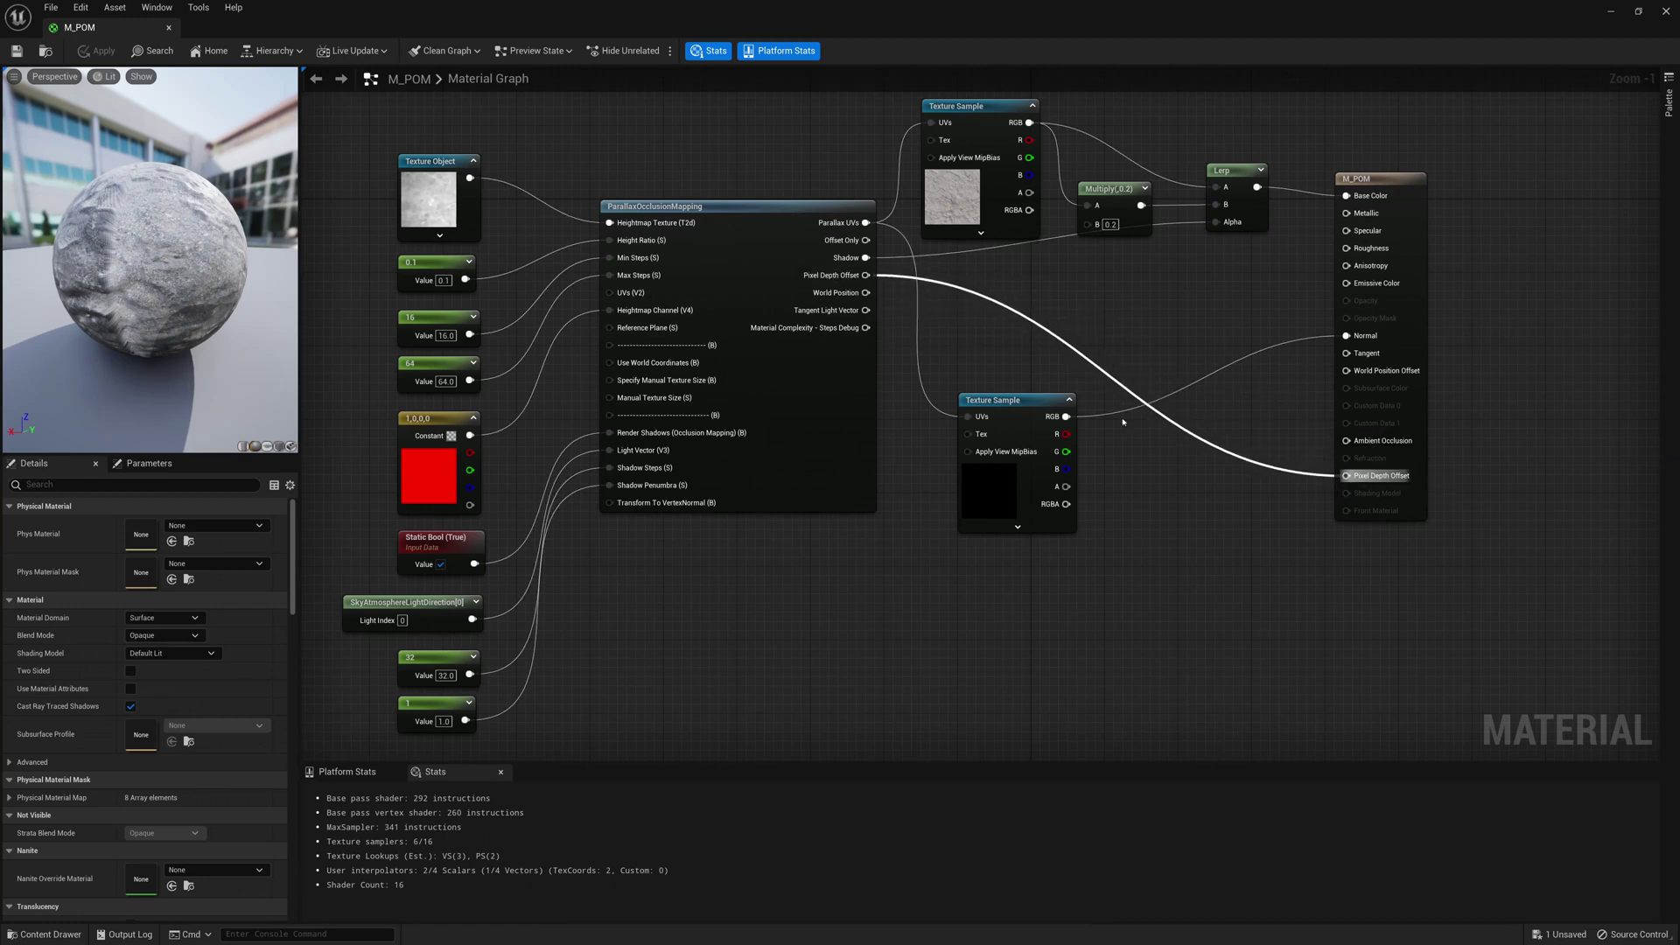
left_click(16, 50)
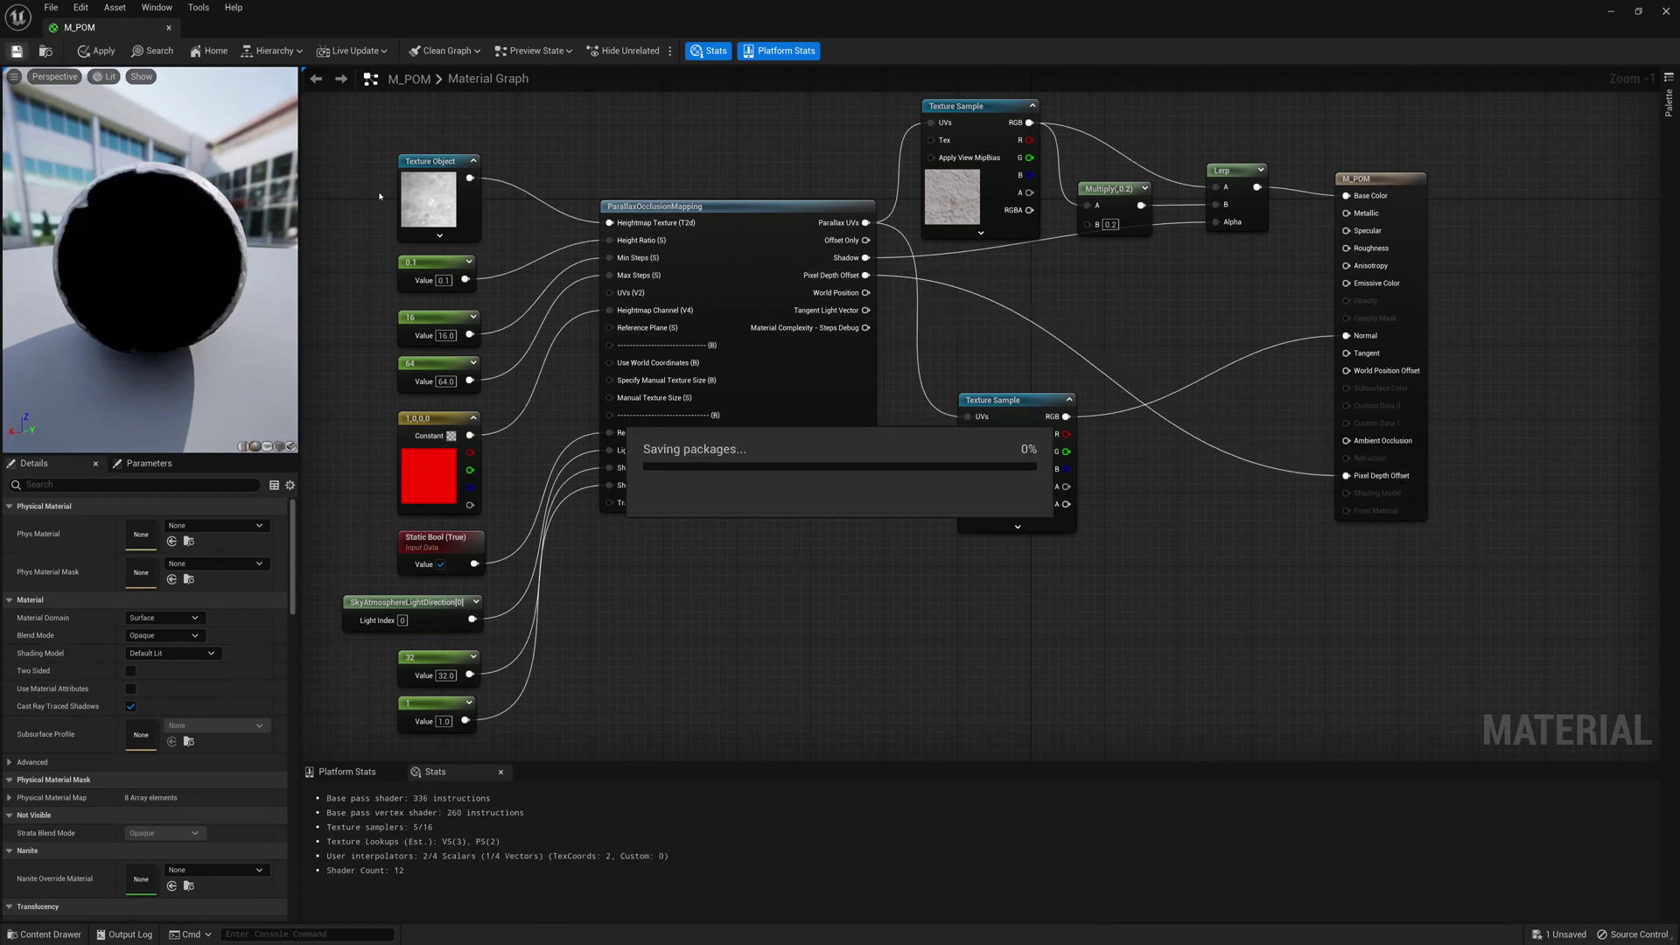
left_click(169, 27)
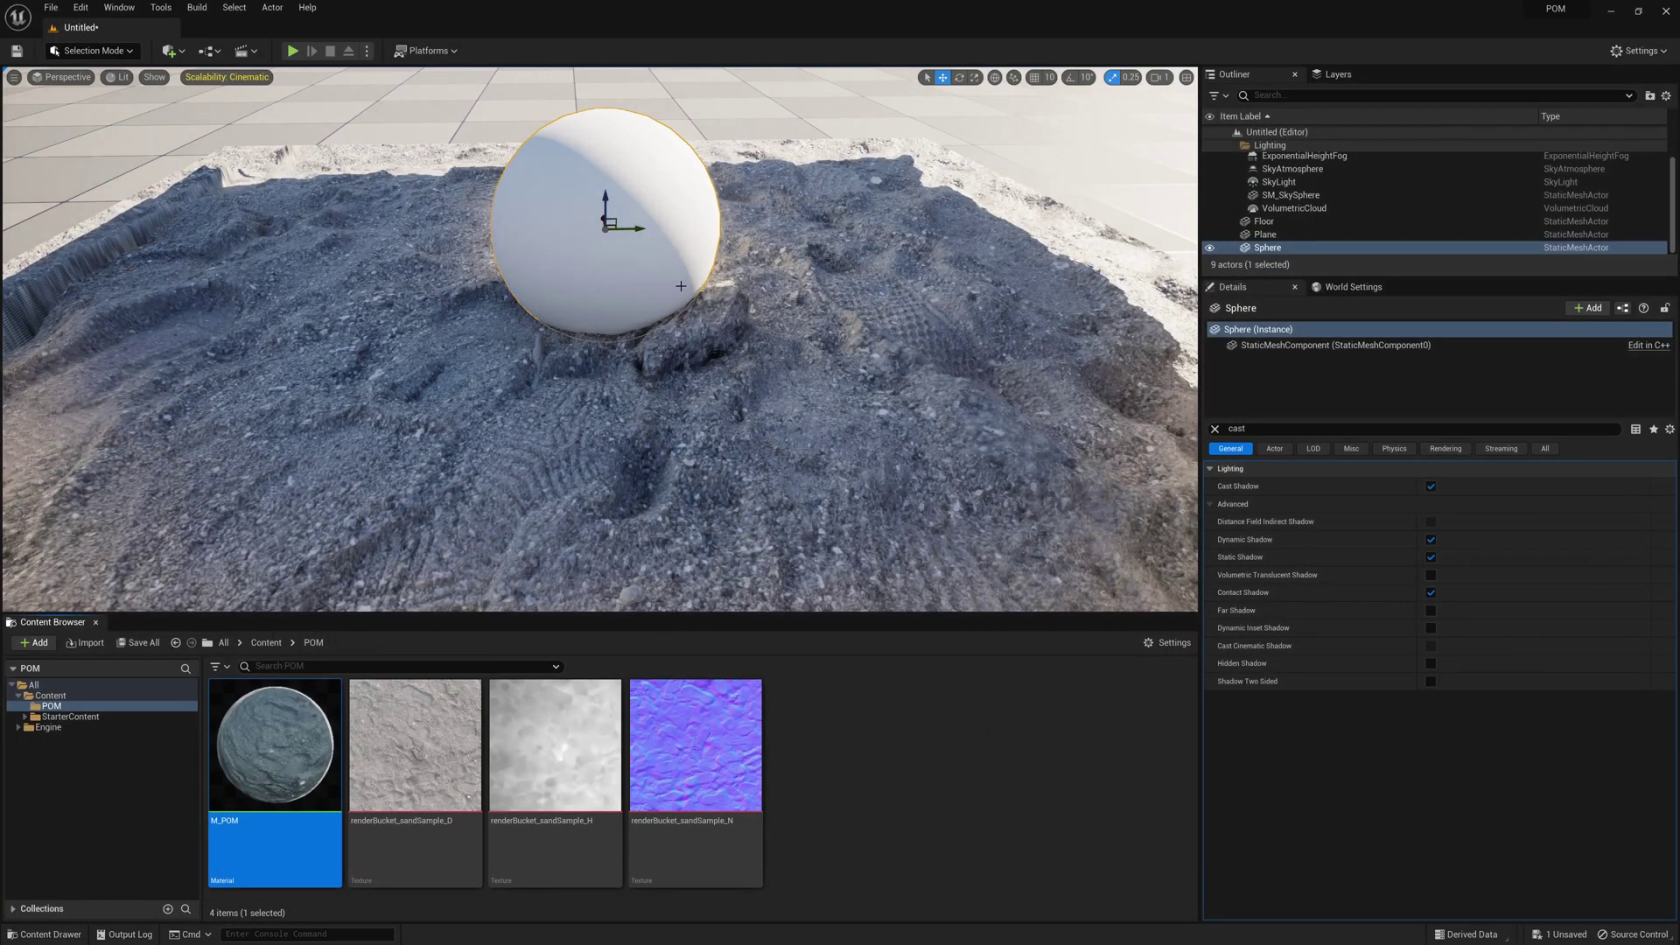
- Lower the sphere slightly into the sand and turn off Cast Shadow on the sand plane
left_click_drag(605, 203, 605, 227)
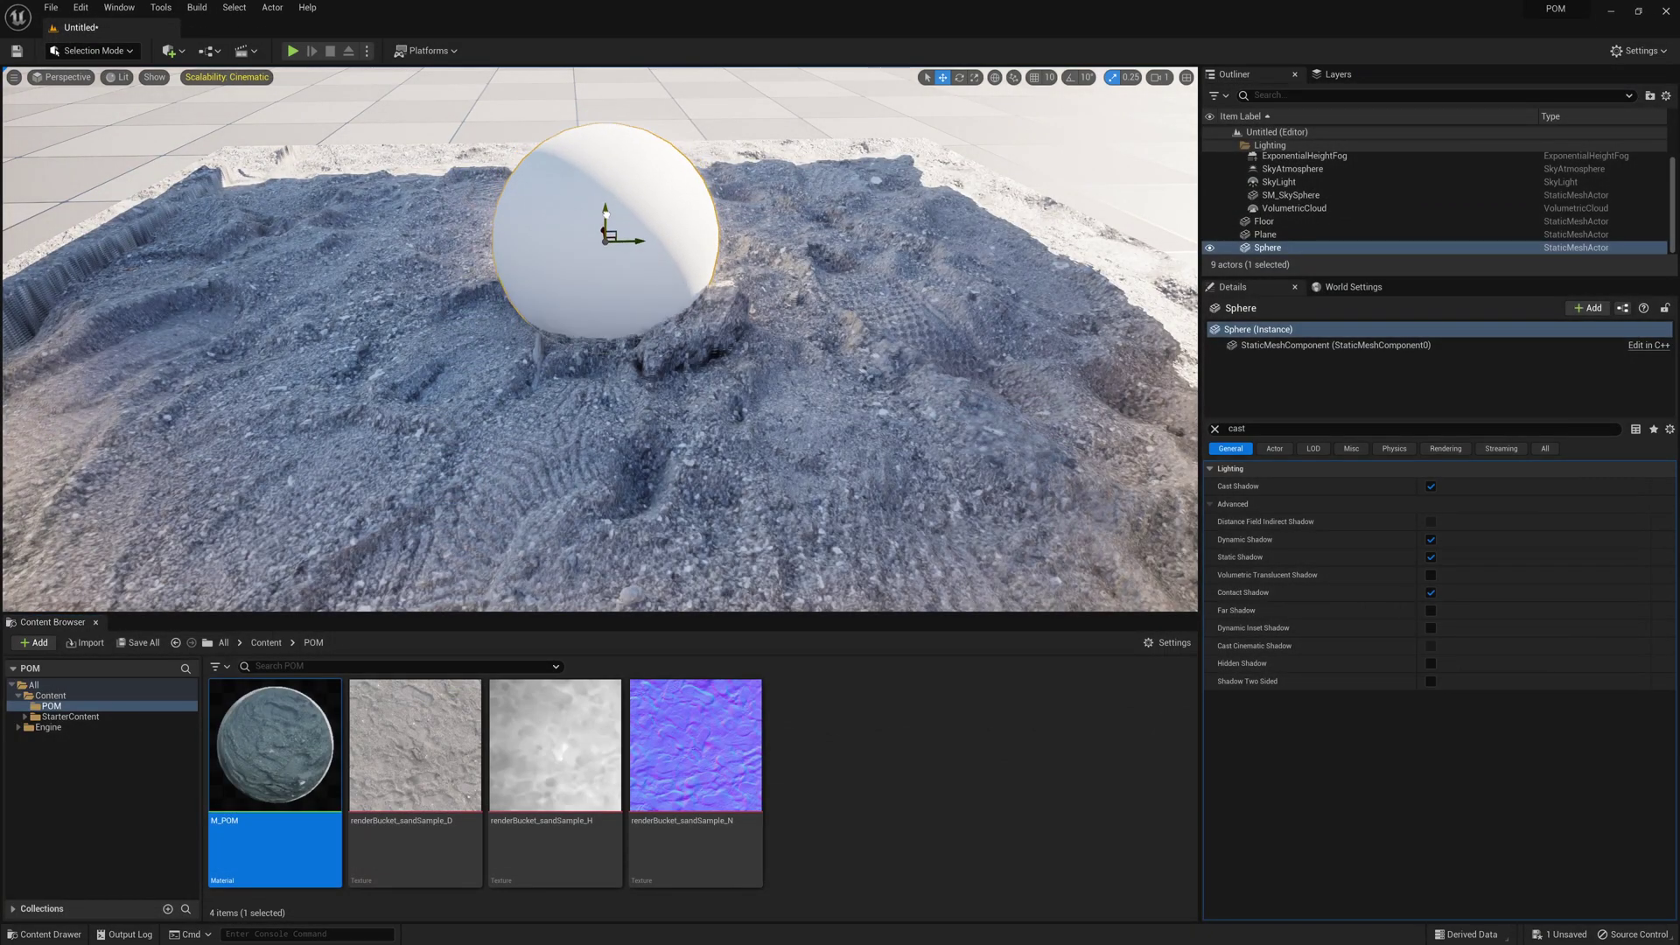
scroll(702, 248, "down", 8)
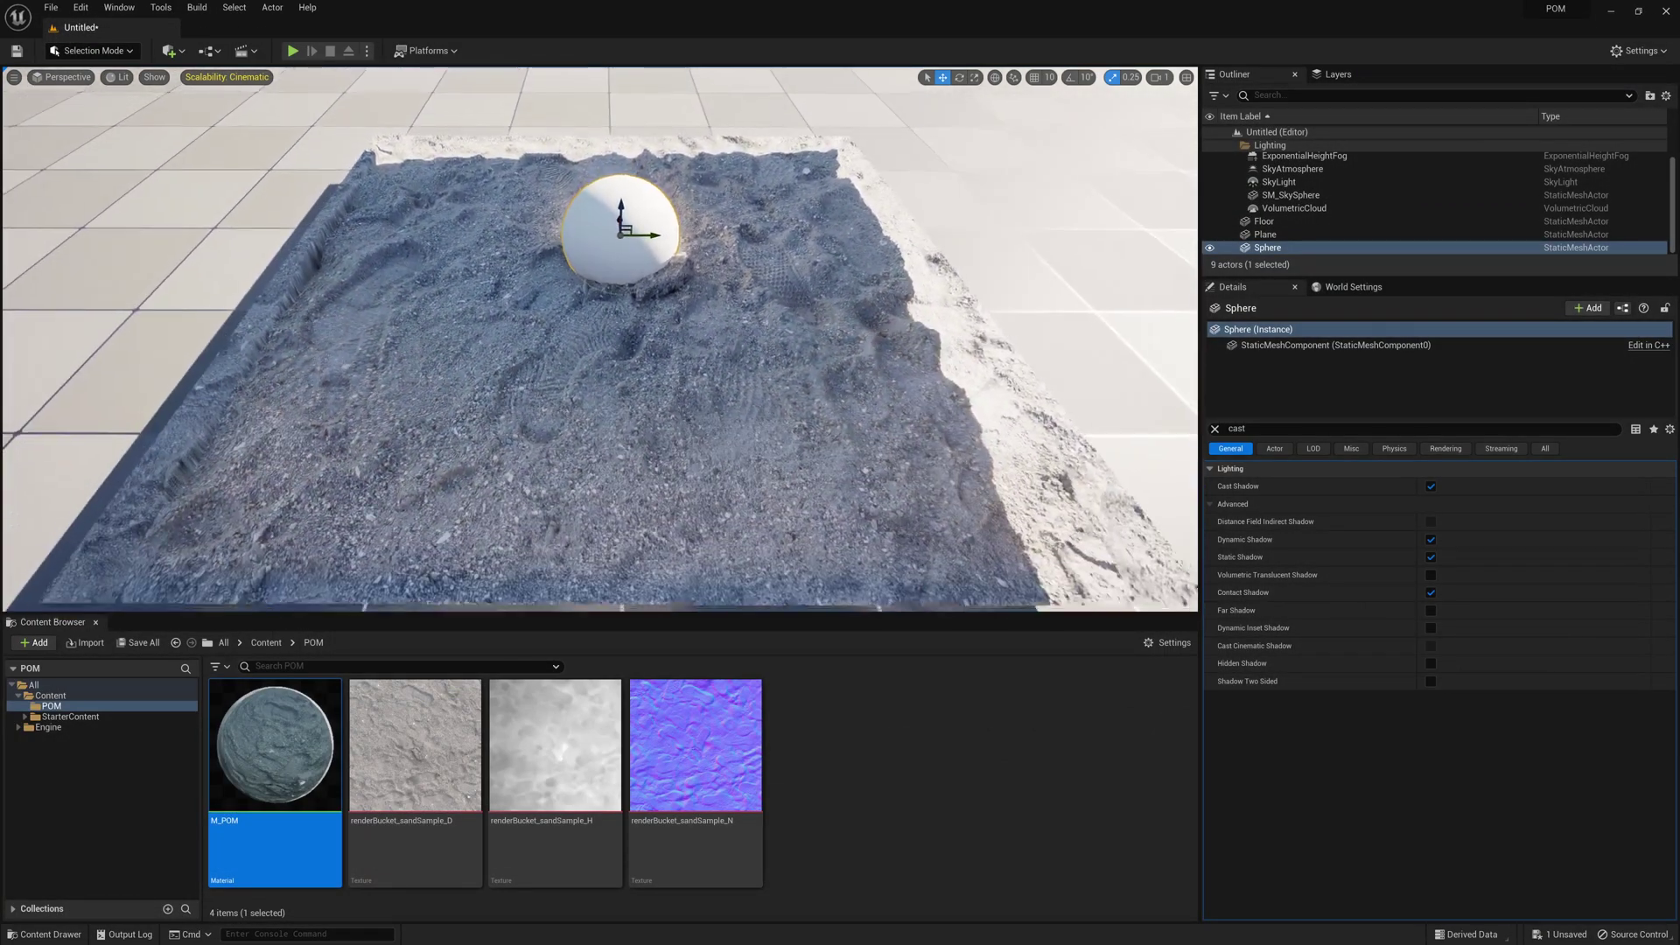
left_click(1266, 235)
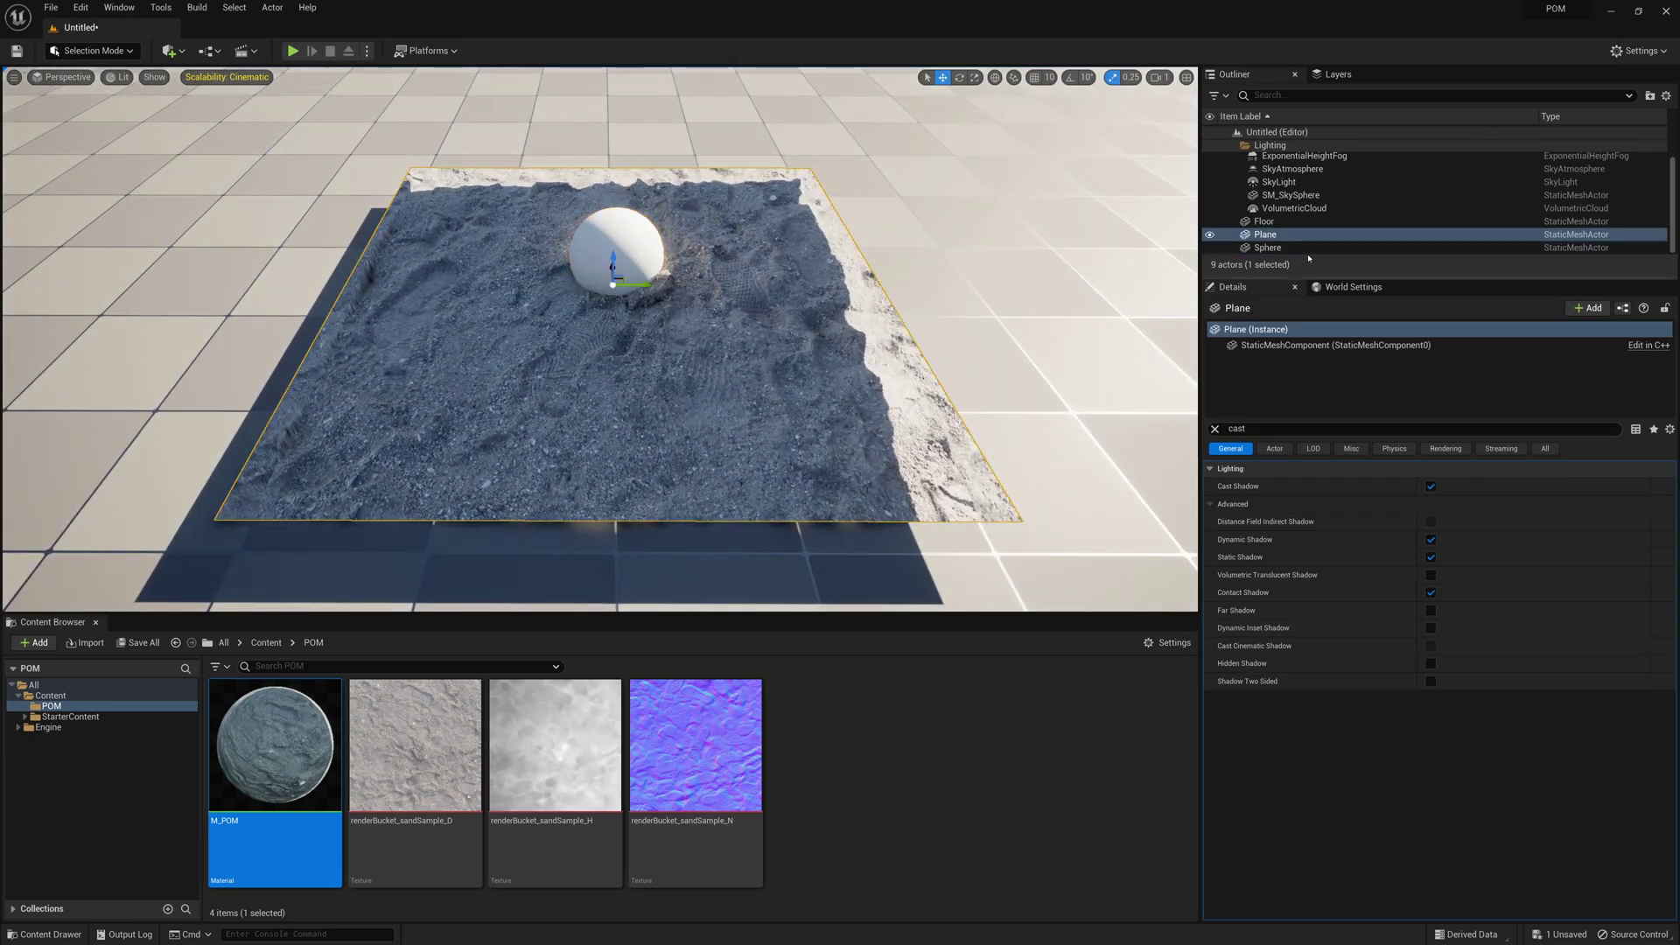
left_click(1431, 485)
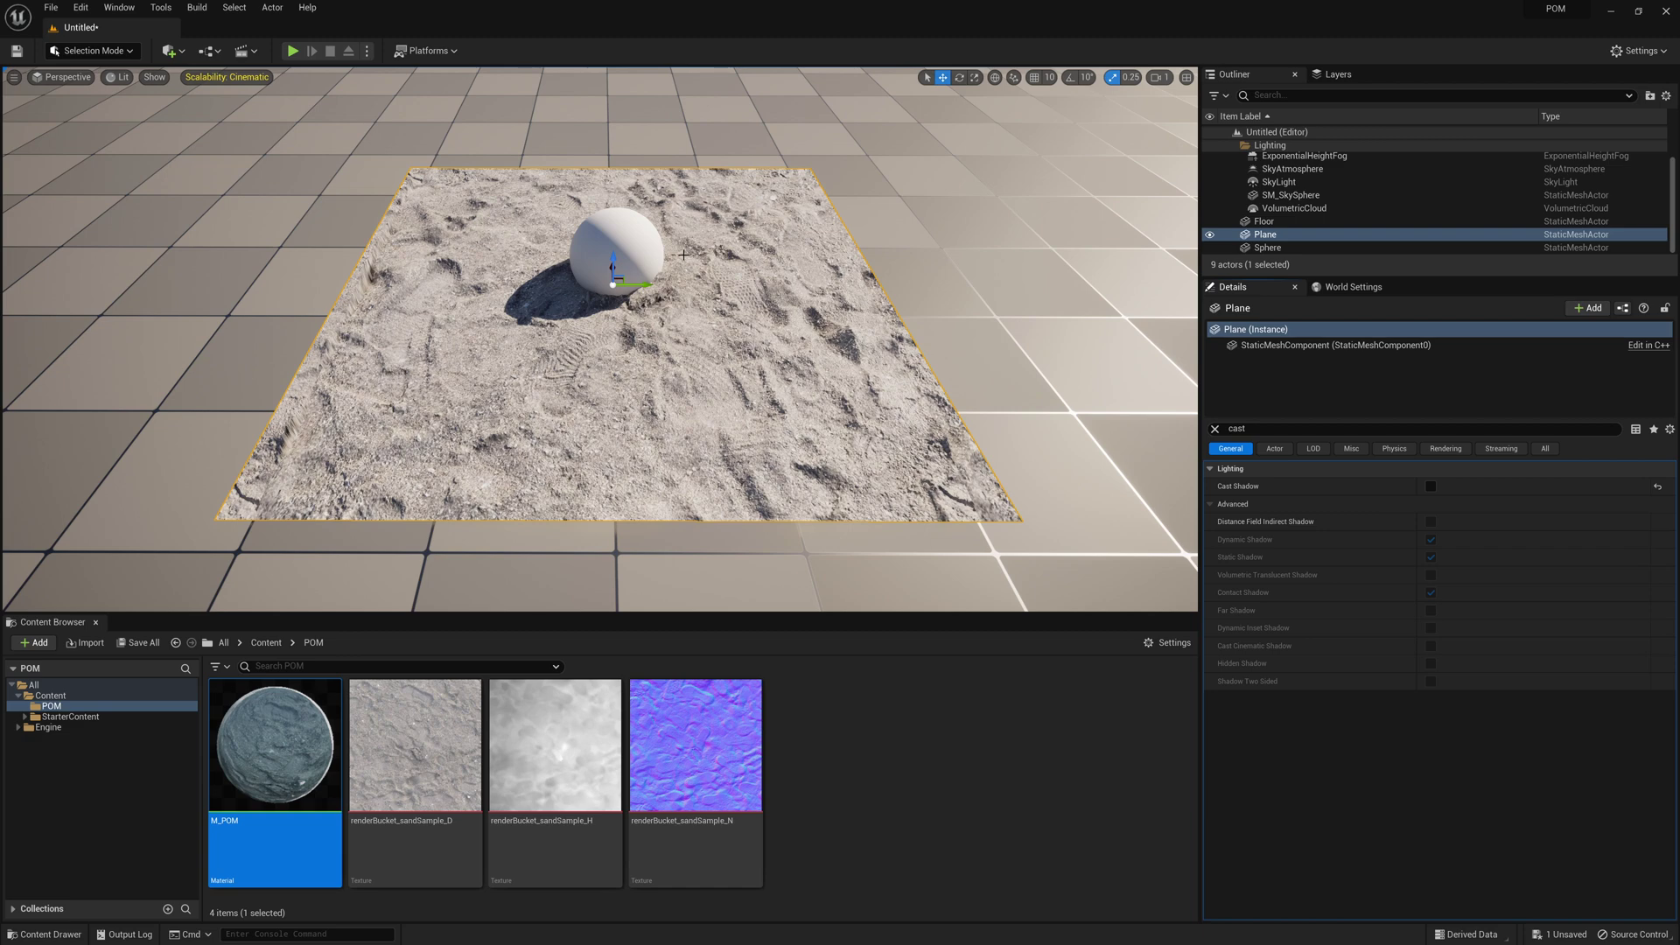
scroll(684, 255, "up", 6)
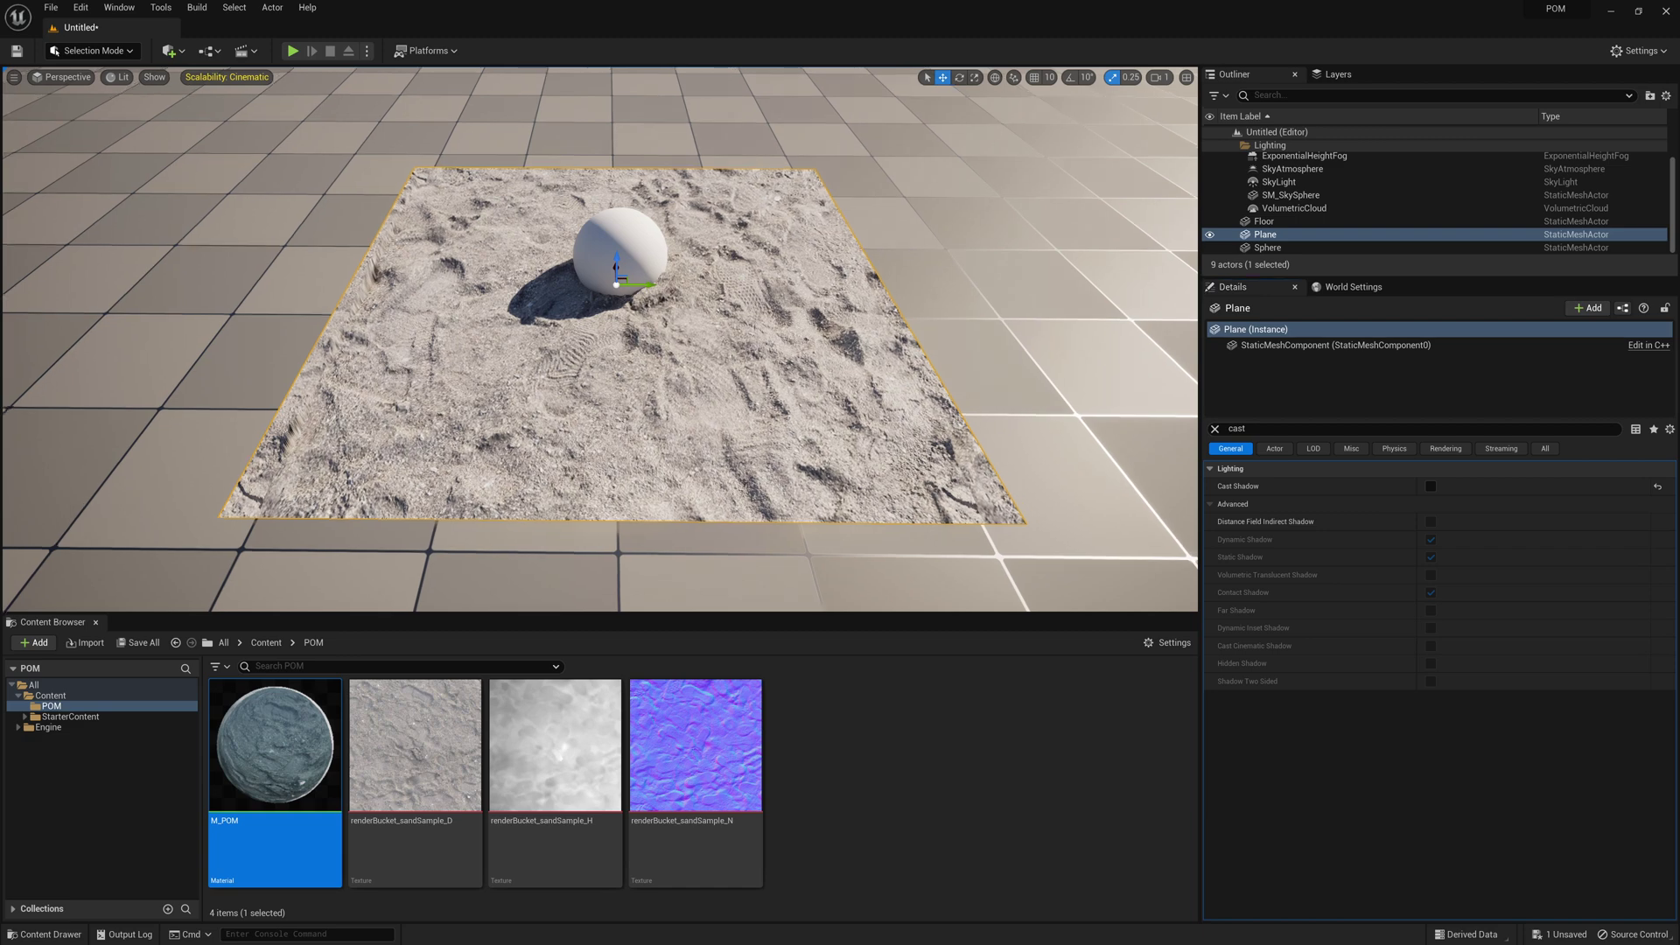
scroll(685, 255, "up", 3)
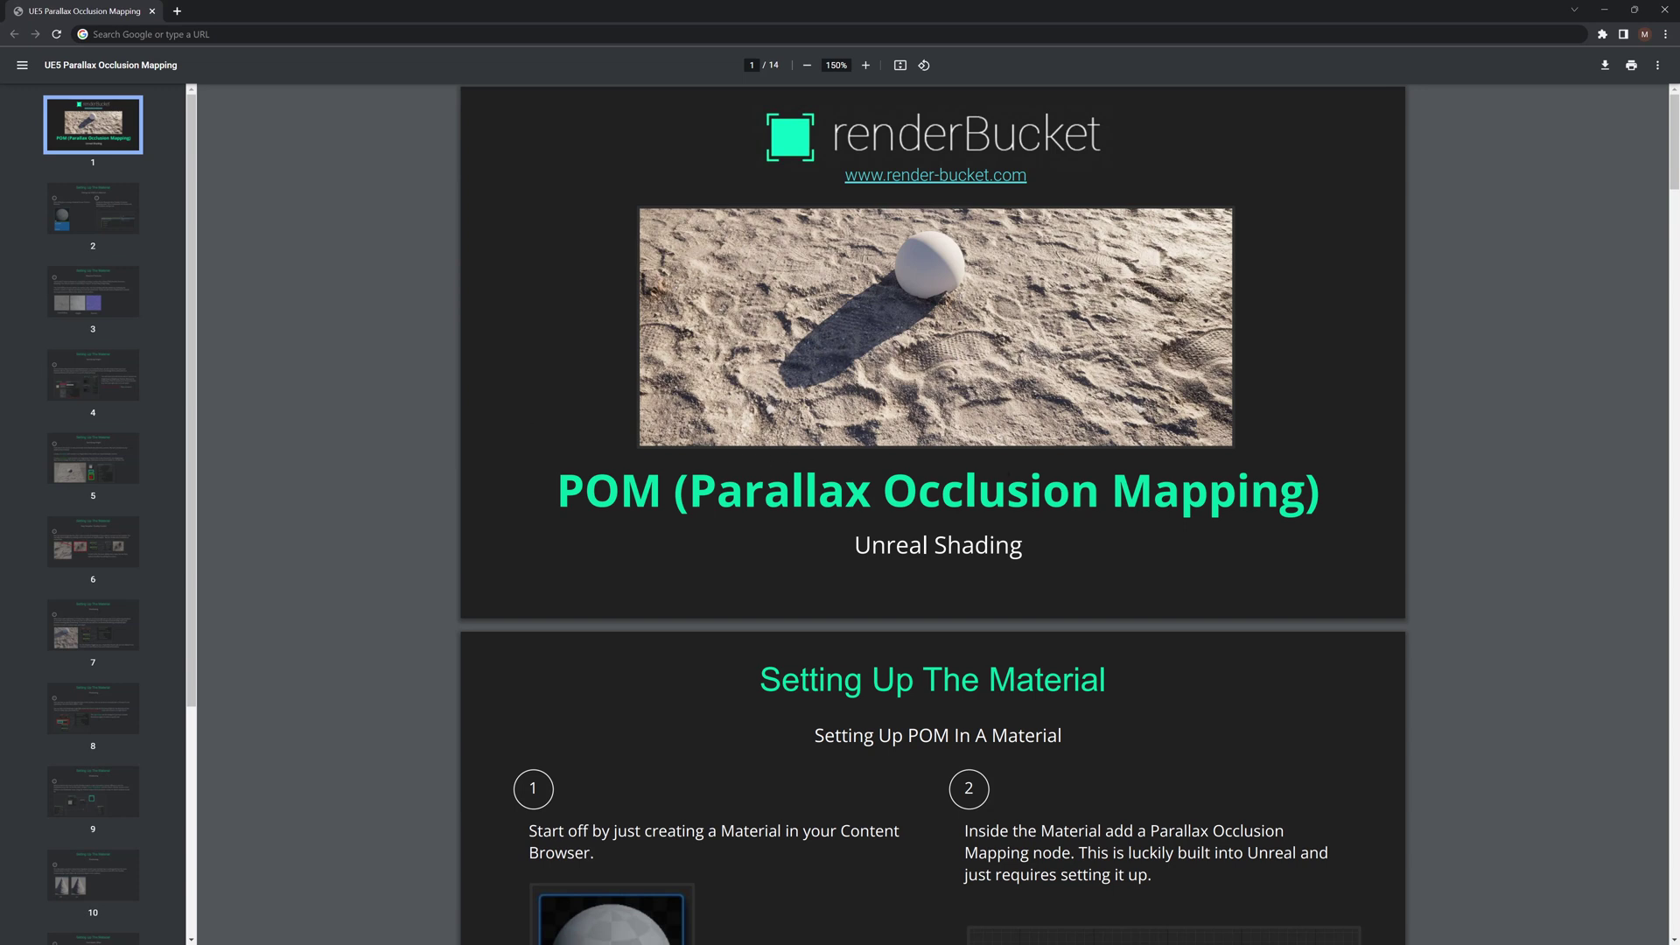
- In the browser, review the UE5 Parallax Occlusion Mapping PDF pages on Pixel Depth Offset and Utilize Material Instances
scroll(125, 602, "down", 3)
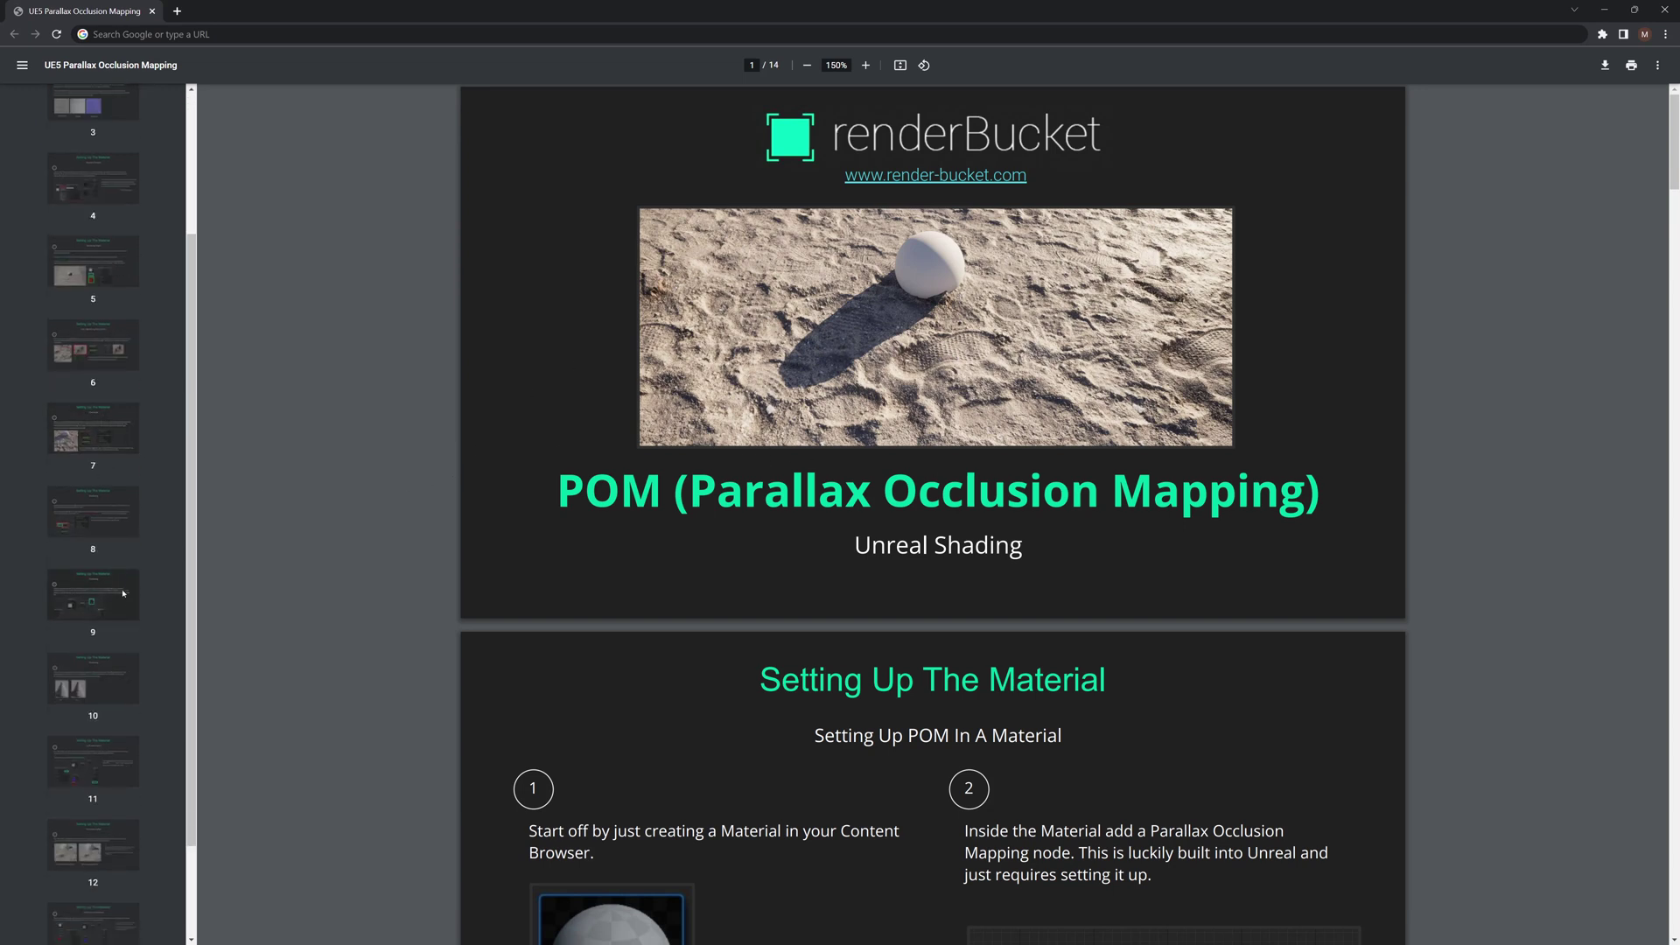
scroll(109, 632, "down", 1)
left_click(109, 640)
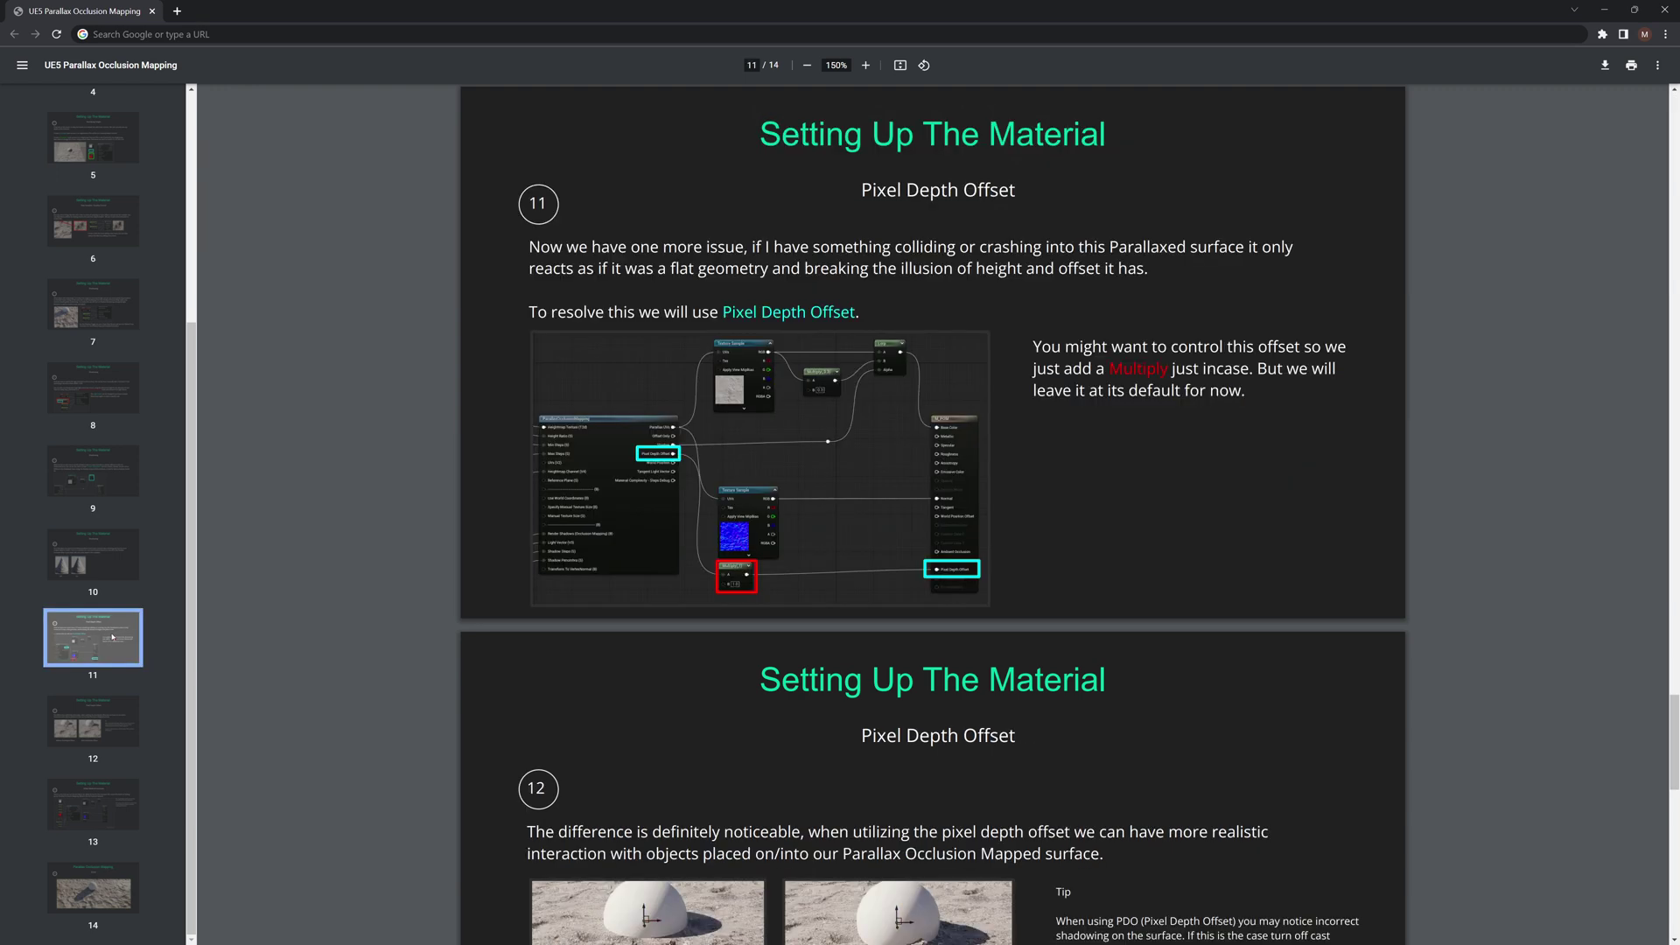
scroll(395, 641, "down", 4)
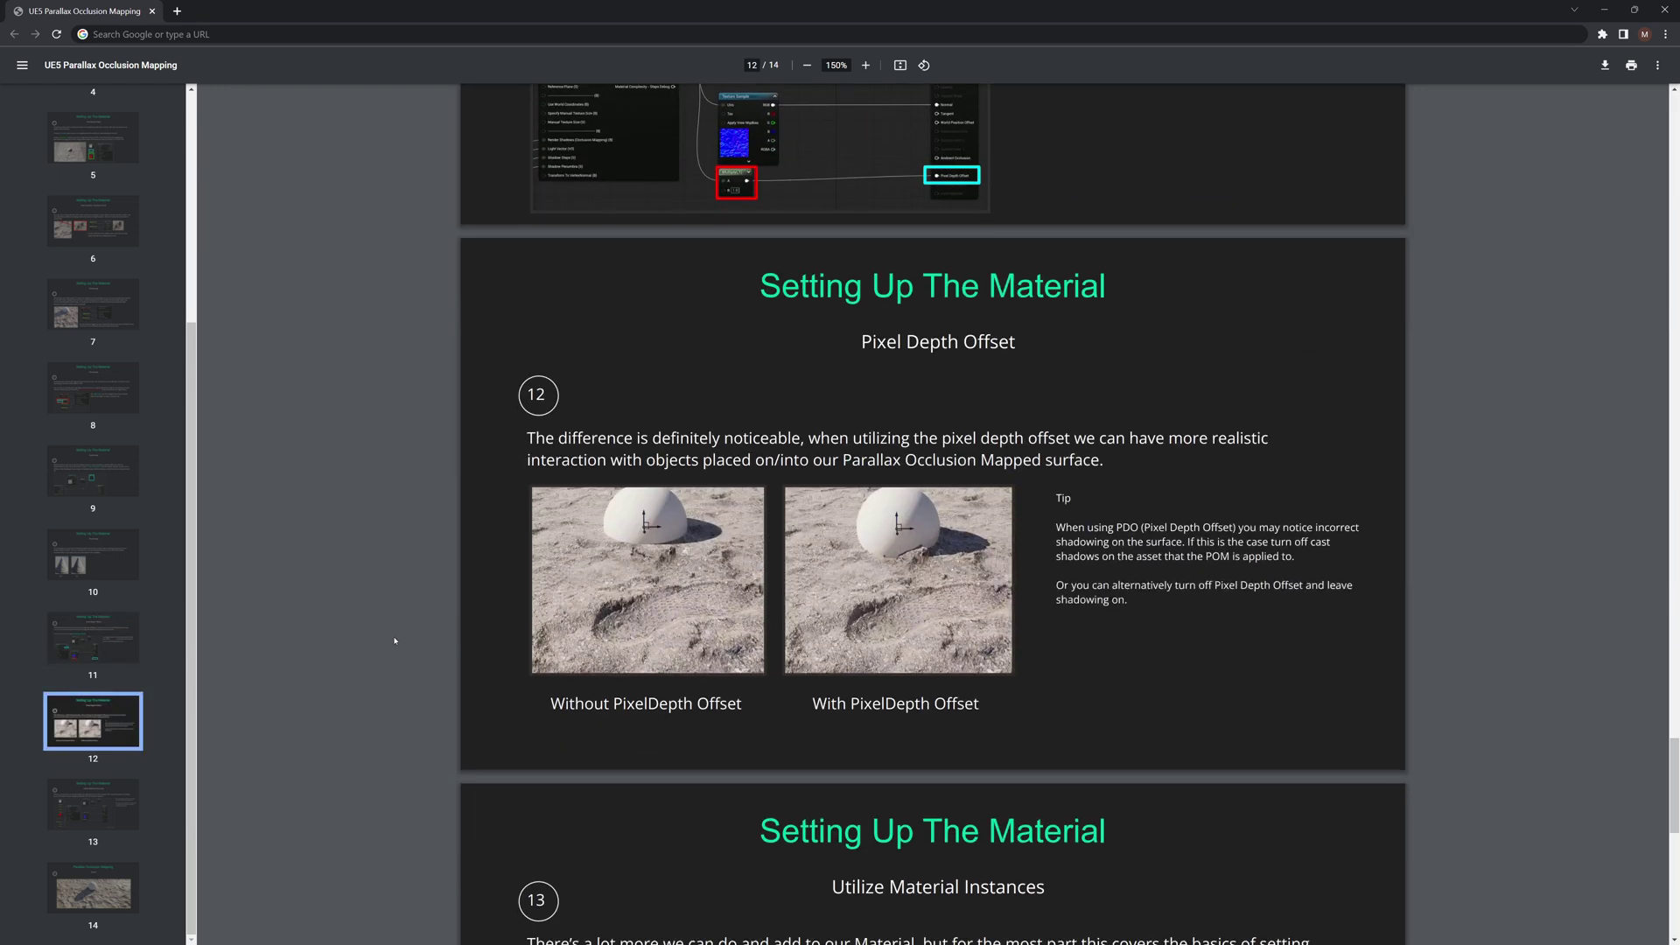
scroll(395, 641, "up", 3)
scroll(395, 642, "down", 3)
scroll(395, 641, "down", 3)
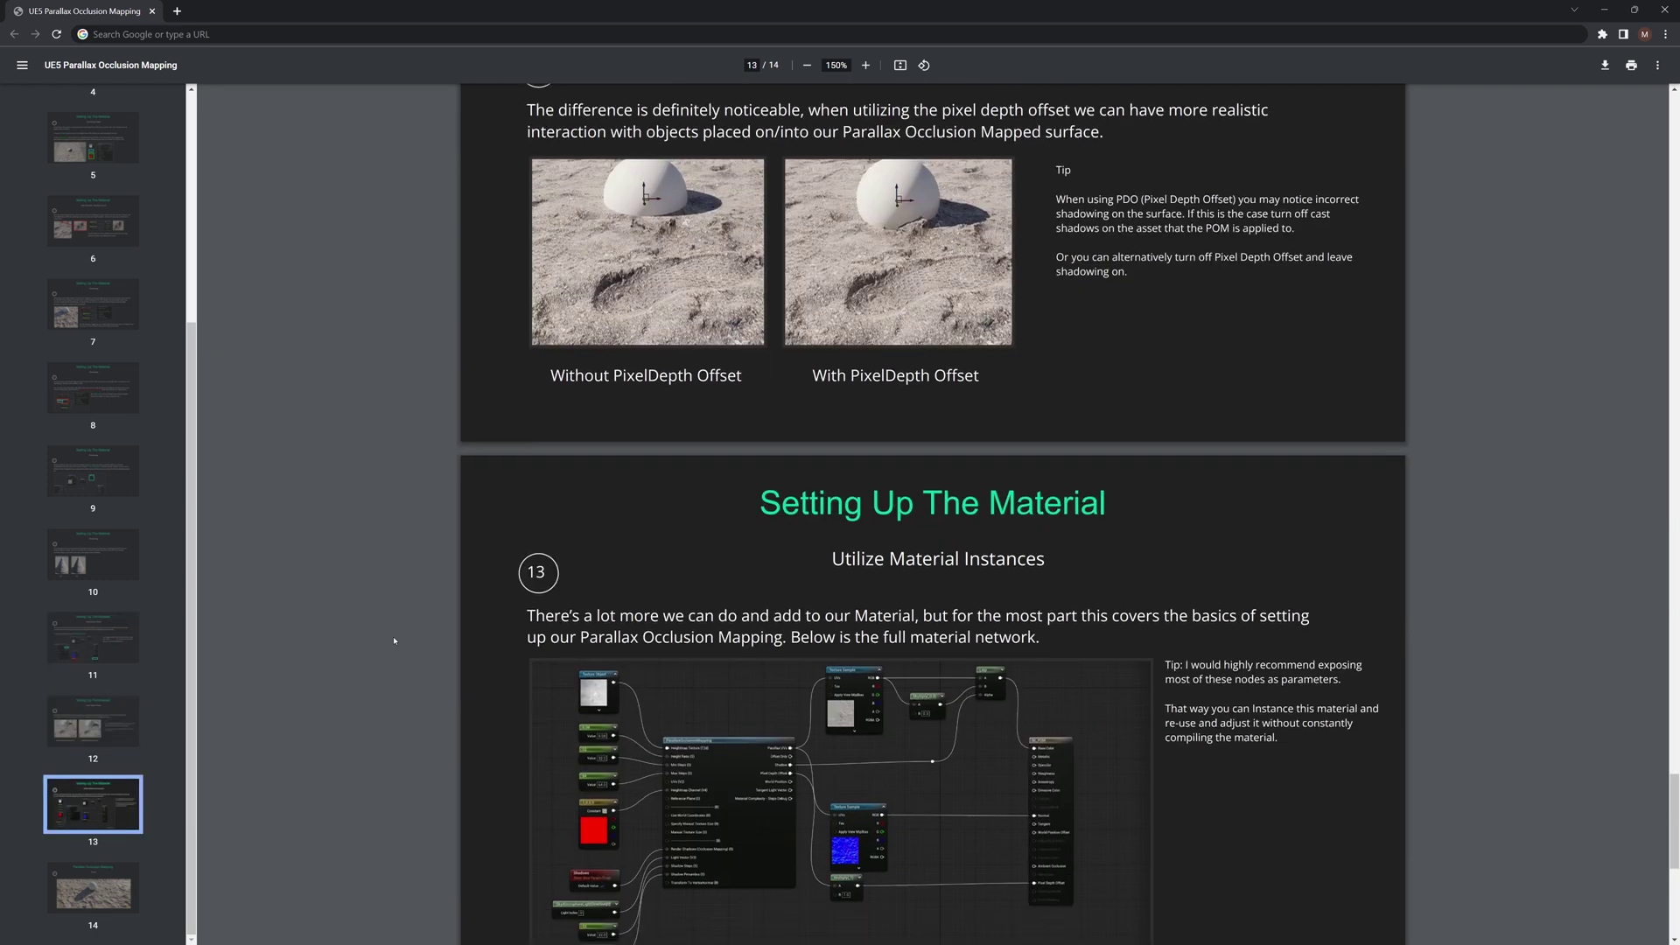